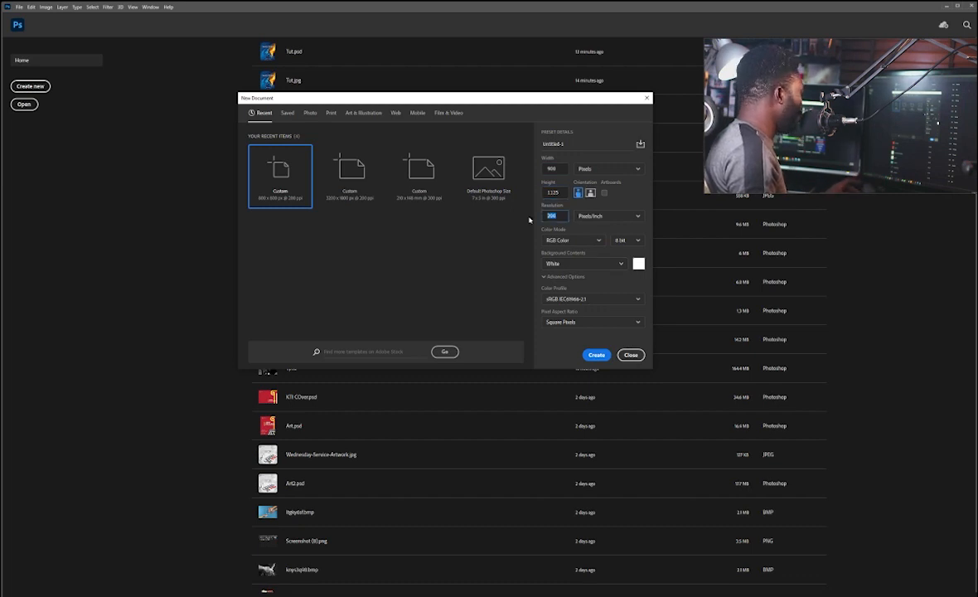
# Step: Create a new 900 x 1325 pixel document named Man
pyautogui.moveTo(568, 145); pyautogui.dragTo(540, 147)
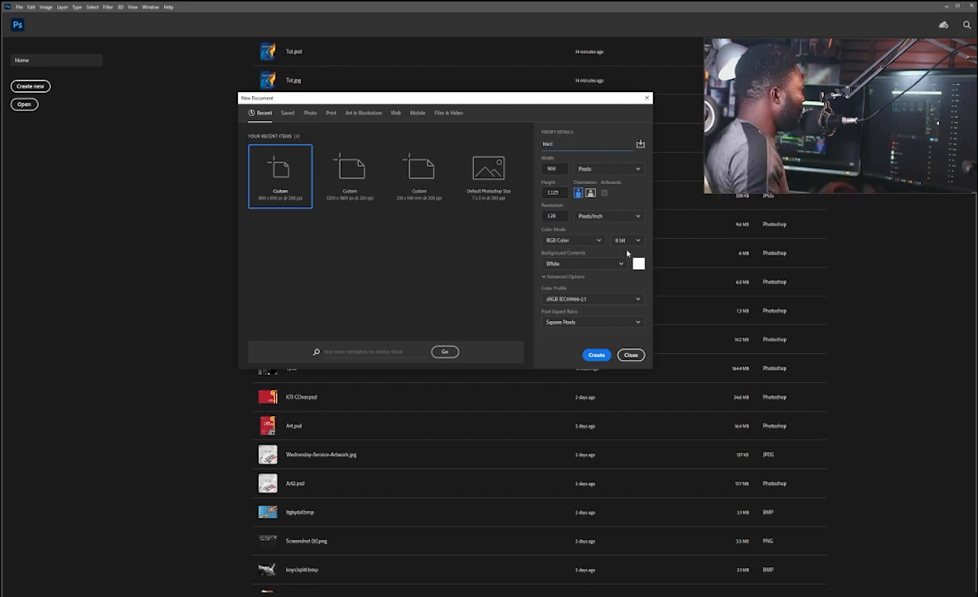
pyautogui.click(595, 354)
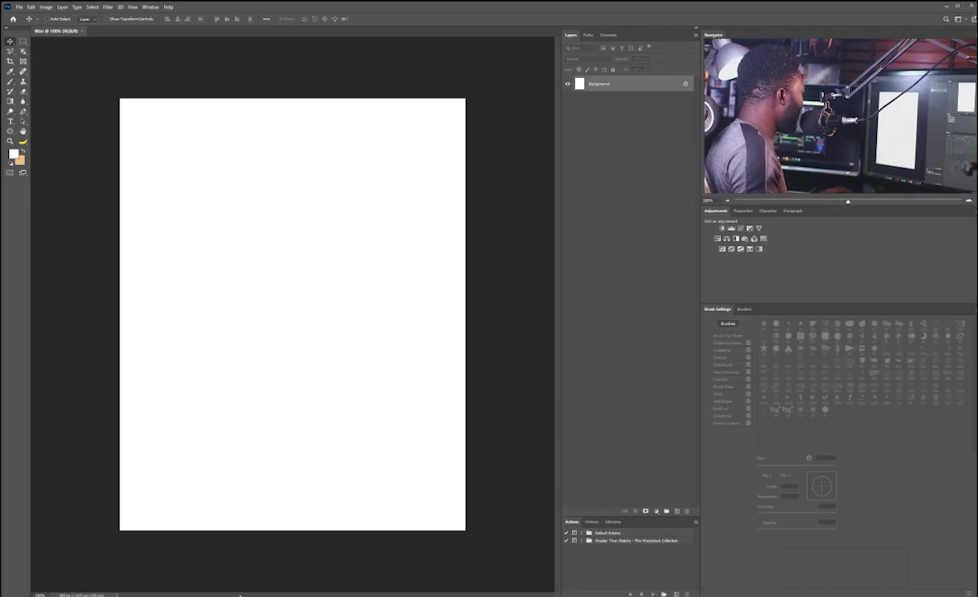
# Step: Place the orange cloud sky image into the document, scale it up to fill the canvas and commit it
pyautogui.moveTo(2, 342); pyautogui.dragTo(304, 327)
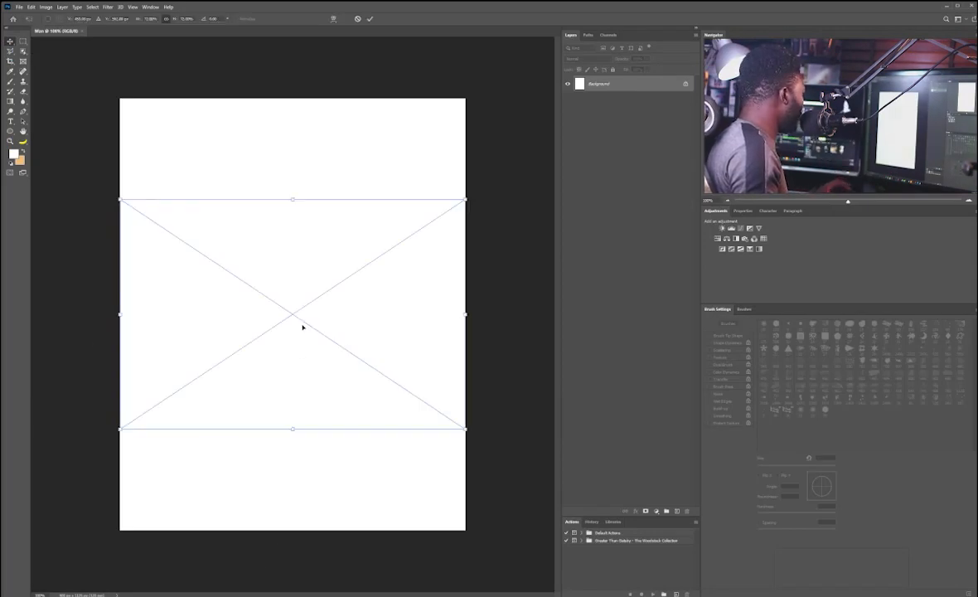
pyautogui.moveTo(465, 199); pyautogui.dragTo(625, 100)
pyautogui.moveTo(373, 385); pyautogui.dragTo(340, 390)
pyautogui.press('Return')
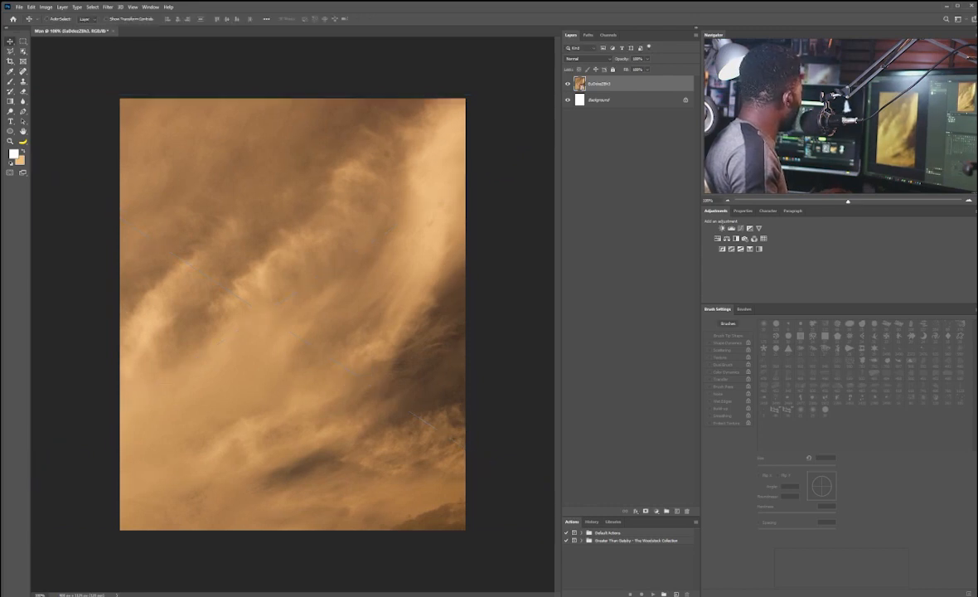
# Step: Place the shirtless man cutout, enlarge it and position him at the bottom centre of the canvas
pyautogui.moveTo(277, 310); pyautogui.dragTo(276, 311)
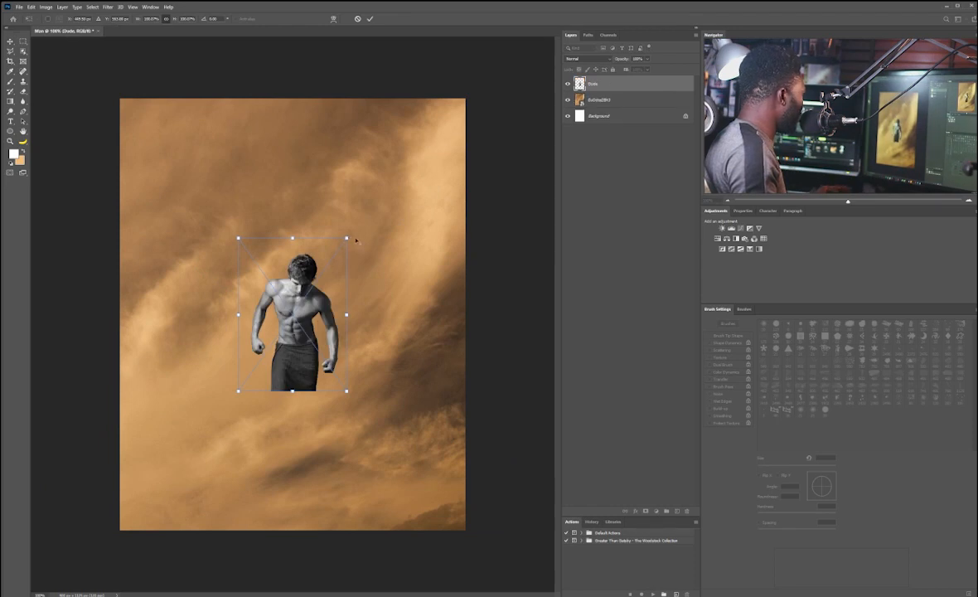
pyautogui.moveTo(347, 238); pyautogui.dragTo(437, 109)
pyautogui.moveTo(333, 262); pyautogui.dragTo(326, 300)
pyautogui.moveTo(430, 147); pyautogui.dragTo(400, 186)
pyautogui.moveTo(296, 364); pyautogui.dragTo(281, 429)
pyautogui.moveTo(308, 407); pyautogui.dragTo(315, 396)
pyautogui.press('Return')
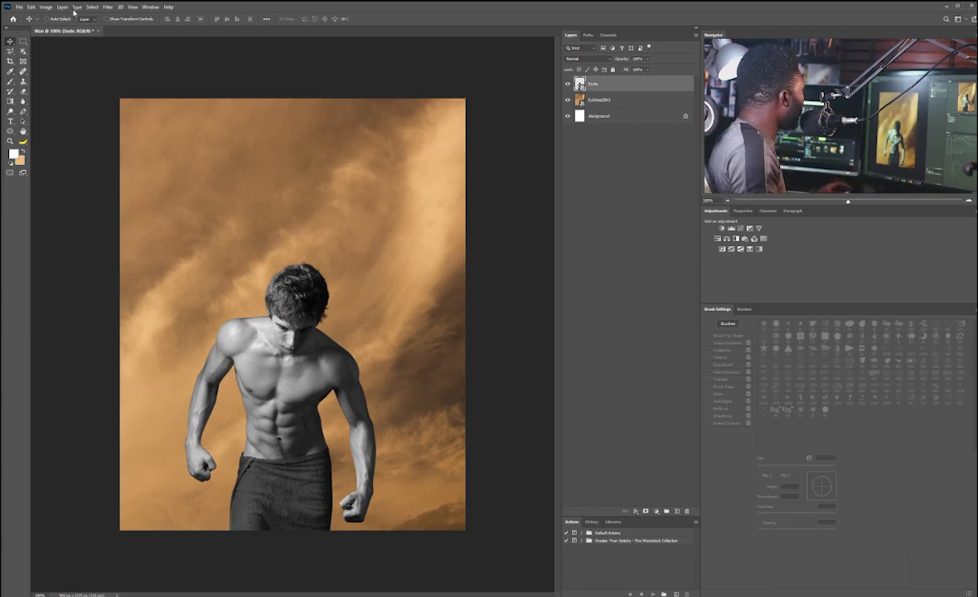
# Step: Apply the Camera Raw Filter to the man layer, setting Texture to -100 and raising Noise Reduction
pyautogui.click(106, 8)
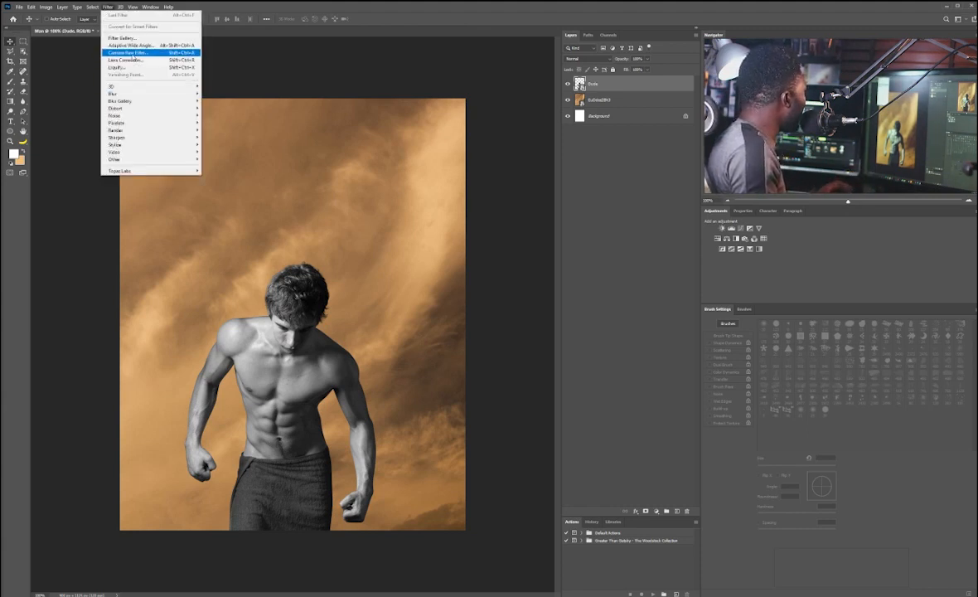
pyautogui.click(132, 55)
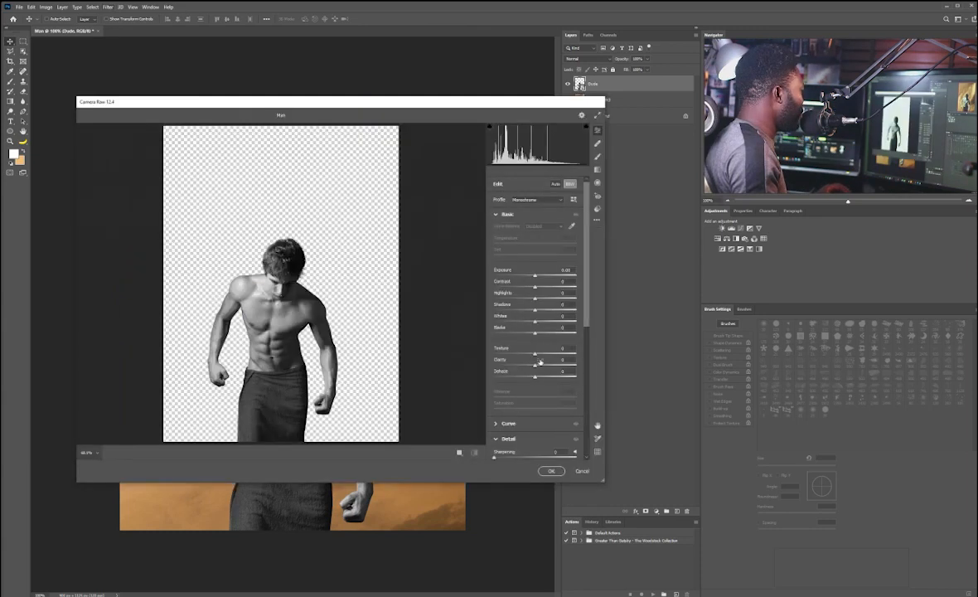
pyautogui.moveTo(535, 354); pyautogui.dragTo(489, 354)
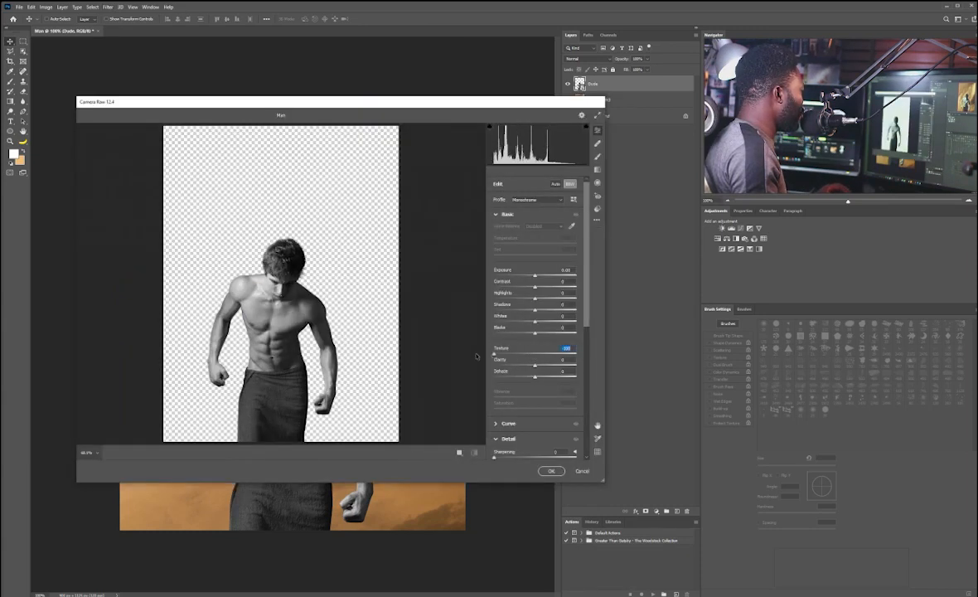
pyautogui.click(273, 330)
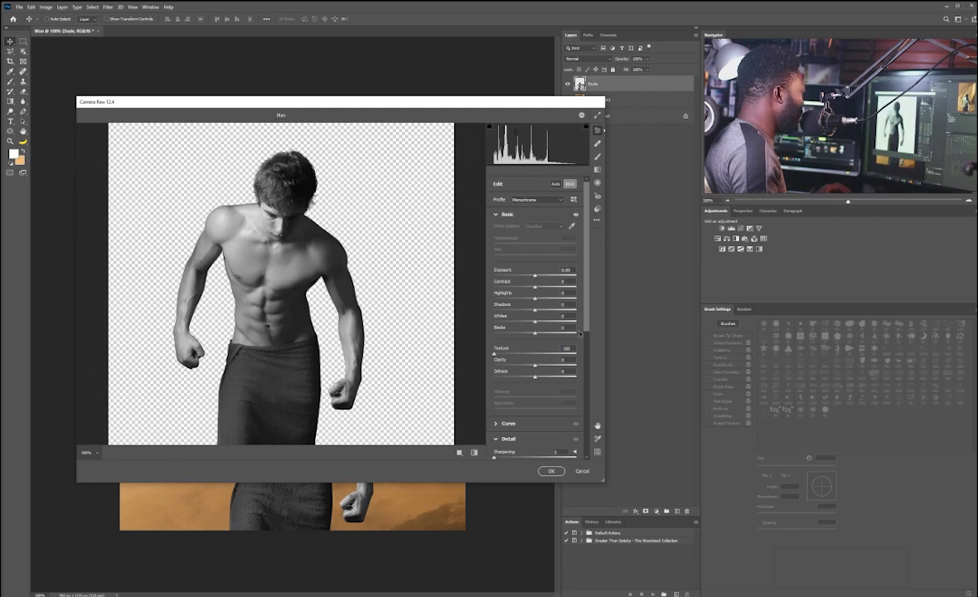
pyautogui.moveTo(585, 323); pyautogui.dragTo(586, 363)
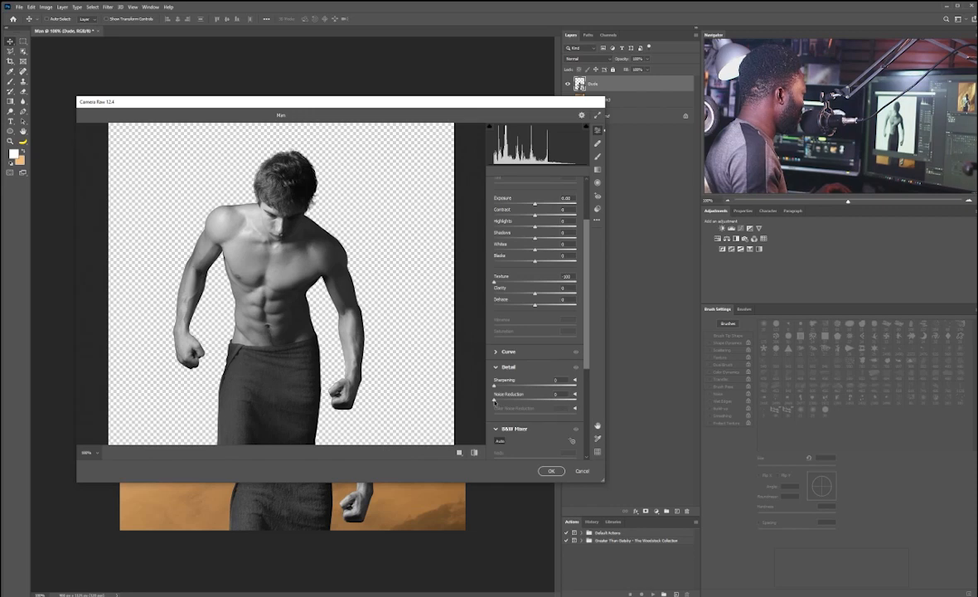
pyautogui.moveTo(494, 401); pyautogui.dragTo(515, 401)
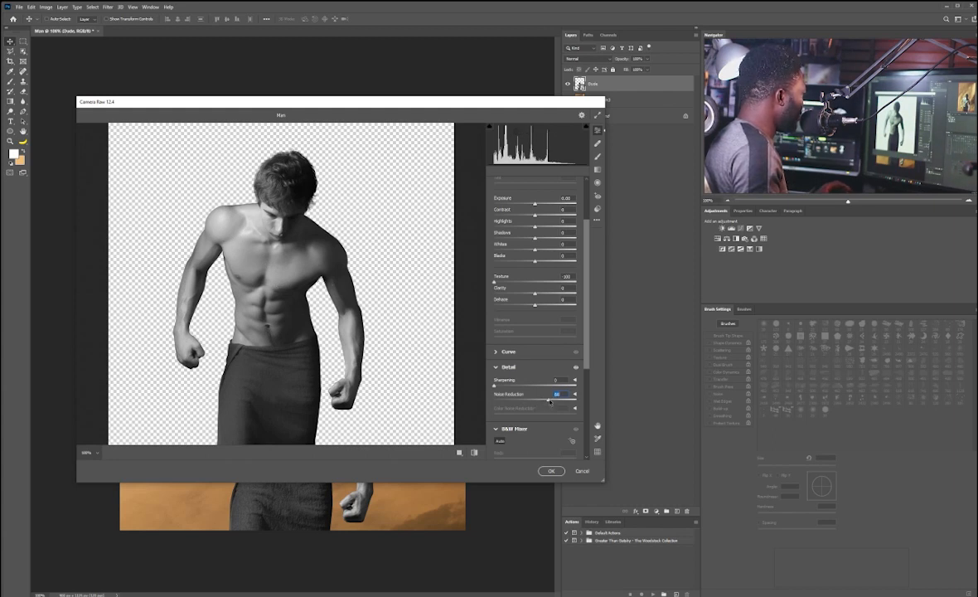
pyautogui.click(555, 471)
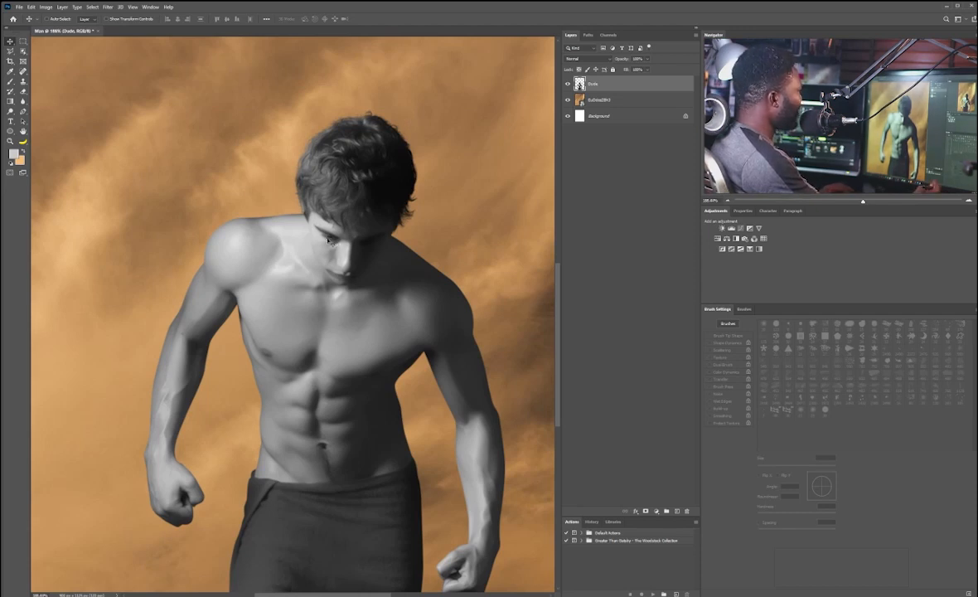
# Step: Duplicate the man layer, renaming the original Dude_Backup and the copy Dude
pyautogui.scroll(8, 331, 213)
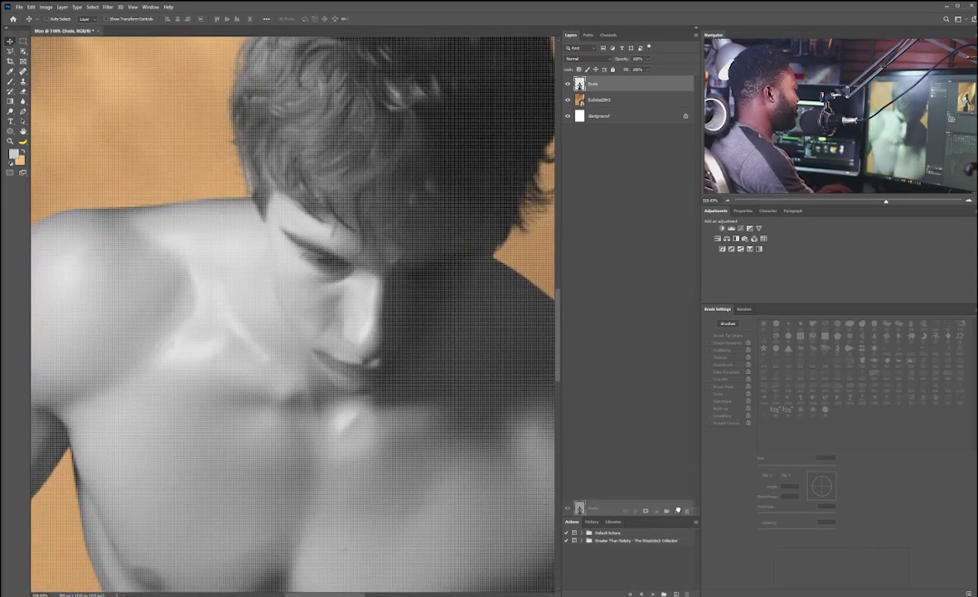
pyautogui.hotkey('ctrl', 'j')
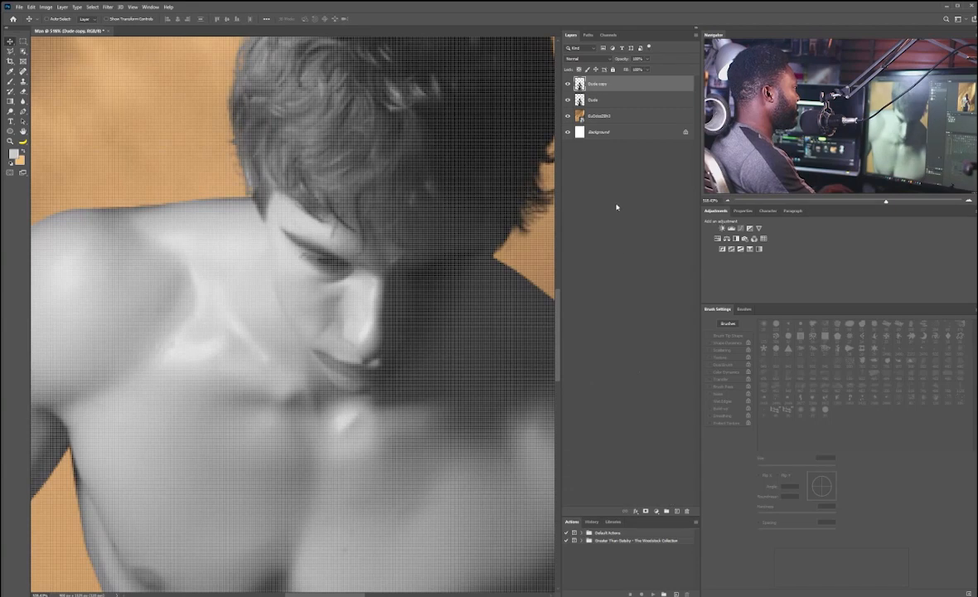
pyautogui.click(595, 102)
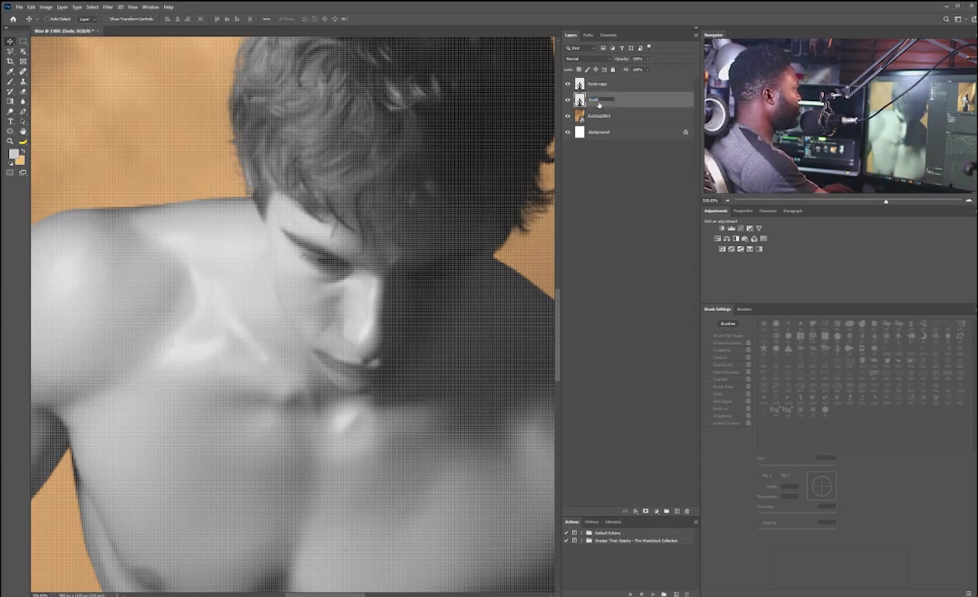
pyautogui.hotkey('shift', 'Tab')
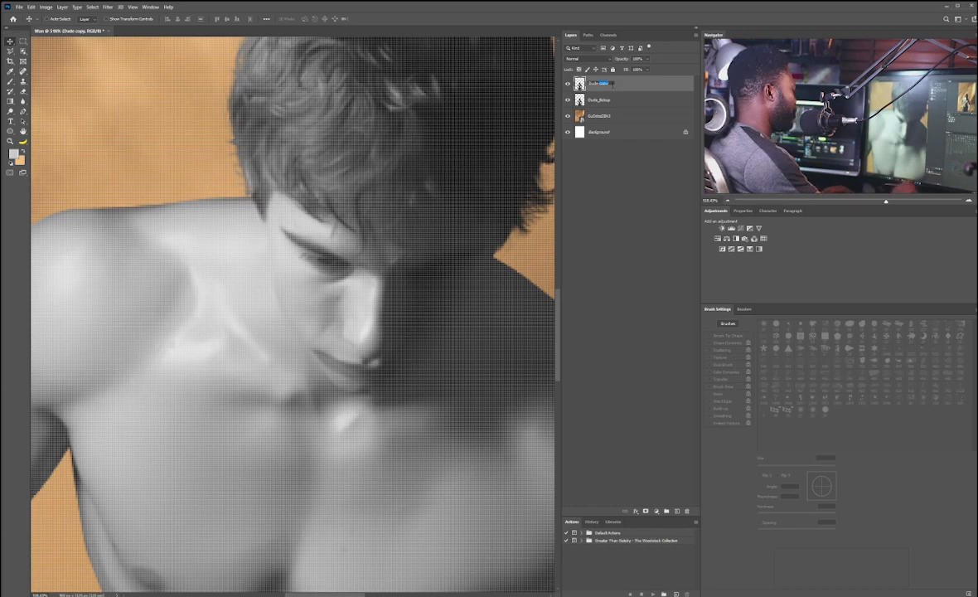
pyautogui.write('Dude_')
pyautogui.press('Return')
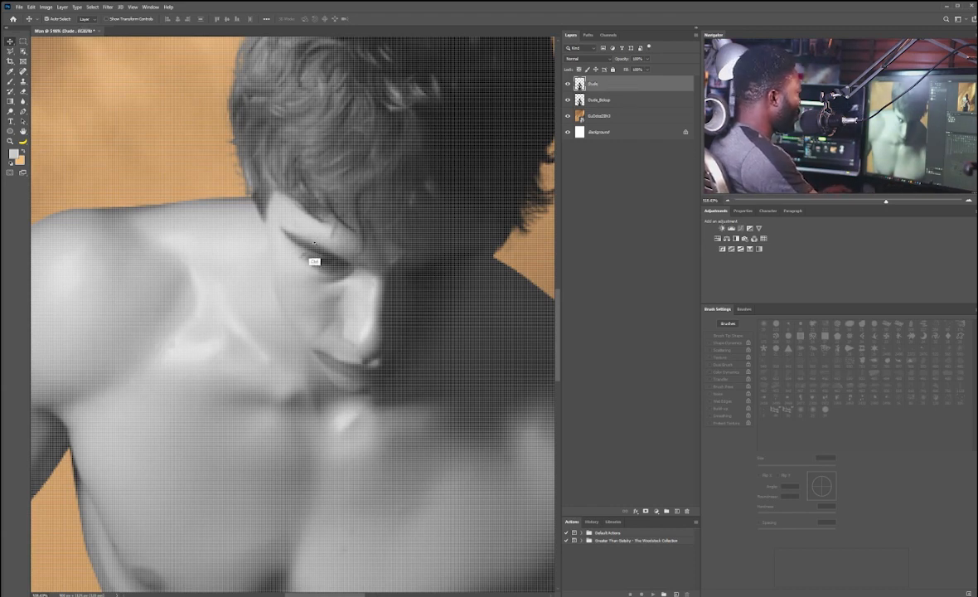
# Step: Sample a skin tone beside the eye and paint over the eye area on the Dude layer with a small brush
pyautogui.scroll(3, 294, 238)
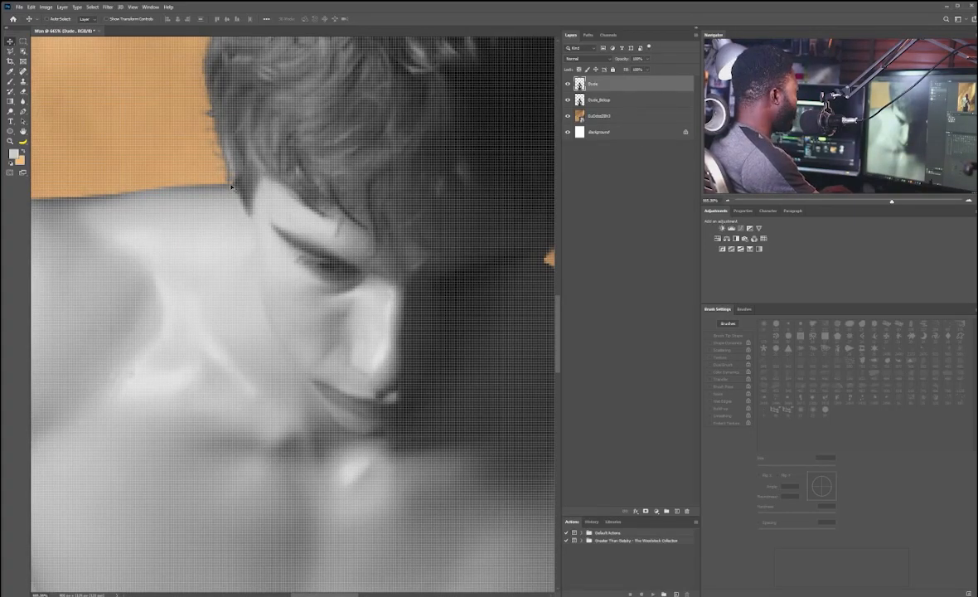
pyautogui.press('b')
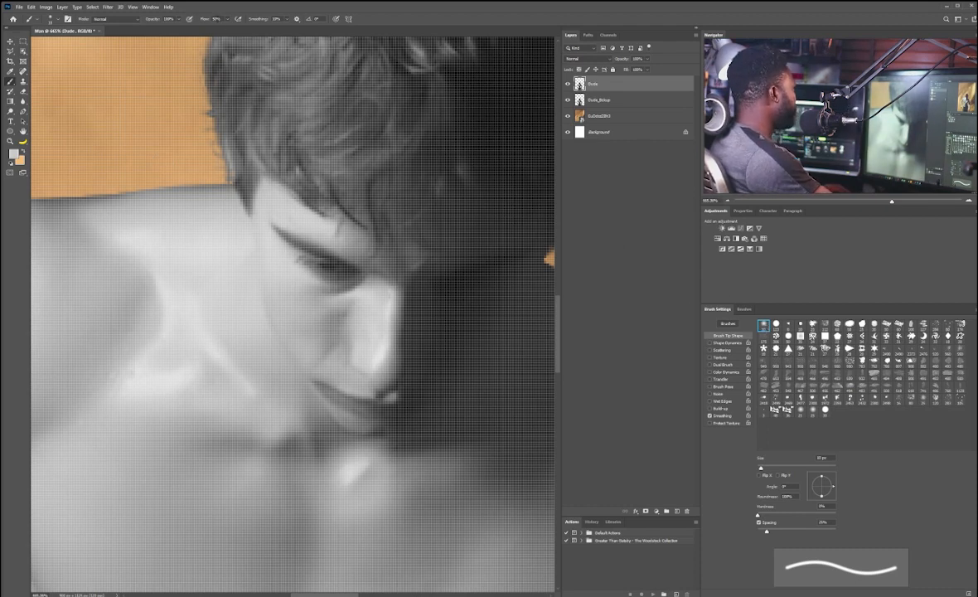
pyautogui.press('i')
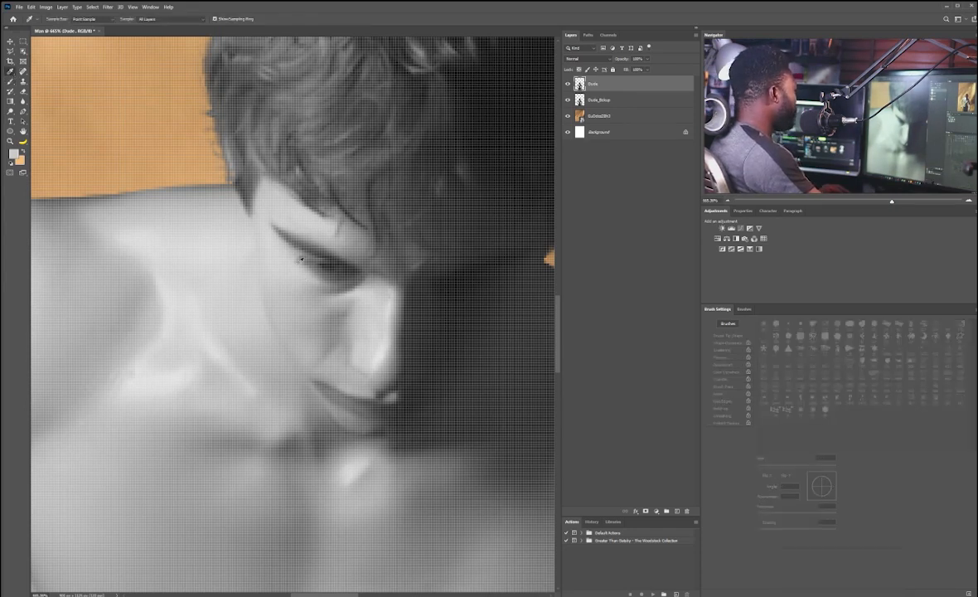
pyautogui.click(283, 243)
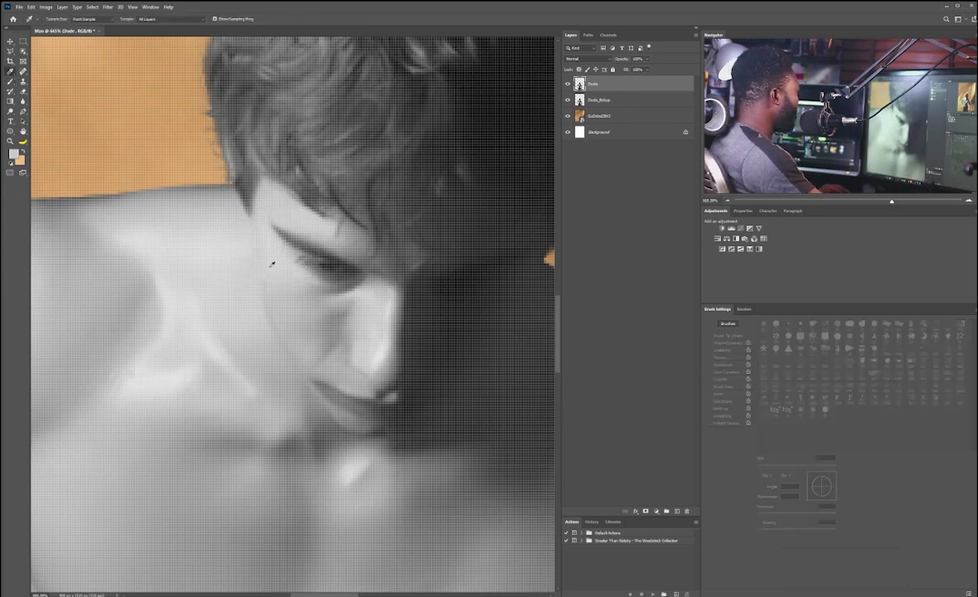
pyautogui.press('b')
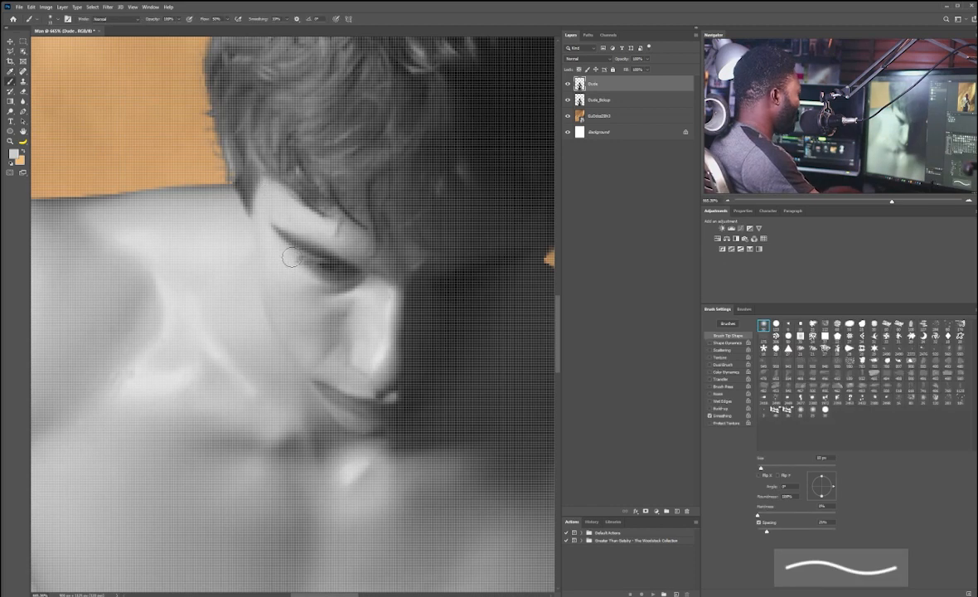
pyautogui.press('[')
pyautogui.moveTo(300, 257); pyautogui.dragTo(335, 294)
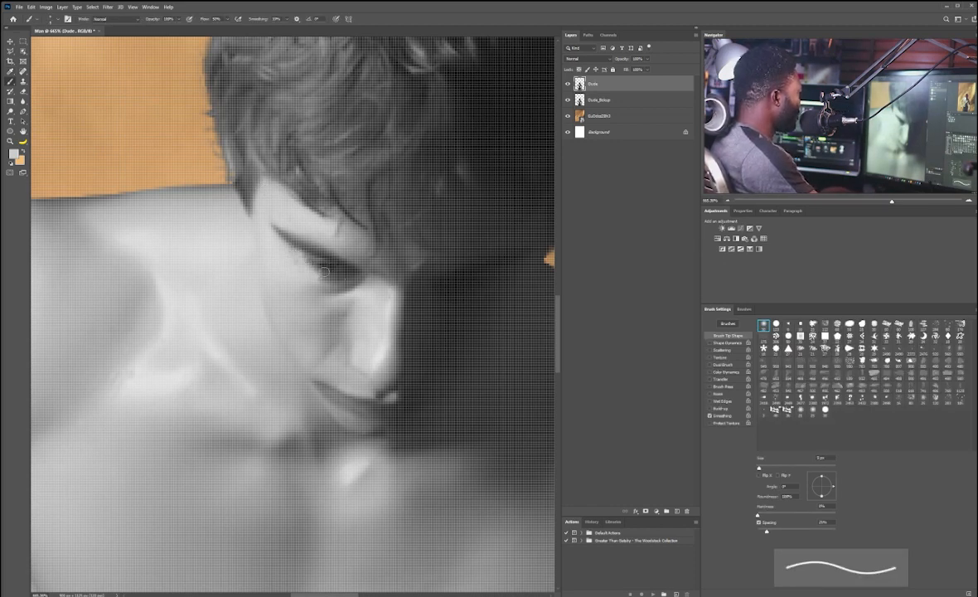
pyautogui.press(']')
pyautogui.moveTo(286, 256)
pyautogui.mouseDown()
pyautogui.moveTo(343, 276)
pyautogui.moveTo(298, 249)
pyautogui.mouseUp()
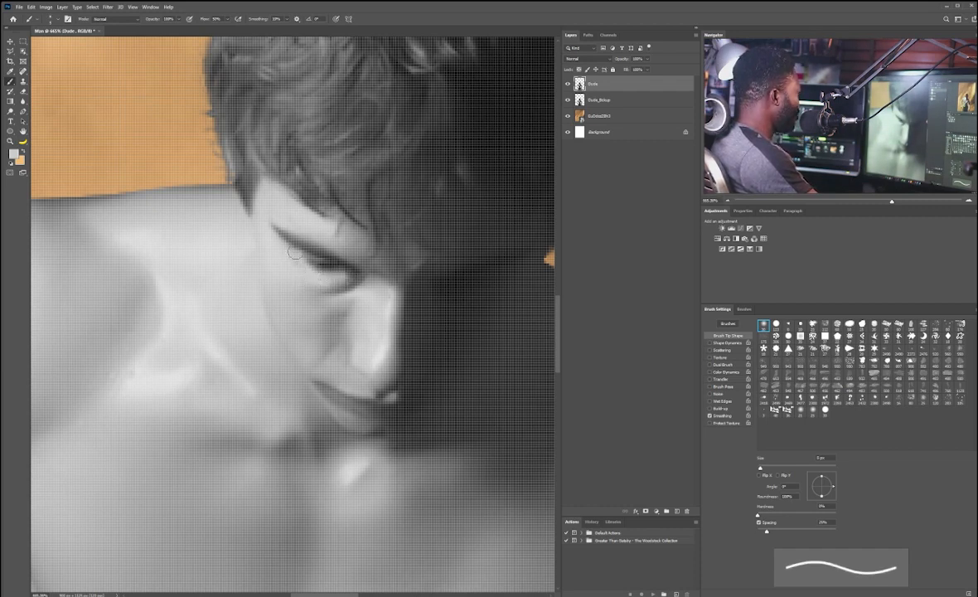
# Step: Keep painting skin tone over the eye socket and brow, resizing the brush between strokes
pyautogui.keyDown('alt'); pyautogui.click(314, 290); pyautogui.keyUp('alt')
pyautogui.press(']')
pyautogui.press(']')
pyautogui.press(']')
pyautogui.press(']')
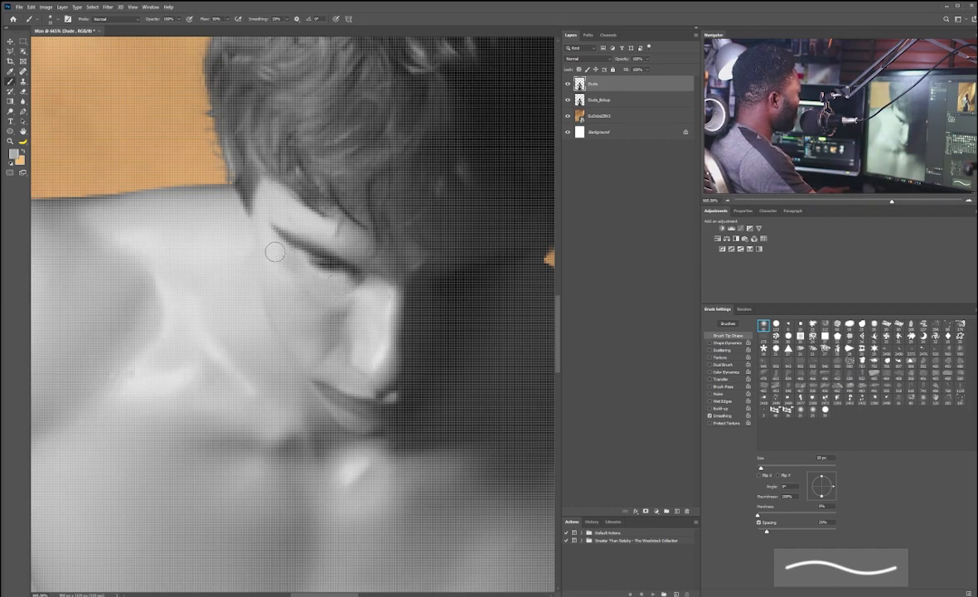
pyautogui.press('[')
pyautogui.press('[')
pyautogui.press('[')
pyautogui.press('[')
pyautogui.press('[')
pyautogui.press('[')
pyautogui.moveTo(300, 243); pyautogui.dragTo(267, 222)
pyautogui.keyDown('alt'); pyautogui.click(258, 206); pyautogui.keyUp('alt')
pyautogui.press(']')
pyautogui.press(']')
pyautogui.press(']')
pyautogui.press(']')
pyautogui.press(']')
pyautogui.moveTo(360, 216); pyautogui.dragTo(355, 239)
pyautogui.moveTo(351, 276); pyautogui.dragTo(321, 294)
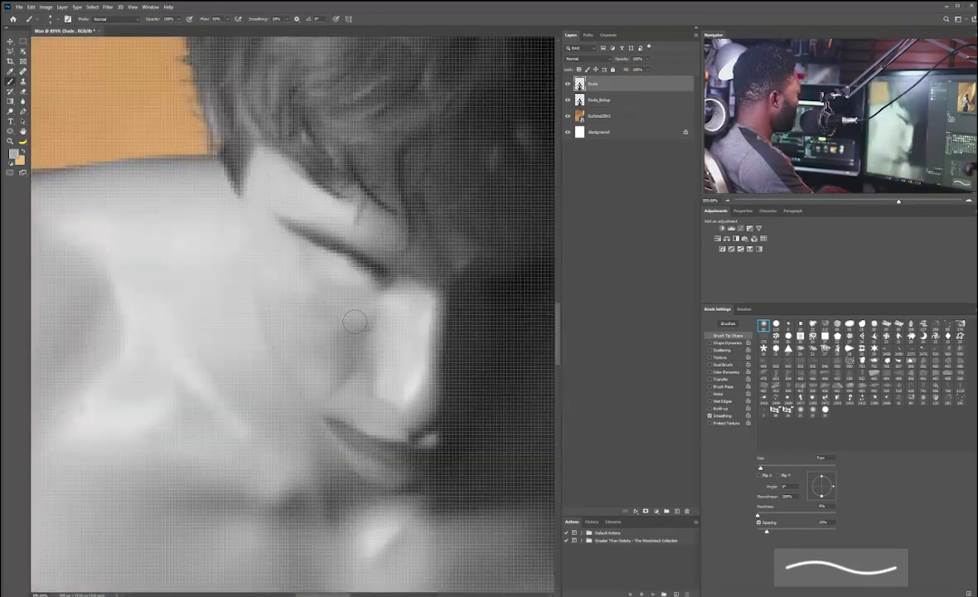
# Step: Paint skin tone over the cheek beside the nose with a resized brush
pyautogui.keyDown('alt'); pyautogui.click(352, 315); pyautogui.keyUp('alt')
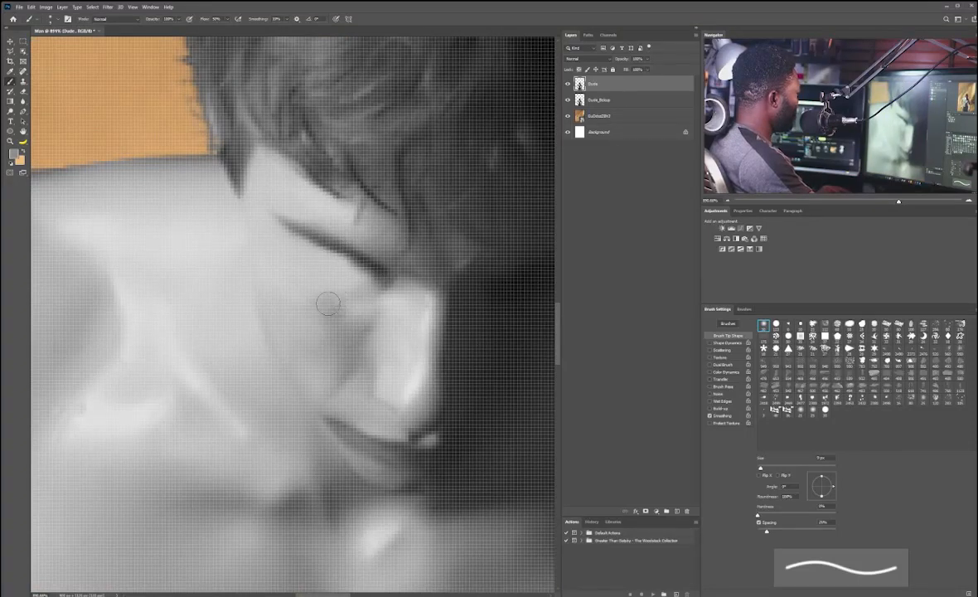
pyautogui.press(']')
pyautogui.press(']')
pyautogui.press(']')
pyautogui.press(']')
pyautogui.press(']')
pyautogui.press(']')
pyautogui.press(']')
pyautogui.press('[')
pyautogui.press('[')
pyautogui.moveTo(329, 311); pyautogui.dragTo(317, 304)
pyautogui.hotkey('ctrl', '0')
# Step: Place a metal rust texture over the man, then rotate and scale it to cover his torso
pyautogui.press('v')
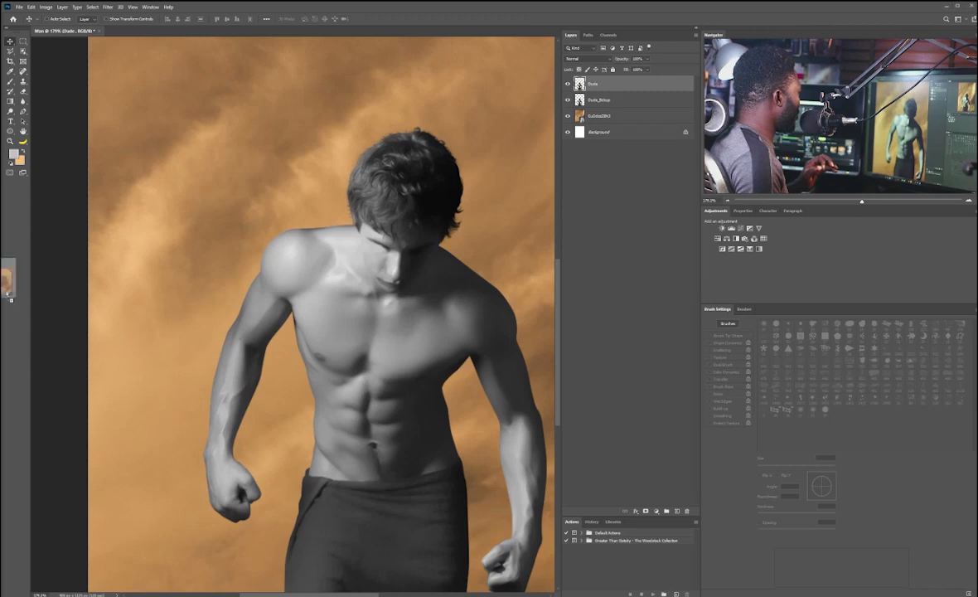
pyautogui.moveTo(358, 318); pyautogui.dragTo(329, 290)
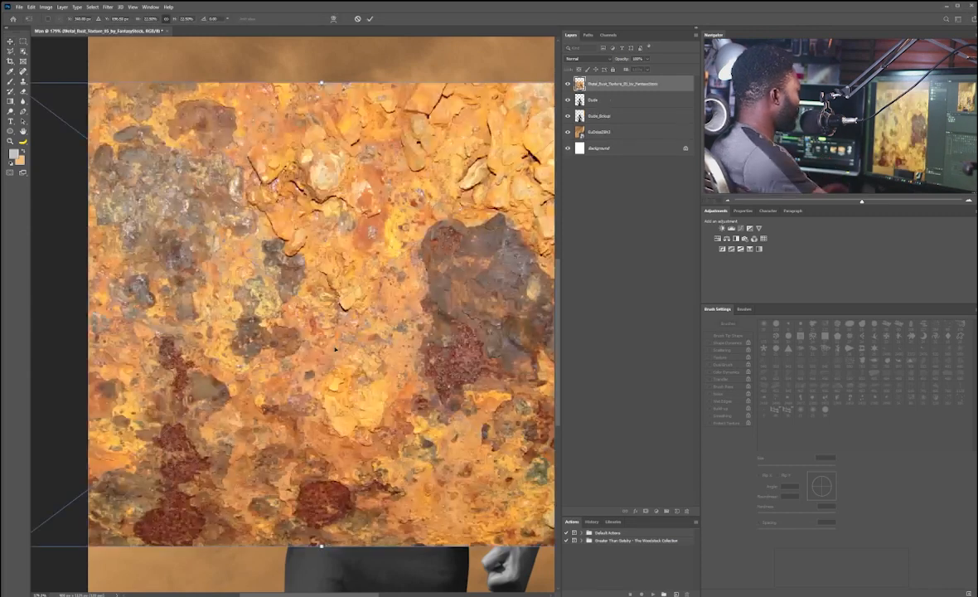
pyautogui.moveTo(214, 193); pyautogui.dragTo(262, 234)
pyautogui.moveTo(384, 165); pyautogui.dragTo(359, 182)
pyautogui.moveTo(509, 218); pyautogui.dragTo(508, 264)
pyautogui.moveTo(305, 291); pyautogui.dragTo(313, 304)
pyautogui.moveTo(545, 258); pyautogui.dragTo(546, 263)
pyautogui.press('Return')
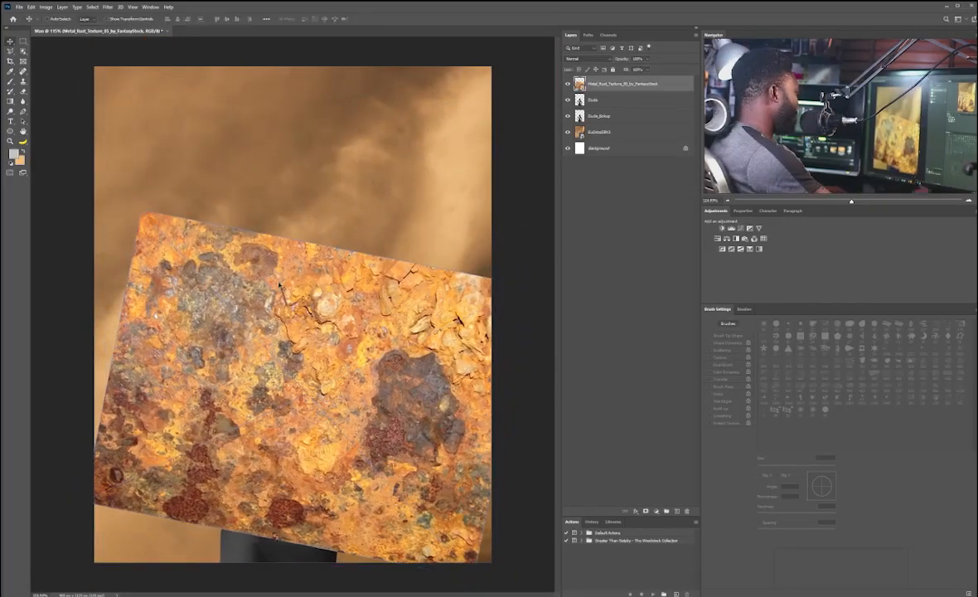
# Step: Rasterize the rust texture layer
pyautogui.rightClick(604, 86)
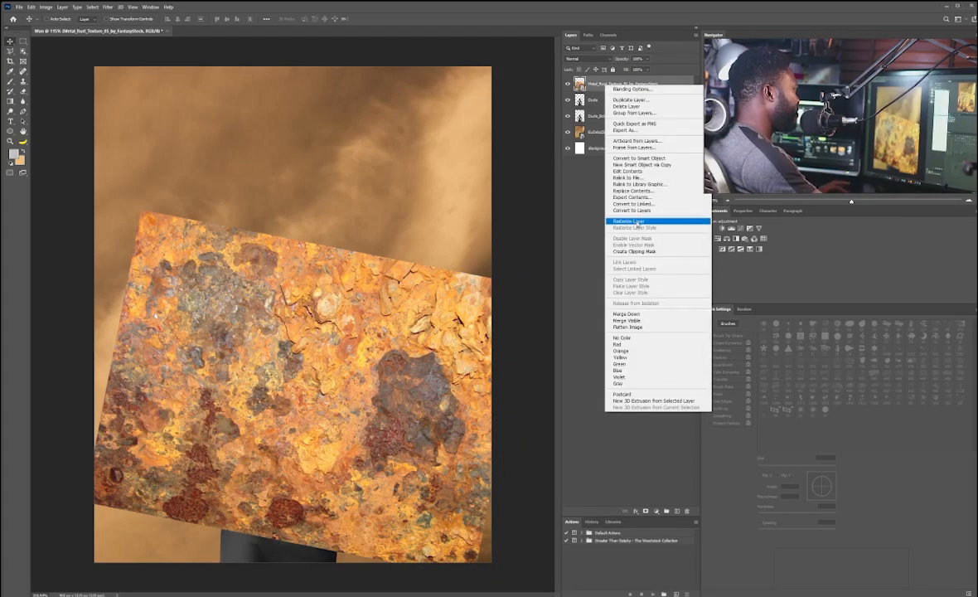
pyautogui.click(635, 221)
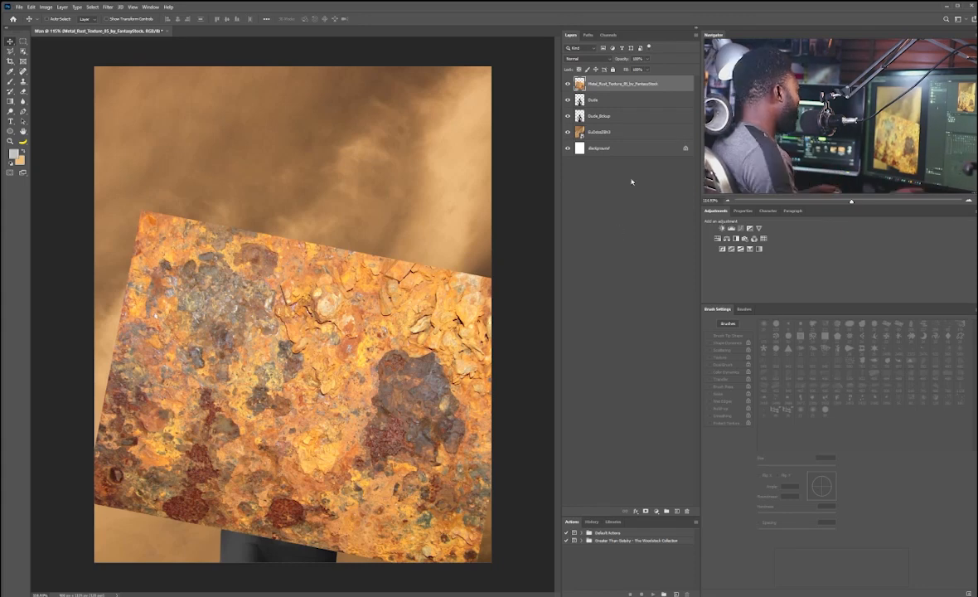
# Step: Desaturate the rust texture layer
pyautogui.click(46, 7)
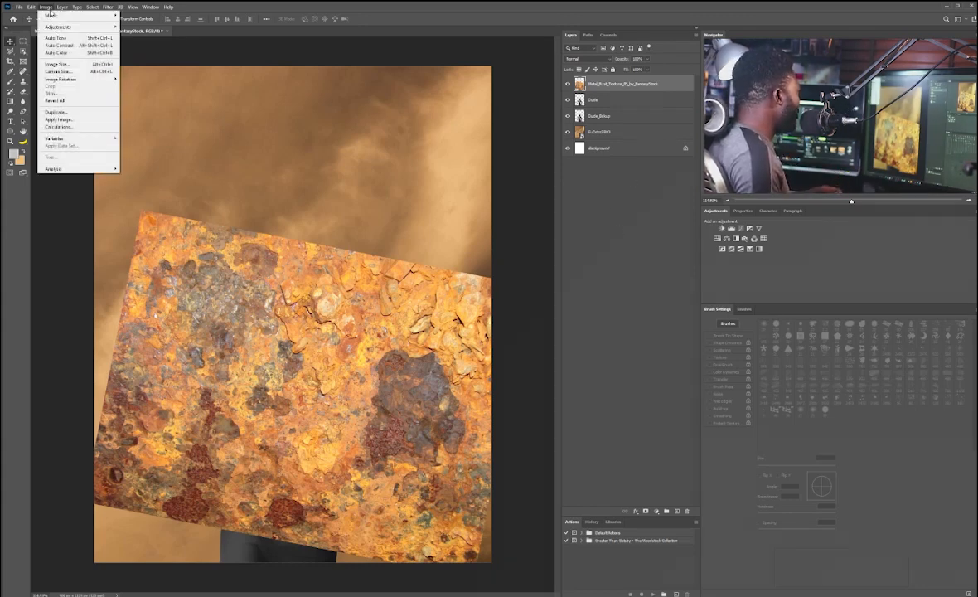
pyautogui.moveTo(58, 29)
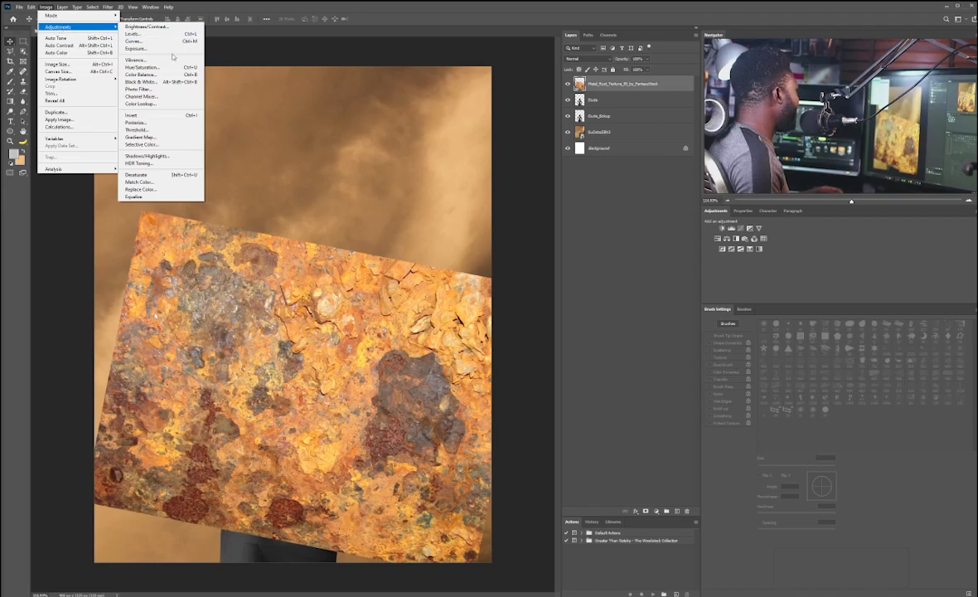
pyautogui.click(164, 174)
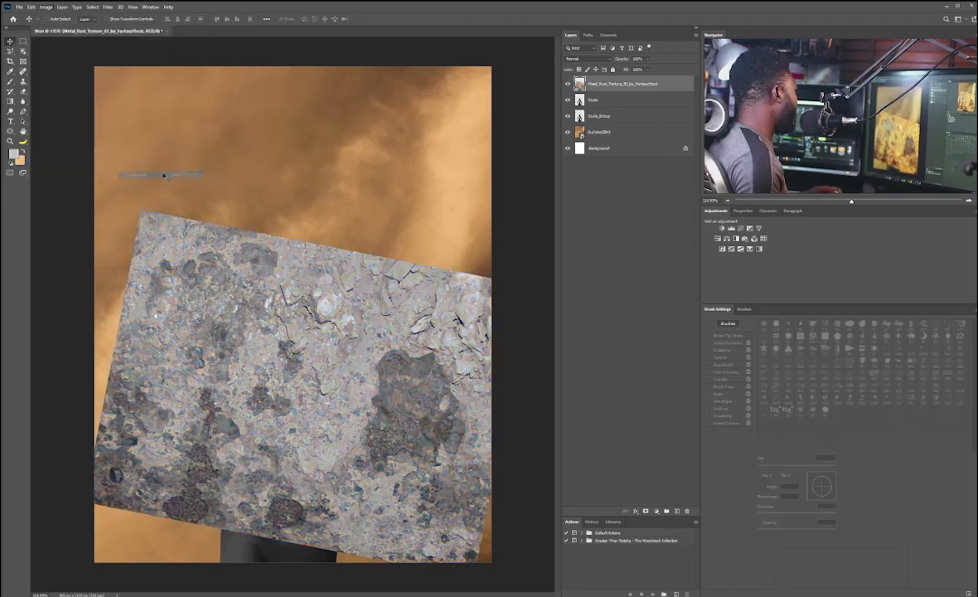
# Step: Set the rust texture layer's blend mode to Soft Light
pyautogui.click(587, 59)
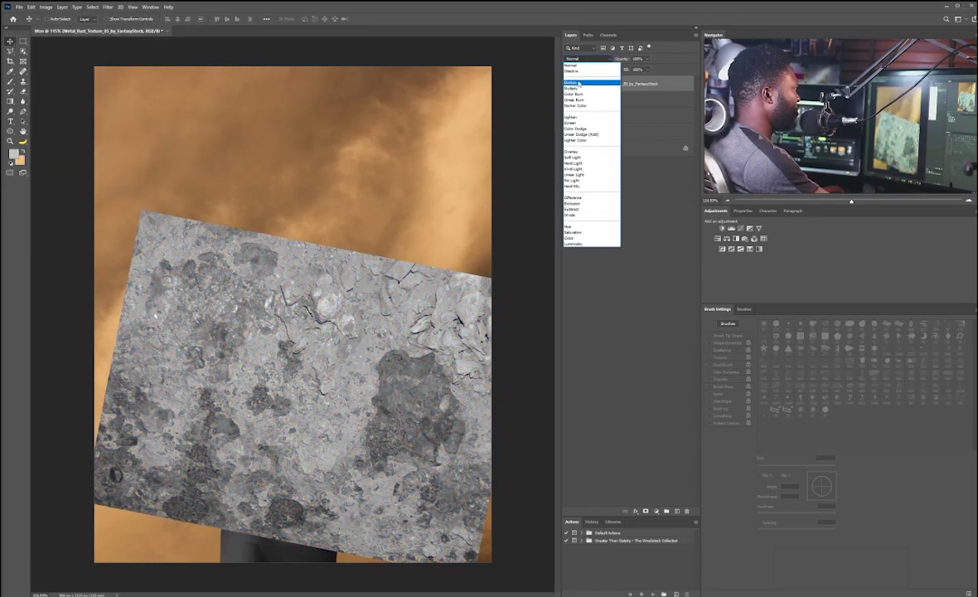
pyautogui.click(587, 159)
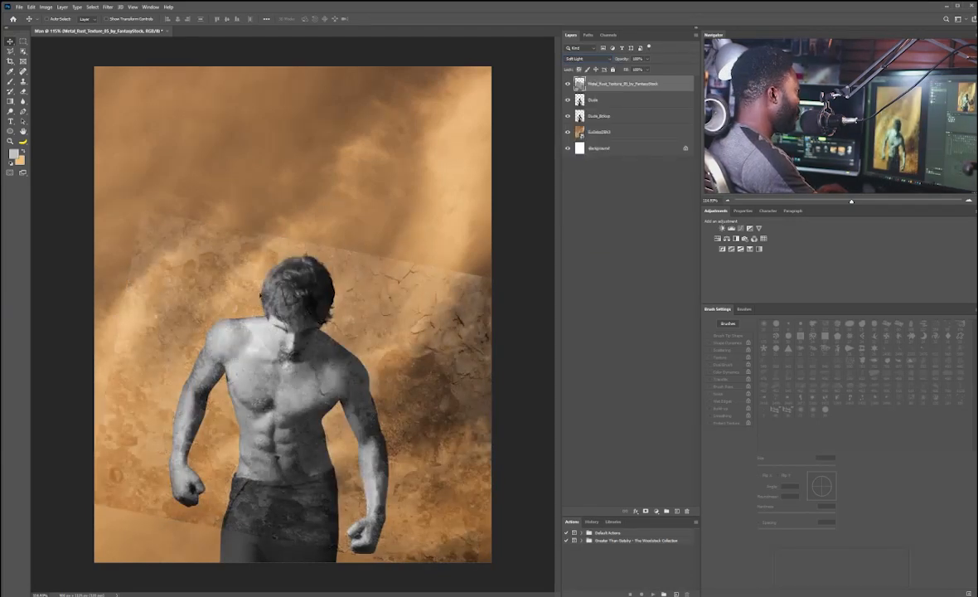
# Step: Duplicate the rust texture layer, hide the copy, and reselect the original texture layer
pyautogui.scroll(4, 264, 316)
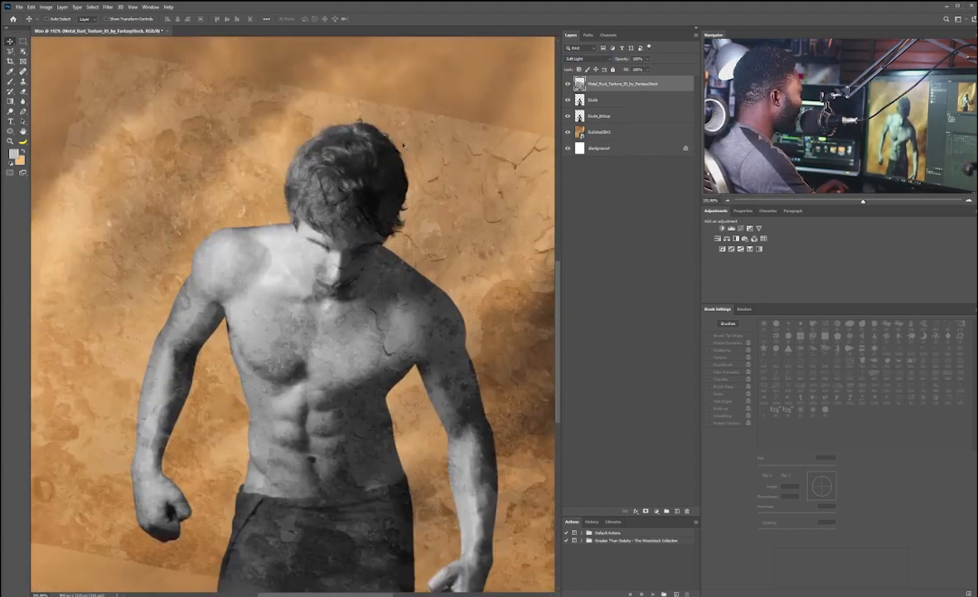
pyautogui.moveTo(621, 84); pyautogui.dragTo(685, 511)
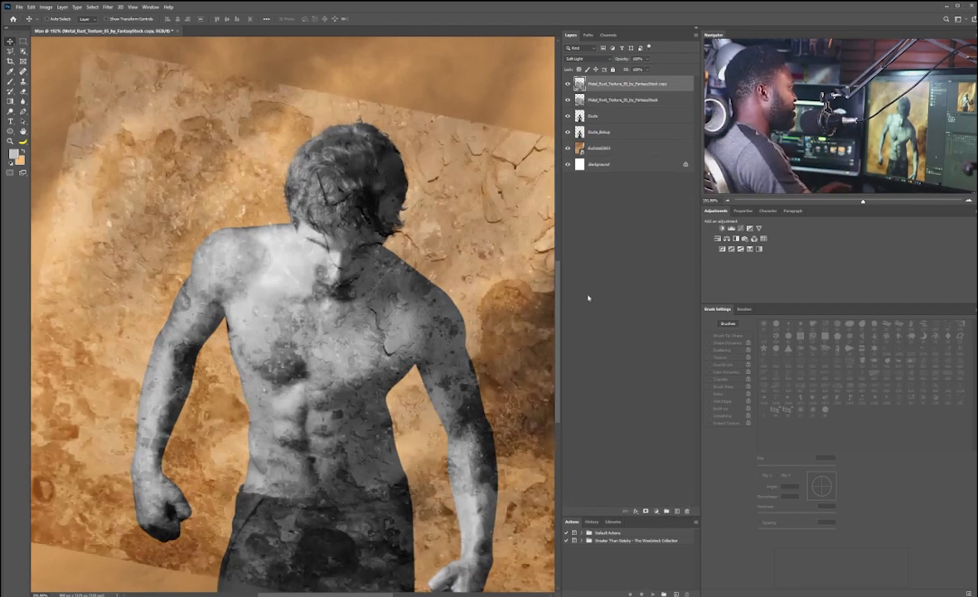
pyautogui.click(567, 84)
pyautogui.click(614, 99)
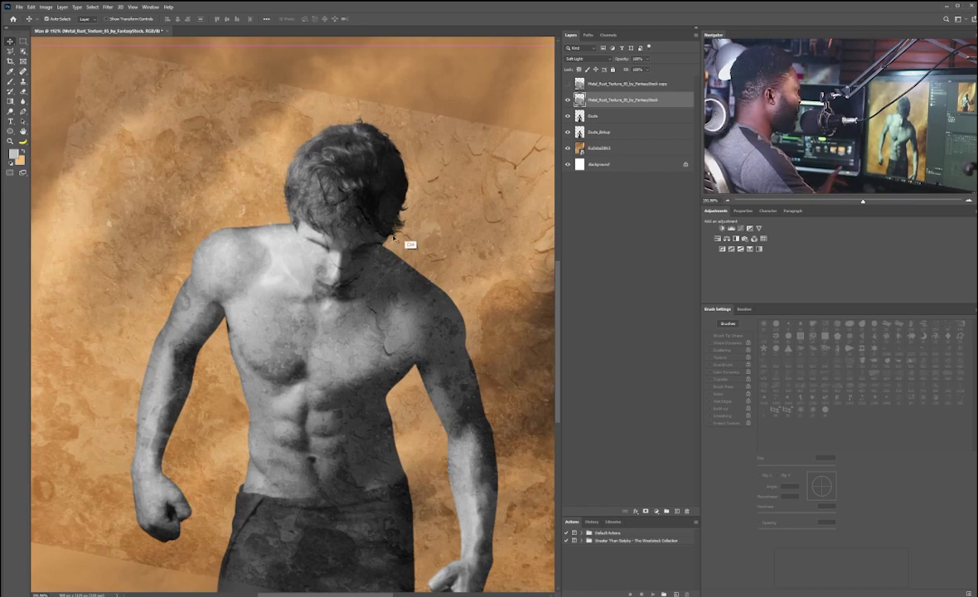
# Step: Load the man's selection and add a layer mask to the original rust texture layer
pyautogui.keyDown('ctrl'); pyautogui.click(579, 117); pyautogui.keyUp('ctrl')
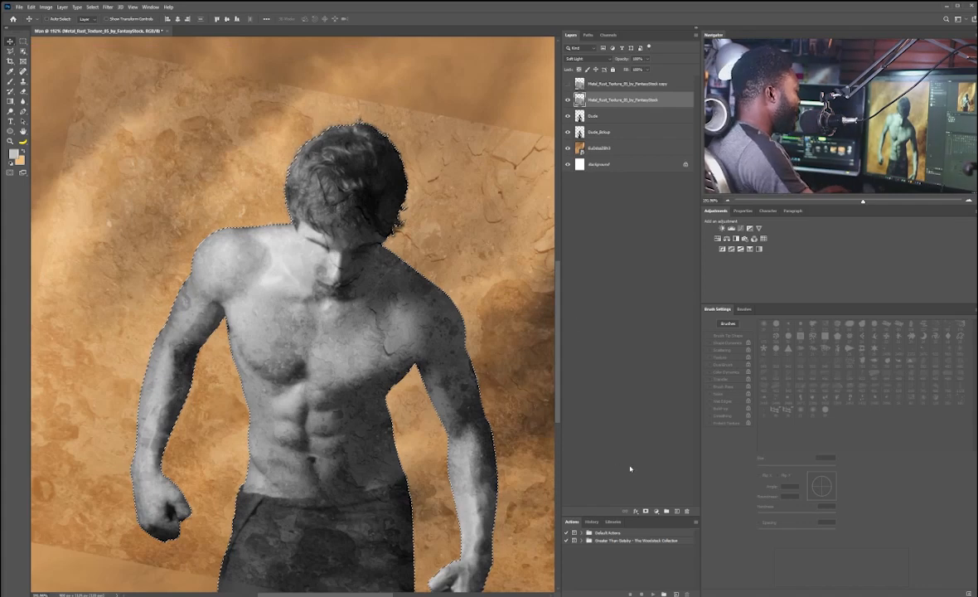
pyautogui.click(646, 511)
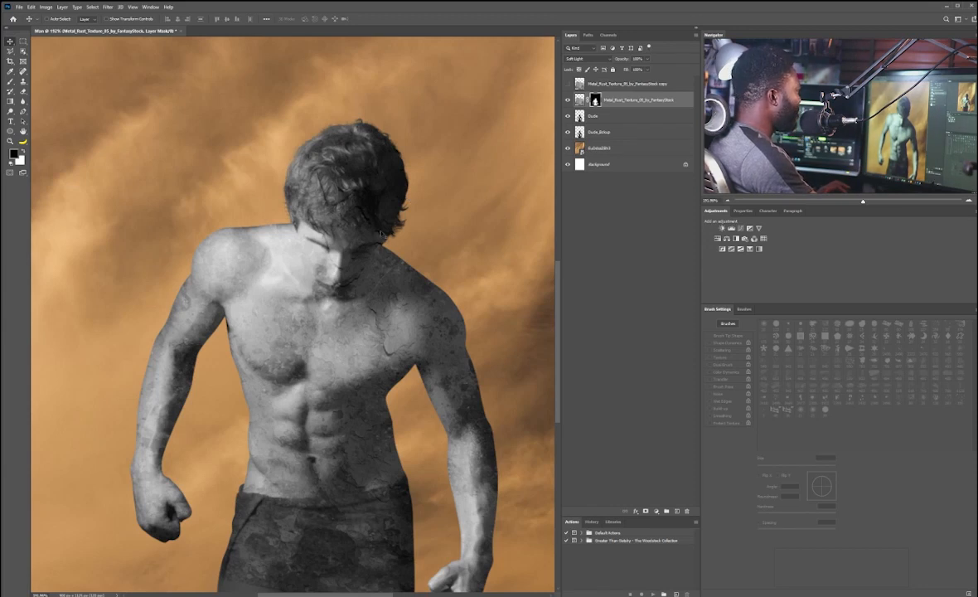
# Step: Set the foreground to black and paint on the texture mask over the hair with a smaller soft brush
pyautogui.scroll(1, 291, 286)
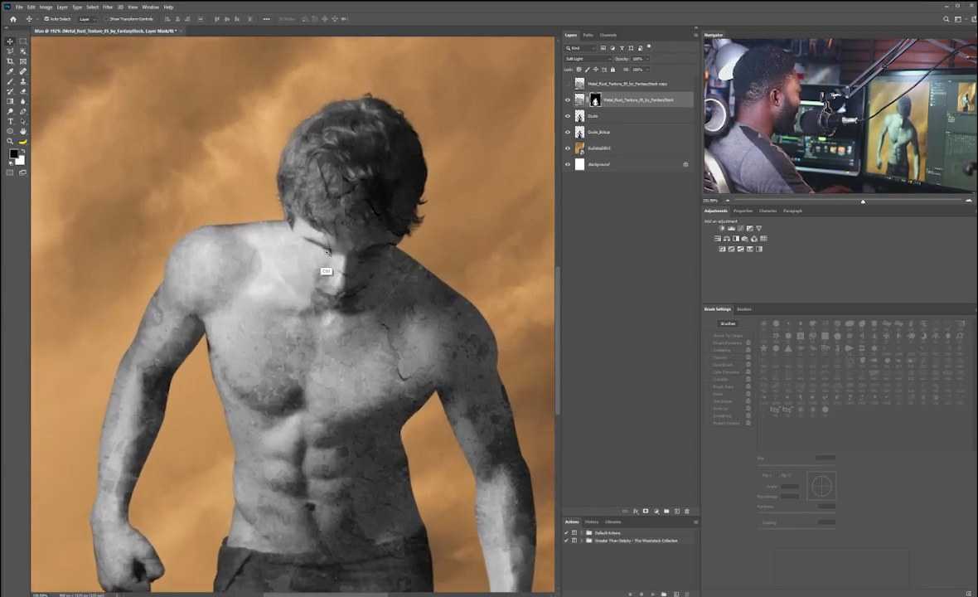
pyautogui.scroll(-2, 294, 286)
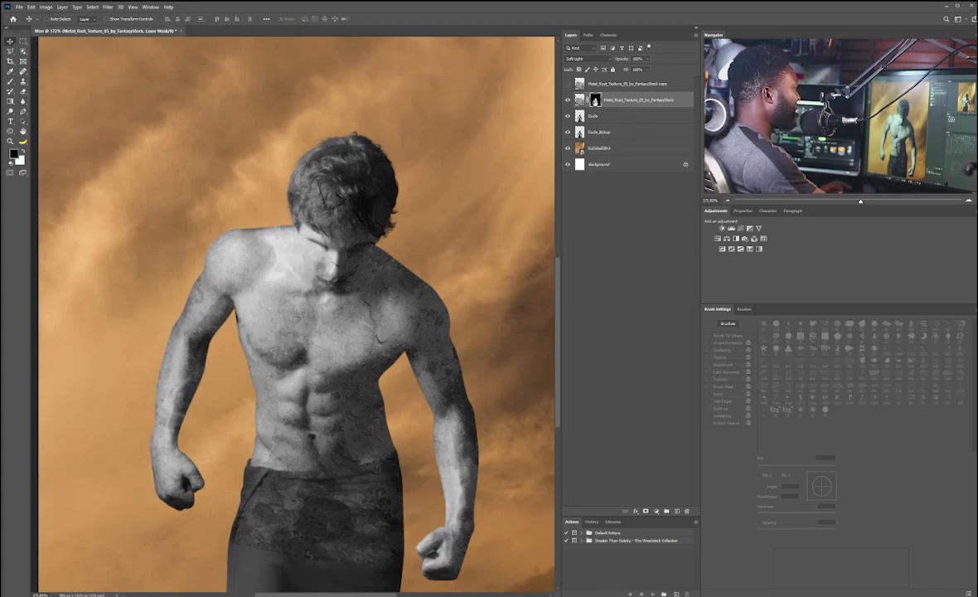
pyautogui.press('b')
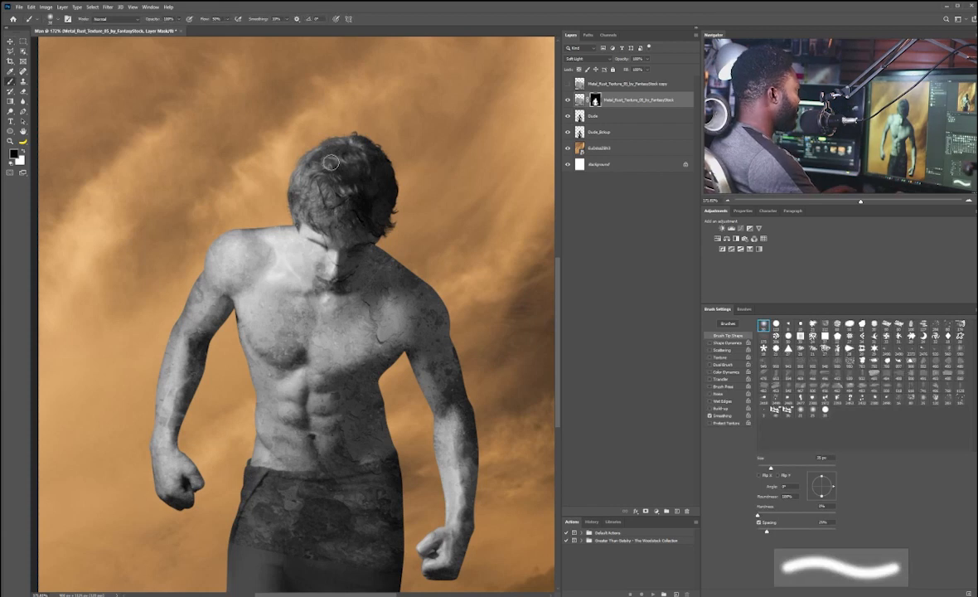
pyautogui.press(']')
pyautogui.press(']')
pyautogui.press('[')
pyautogui.press('[')
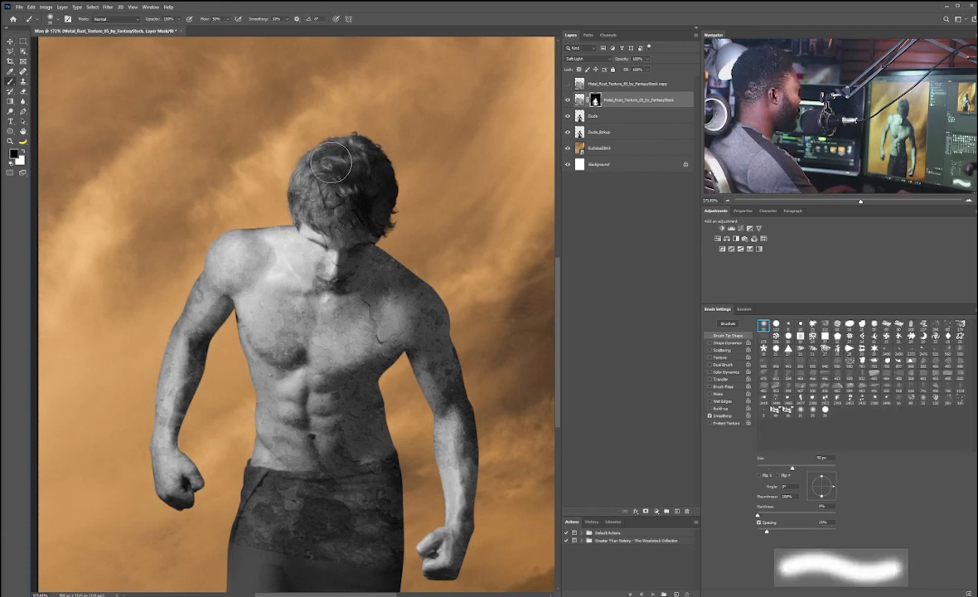
pyautogui.scroll(3, 328, 223)
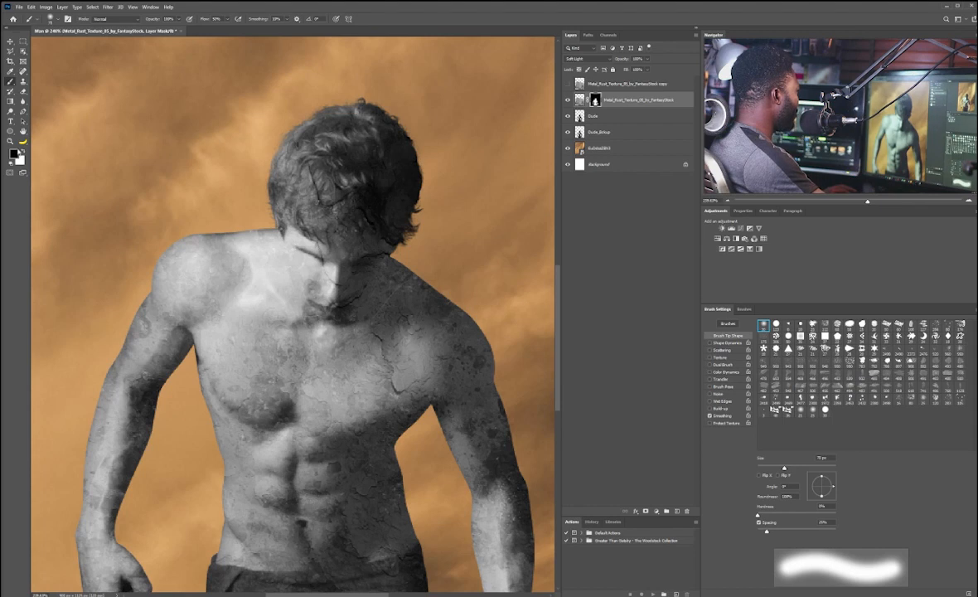
pyautogui.click(14, 155)
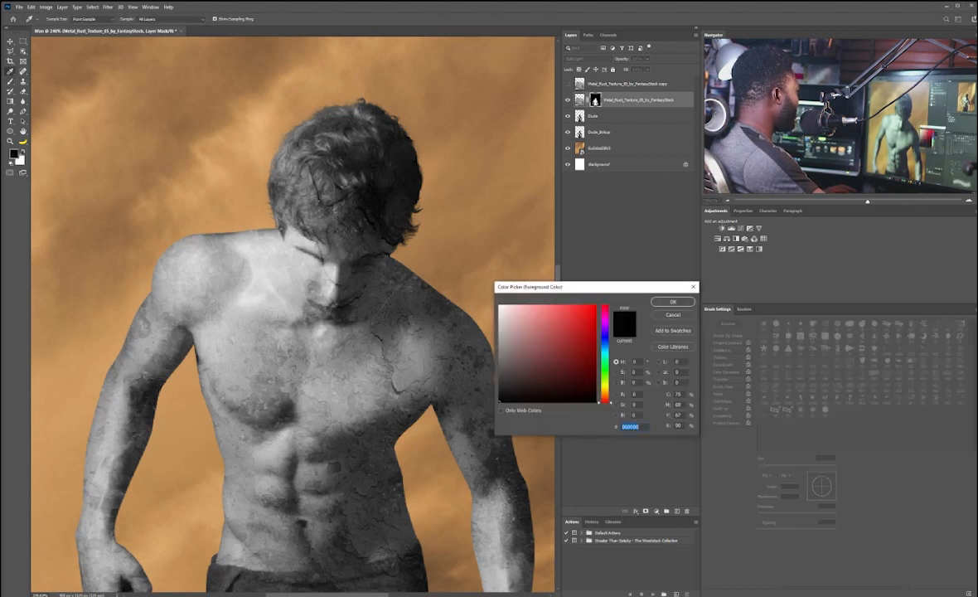
pyautogui.click(670, 303)
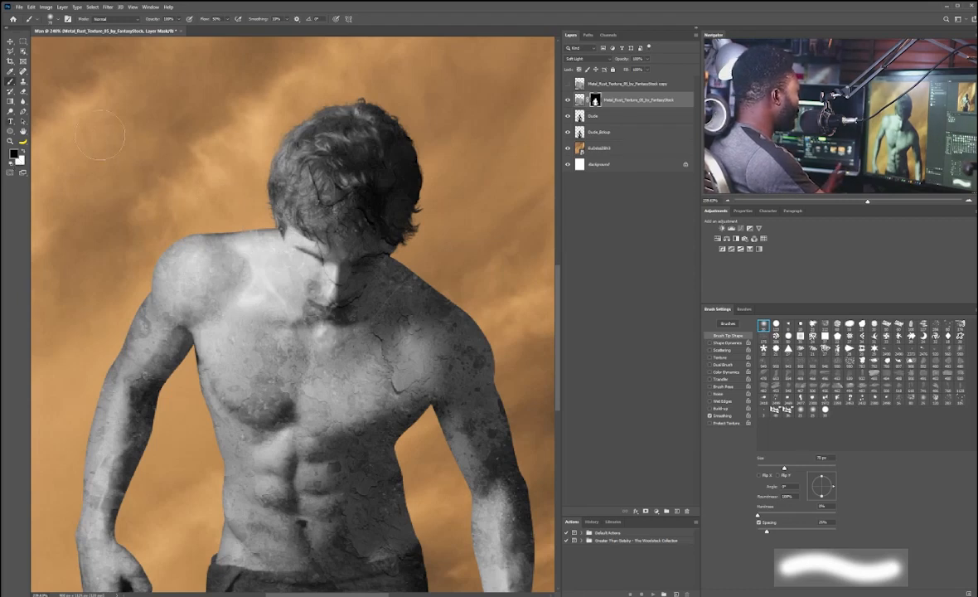
pyautogui.press('[')
pyautogui.press('[')
pyautogui.press('[')
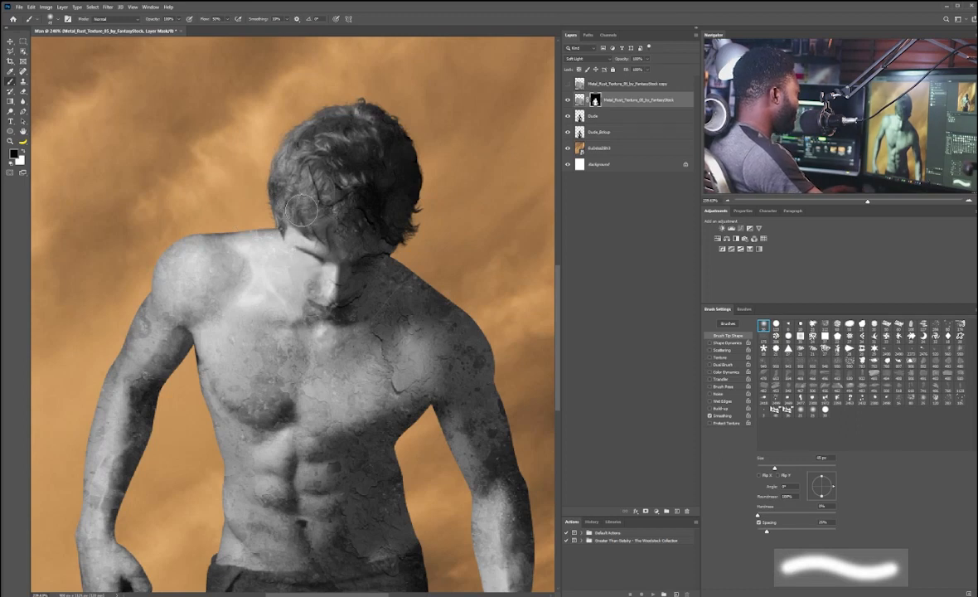
pyautogui.moveTo(312, 275)
pyautogui.mouseDown()
pyautogui.moveTo(347, 230)
pyautogui.moveTo(300, 143)
pyautogui.moveTo(376, 195)
pyautogui.mouseUp()
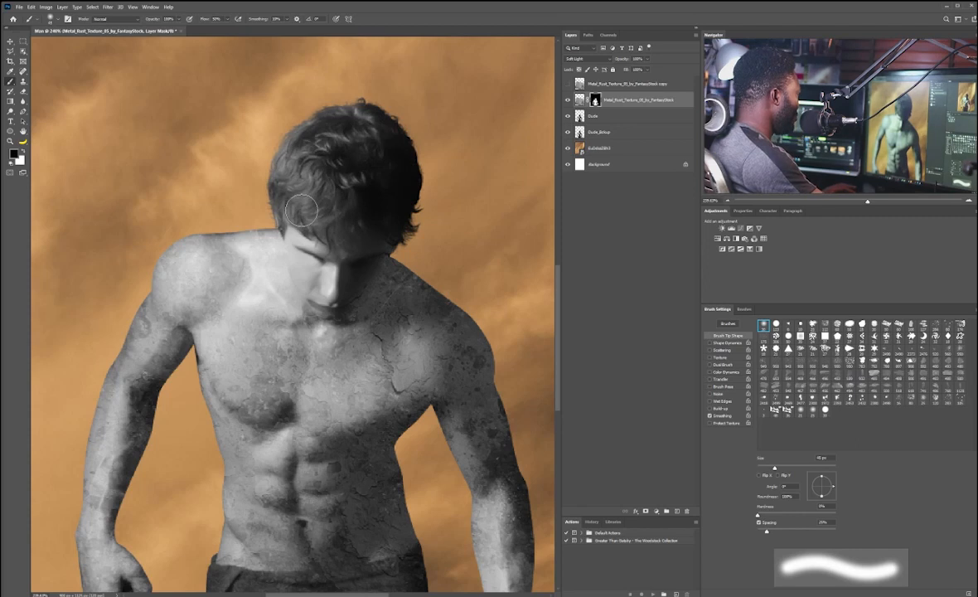
# Step: Show the rust texture copy and move it to a new position over the man
pyautogui.click(567, 84)
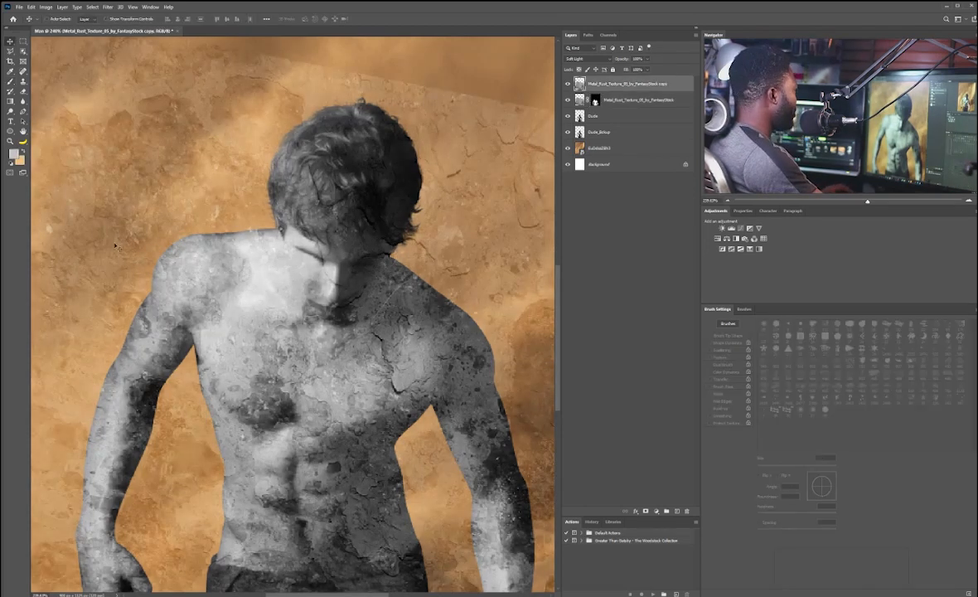
pyautogui.moveTo(116, 246); pyautogui.dragTo(274, 190)
pyautogui.moveTo(336, 233); pyautogui.dragTo(291, 162)
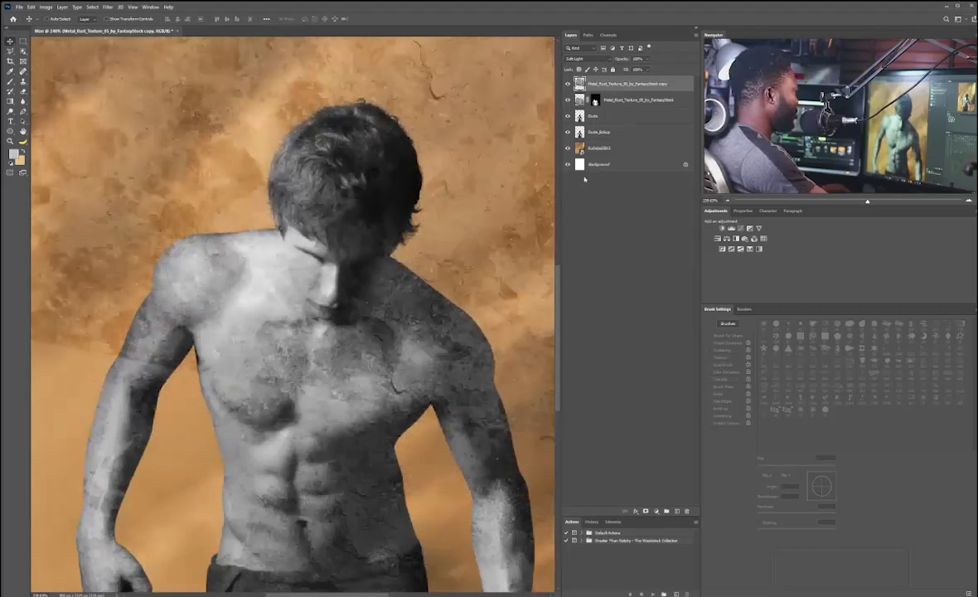
# Step: Mask the texture copy to the man's silhouette and paint out parts over the shoulder and chest
pyautogui.keyDown('ctrl'); pyautogui.click(579, 133); pyautogui.keyUp('ctrl')
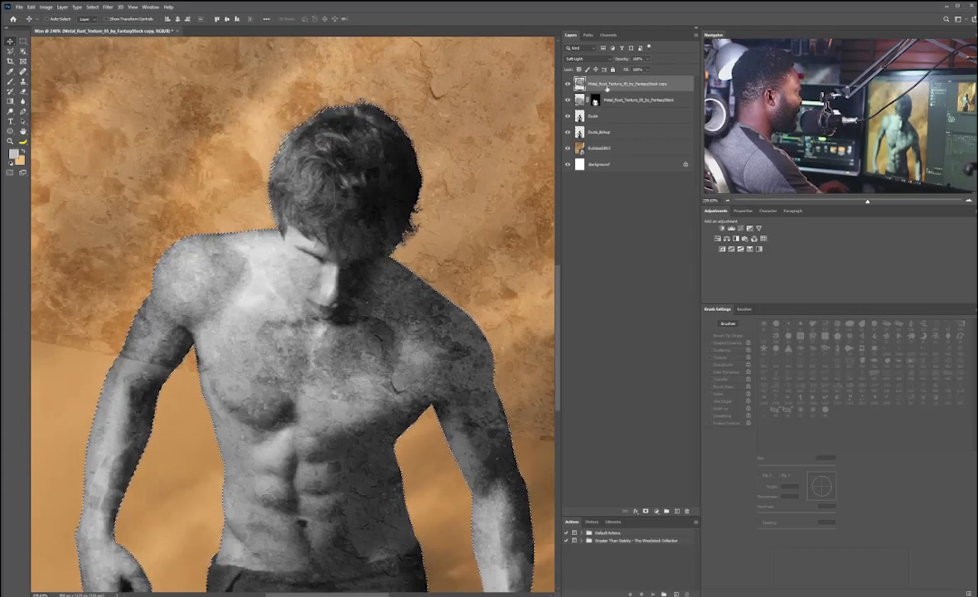
pyautogui.click(645, 510)
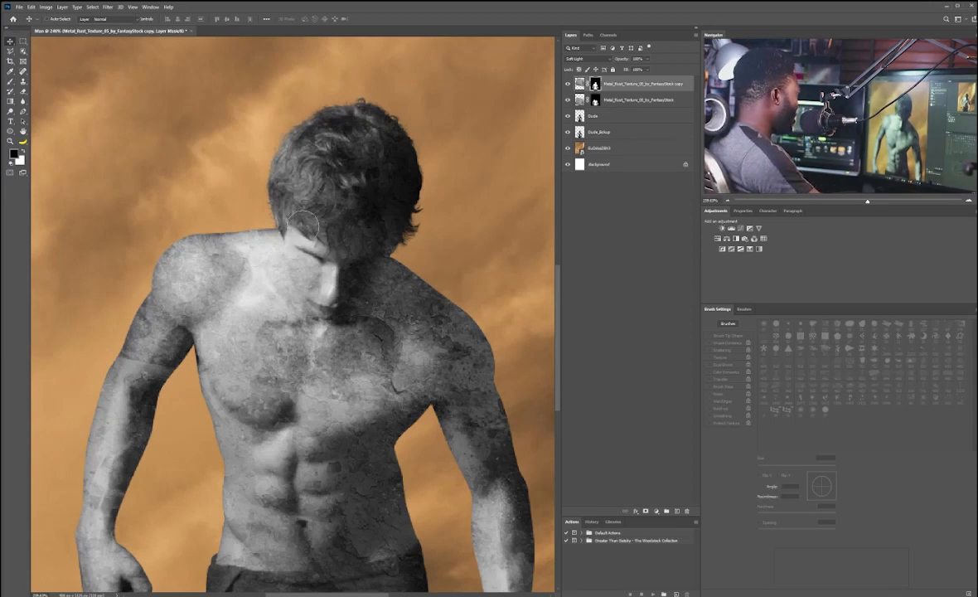
pyautogui.press('b')
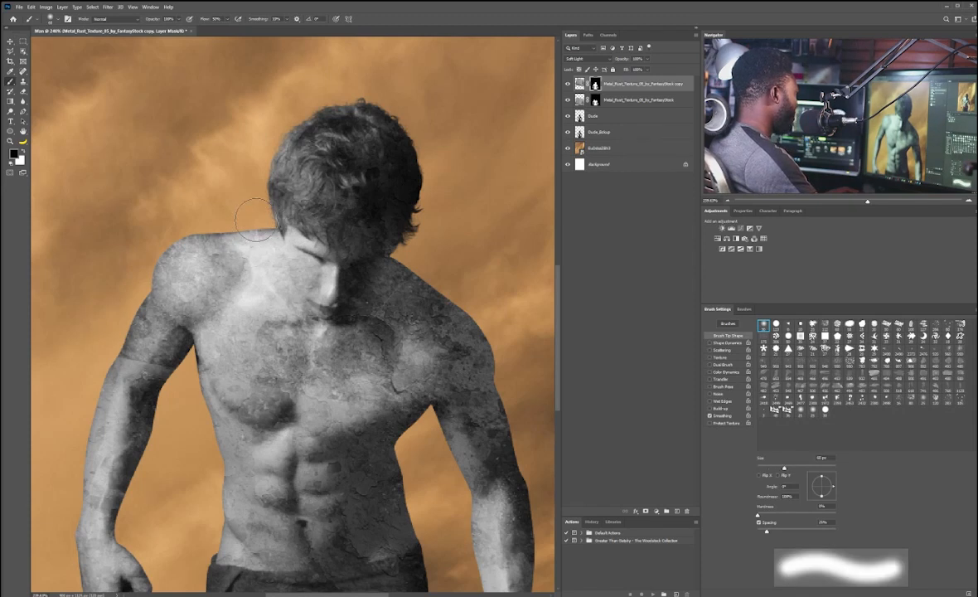
pyautogui.moveTo(256, 220)
pyautogui.mouseDown()
pyautogui.moveTo(163, 253)
pyautogui.moveTo(170, 272)
pyautogui.moveTo(165, 219)
pyautogui.mouseUp()
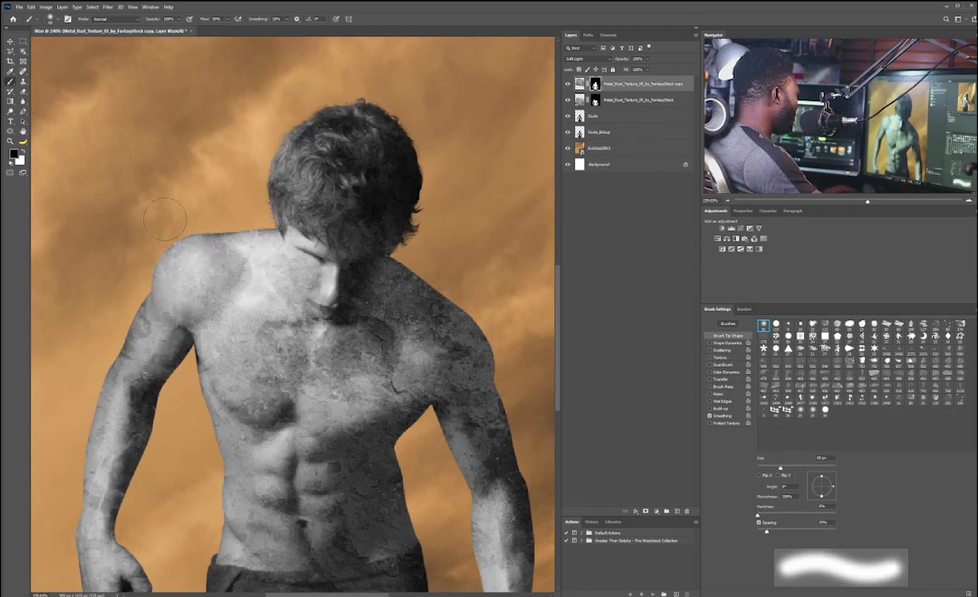
pyautogui.moveTo(231, 338)
pyautogui.mouseDown()
pyautogui.moveTo(348, 328)
pyautogui.moveTo(362, 290)
pyautogui.moveTo(460, 357)
pyautogui.mouseUp()
# Step: Paint out more of the texture copy's mask around the neck and head
pyautogui.scroll(-3, 467, 319)
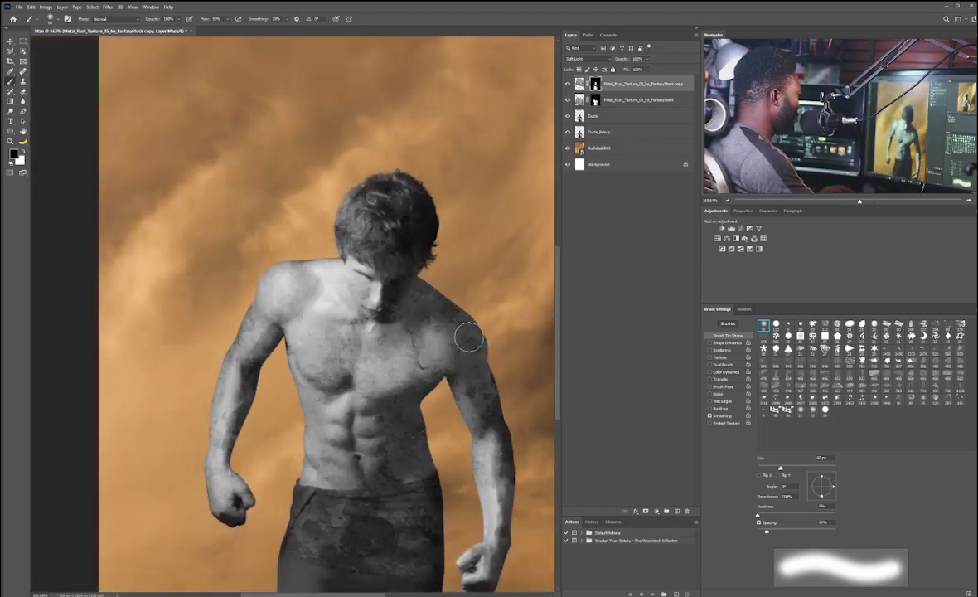
pyautogui.scroll(-3, 464, 315)
pyautogui.scroll(4, 323, 274)
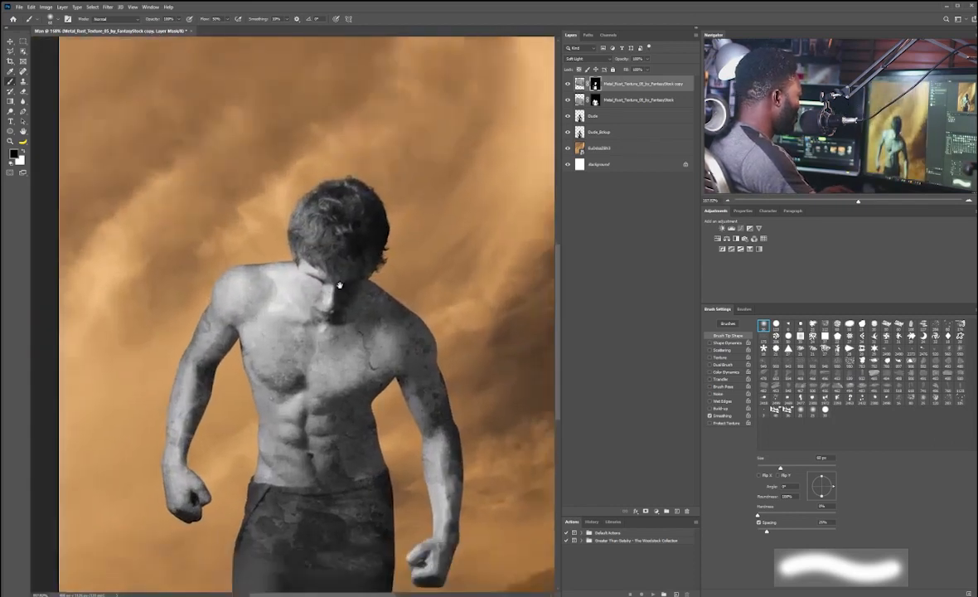
pyautogui.moveTo(339, 285); pyautogui.dragTo(375, 222)
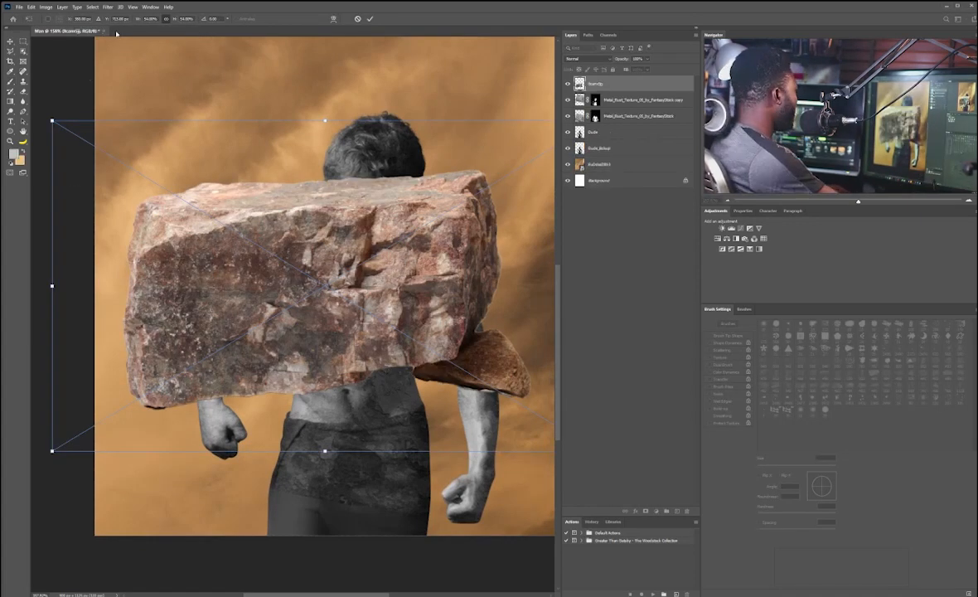
# Step: Place a rock image and position it over the man's waist
pyautogui.moveTo(51, 120); pyautogui.dragTo(215, 219)
pyautogui.moveTo(448, 225); pyautogui.dragTo(358, 336)
pyautogui.moveTo(332, 234); pyautogui.dragTo(405, 450)
pyautogui.press('Return')
# Step: Duplicate the rock layer and transform the copy beside the original block
pyautogui.hotkey('ctrl', 'j')
pyautogui.hotkey('ctrl', 't')
pyautogui.moveTo(439, 407); pyautogui.dragTo(452, 371)
pyautogui.moveTo(396, 431); pyautogui.dragTo(394, 426)
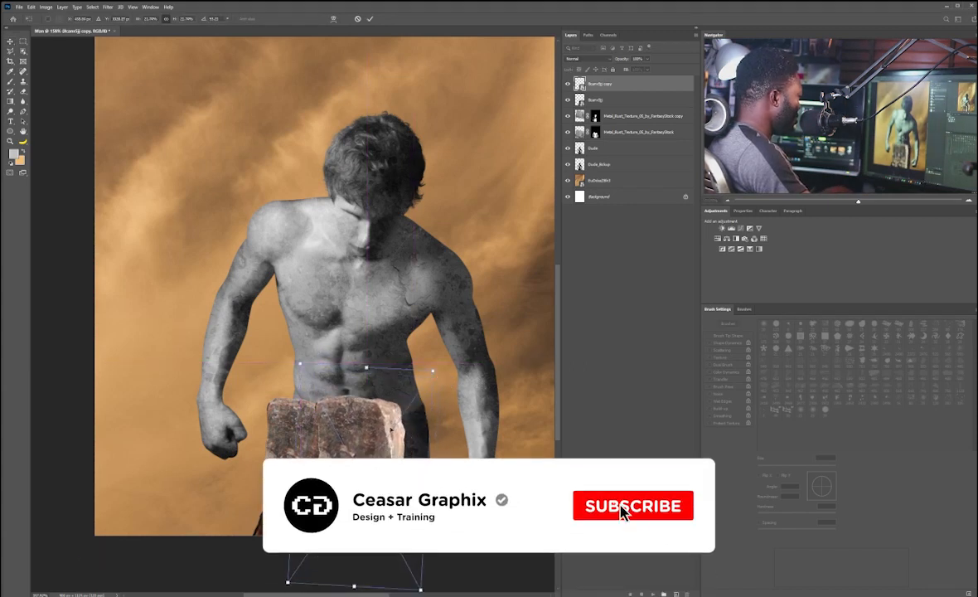
pyautogui.press('Return')
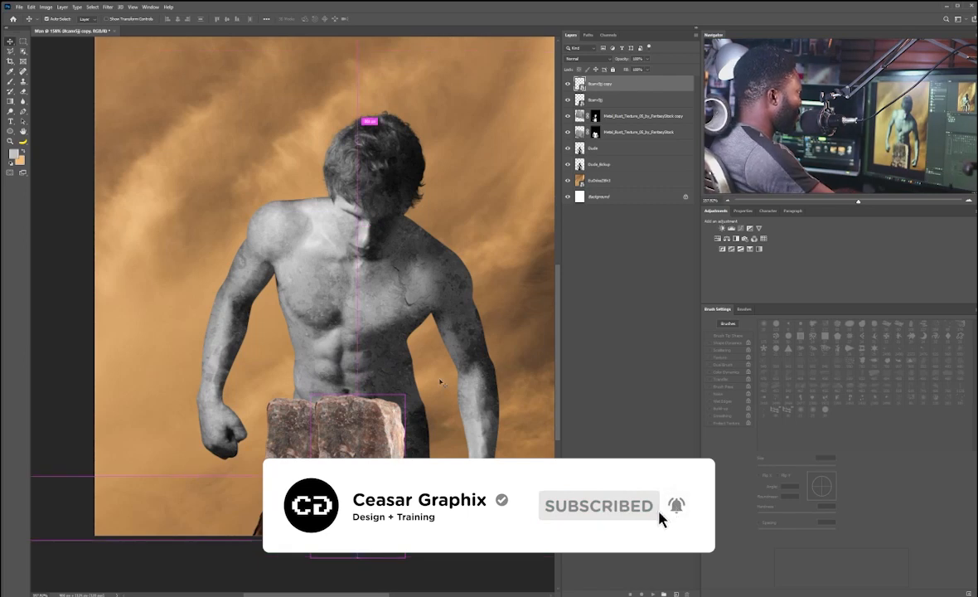
# Step: Duplicate the rock layer again and move the new copy to the right
pyautogui.hotkey('ctrl', 'shift', '[')
pyautogui.hotkey('ctrl', 'z')
pyautogui.moveTo(637, 84); pyautogui.dragTo(676, 511)
pyautogui.moveTo(427, 399); pyautogui.dragTo(446, 448)
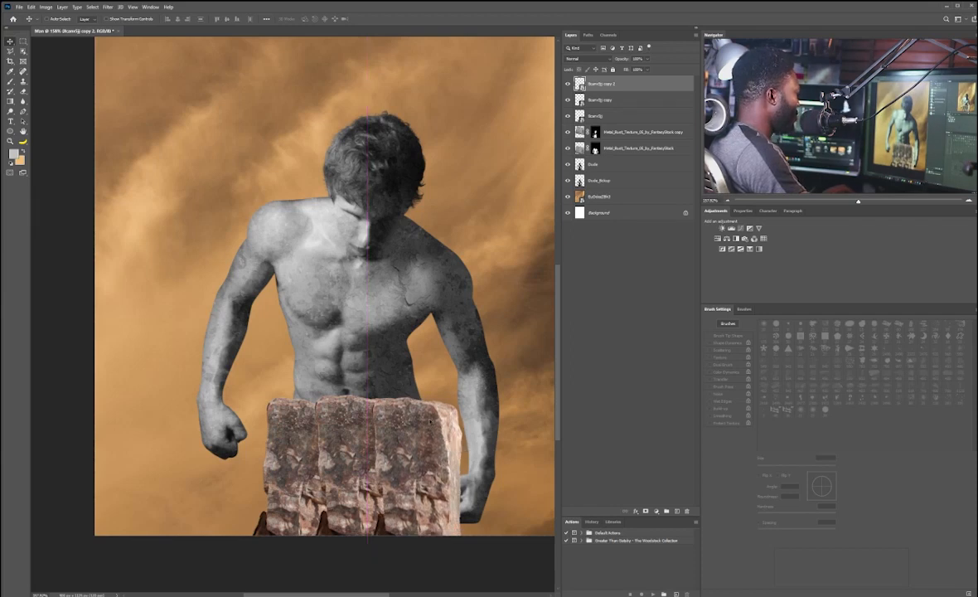
# Step: Add a layer mask to the first rock copy and paint out the seam between it and the original block
pyautogui.scroll(5, 335, 432)
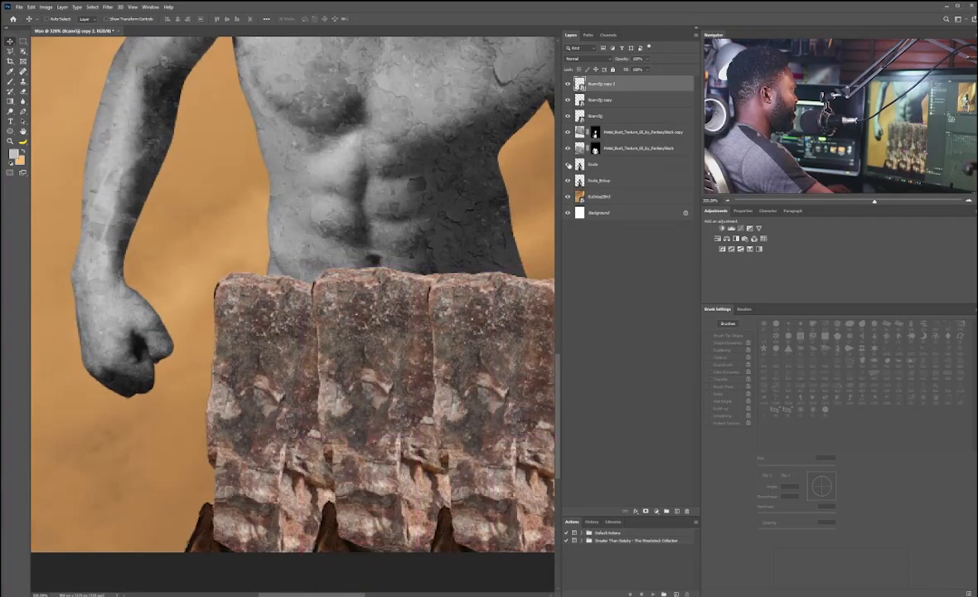
pyautogui.click(610, 101)
pyautogui.click(646, 511)
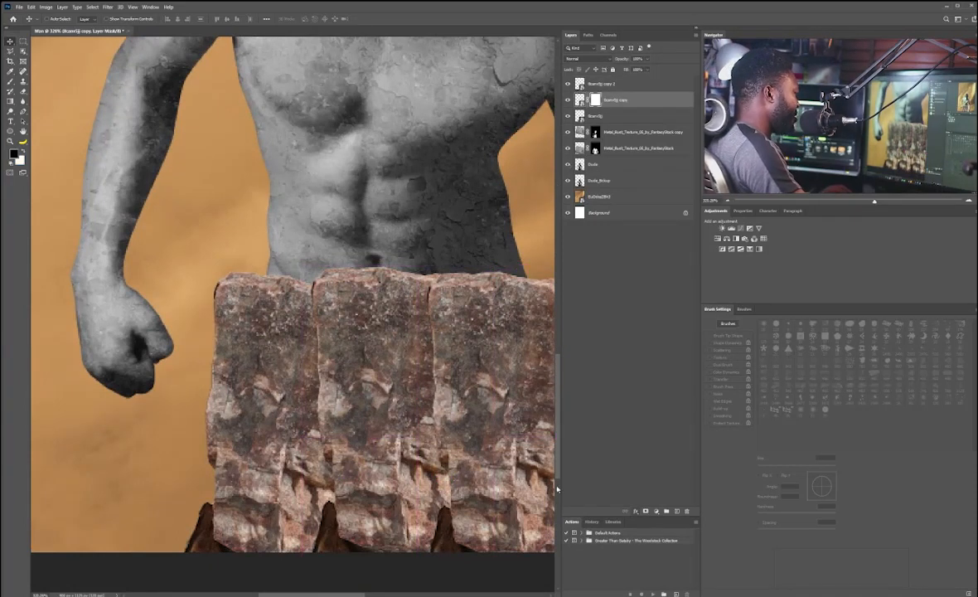
pyautogui.press('b')
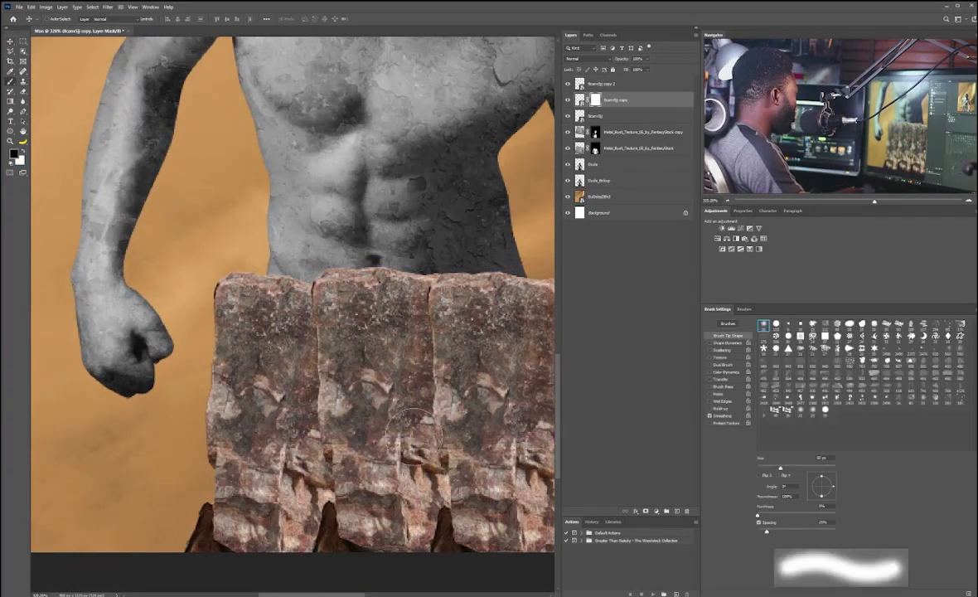
pyautogui.press('[')
pyautogui.press('[')
pyautogui.press('[')
pyautogui.press('[')
pyautogui.press('[')
pyautogui.press('[')
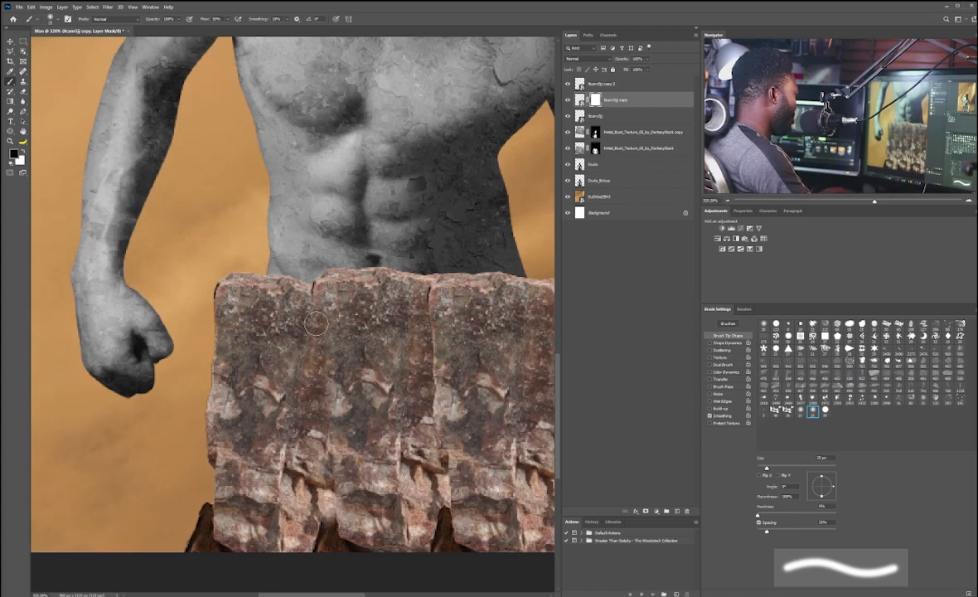
pyautogui.moveTo(315, 323)
pyautogui.mouseDown()
pyautogui.moveTo(189, 319)
pyautogui.moveTo(170, 290)
pyautogui.mouseUp()
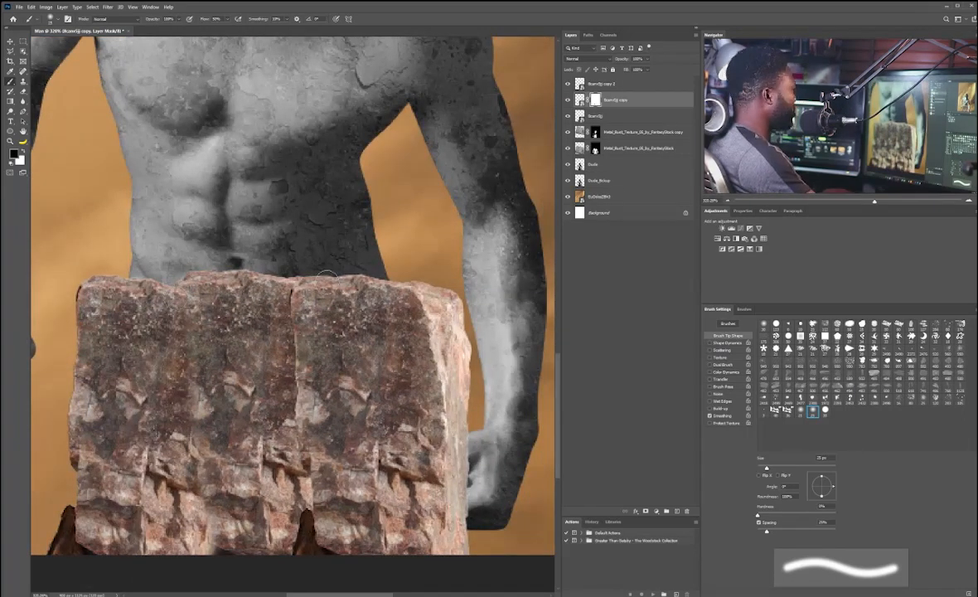
# Step: Add a layer mask to the second rock copy and paint away its seam and the block's right edge
pyautogui.click(616, 84)
pyautogui.click(646, 511)
pyautogui.moveTo(280, 312)
pyautogui.mouseDown()
pyautogui.moveTo(286, 430)
pyautogui.moveTo(292, 324)
pyautogui.mouseUp()
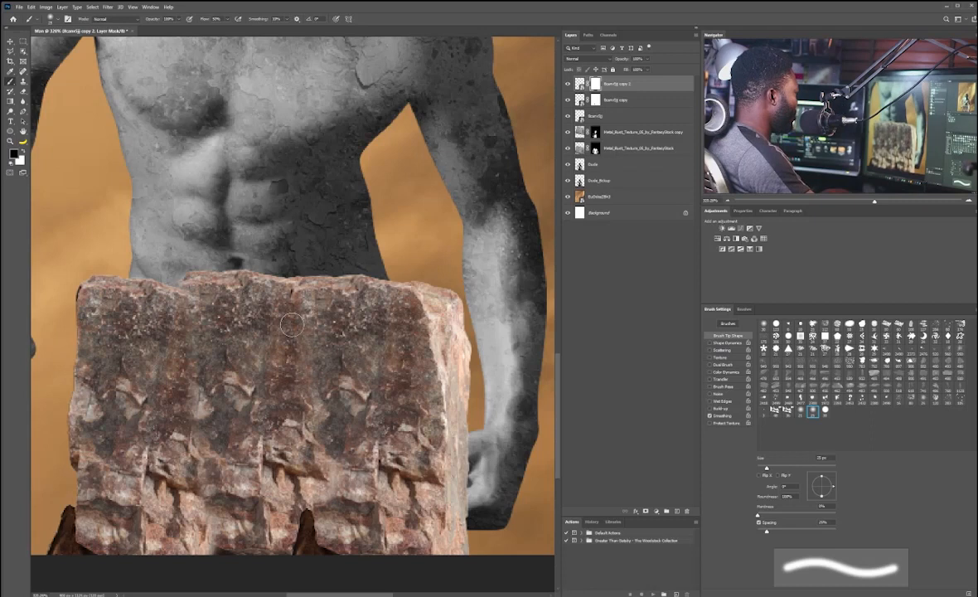
pyautogui.press(']')
pyautogui.moveTo(456, 290)
pyautogui.mouseDown()
pyautogui.moveTo(463, 361)
pyautogui.moveTo(411, 306)
pyautogui.moveTo(458, 543)
pyautogui.mouseUp()
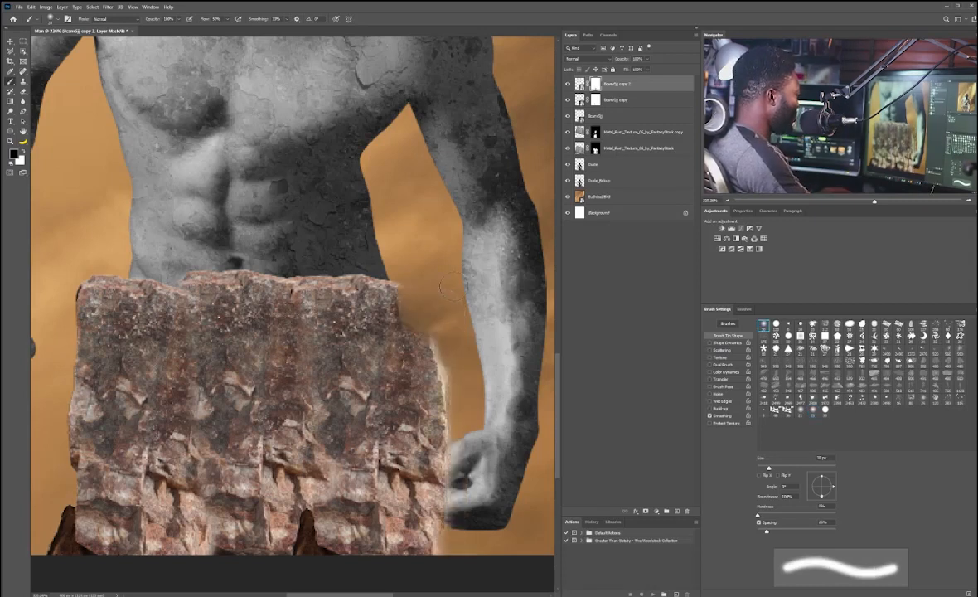
pyautogui.moveTo(406, 310); pyautogui.dragTo(421, 489)
pyautogui.moveTo(419, 364); pyautogui.dragTo(444, 543)
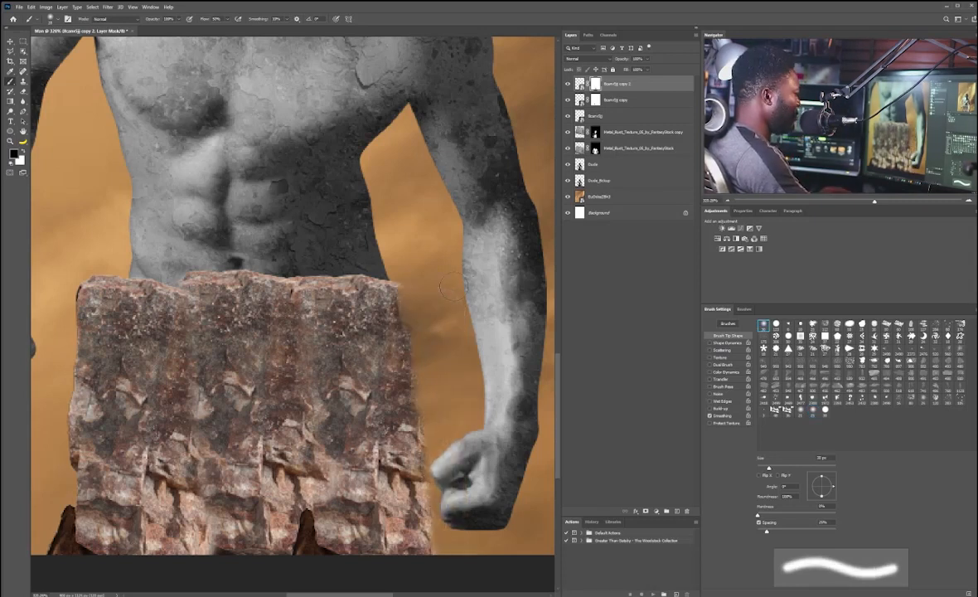
# Step: Duplicate the second rock copy with an inverted mask and transform it into a side face at the block's right edge
pyautogui.hotkey('ctrl', 'j')
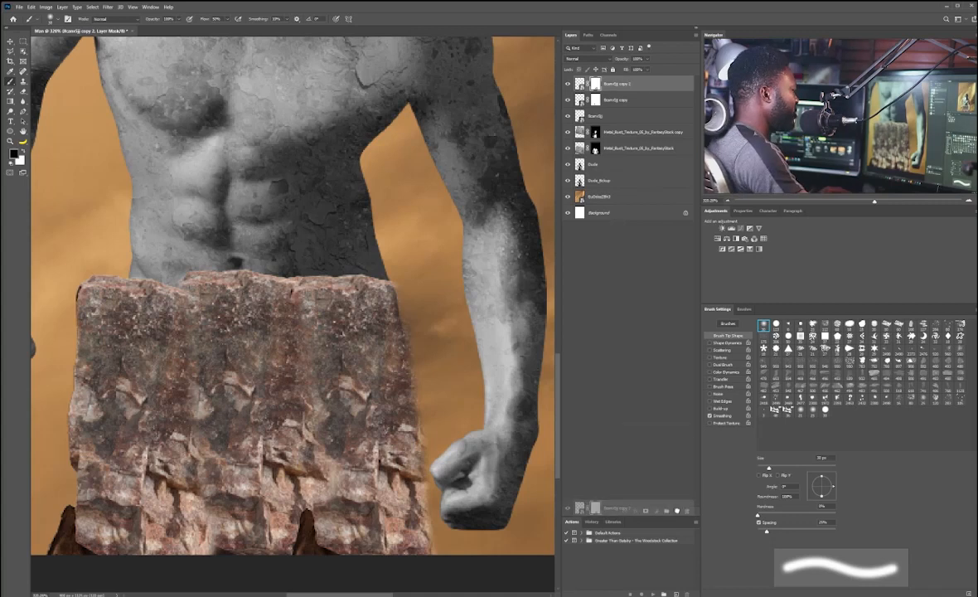
pyautogui.hotkey('ctrl', 'i')
pyautogui.press('v')
pyautogui.moveTo(452, 345); pyautogui.dragTo(397, 314)
pyautogui.hotkey('ctrl', 't')
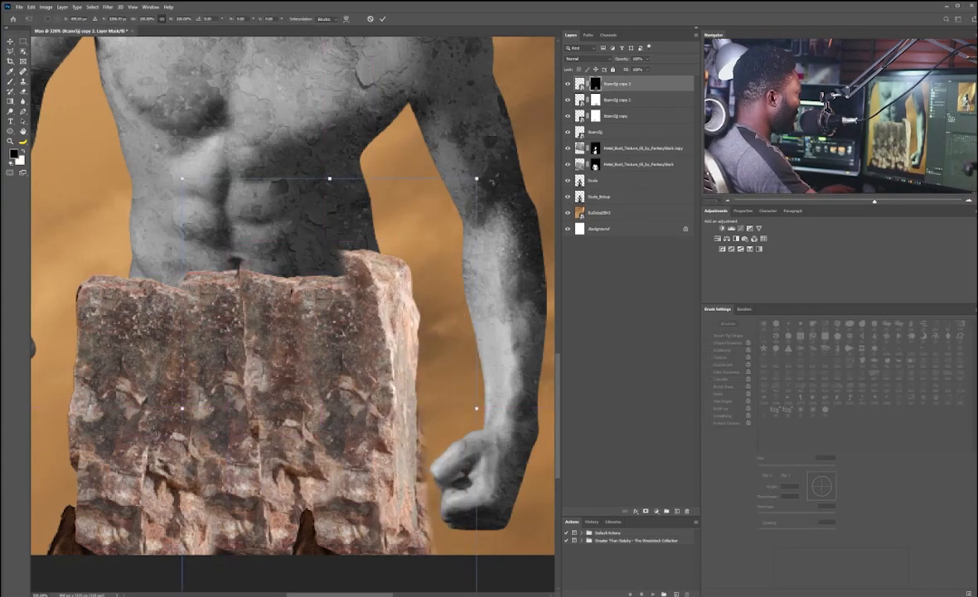
pyautogui.moveTo(497, 290); pyautogui.dragTo(482, 271)
pyautogui.press('Return')
# Step: Paint the side block's mask along its top edge and nudge the second rock copy into place
pyautogui.press('b')
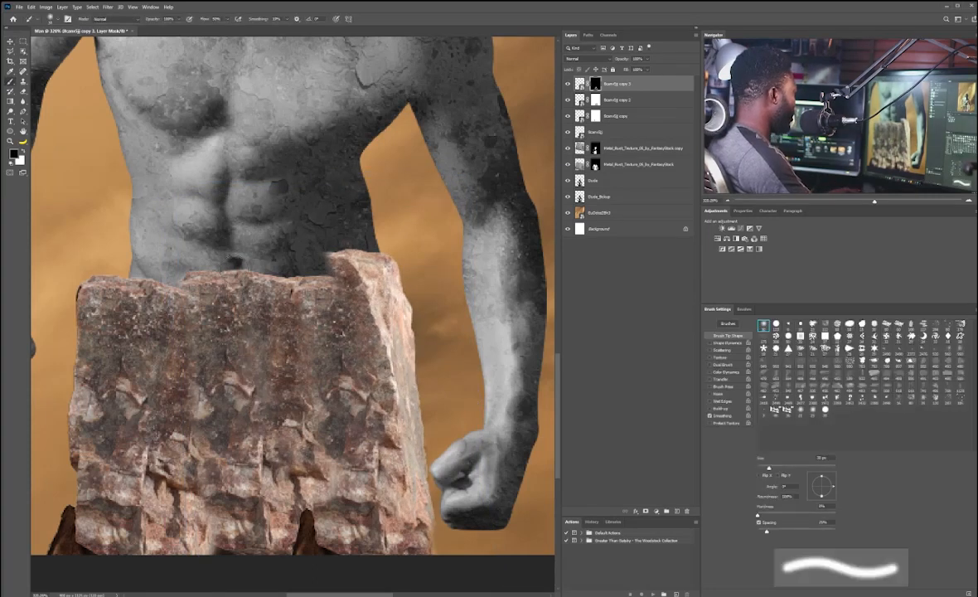
pyautogui.press(']')
pyautogui.press(']')
pyautogui.press(']')
pyautogui.moveTo(318, 252)
pyautogui.mouseDown()
pyautogui.moveTo(375, 256)
pyautogui.moveTo(397, 237)
pyautogui.moveTo(401, 265)
pyautogui.mouseUp()
pyautogui.click(612, 100)
pyautogui.press('v')
pyautogui.moveTo(356, 315); pyautogui.dragTo(316, 331)
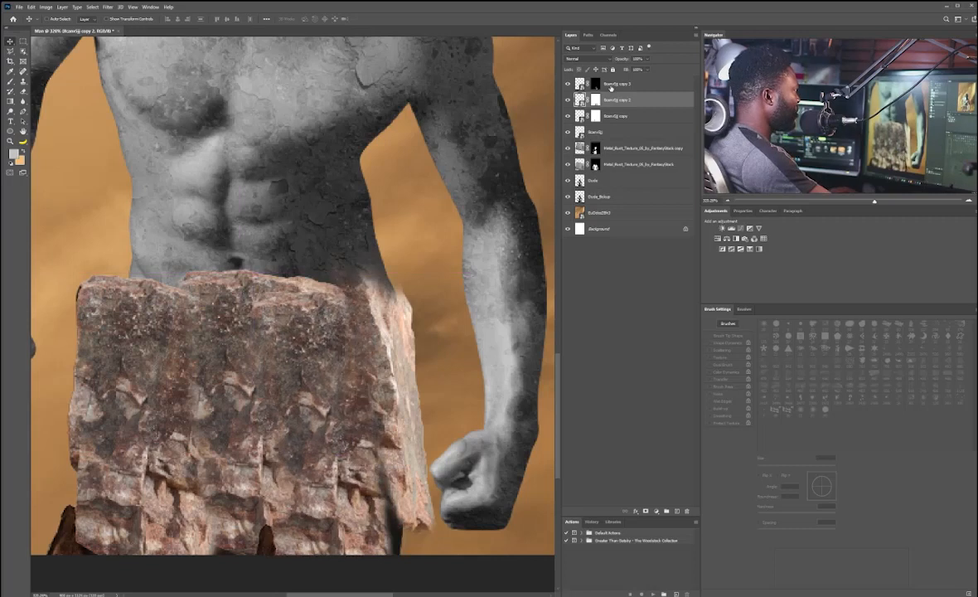
pyautogui.click(606, 84)
pyautogui.press('b')
pyautogui.moveTo(360, 269); pyautogui.dragTo(427, 276)
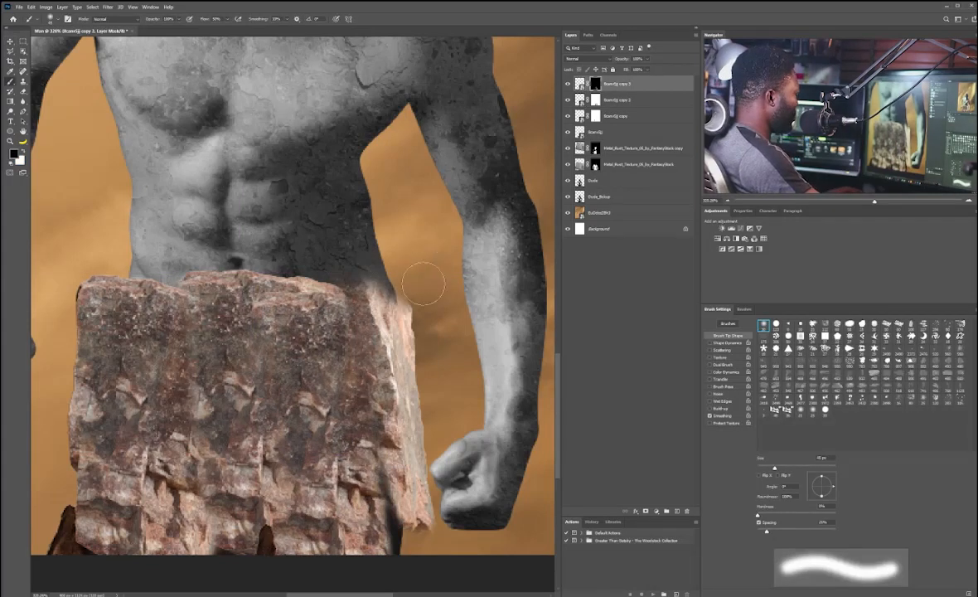
pyautogui.press('[')
pyautogui.press('[')
pyautogui.press('[')
pyautogui.press('[')
pyautogui.press('[')
pyautogui.press('[')
pyautogui.press('[')
pyautogui.press('.')
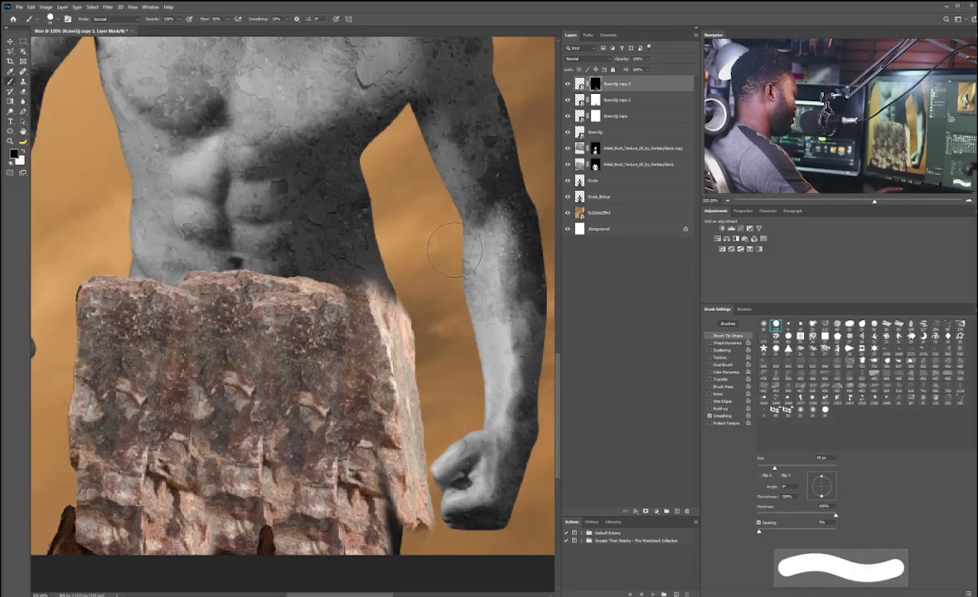
pyautogui.press('[')
pyautogui.press('[')
pyautogui.press('[')
pyautogui.press('[')
pyautogui.press('[')
pyautogui.press('[')
pyautogui.press('[')
pyautogui.press('[')
pyautogui.press('[')
pyautogui.press('[')
pyautogui.press('[')
pyautogui.press('[')
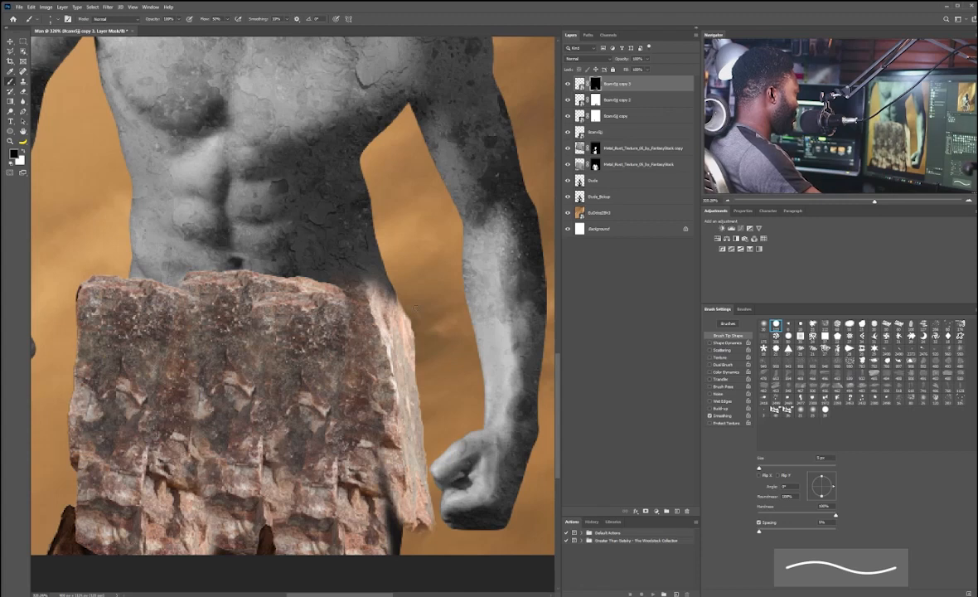
pyautogui.hotkey('alt', '[')
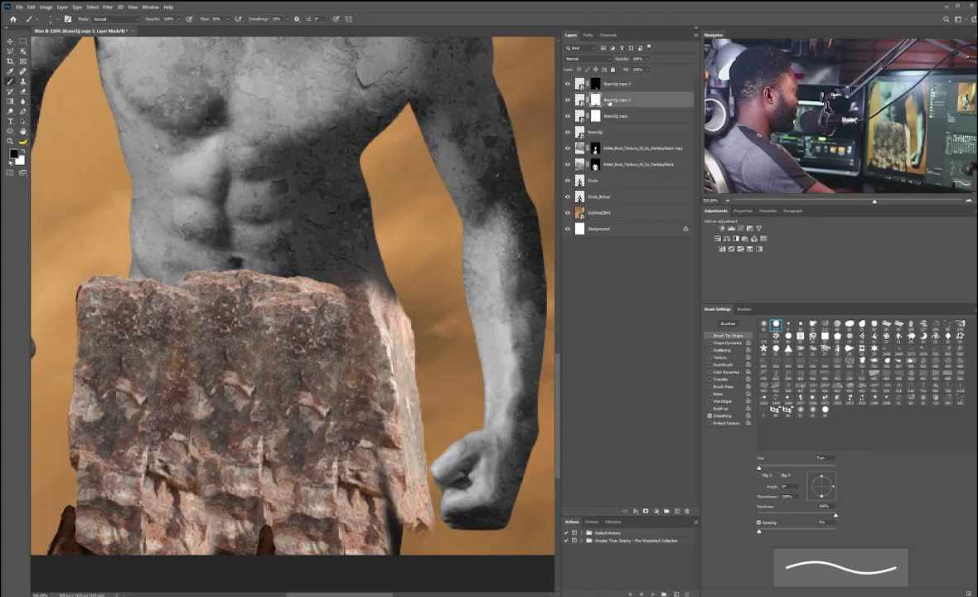
pyautogui.click(598, 84)
pyautogui.scroll(-5, 379, 295)
pyautogui.scroll(4, 257, 311)
pyautogui.press('v')
pyautogui.scroll(2, 259, 298)
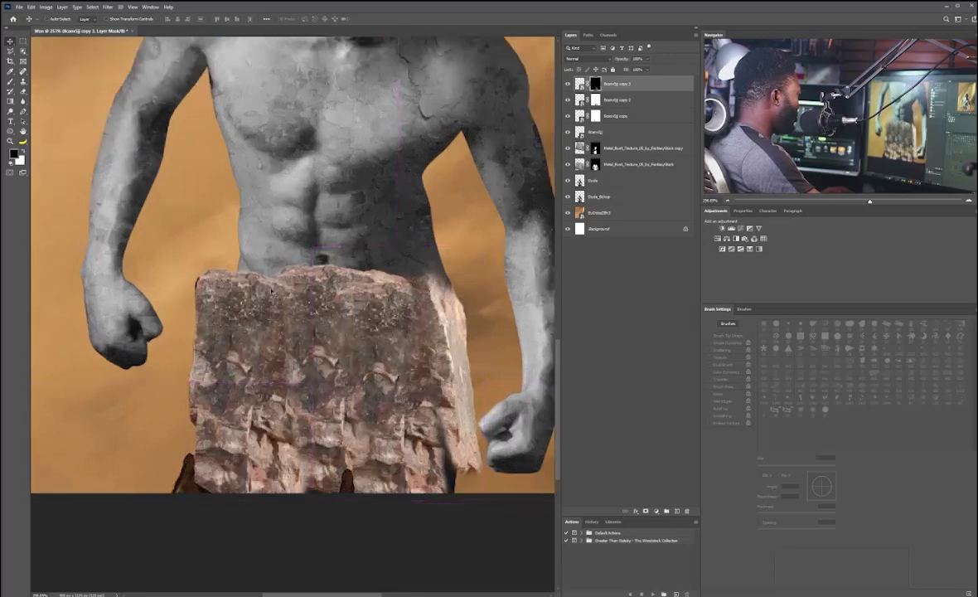
pyautogui.hotkey('alt', '[')
pyautogui.hotkey('alt', '[')
pyautogui.press('b')
pyautogui.press('[')
pyautogui.press('[')
pyautogui.press('[')
pyautogui.press('[')
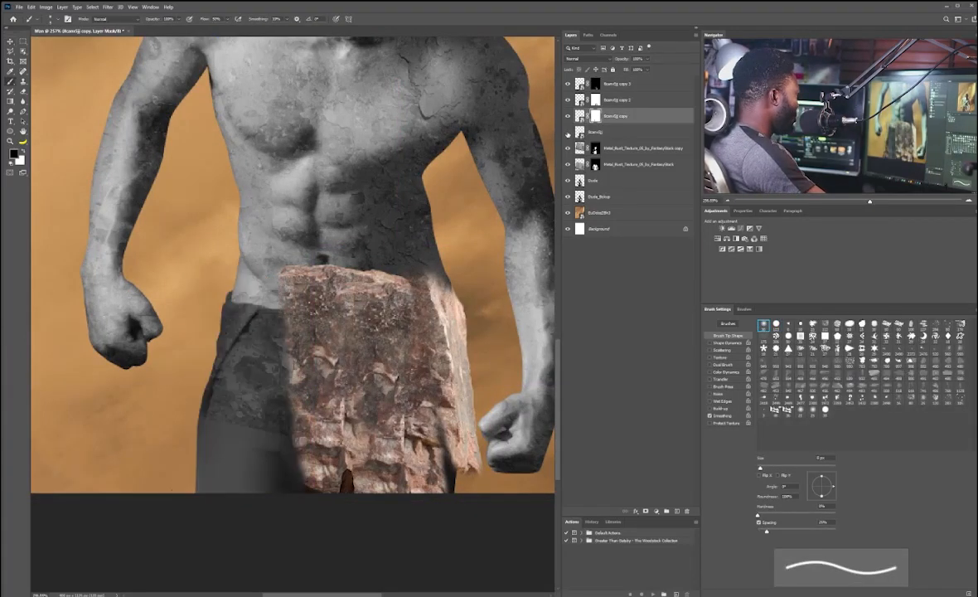
# Step: Enlarge and reposition the original rock block with Free Transform to cover more of the waist
pyautogui.hotkey('alt', '[')
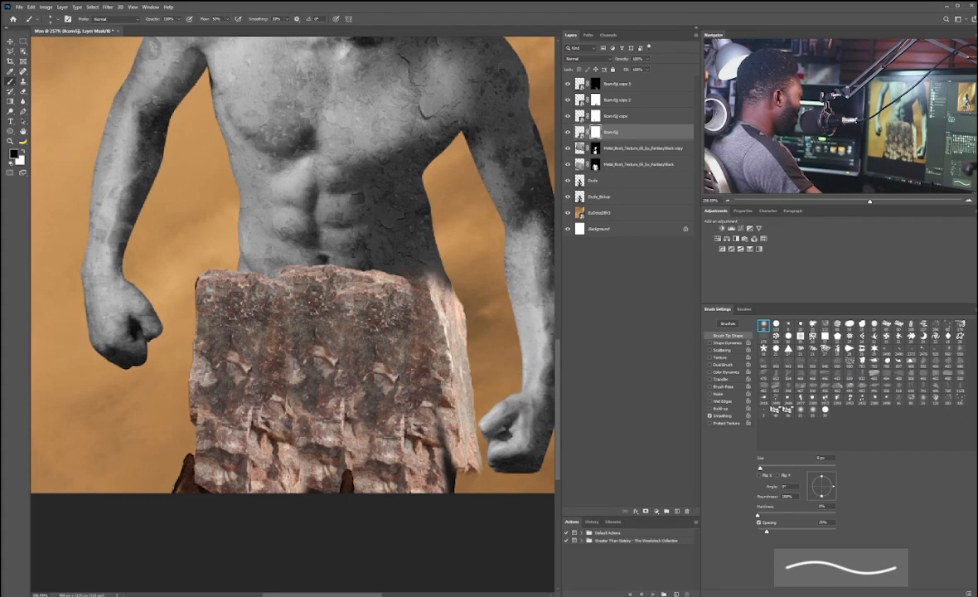
pyautogui.press(']')
pyautogui.press(']')
pyautogui.press(']')
pyautogui.press(']')
pyautogui.hotkey('alt', ']')
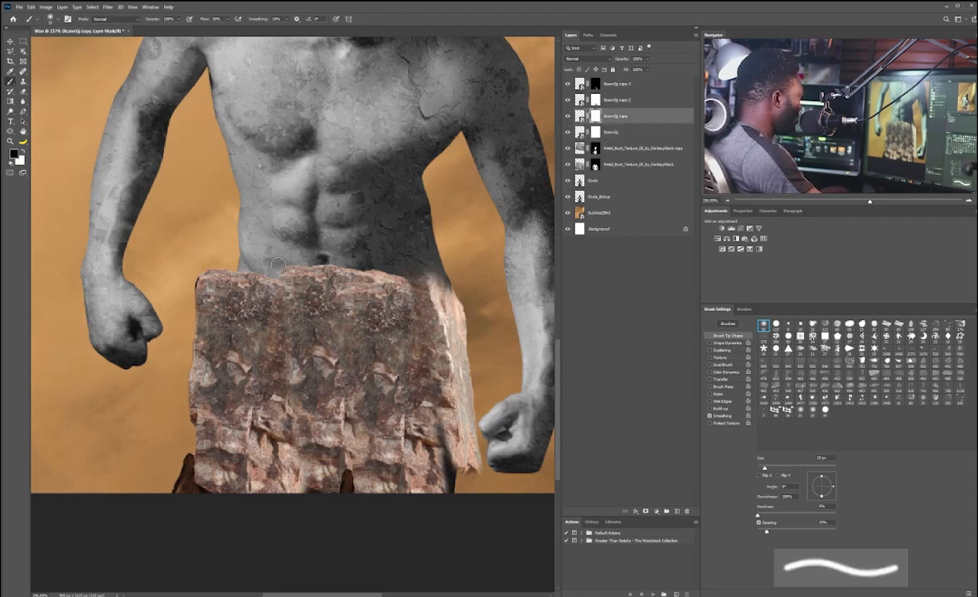
pyautogui.keyDown('ctrl'); pyautogui.click(270, 298); pyautogui.keyUp('ctrl')
pyautogui.hotkey('ctrl', 't')
pyautogui.moveTo(247, 270); pyautogui.dragTo(258, 277)
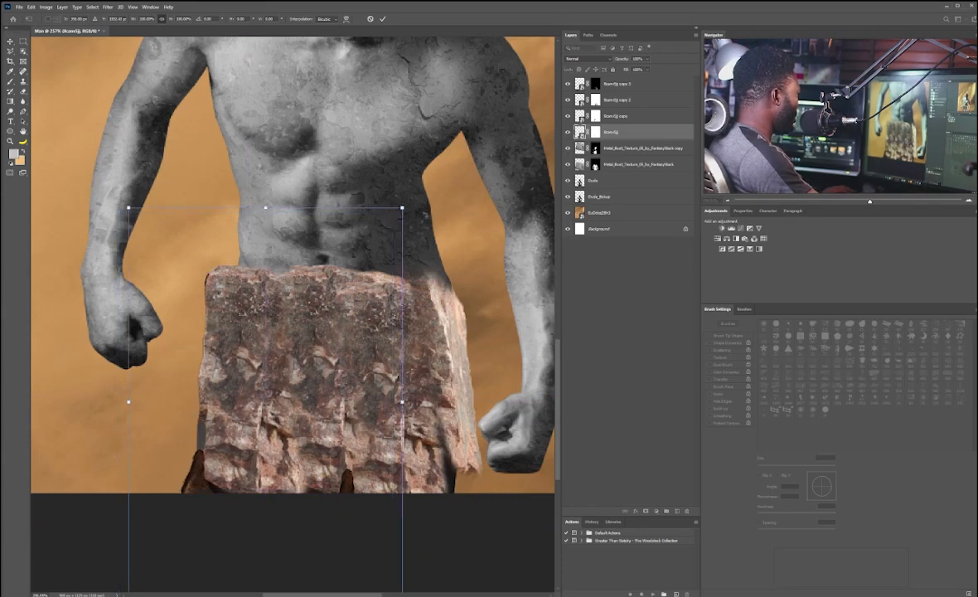
pyautogui.moveTo(411, 202); pyautogui.dragTo(426, 217)
pyautogui.moveTo(283, 338); pyautogui.dragTo(253, 323)
pyautogui.press('Return')
# Step: Select all the rock layers and group them into a group named Rocks
pyautogui.scroll(-5, 329, 249)
pyautogui.moveTo(352, 141); pyautogui.dragTo(402, 183)
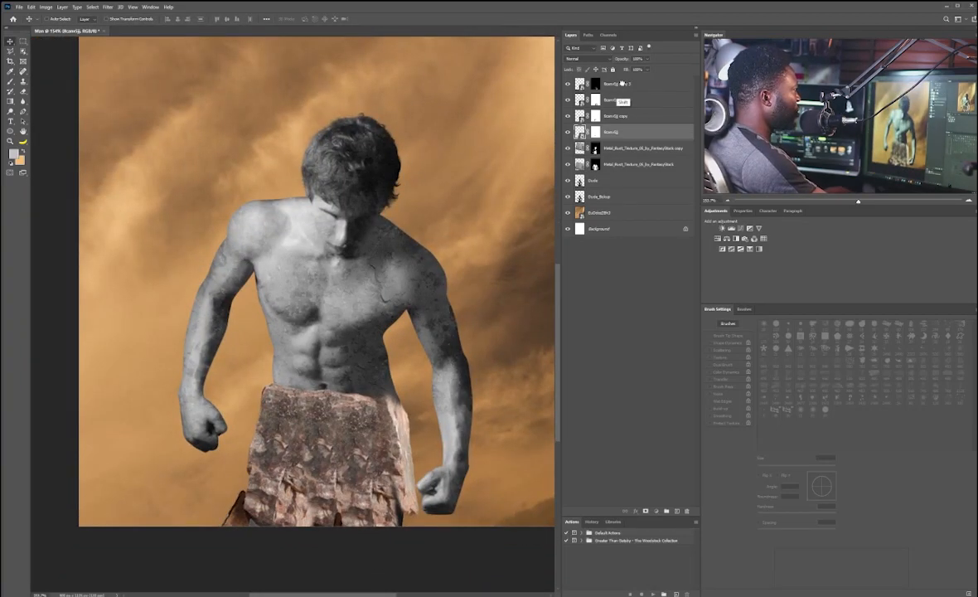
pyautogui.keyDown('shift'); pyautogui.click(617, 83); pyautogui.keyUp('shift')
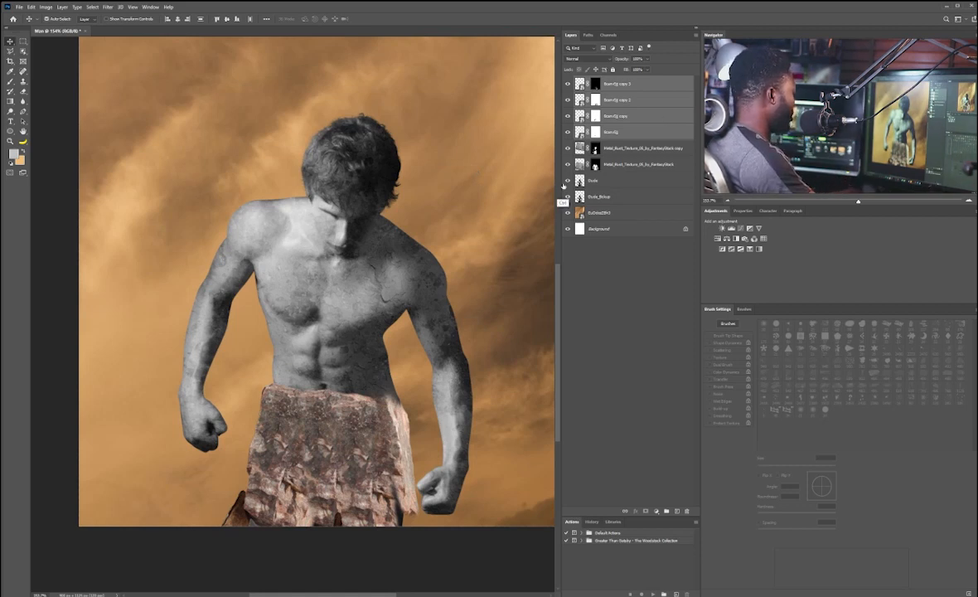
pyautogui.hotkey('ctrl', 'g')
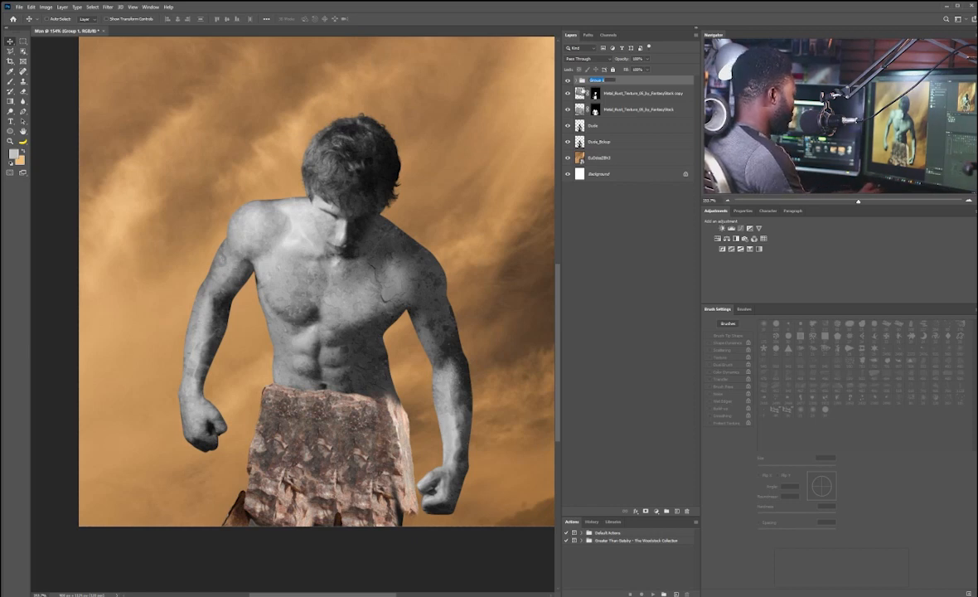
pyautogui.write('Rocks')
pyautogui.press('Return')
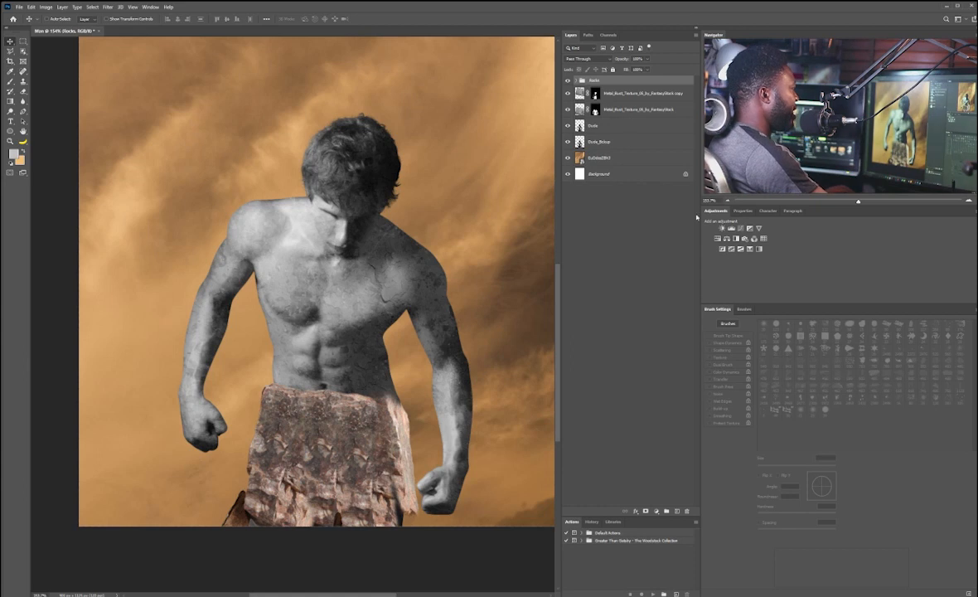
# Step: Add a Black & White adjustment layer clipped to the Rocks group
pyautogui.click(735, 239)
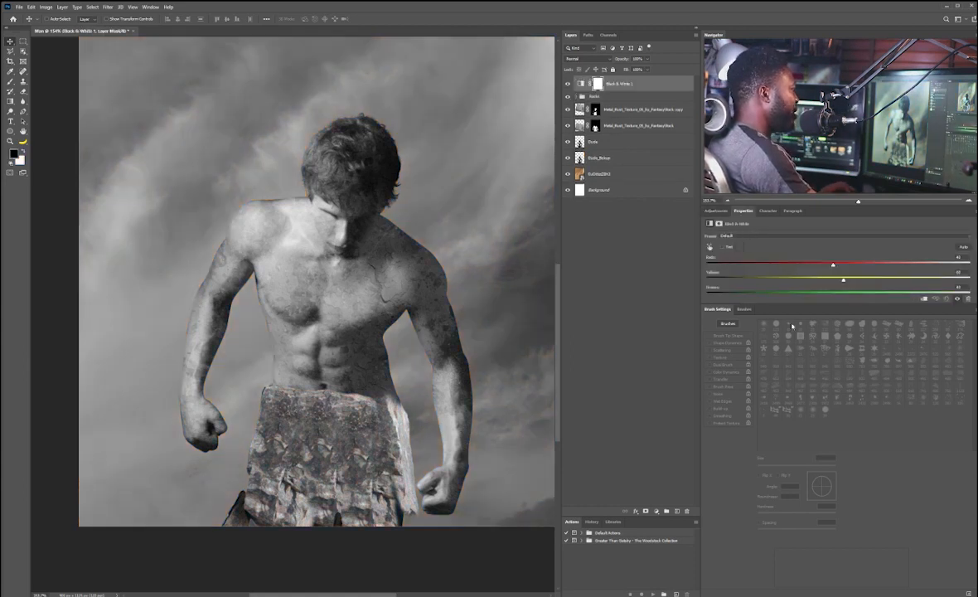
pyautogui.click(722, 246)
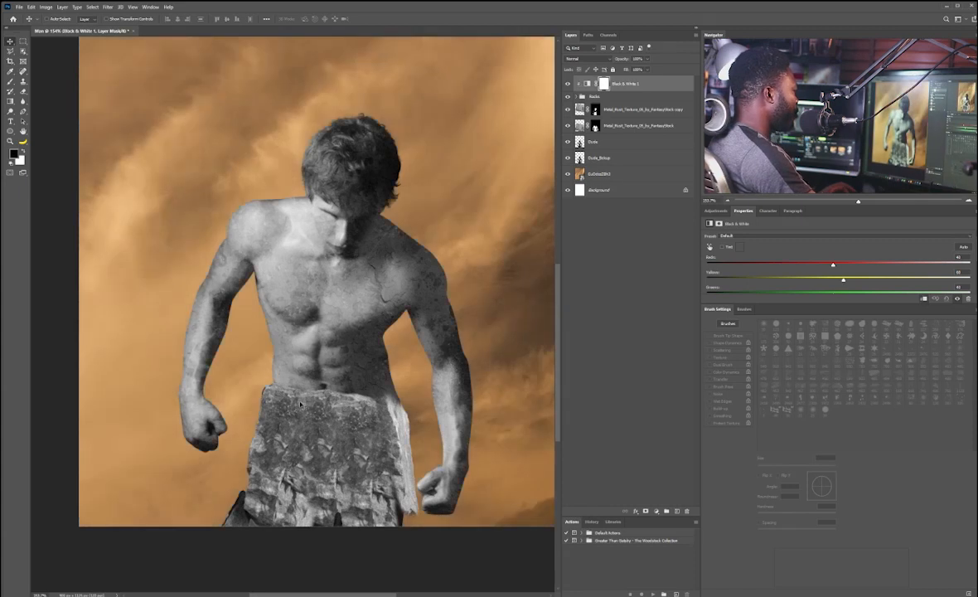
# Step: Create a new layer inside the Rocks group named Shadow
pyautogui.moveTo(352, 298); pyautogui.dragTo(355, 294)
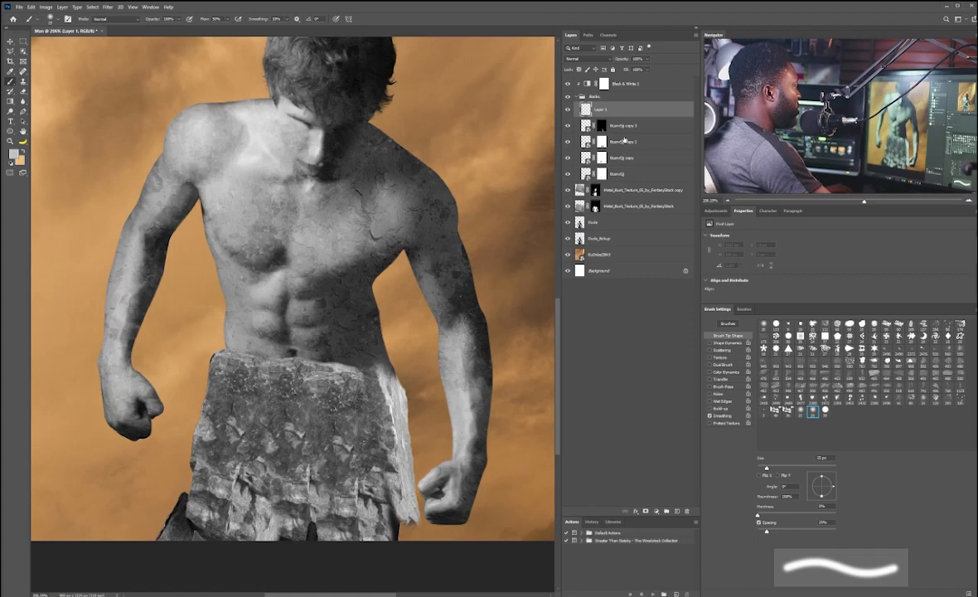
pyautogui.write('Shadow')
pyautogui.press('Return')
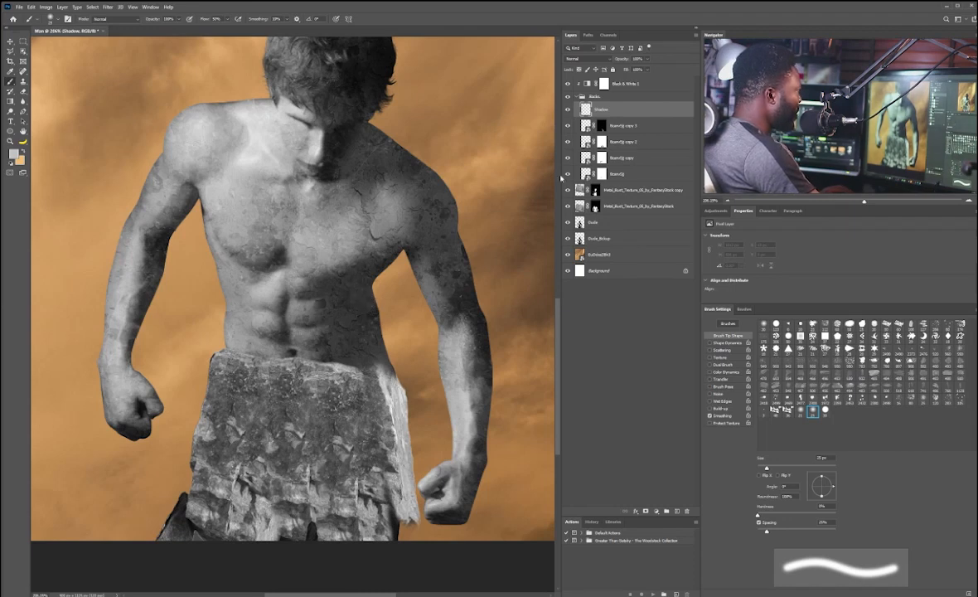
# Step: Sample a dark colour from the image and load the side rock block's outline as a selection
pyautogui.click(10, 71)
pyautogui.click(338, 298)
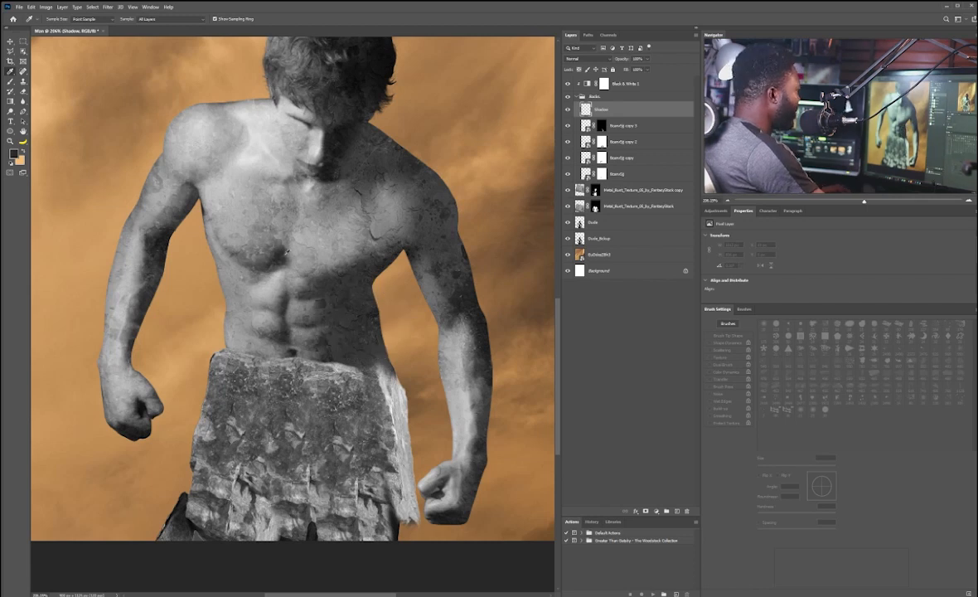
pyautogui.press('b')
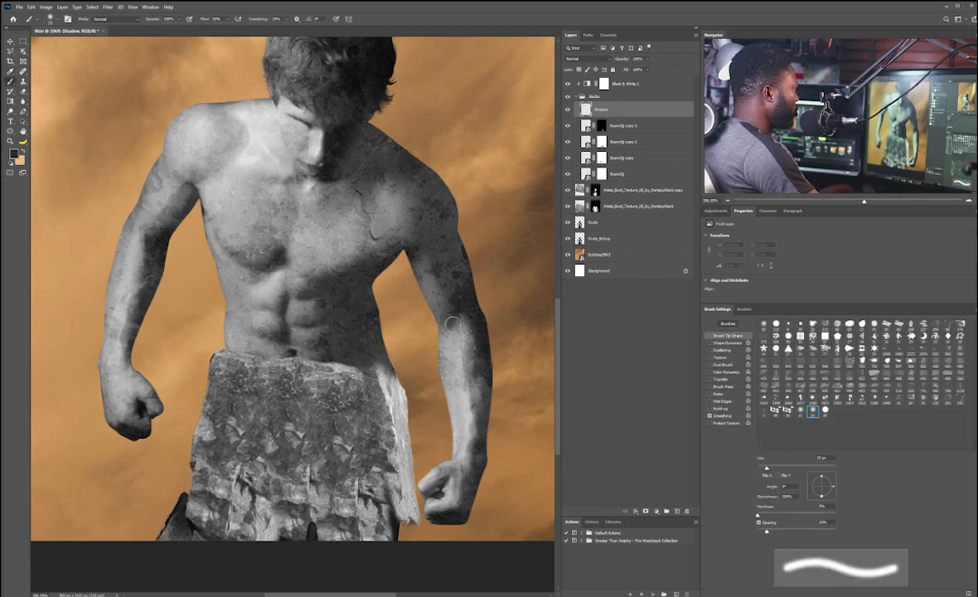
pyautogui.click(568, 126)
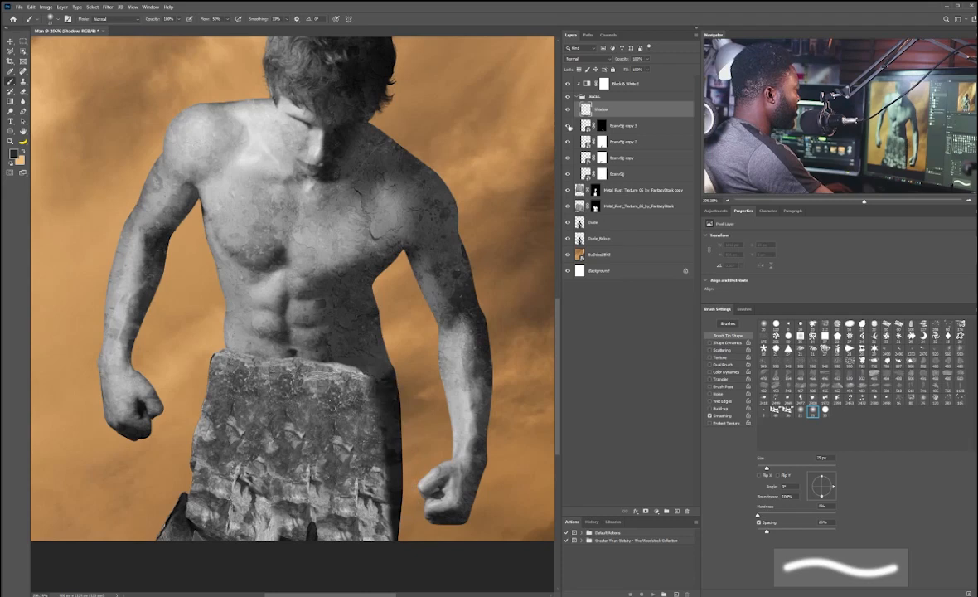
pyautogui.click(568, 126)
pyautogui.keyDown('ctrl'); pyautogui.click(588, 129); pyautogui.keyUp('ctrl')
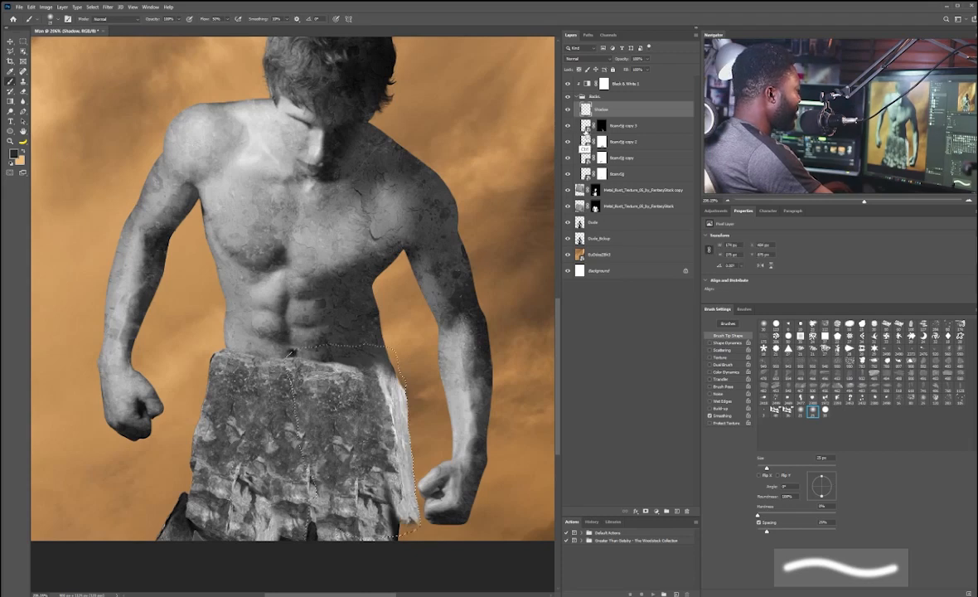
# Step: Enlarge the brush, set the Shadow layer's blend mode to Multiply, and paint shadow along the side rock block
pyautogui.press(']')
pyautogui.press(']')
pyautogui.press(']')
pyautogui.press(']')
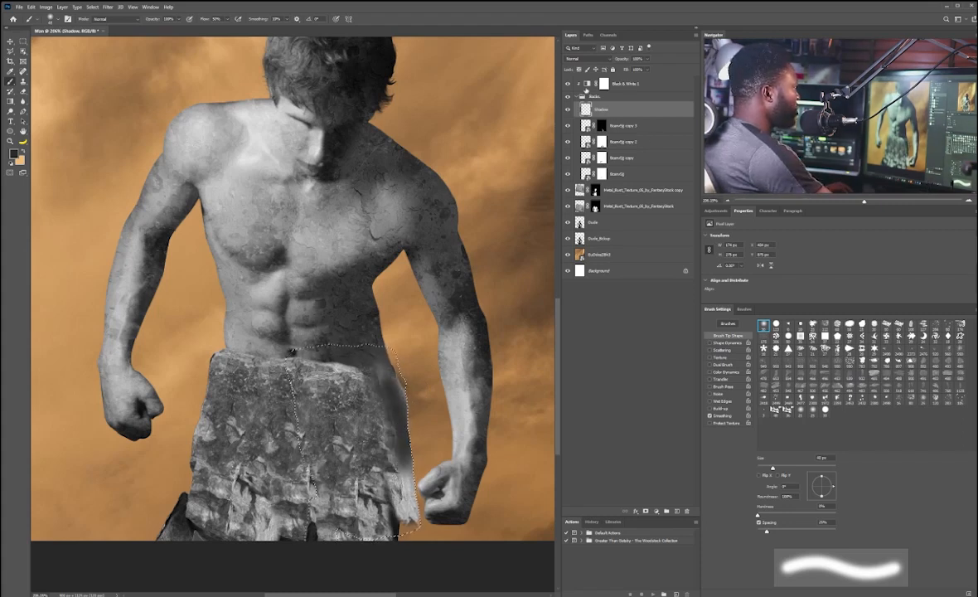
pyautogui.click(588, 58)
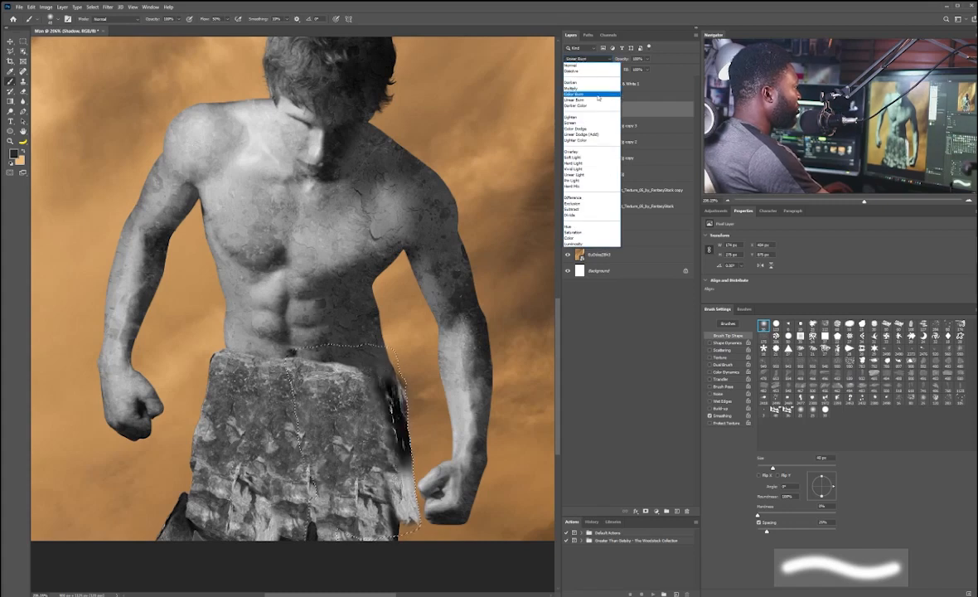
pyautogui.click(574, 87)
pyautogui.moveTo(401, 479)
pyautogui.mouseDown()
pyautogui.moveTo(403, 507)
pyautogui.moveTo(398, 458)
pyautogui.mouseUp()
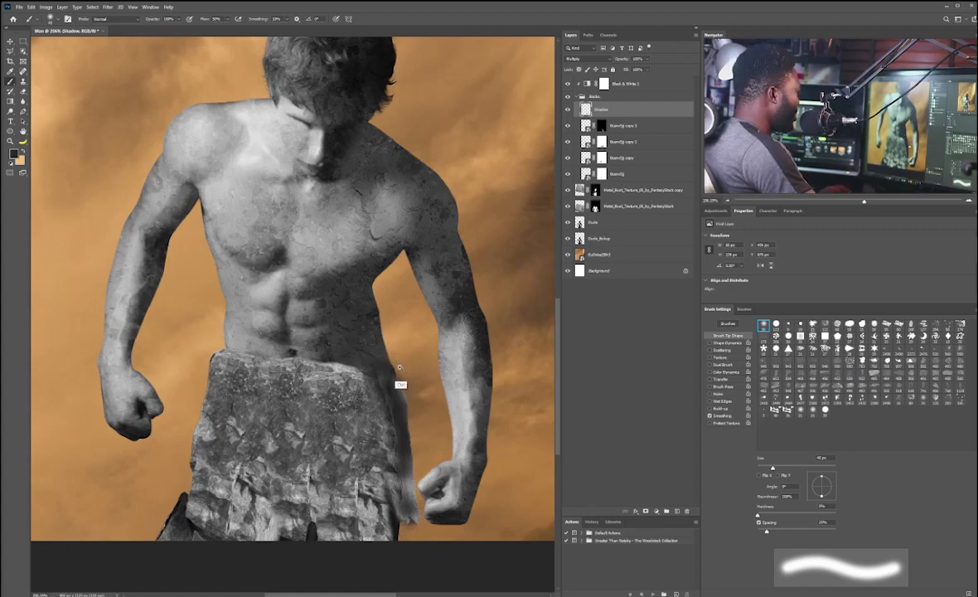
pyautogui.moveTo(403, 363); pyautogui.dragTo(425, 394)
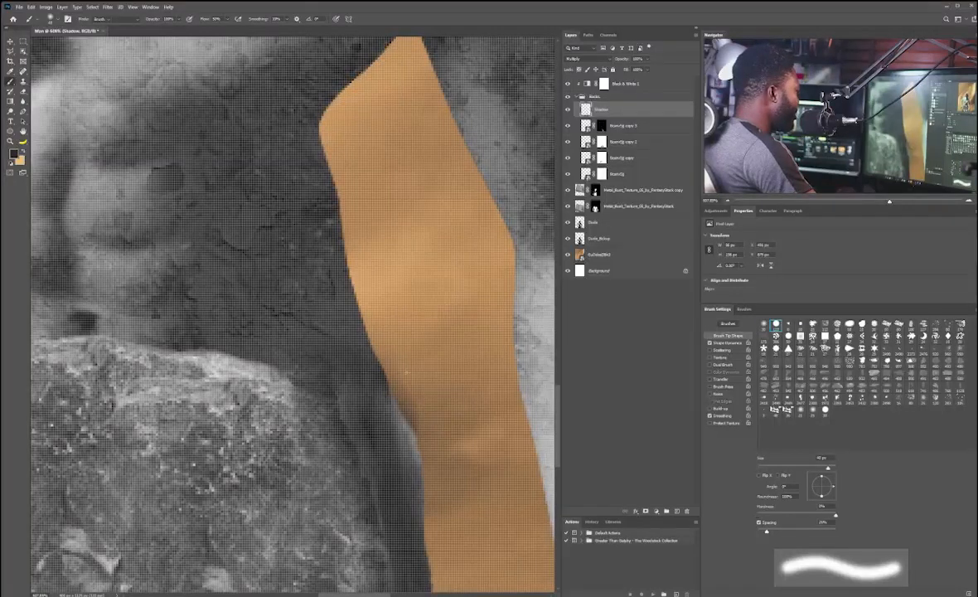
pyautogui.press('e')
pyautogui.press('[')
pyautogui.press('[')
pyautogui.press('[')
pyautogui.press('[')
pyautogui.press('[')
pyautogui.press('[')
pyautogui.press('[')
pyautogui.press('[')
pyautogui.press('[')
pyautogui.press('[')
pyautogui.press('[')
pyautogui.press('[')
pyautogui.press('[')
pyautogui.press('[')
pyautogui.press('[')
pyautogui.press('[')
pyautogui.press('[')
pyautogui.press('[')
pyautogui.press('[')
pyautogui.press('[')
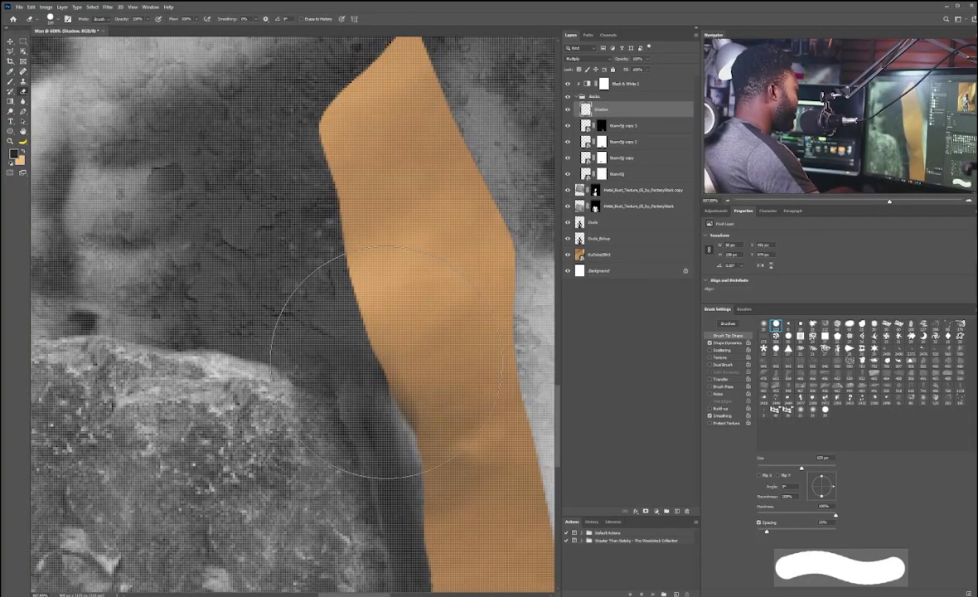
pyautogui.press('[')
pyautogui.press('[')
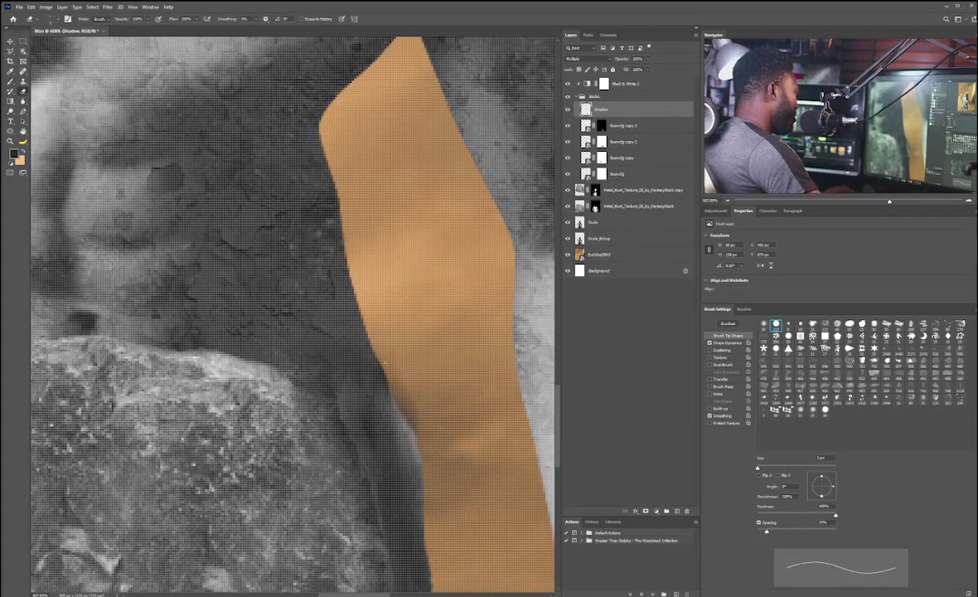
pyautogui.press(']')
pyautogui.press(']')
pyautogui.press(']')
pyautogui.press(']')
pyautogui.press(']')
pyautogui.press(']')
pyautogui.press(']')
pyautogui.press(']')
pyautogui.press(']')
pyautogui.press(']')
pyautogui.press(']')
pyautogui.press(']')
pyautogui.press(']')
pyautogui.press(']')
pyautogui.press(']')
pyautogui.press(']')
pyautogui.press(']')
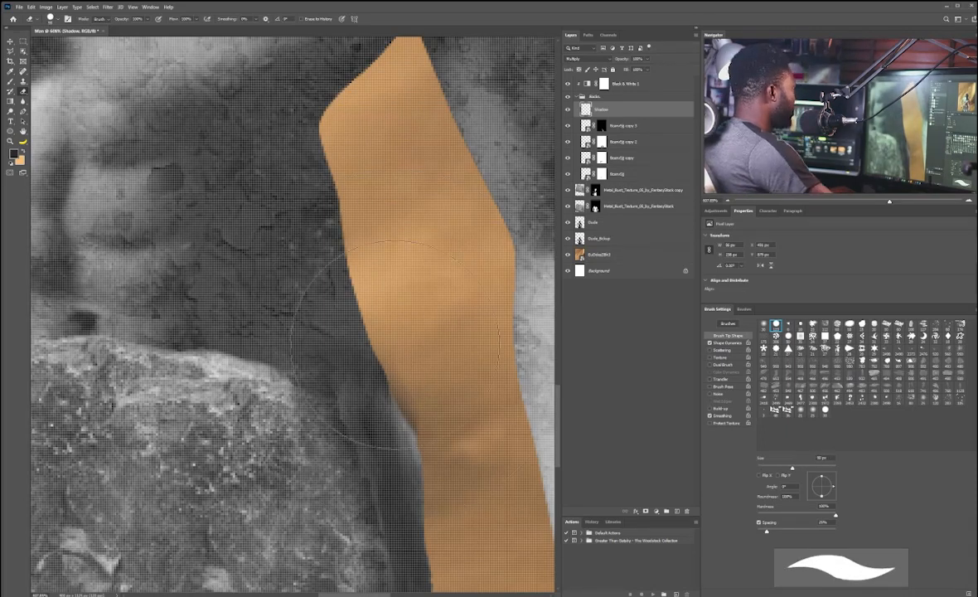
pyautogui.press(',')
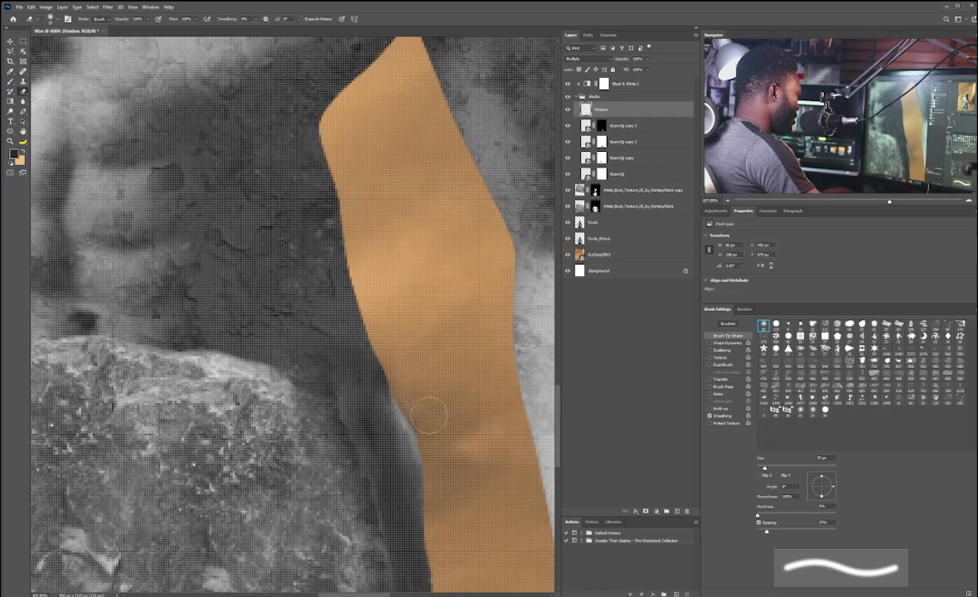
pyautogui.press('b')
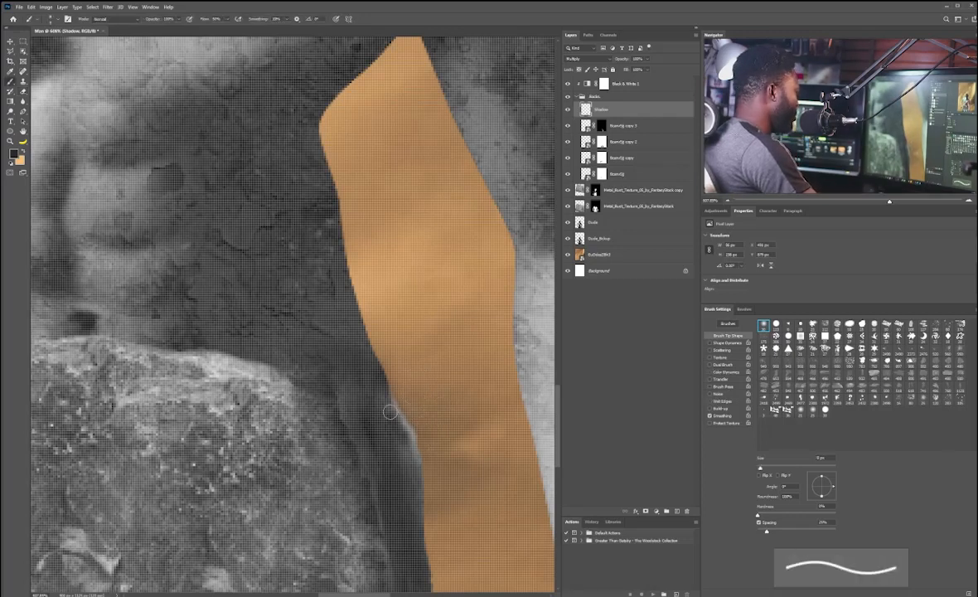
pyautogui.press('e')
pyautogui.press('b')
pyautogui.moveTo(436, 335); pyautogui.dragTo(312, 380)
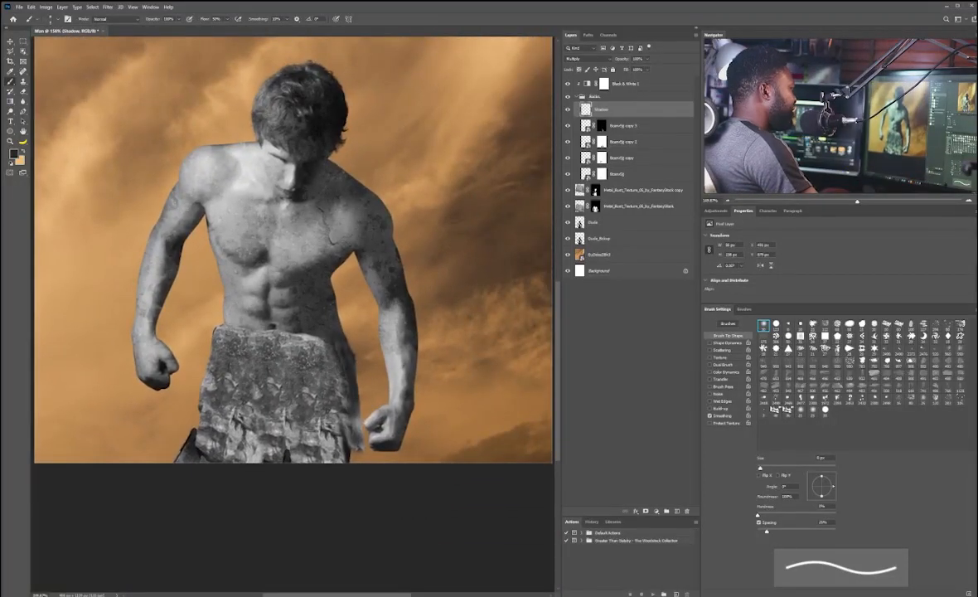
# Step: In the Shadow layer's Layer Style, pull the Underlying Layer highlight slider left to limit the shadow blending
pyautogui.doubleClick(681, 111)
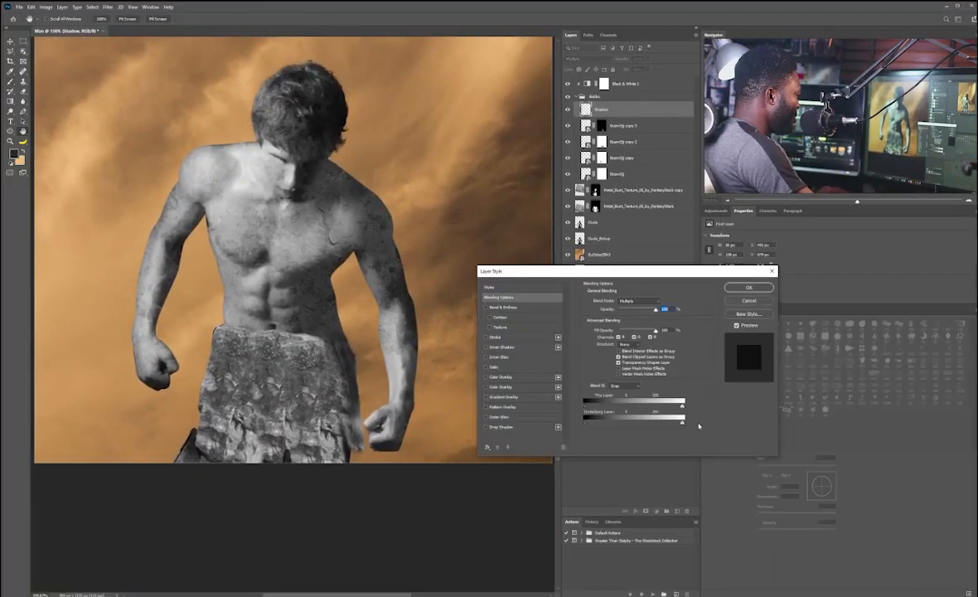
pyautogui.moveTo(672, 423); pyautogui.dragTo(658, 424)
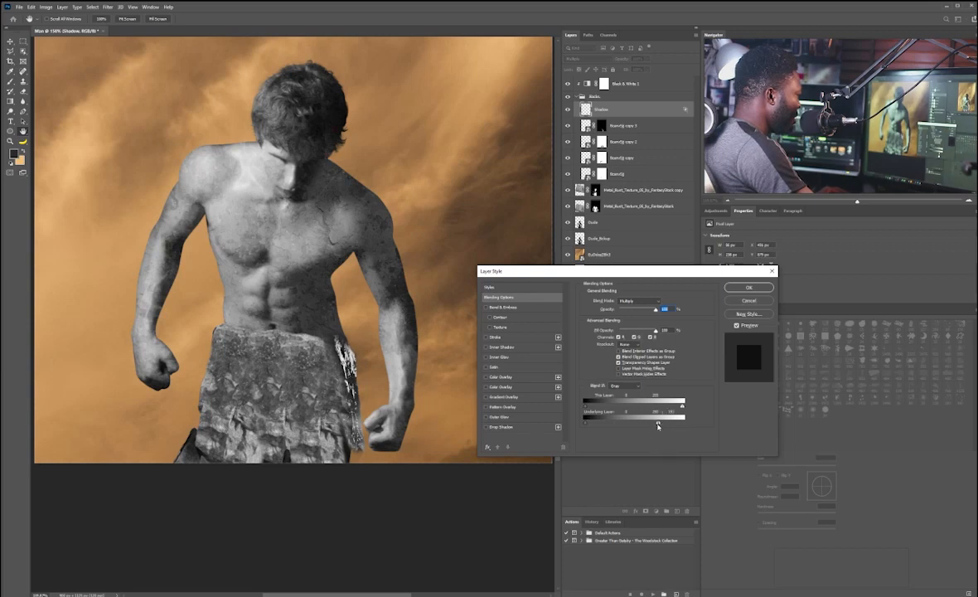
pyautogui.moveTo(659, 425)
pyautogui.mouseDown()
pyautogui.moveTo(670, 424)
pyautogui.moveTo(603, 424)
pyautogui.moveTo(647, 424)
pyautogui.mouseUp()
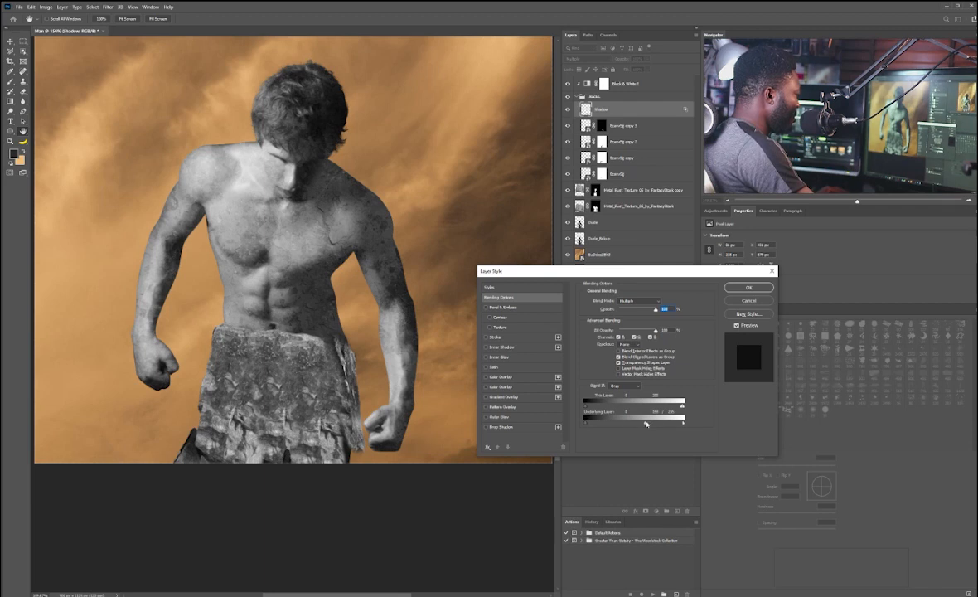
pyautogui.click(746, 288)
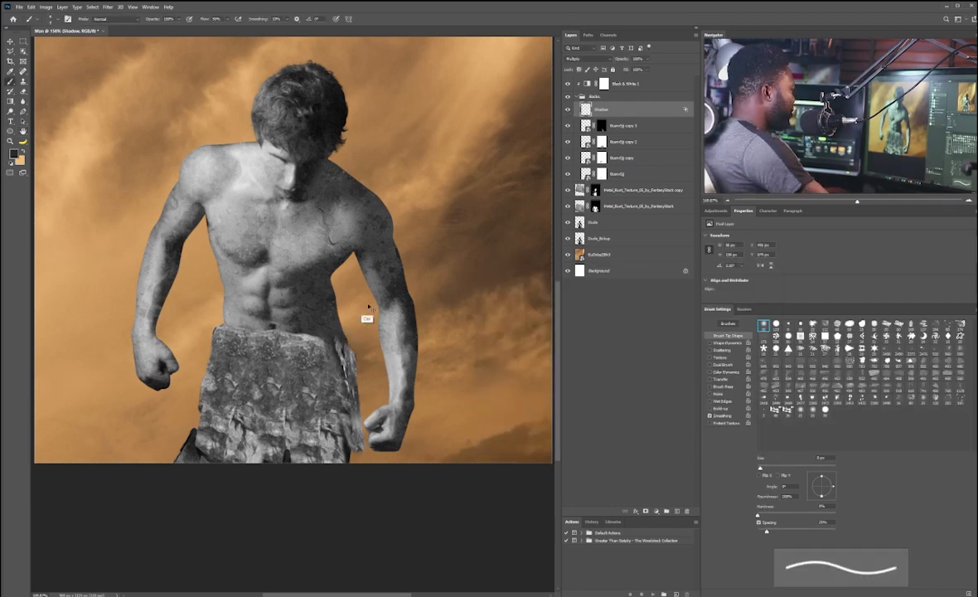
# Step: Place a statue head image over the man's head, scaling and positioning it
pyautogui.scroll(-3, 331, 334)
pyautogui.scroll(3, 331, 333)
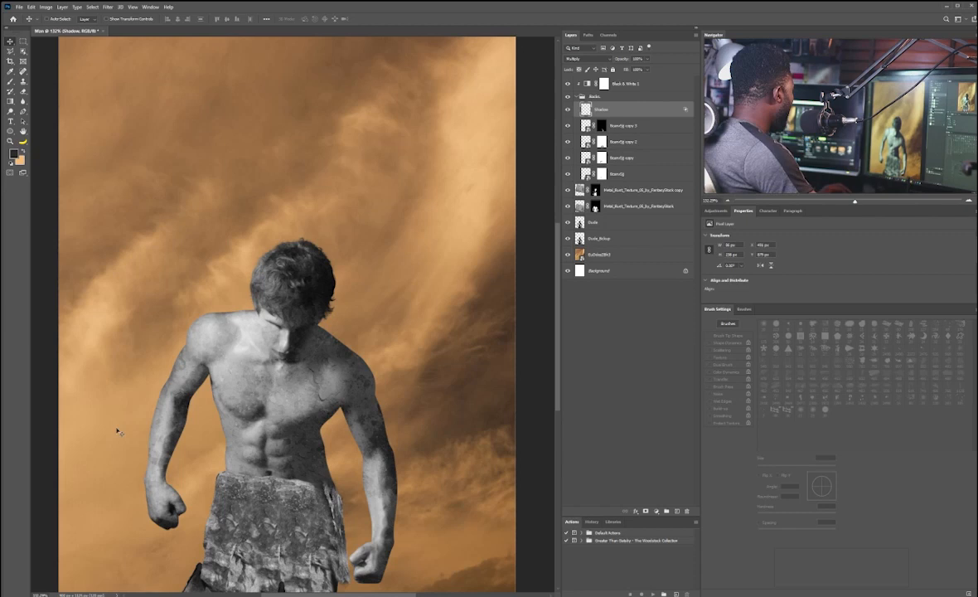
pyautogui.moveTo(253, 271); pyautogui.dragTo(237, 255)
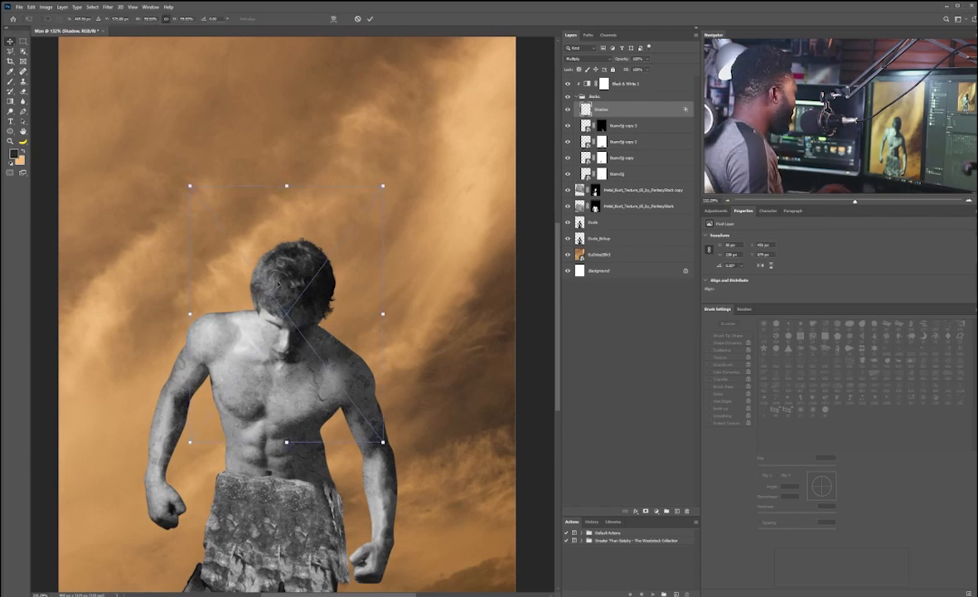
pyautogui.moveTo(382, 188); pyautogui.dragTo(339, 244)
pyautogui.moveTo(300, 291)
pyautogui.mouseDown()
pyautogui.moveTo(353, 319)
pyautogui.moveTo(281, 288)
pyautogui.moveTo(298, 284)
pyautogui.mouseUp()
pyautogui.press('Return')
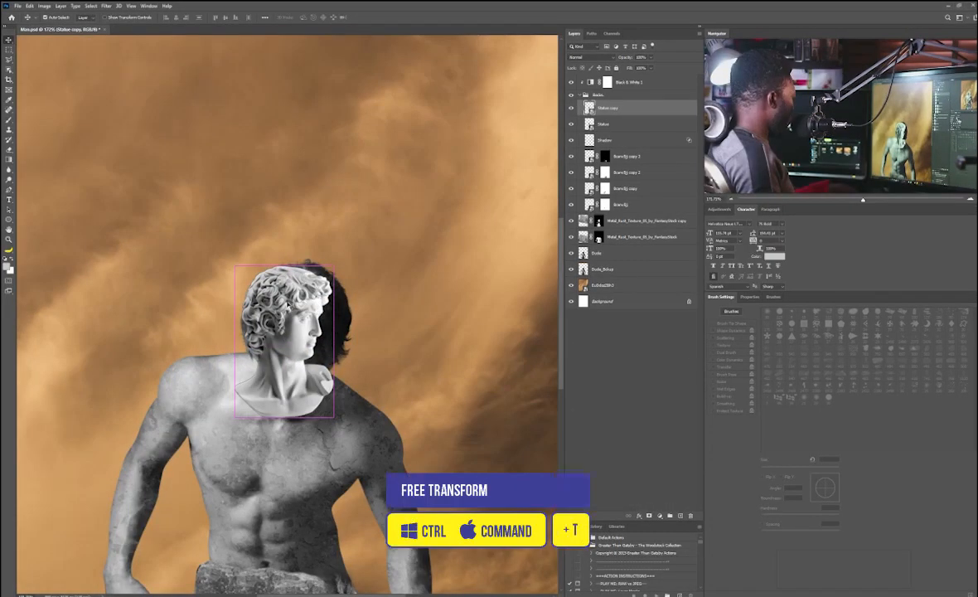
# Step: Flip the statue head copy horizontally and move it over the man's face
pyautogui.hotkey('ctrl', 't')
pyautogui.rightClick(287, 304)
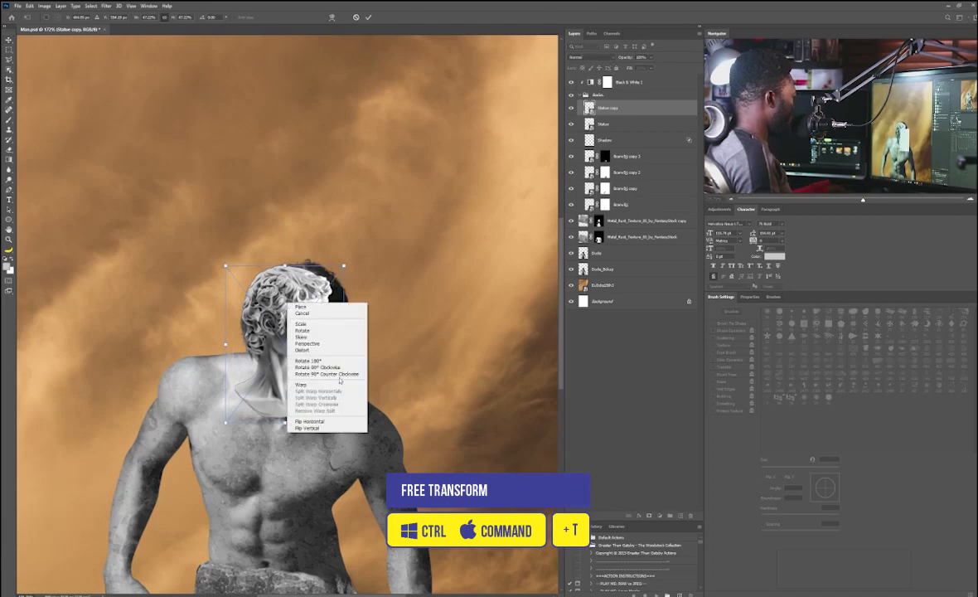
pyautogui.click(308, 421)
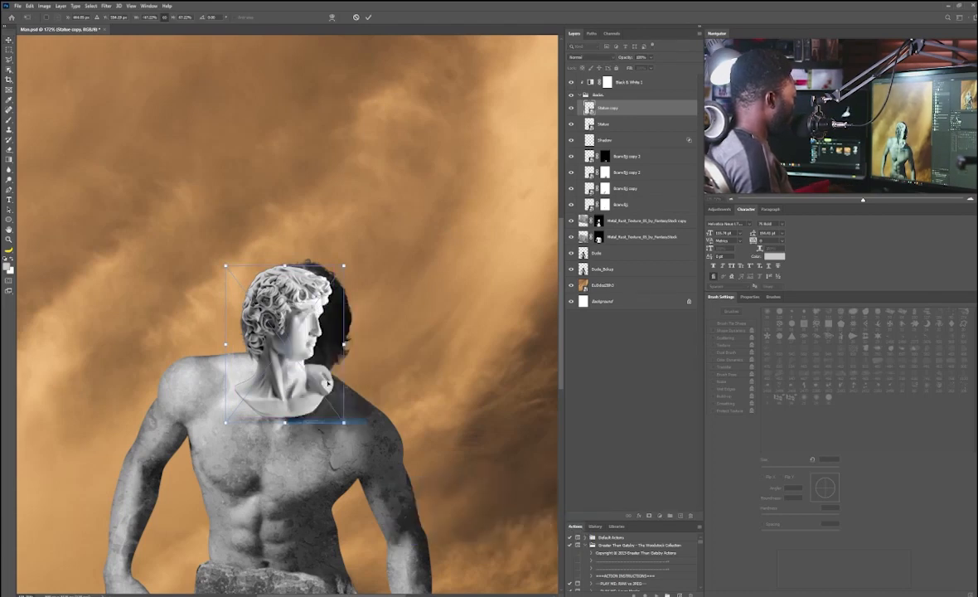
pyautogui.moveTo(305, 288); pyautogui.dragTo(332, 293)
pyautogui.press('Return')
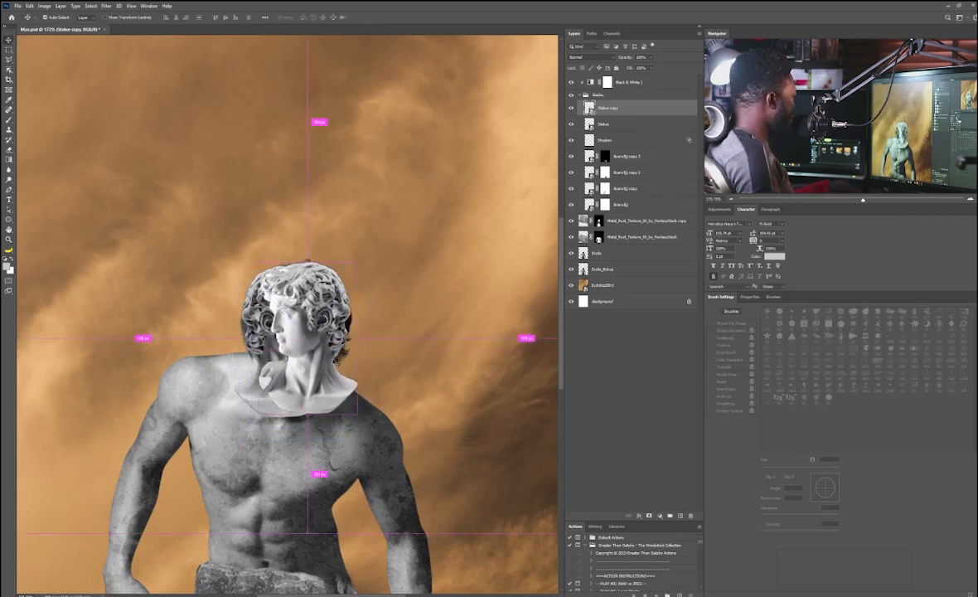
# Step: Scale the statue head copy slightly larger and reposition it
pyautogui.hotkey('ctrl', 't')
pyautogui.moveTo(250, 417); pyautogui.dragTo(237, 433)
pyautogui.moveTo(310, 357); pyautogui.dragTo(316, 361)
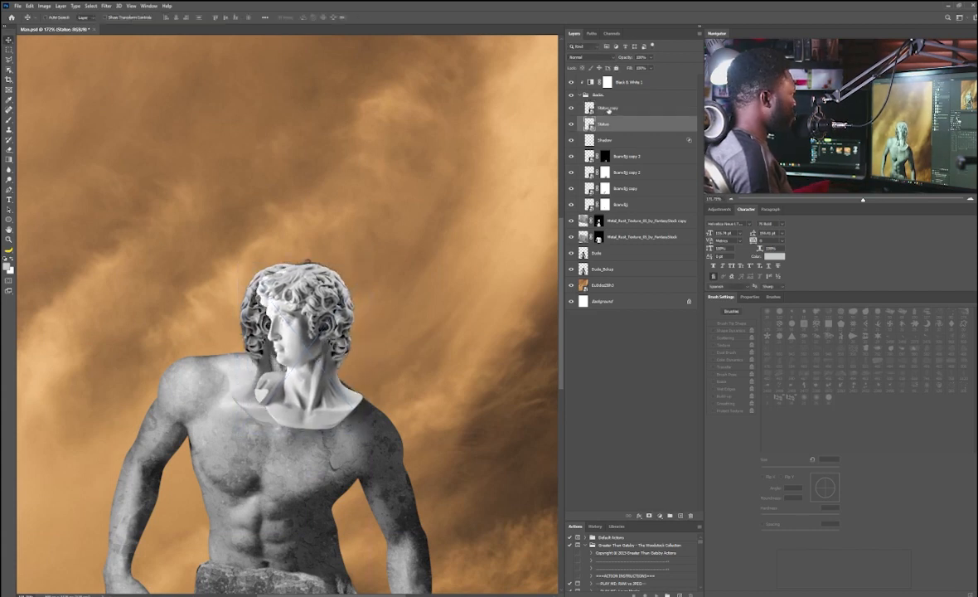
# Step: Group both statue layers and add an inverted black layer mask to the group
pyautogui.keyDown('shift'); pyautogui.click(608, 108); pyautogui.keyUp('shift')
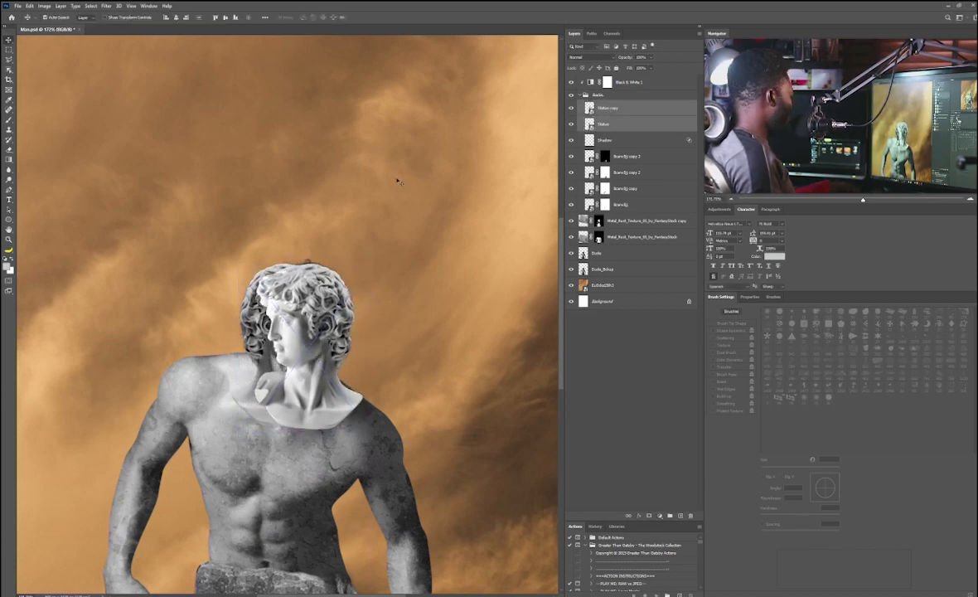
pyautogui.hotkey('ctrl', 'g')
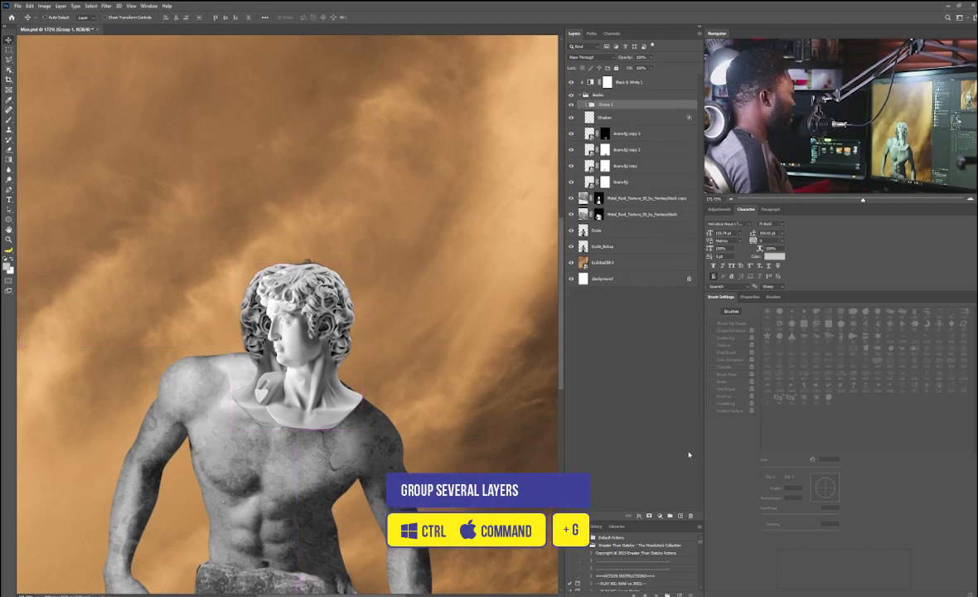
pyautogui.click(648, 516)
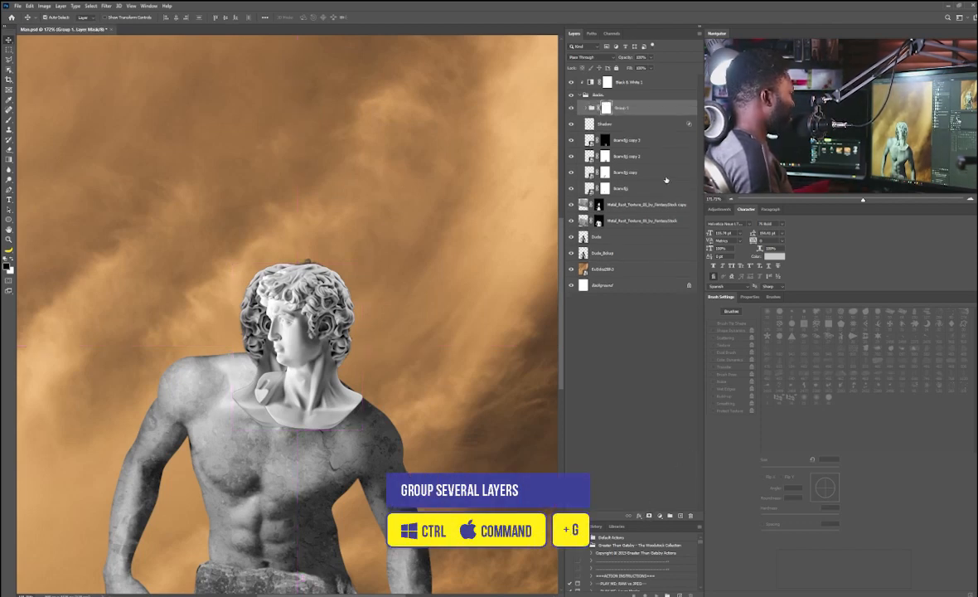
pyautogui.hotkey('ctrl', 'i')
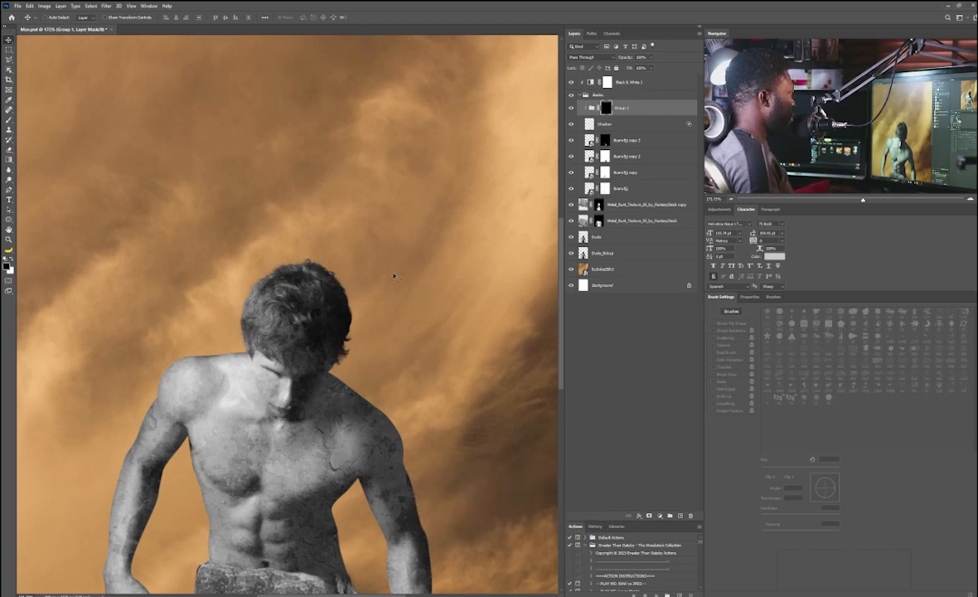
# Step: Trace the man's head with the Pen tool, turn it into a selection, and fill it white in the group mask
pyautogui.press('ctrl')
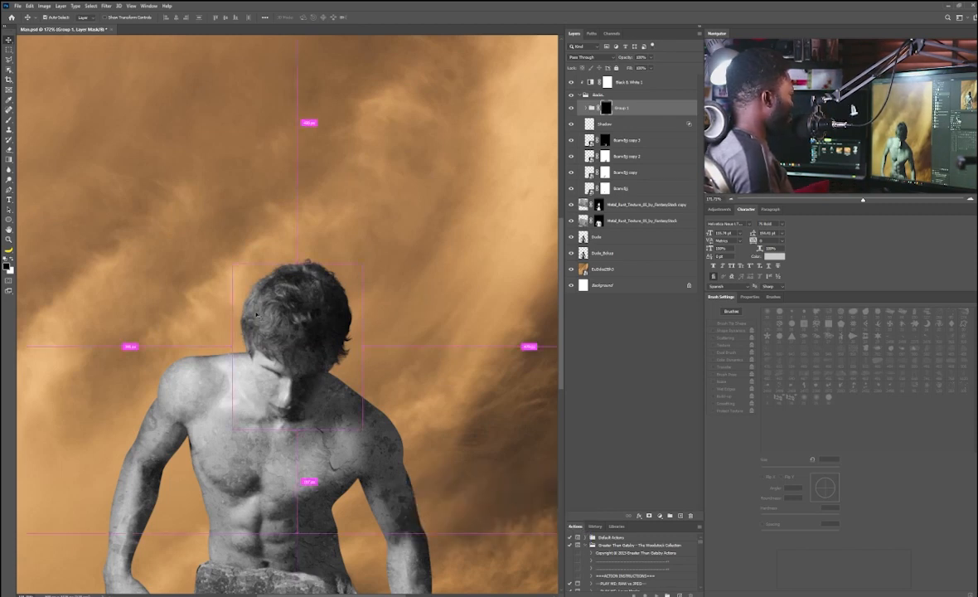
pyautogui.scroll(5, 259, 331)
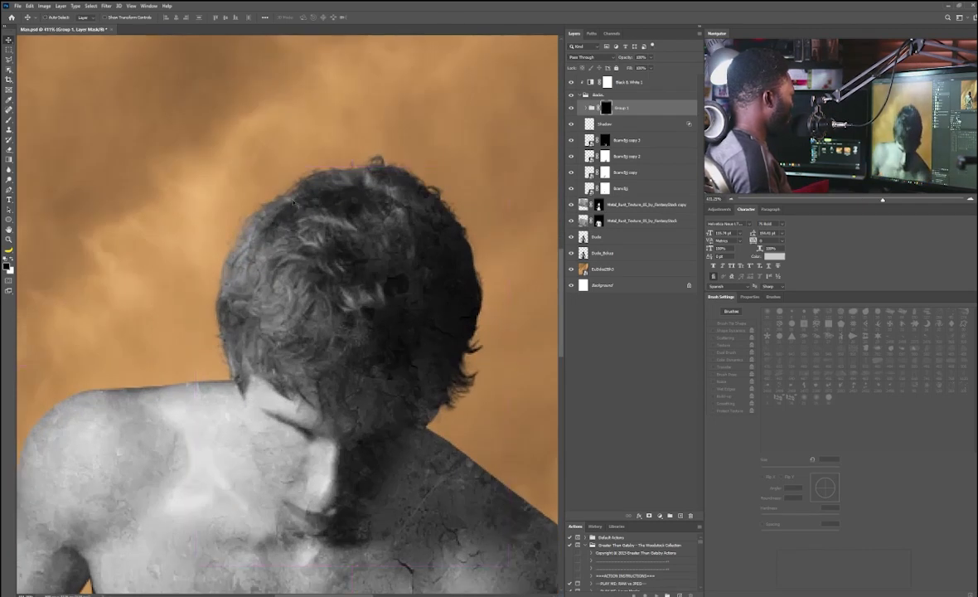
pyautogui.press('p')
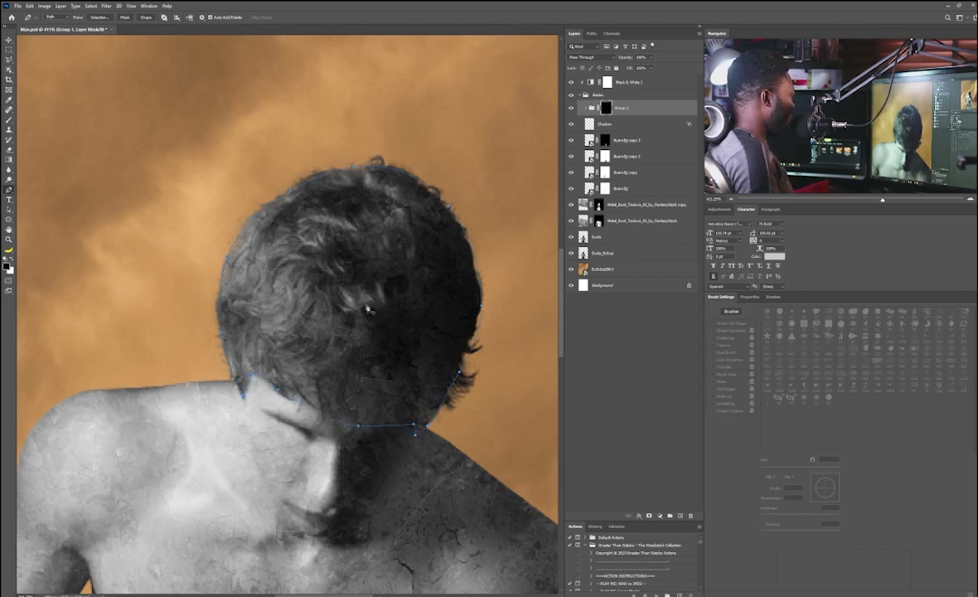
pyautogui.hotkey('ctrl', 'Return')
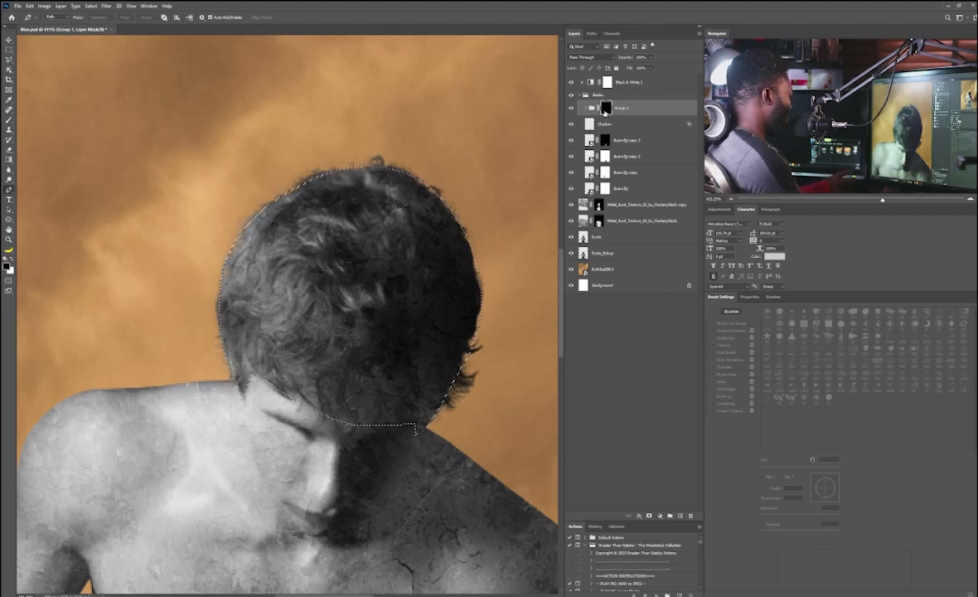
pyautogui.hotkey('ctrl', 'BackSpace')
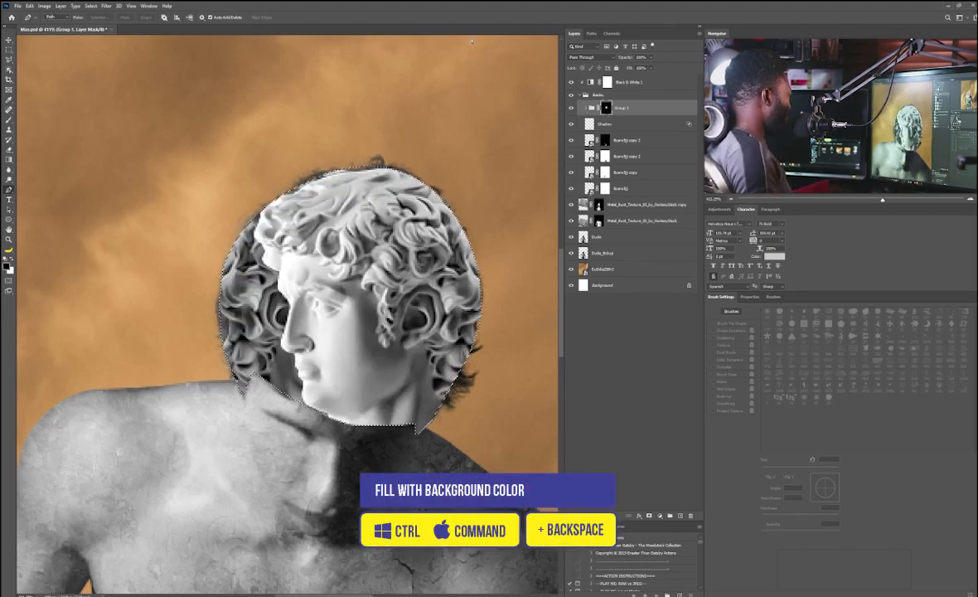
pyautogui.hotkey('ctrl', 'd')
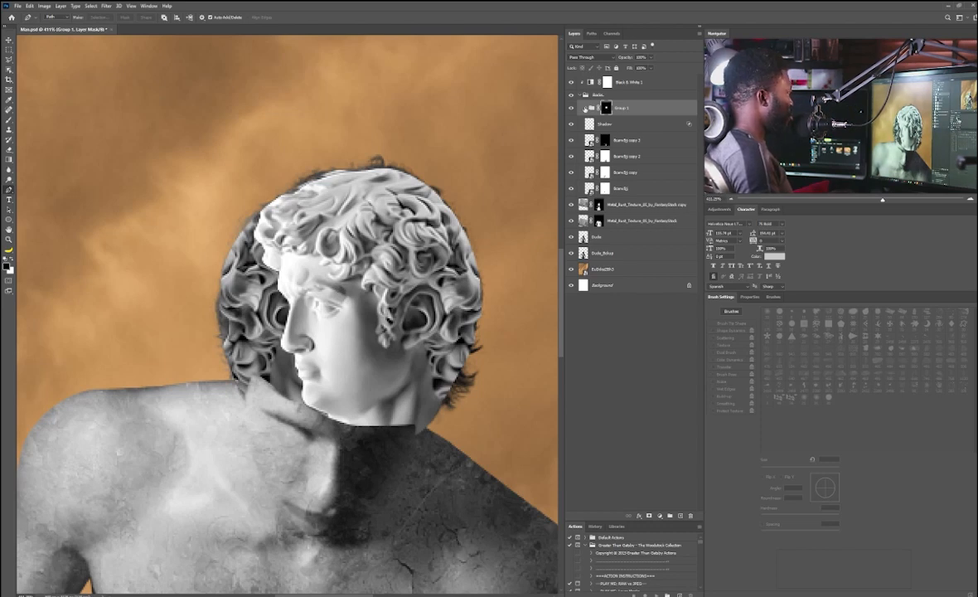
# Step: Scale and reposition the Statue copy layer inside the group to fill the revealed head area
pyautogui.click(585, 108)
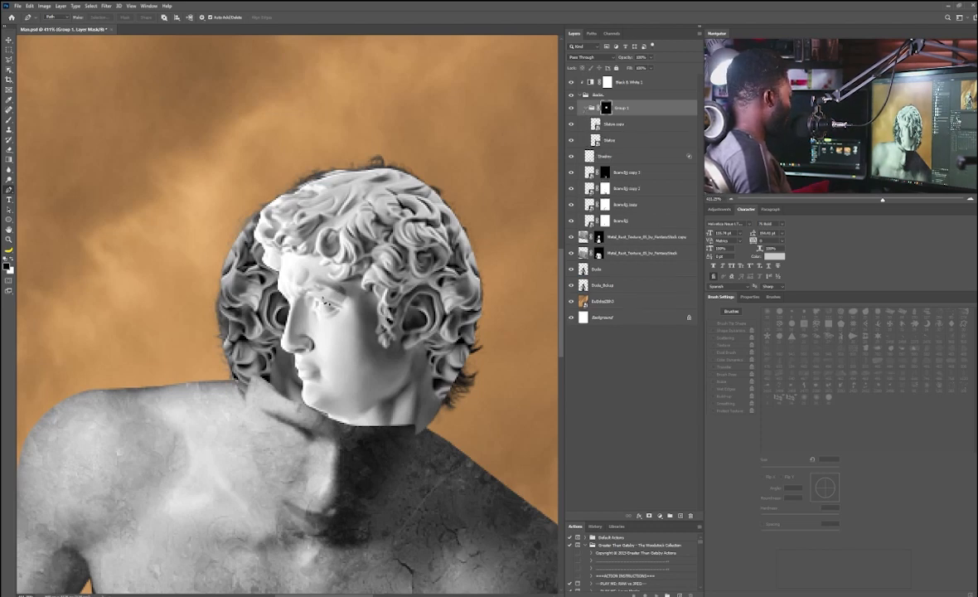
pyautogui.press('v')
pyautogui.click(613, 124)
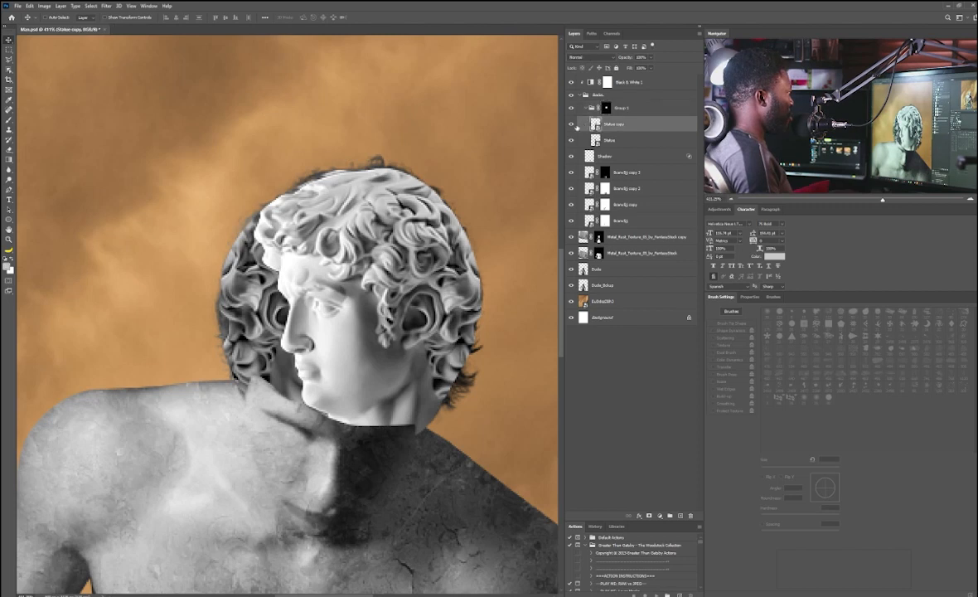
pyautogui.hotkey('ctrl', 't')
pyautogui.hotkey('ctrl', 't')
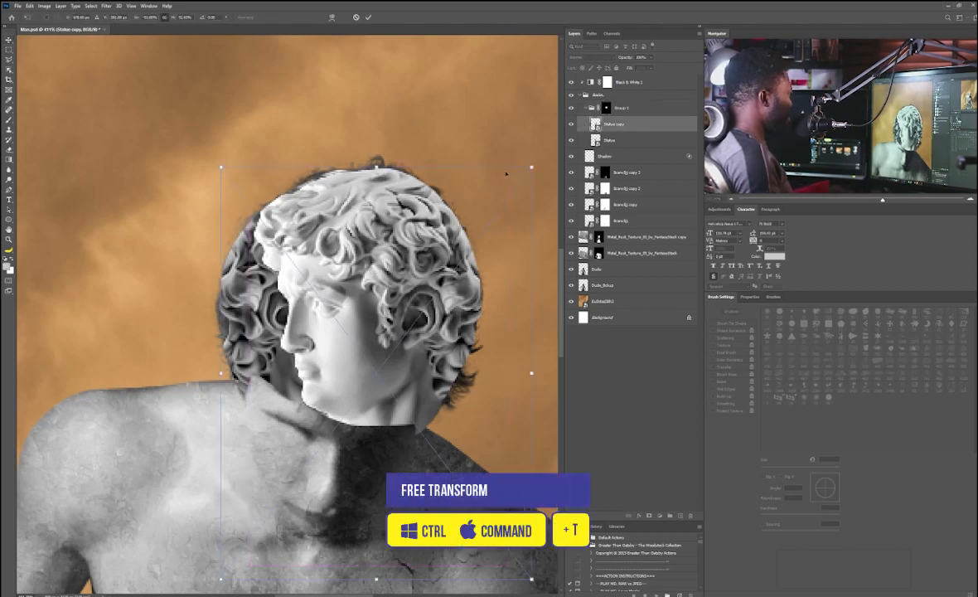
pyautogui.moveTo(531, 168); pyautogui.dragTo(507, 125)
pyautogui.moveTo(342, 263); pyautogui.dragTo(338, 321)
pyautogui.moveTo(500, 182); pyautogui.dragTo(527, 146)
pyautogui.moveTo(347, 274)
pyautogui.mouseDown()
pyautogui.moveTo(338, 293)
pyautogui.moveTo(347, 287)
pyautogui.moveTo(338, 267)
pyautogui.moveTo(344, 274)
pyautogui.mouseUp()
pyautogui.press('Return')
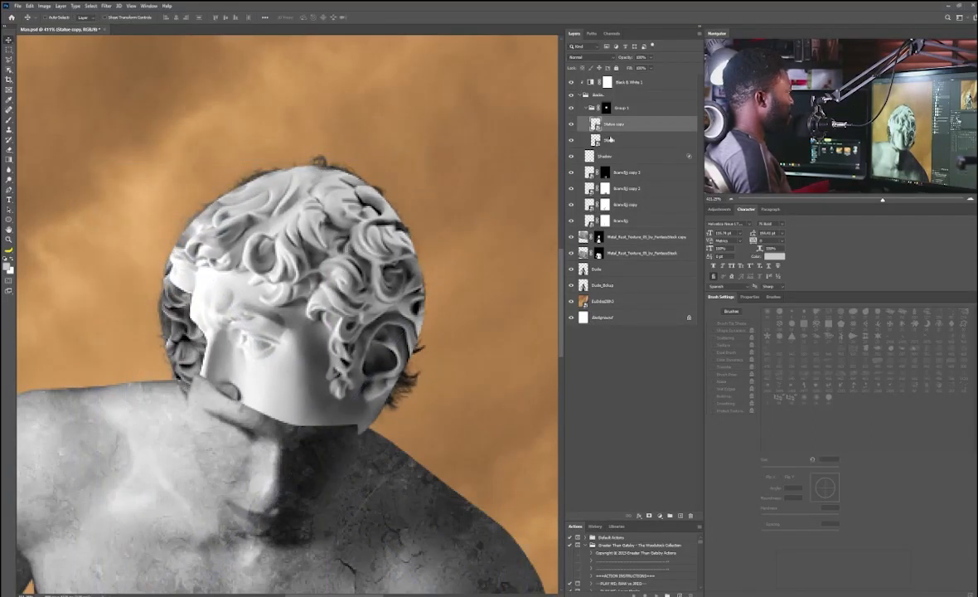
# Step: Scale up and reposition the Statue layer beneath the statue copy inside the group
pyautogui.click(611, 139)
pyautogui.hotkey('ctrl', 't')
pyautogui.moveTo(422, 166); pyautogui.dragTo(488, 82)
pyautogui.moveTo(275, 345)
pyautogui.mouseDown()
pyautogui.moveTo(273, 398)
pyautogui.moveTo(234, 377)
pyautogui.moveTo(295, 377)
pyautogui.moveTo(281, 348)
pyautogui.mouseUp()
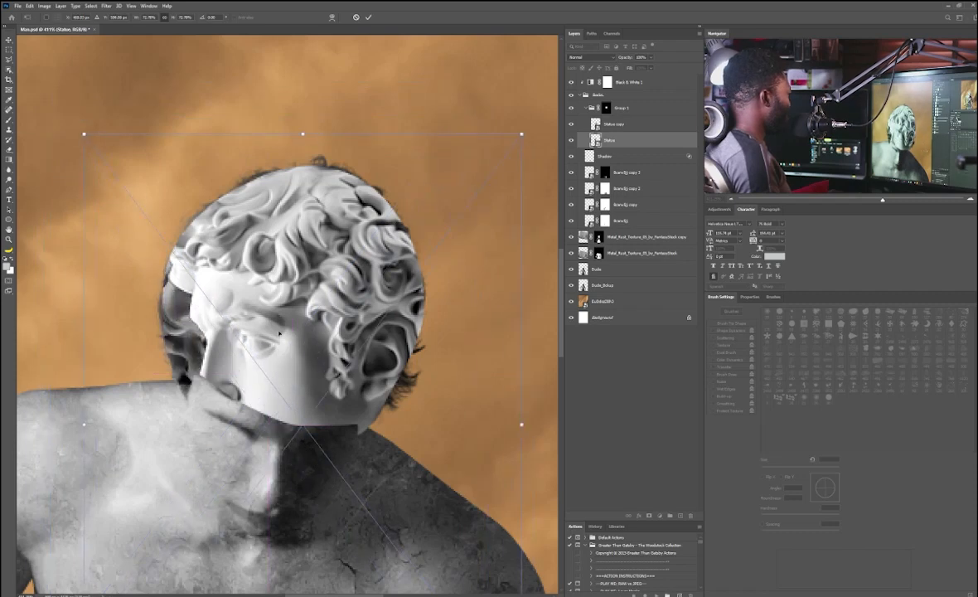
pyautogui.rightClick(272, 316)
pyautogui.click(204, 290)
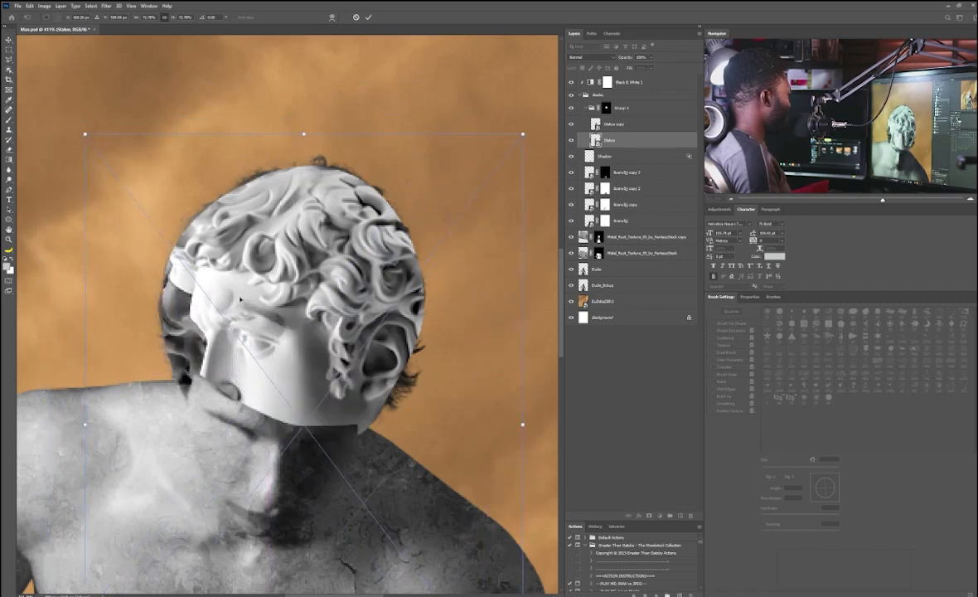
pyautogui.moveTo(245, 291); pyautogui.dragTo(241, 316)
pyautogui.press('Return')
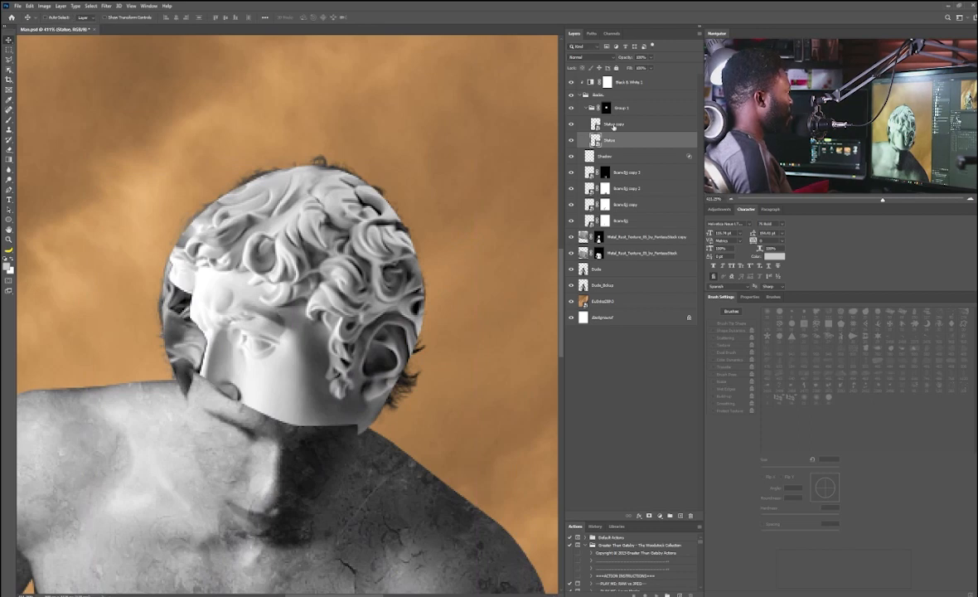
# Step: Add a layer mask to the Statue copy layer and paint out its face so the hair beneath shows through
pyautogui.click(614, 126)
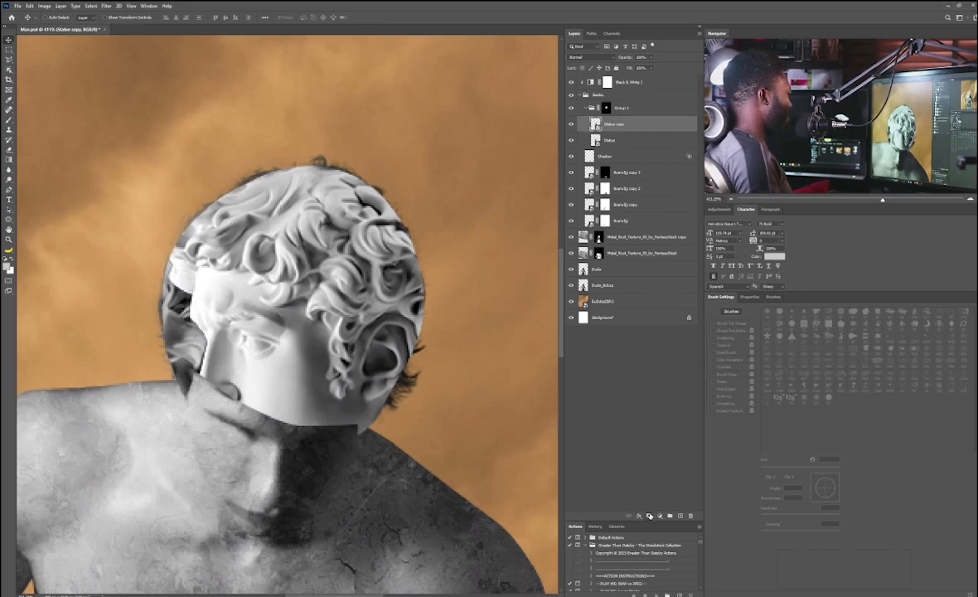
pyautogui.click(649, 515)
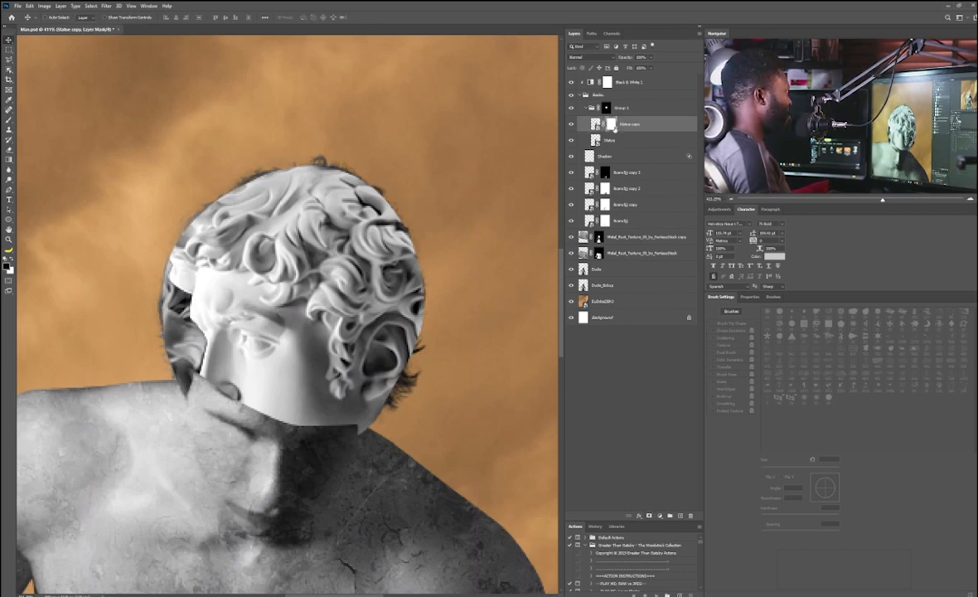
pyautogui.press('b')
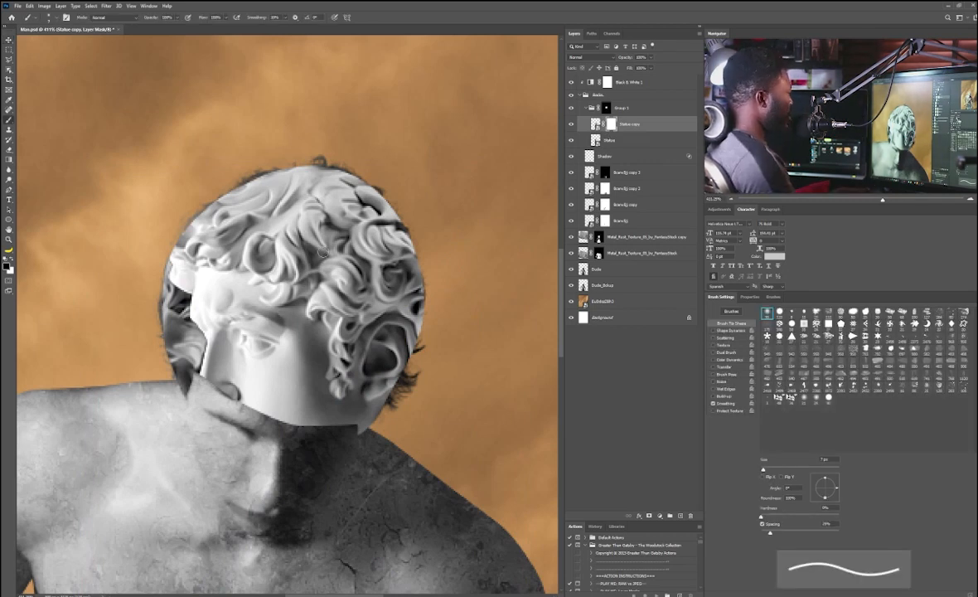
pyautogui.press(']')
pyautogui.press(']')
pyautogui.press(']')
pyautogui.press(']')
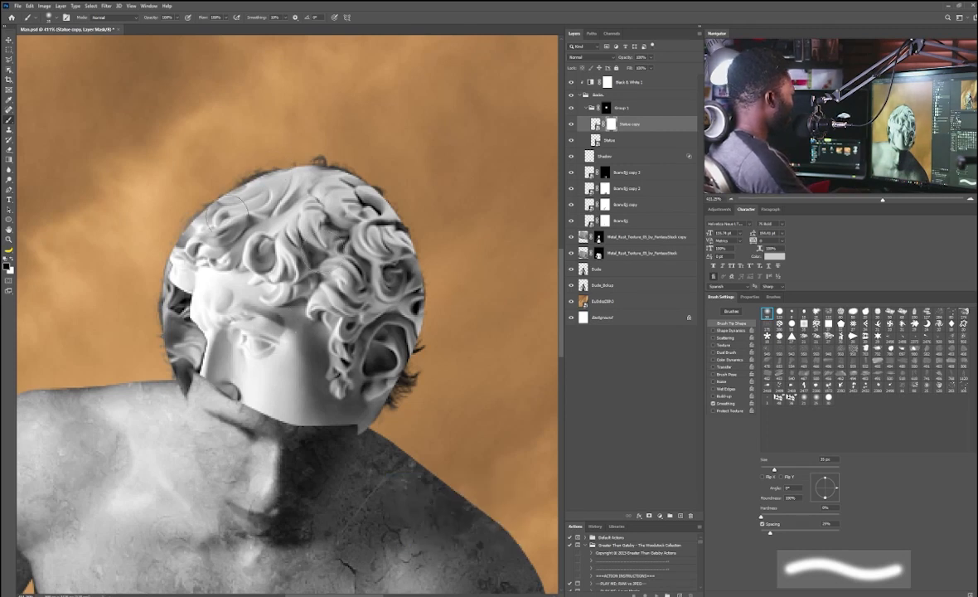
pyautogui.press(']')
pyautogui.press(']')
pyautogui.press(']')
pyautogui.press(']')
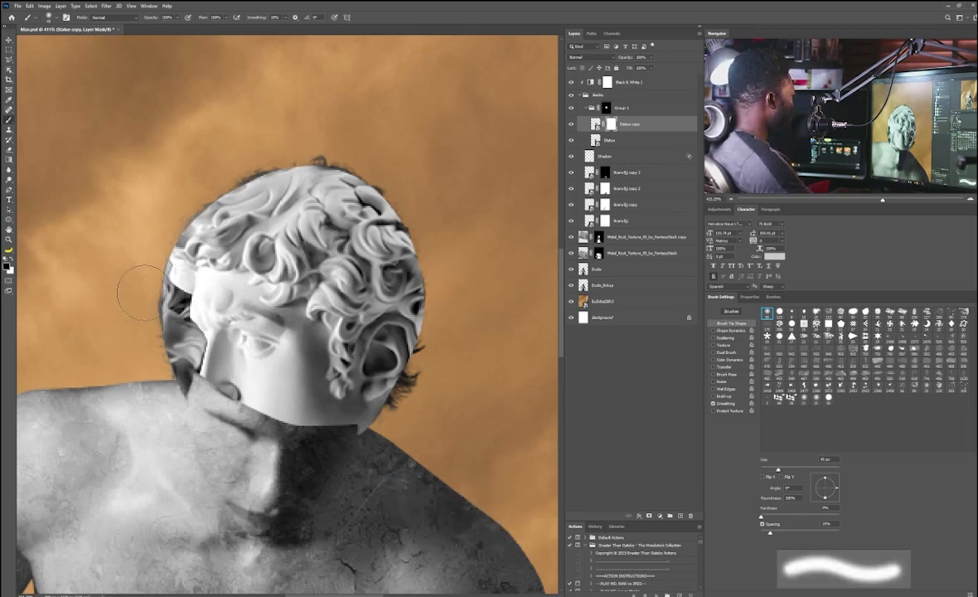
pyautogui.moveTo(198, 280)
pyautogui.mouseDown()
pyautogui.moveTo(189, 295)
pyautogui.moveTo(215, 348)
pyautogui.moveTo(257, 377)
pyautogui.moveTo(282, 357)
pyautogui.moveTo(311, 352)
pyautogui.mouseUp()
pyautogui.press('[')
pyautogui.press('[')
pyautogui.press('[')
pyautogui.press('[')
pyautogui.press('[')
pyautogui.moveTo(278, 410)
pyautogui.mouseDown()
pyautogui.moveTo(296, 420)
pyautogui.moveTo(332, 403)
pyautogui.moveTo(338, 412)
pyautogui.moveTo(344, 369)
pyautogui.mouseUp()
pyautogui.press(']')
pyautogui.press(']')
pyautogui.press(']')
pyautogui.press(']')
pyautogui.press(']')
pyautogui.press('[')
pyautogui.press('[')
pyautogui.press('[')
pyautogui.press('[')
pyautogui.press('[')
pyautogui.press('[')
pyautogui.moveTo(338, 407)
pyautogui.mouseDown()
pyautogui.moveTo(358, 412)
pyautogui.moveTo(357, 378)
pyautogui.moveTo(365, 391)
pyautogui.mouseUp()
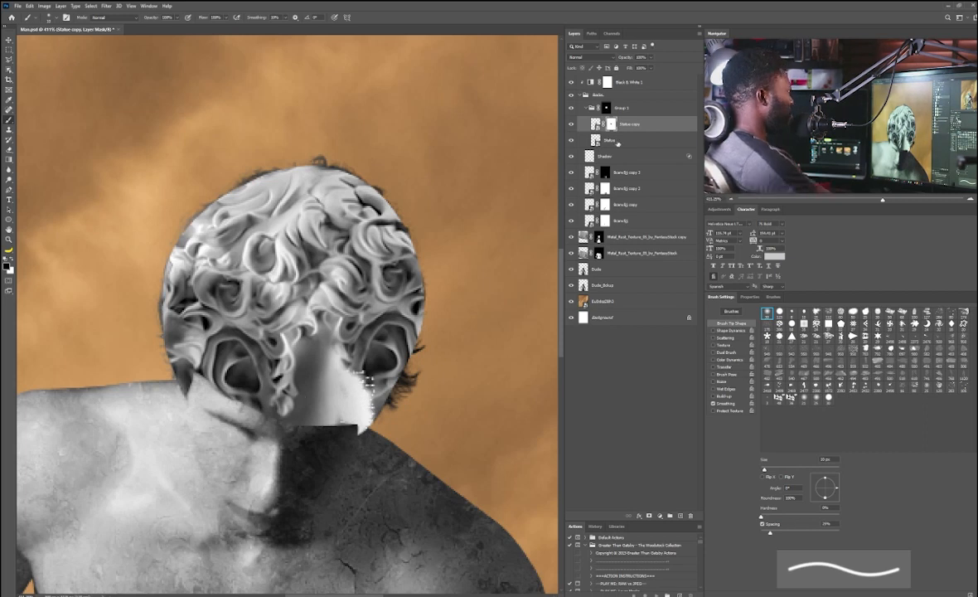
# Step: Add a layer mask to the Statue layer and paint along the lower edge of the head
pyautogui.click(616, 142)
pyautogui.click(650, 516)
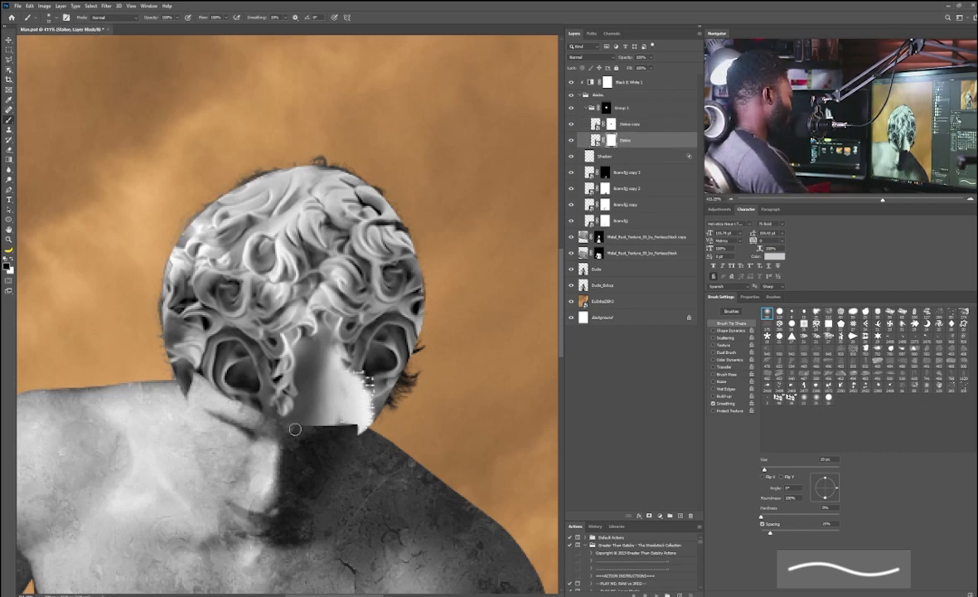
pyautogui.press('x')
pyautogui.moveTo(272, 383)
pyautogui.mouseDown()
pyautogui.moveTo(296, 413)
pyautogui.moveTo(282, 348)
pyautogui.moveTo(290, 323)
pyautogui.moveTo(332, 381)
pyautogui.moveTo(312, 349)
pyautogui.moveTo(310, 410)
pyautogui.mouseUp()
pyautogui.press(']')
pyautogui.press(']')
pyautogui.press(']')
pyautogui.press(']')
# Step: Move the Statue layer's image down to fill the face area
pyautogui.press('v')
pyautogui.click(595, 140)
pyautogui.hotkey('ctrl', 't')
pyautogui.moveTo(235, 290)
pyautogui.mouseDown()
pyautogui.moveTo(293, 365)
pyautogui.moveTo(256, 343)
pyautogui.mouseUp()
pyautogui.press('Return')
# Step: Duplicate the Statue layer, transform the duplicate and position it over the remaining gap at the head's side
pyautogui.moveTo(677, 133); pyautogui.dragTo(681, 515)
pyautogui.moveTo(209, 309); pyautogui.dragTo(216, 372)
pyautogui.hotkey('ctrl', 't')
pyautogui.rightClick(280, 355)
pyautogui.click(307, 486)
pyautogui.moveTo(284, 374); pyautogui.dragTo(288, 380)
pyautogui.press('Return')
pyautogui.moveTo(256, 329)
pyautogui.mouseDown()
pyautogui.moveTo(263, 332)
pyautogui.moveTo(246, 325)
pyautogui.mouseUp()
# Step: Paint on the Statue copy 2 mask to blend its left edge
pyautogui.click(610, 141)
pyautogui.press('b')
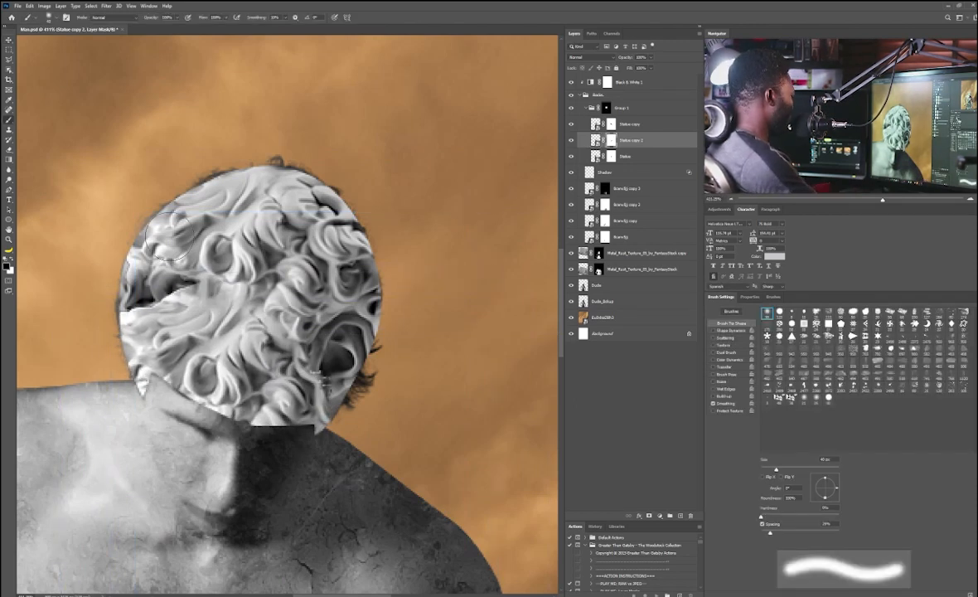
pyautogui.moveTo(157, 298); pyautogui.dragTo(141, 300)
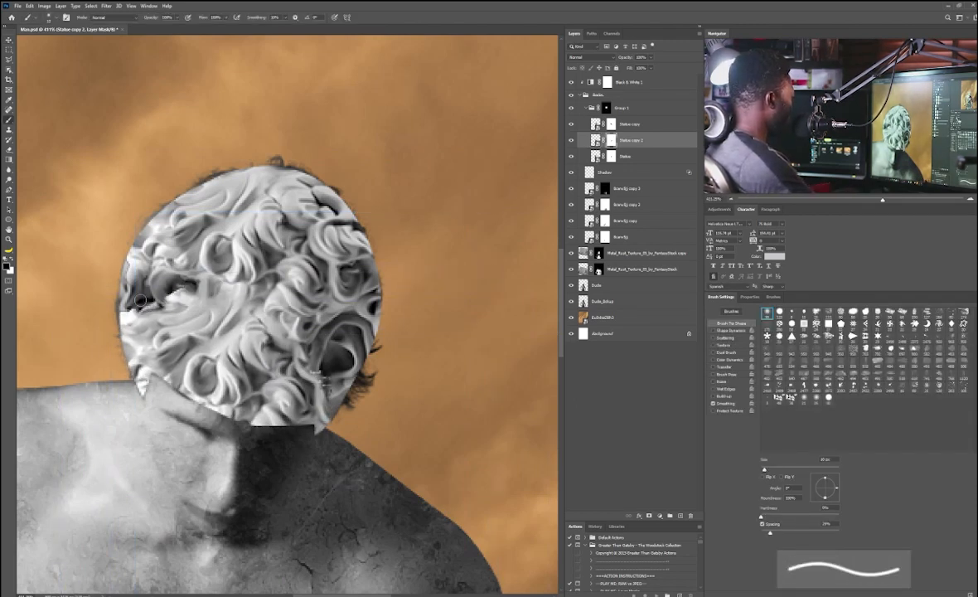
# Step: Rename the statue group to Statues
pyautogui.click(585, 108)
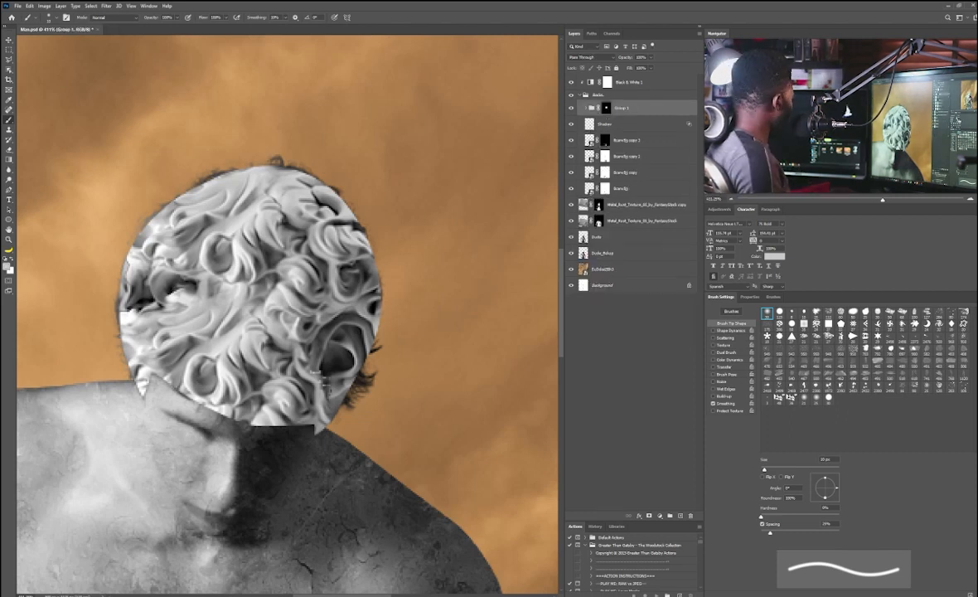
pyautogui.scroll(3, 177, 316)
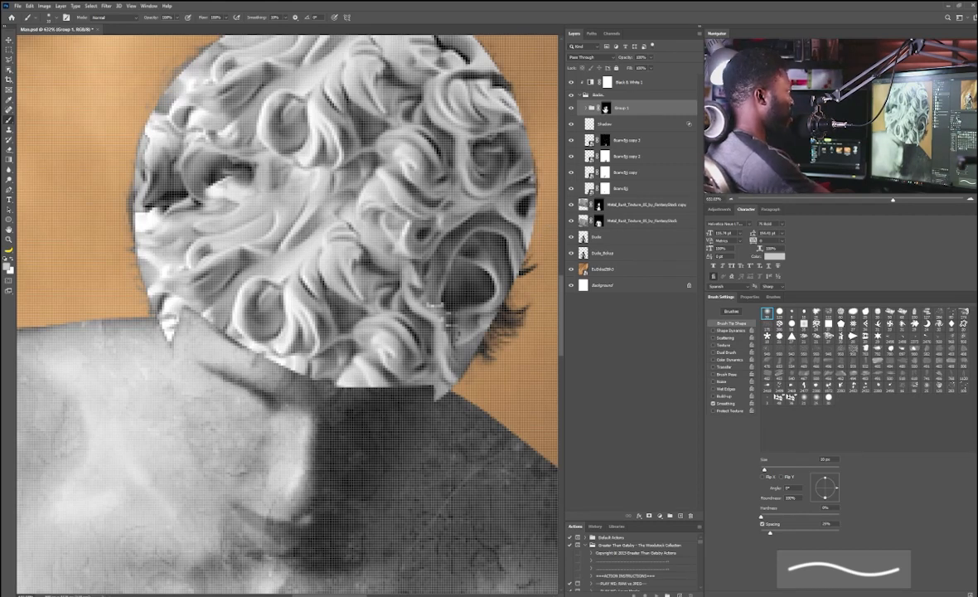
pyautogui.click(606, 109)
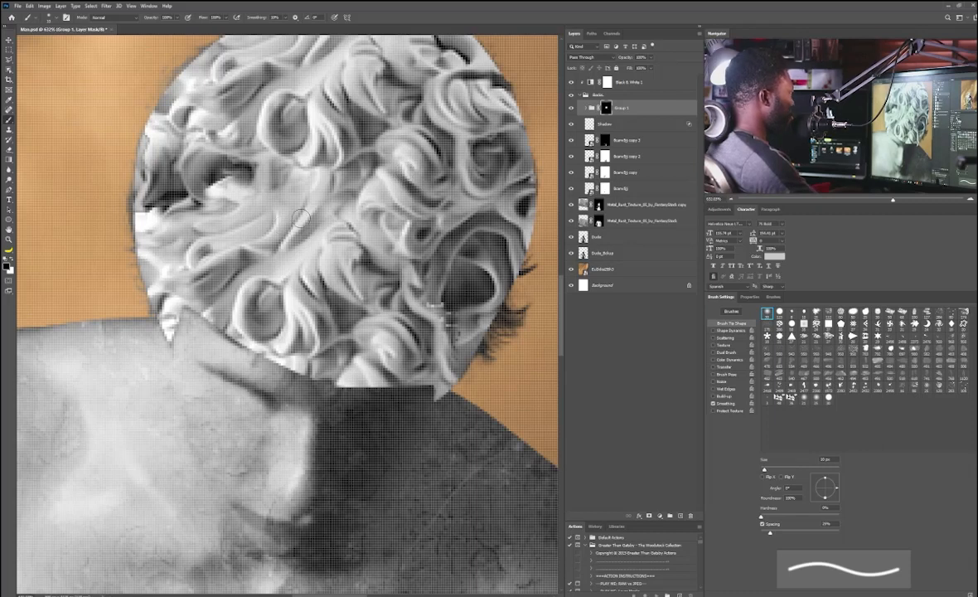
pyautogui.doubleClick(621, 109)
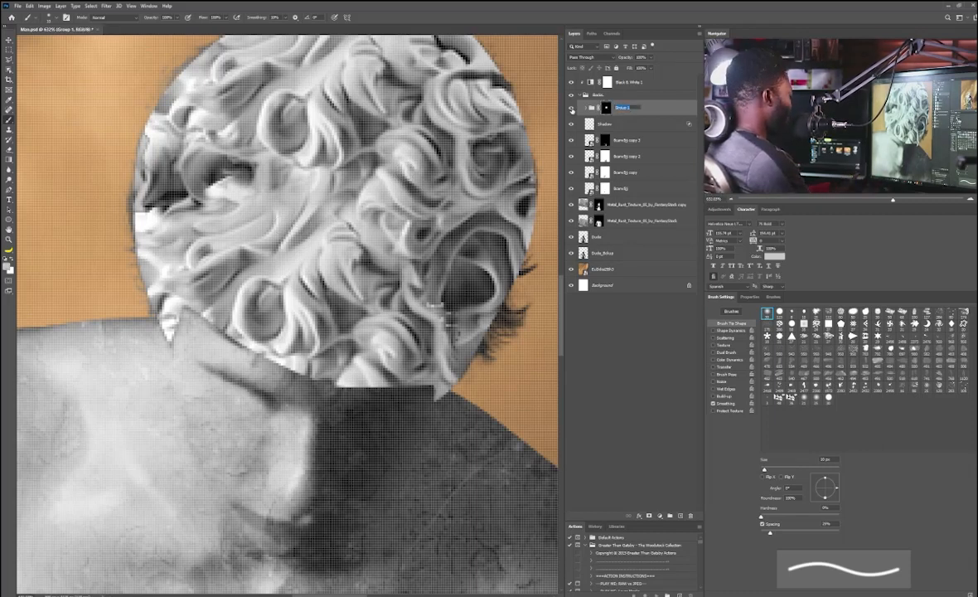
pyautogui.write('Statues')
pyautogui.press('Return')
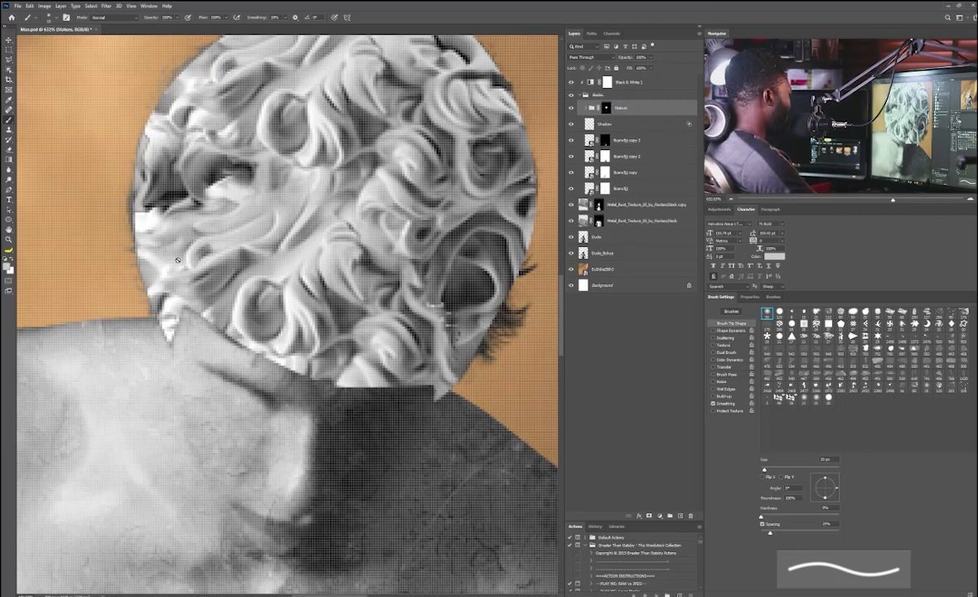
# Step: Paint on the Statues group mask with a soft brush to trim the head's lower edges
pyautogui.click(608, 108)
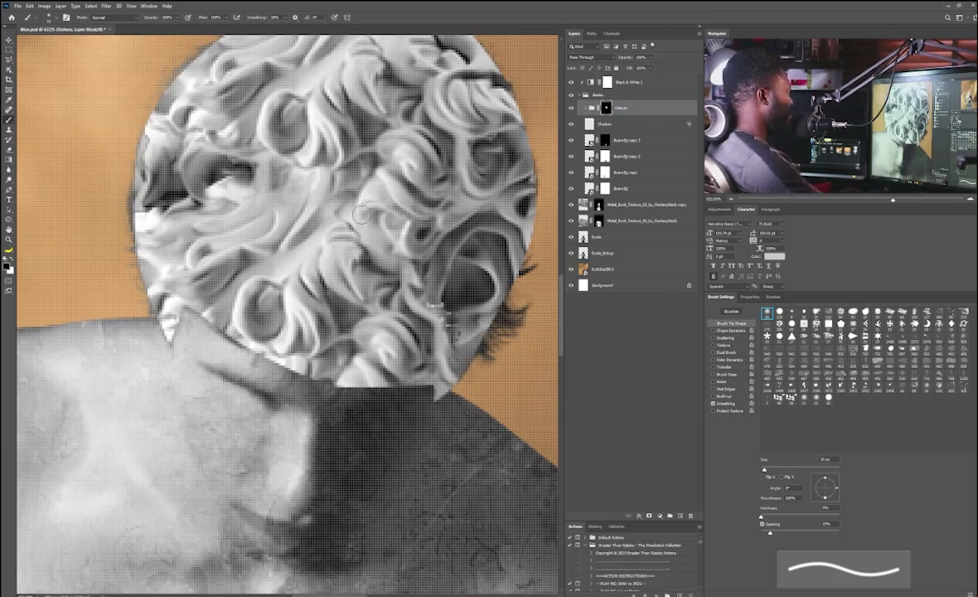
pyautogui.click(816, 398)
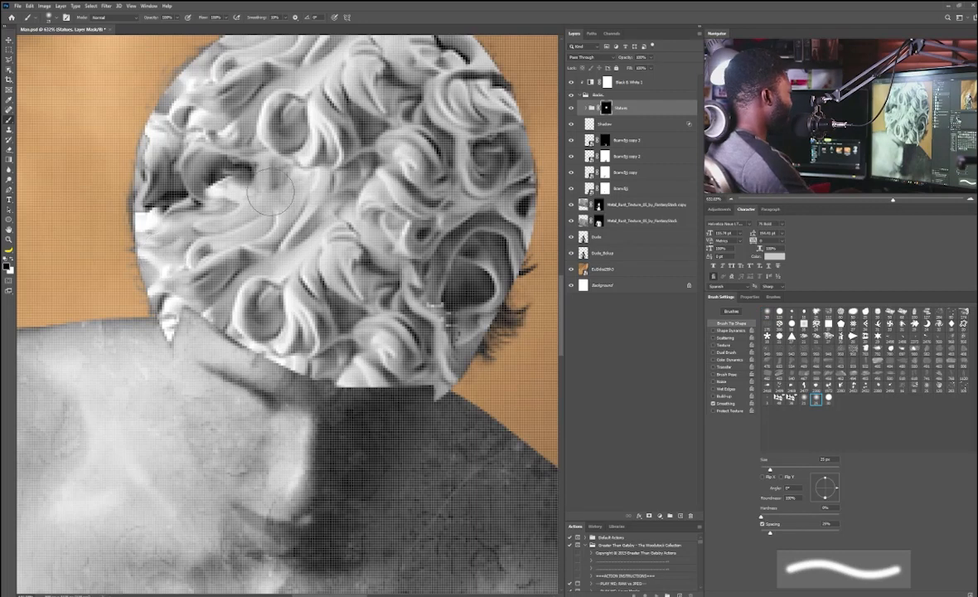
pyautogui.press('[')
pyautogui.press('[')
pyautogui.press('[')
pyautogui.press('[')
pyautogui.press('[')
pyautogui.moveTo(161, 307)
pyautogui.mouseDown()
pyautogui.moveTo(234, 346)
pyautogui.moveTo(286, 364)
pyautogui.moveTo(290, 353)
pyautogui.moveTo(324, 373)
pyautogui.moveTo(348, 364)
pyautogui.moveTo(382, 388)
pyautogui.moveTo(397, 357)
pyautogui.moveTo(423, 393)
pyautogui.mouseUp()
pyautogui.press(']')
pyautogui.press(']')
pyautogui.press(']')
pyautogui.press('[')
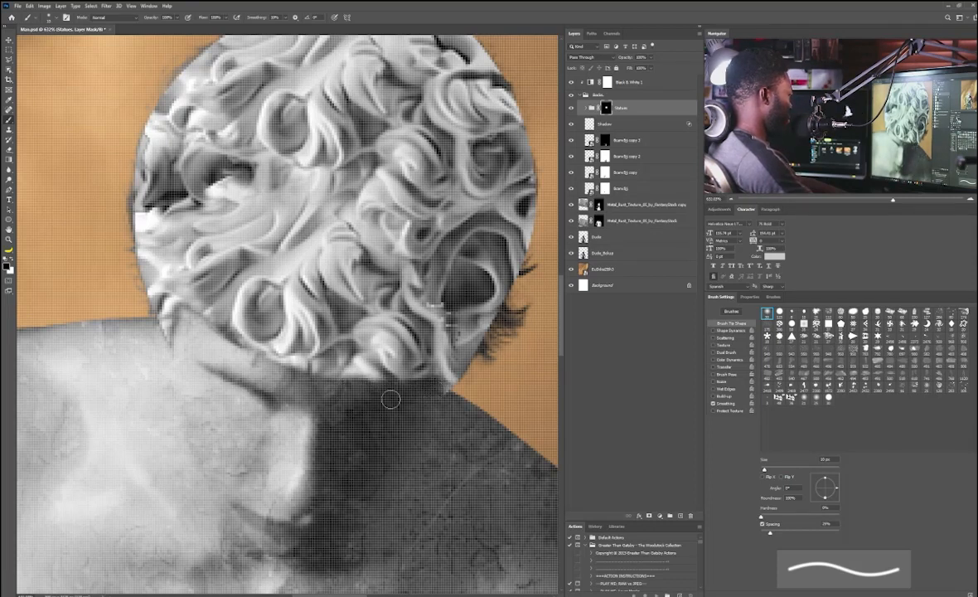
pyautogui.press(']')
pyautogui.moveTo(352, 384); pyautogui.dragTo(363, 394)
pyautogui.scroll(-4, 394, 227)
pyautogui.scroll(1, 394, 219)
pyautogui.moveTo(362, 256); pyautogui.dragTo(303, 300)
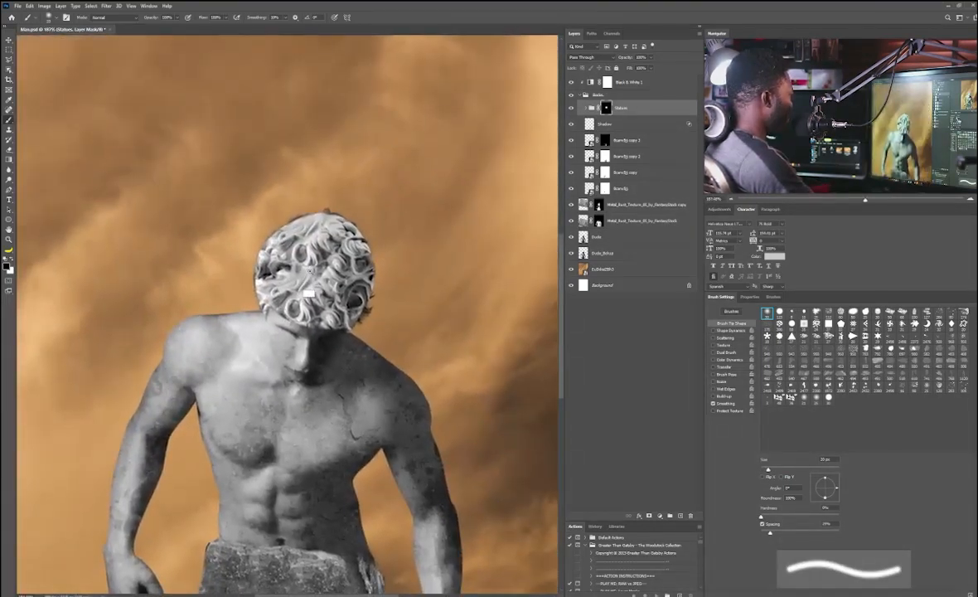
pyautogui.scroll(2, 304, 303)
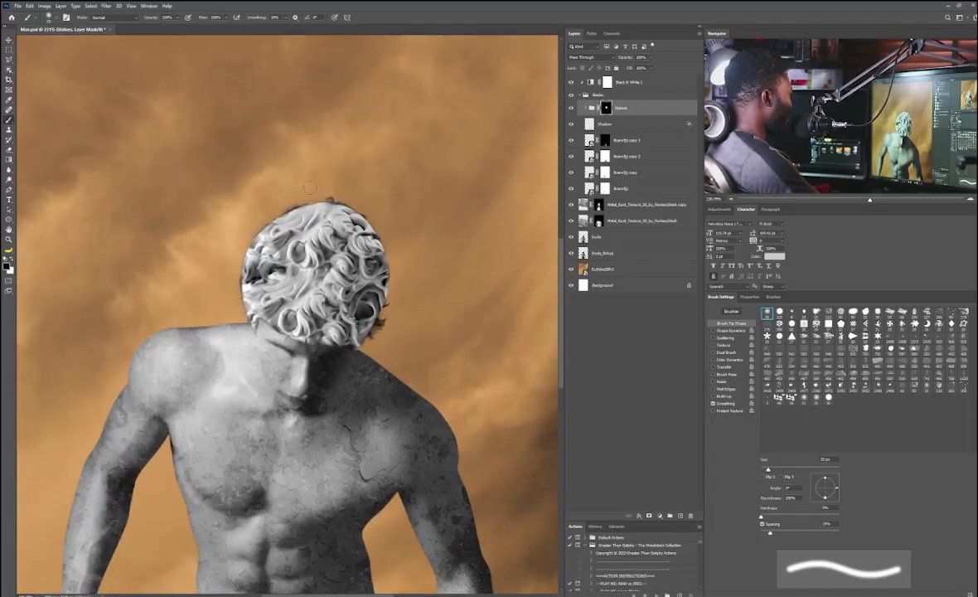
# Step: Group the man and rust texture layers into a new group named Character
pyautogui.click(617, 237)
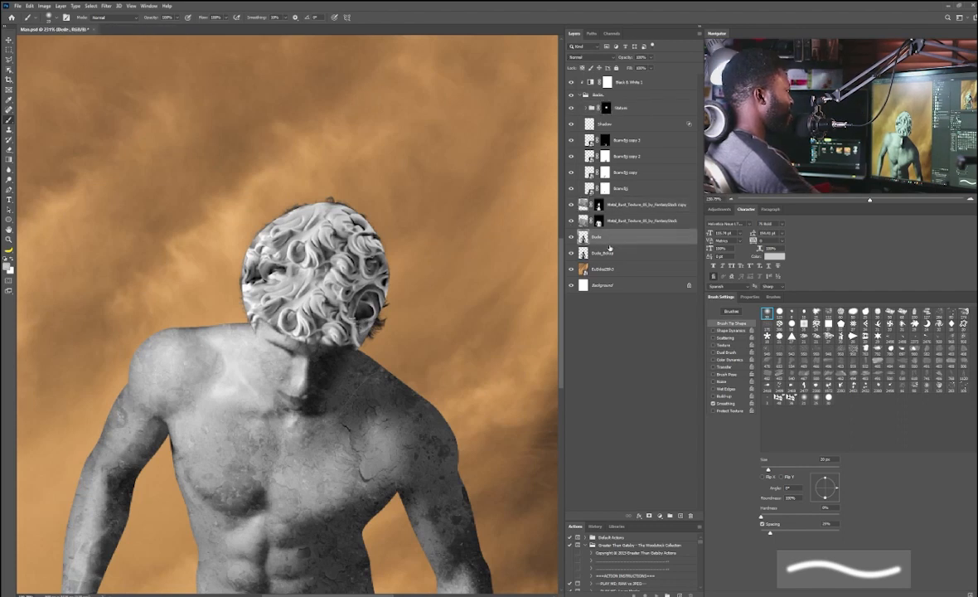
pyautogui.keyDown('shift'); pyautogui.click(616, 204); pyautogui.keyUp('shift')
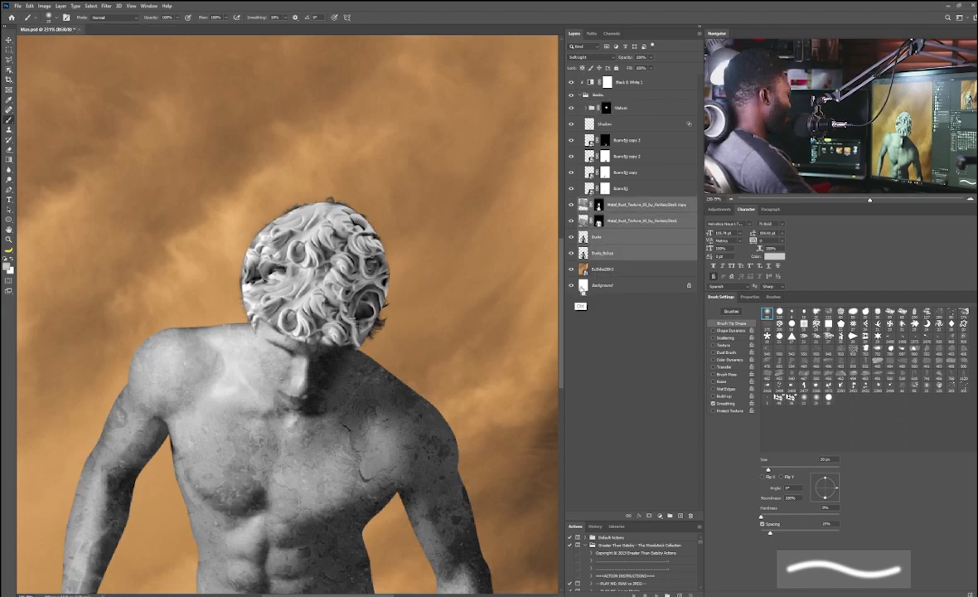
pyautogui.hotkey('ctrl', 'g')
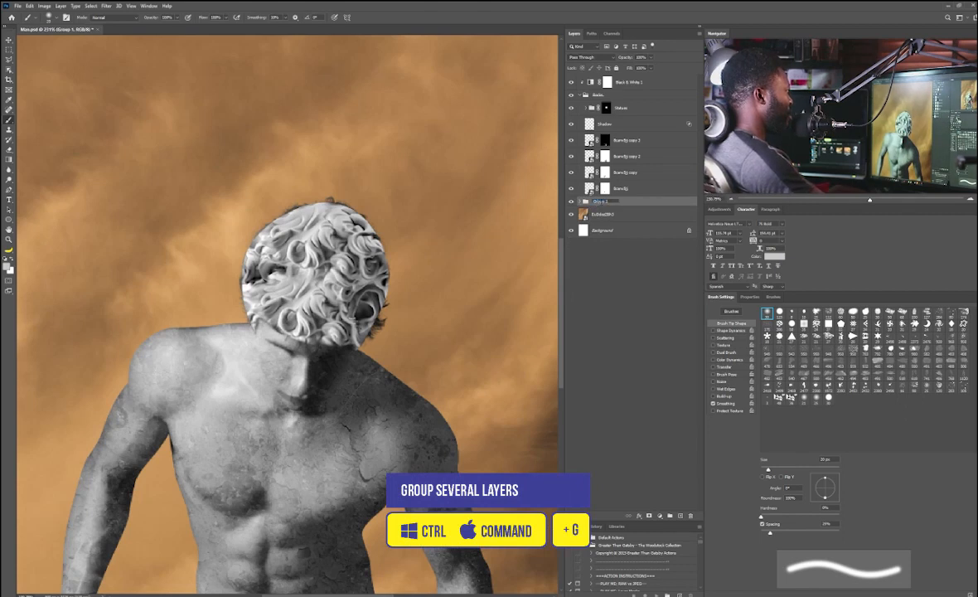
pyautogui.write('Character')
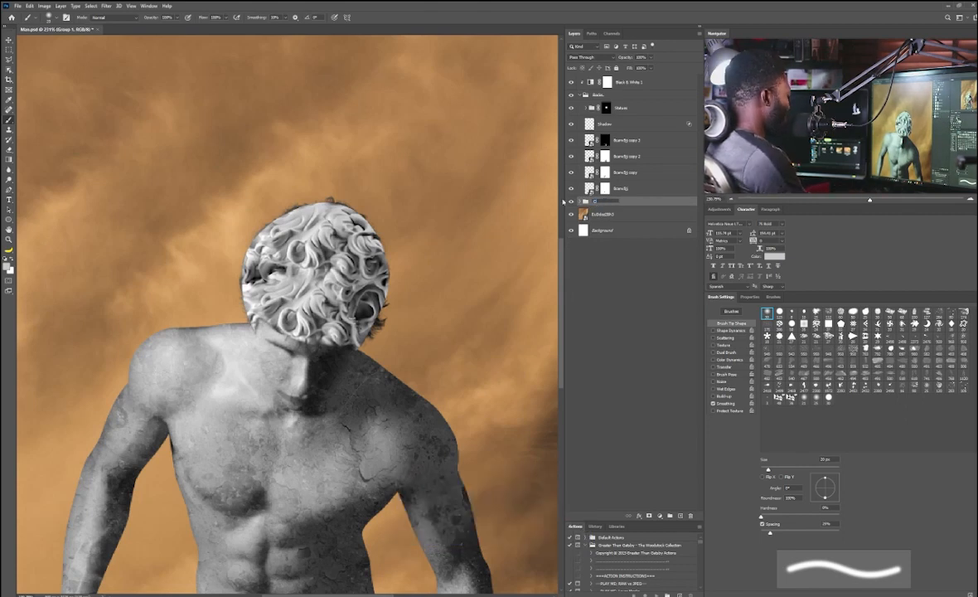
pyautogui.press('Return')
# Step: Add a layer mask to the Character group and paint out the man's hair beside the statue head
pyautogui.rightClick(521, 461)
pyautogui.click(649, 480)
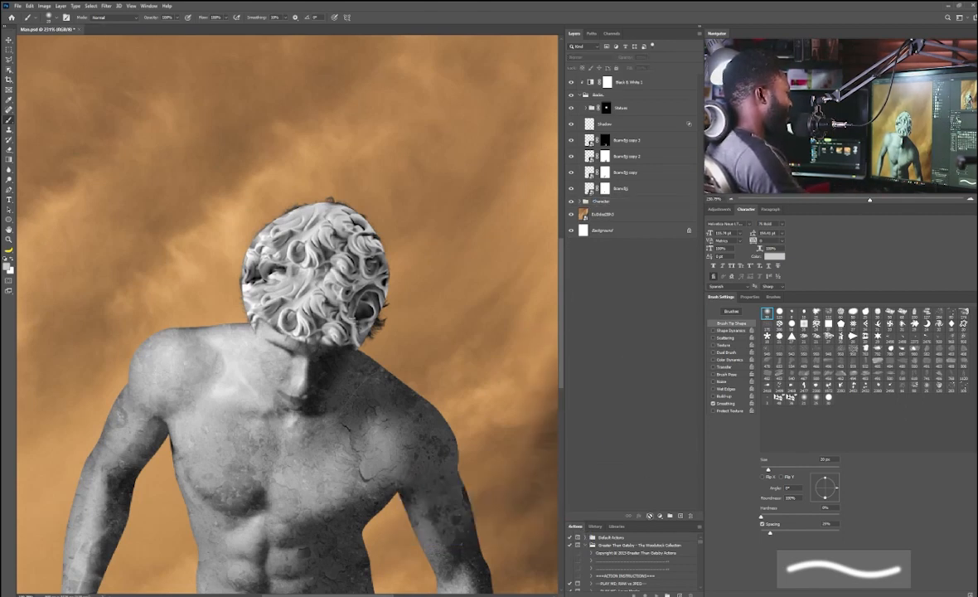
pyautogui.click(627, 200)
pyautogui.click(649, 514)
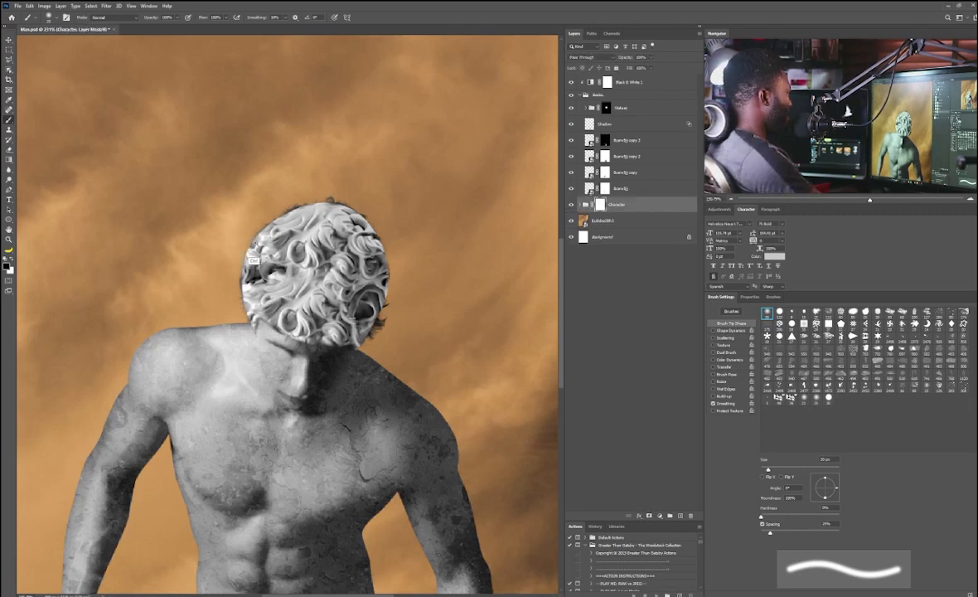
pyautogui.moveTo(251, 236); pyautogui.dragTo(298, 247)
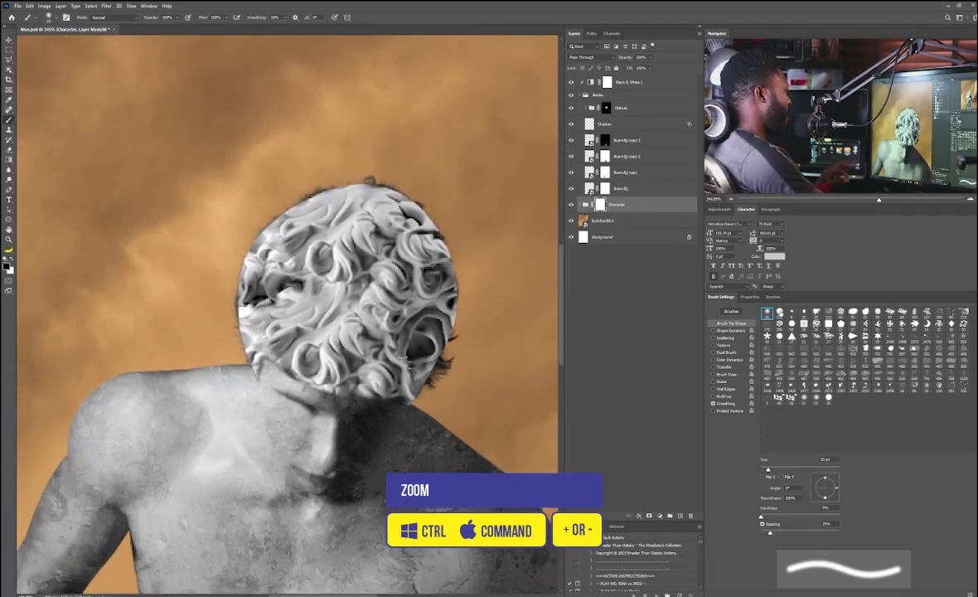
# Step: Switch to a small hard brush and paint on the Statues group mask to clean up the head's outline
pyautogui.click(779, 312)
pyautogui.press('[')
pyautogui.press('[')
pyautogui.press('[')
pyautogui.press('[')
pyautogui.press('[')
pyautogui.press('[')
pyautogui.press('[')
pyautogui.press('[')
pyautogui.press('[')
pyautogui.press('[')
pyautogui.press('[')
pyautogui.press('[')
pyautogui.press('[')
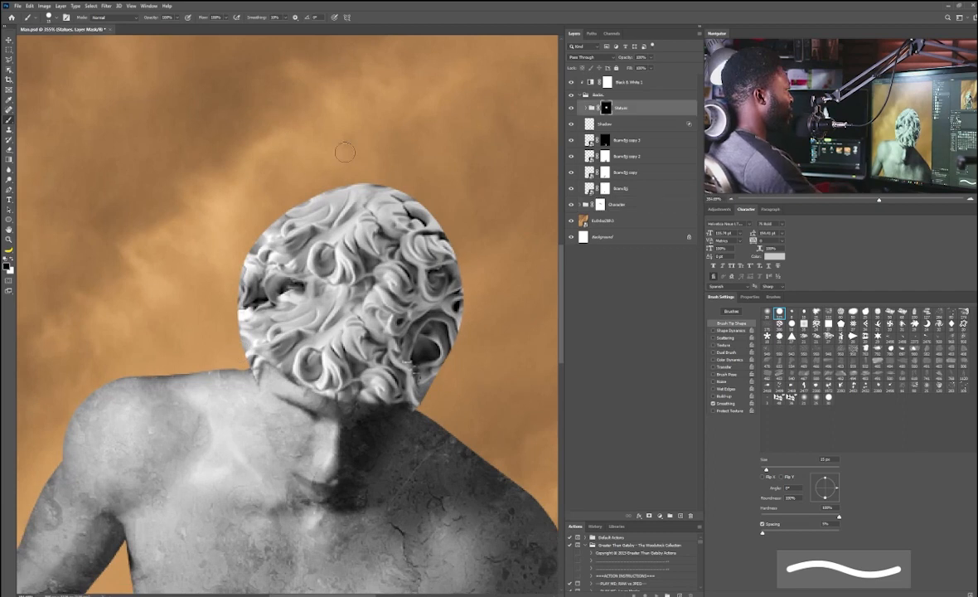
pyautogui.press('[')
pyautogui.press('[')
pyautogui.press('[')
pyautogui.press('[')
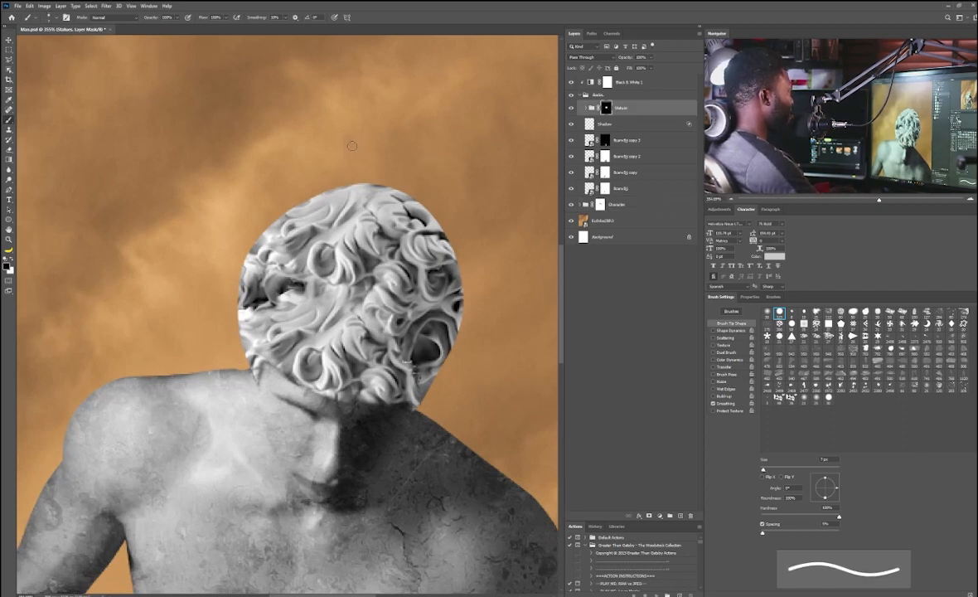
pyautogui.scroll(3, 229, 310)
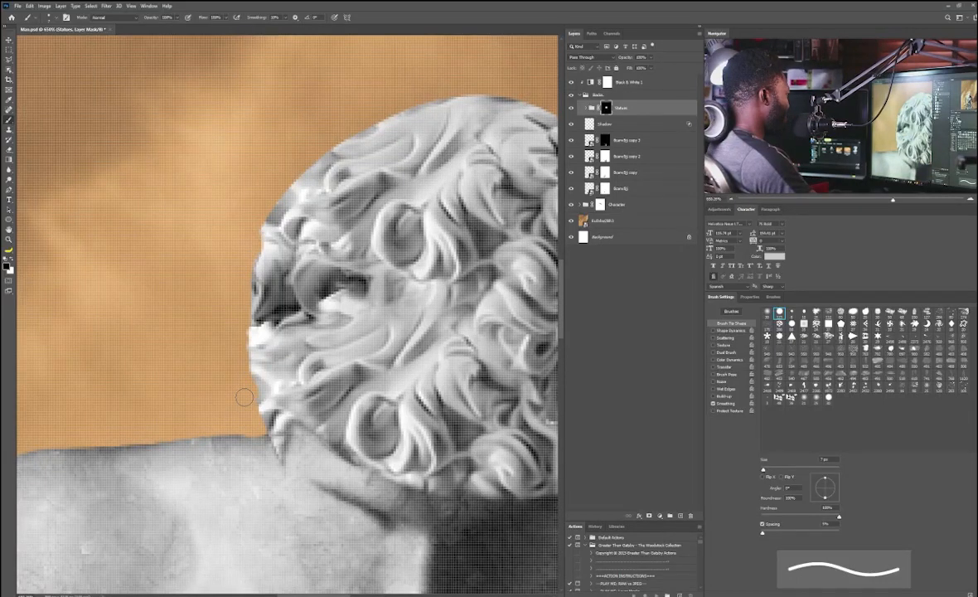
pyautogui.moveTo(245, 397); pyautogui.dragTo(212, 461)
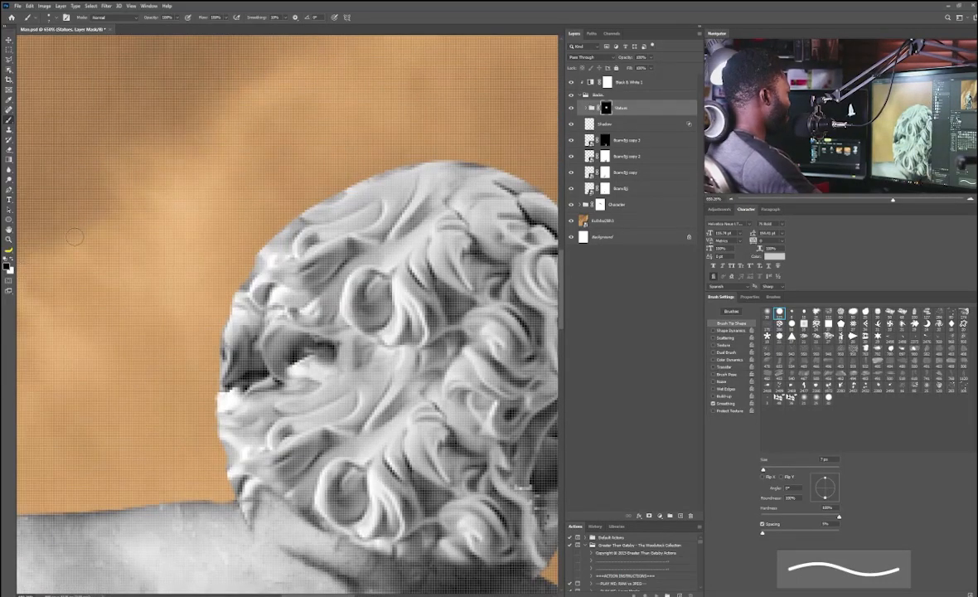
pyautogui.moveTo(292, 217); pyautogui.dragTo(348, 183)
pyautogui.moveTo(357, 178)
pyautogui.mouseDown()
pyautogui.moveTo(240, 238)
pyautogui.moveTo(381, 226)
pyautogui.moveTo(397, 233)
pyautogui.mouseUp()
pyautogui.moveTo(415, 248); pyautogui.dragTo(326, 216)
pyautogui.moveTo(377, 265); pyautogui.dragTo(363, 238)
pyautogui.moveTo(410, 340)
pyautogui.mouseDown()
pyautogui.moveTo(347, 233)
pyautogui.moveTo(354, 303)
pyautogui.mouseUp()
pyautogui.moveTo(338, 368)
pyautogui.mouseDown()
pyautogui.moveTo(355, 249)
pyautogui.moveTo(296, 363)
pyautogui.mouseUp()
pyautogui.scroll(-3, 297, 363)
pyautogui.moveTo(70, 261); pyautogui.dragTo(180, 219)
# Step: Expand the Bodies group to view its layers
pyautogui.press('[')
pyautogui.press('[')
pyautogui.press('[')
pyautogui.press('[')
pyautogui.press('[')
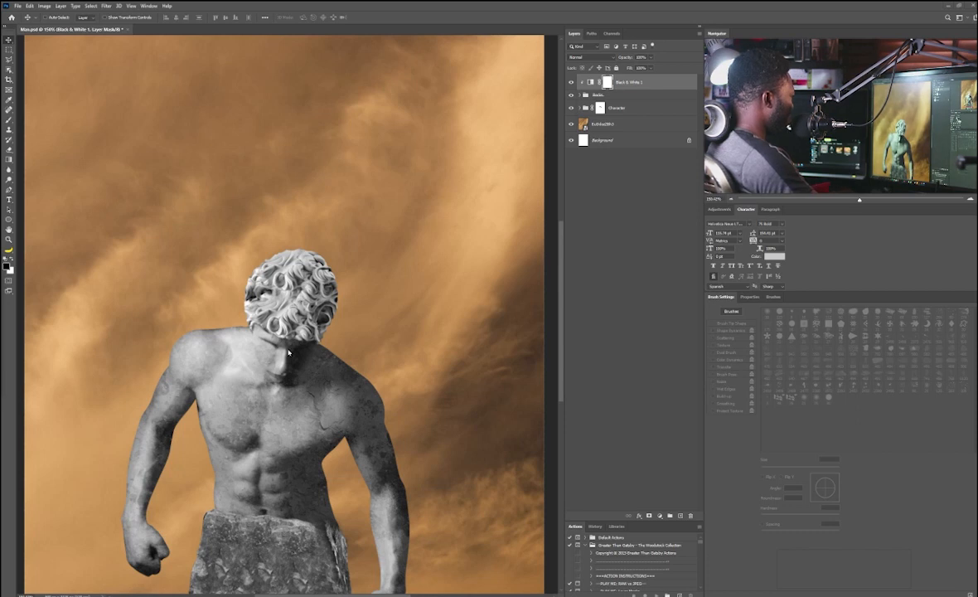
pyautogui.scroll(6, 311, 310)
pyautogui.click(579, 95)
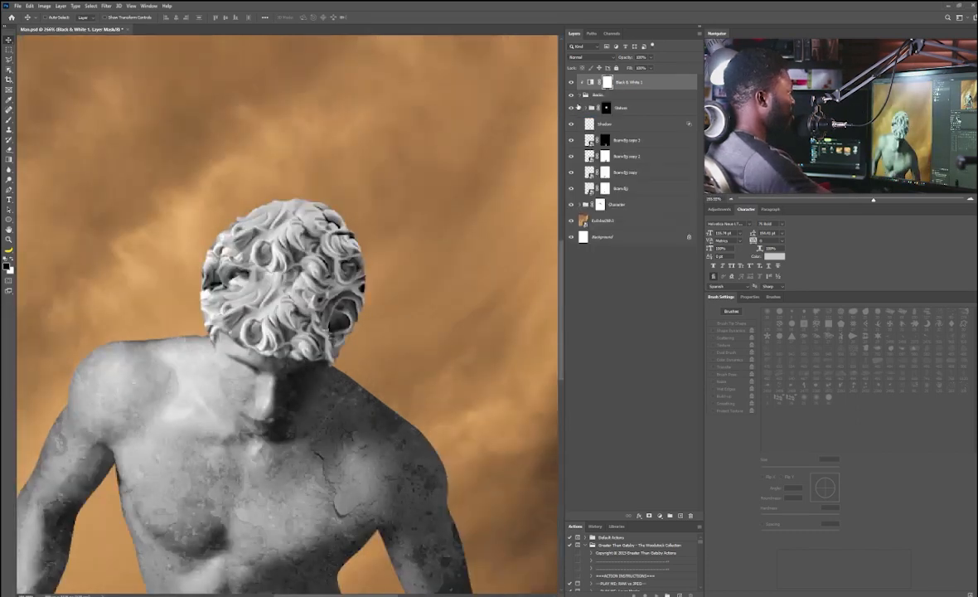
# Step: Add a new layer above the Statues group inside Bodies and set its blend mode to Multiply
pyautogui.click(628, 109)
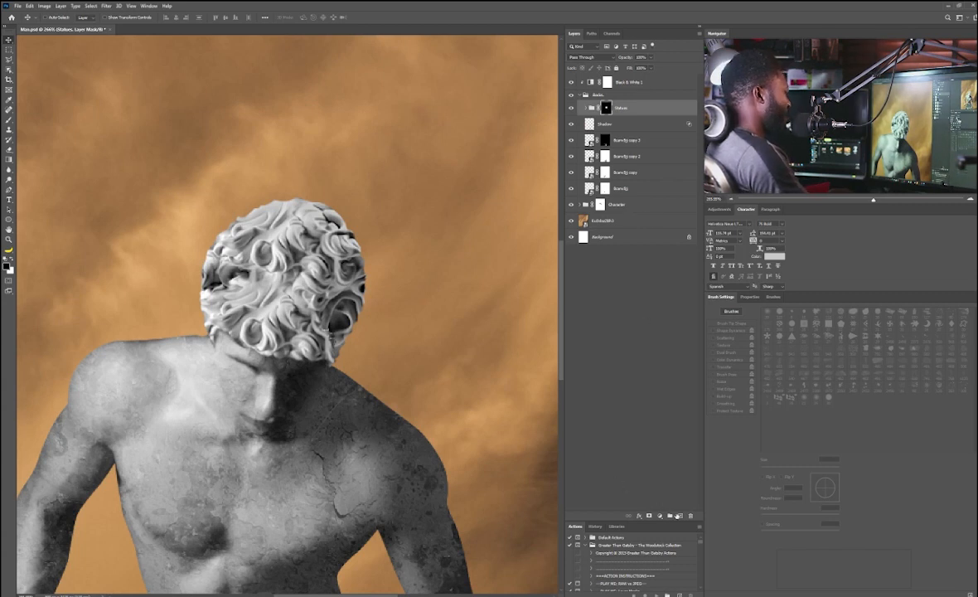
pyautogui.click(680, 515)
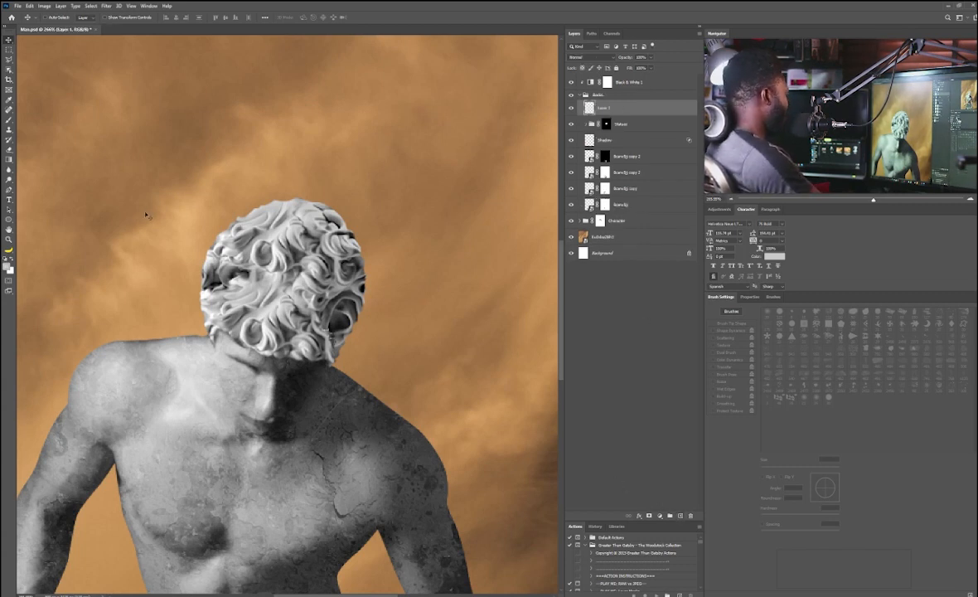
pyautogui.press('b')
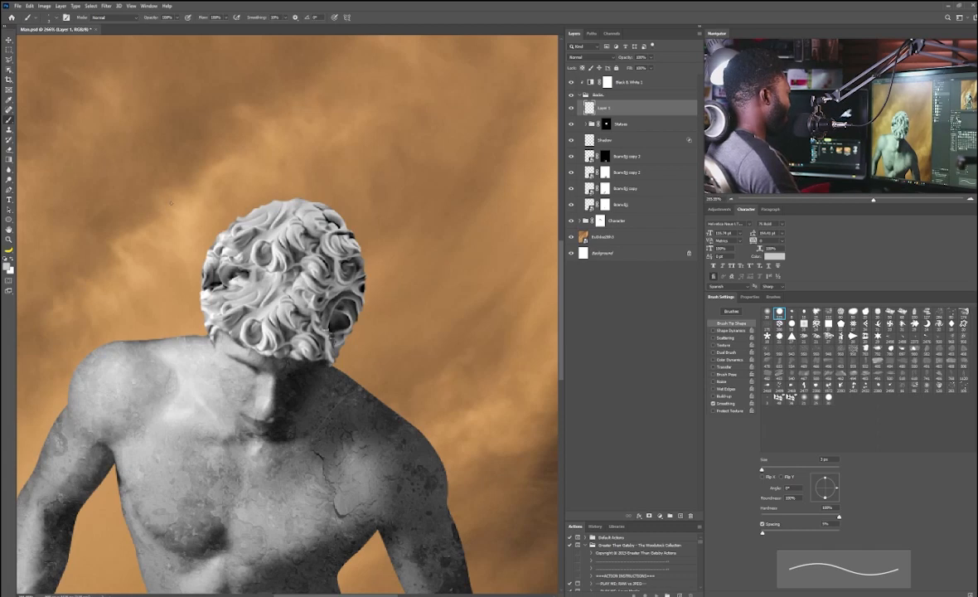
pyautogui.press(']')
pyautogui.press(']')
pyautogui.press(']')
pyautogui.press(']')
pyautogui.press(']')
pyautogui.press(']')
pyautogui.press(']')
pyautogui.press(']')
pyautogui.press(']')
pyautogui.press(']')
pyautogui.press(']')
pyautogui.press(']')
pyautogui.press(']')
pyautogui.press(']')
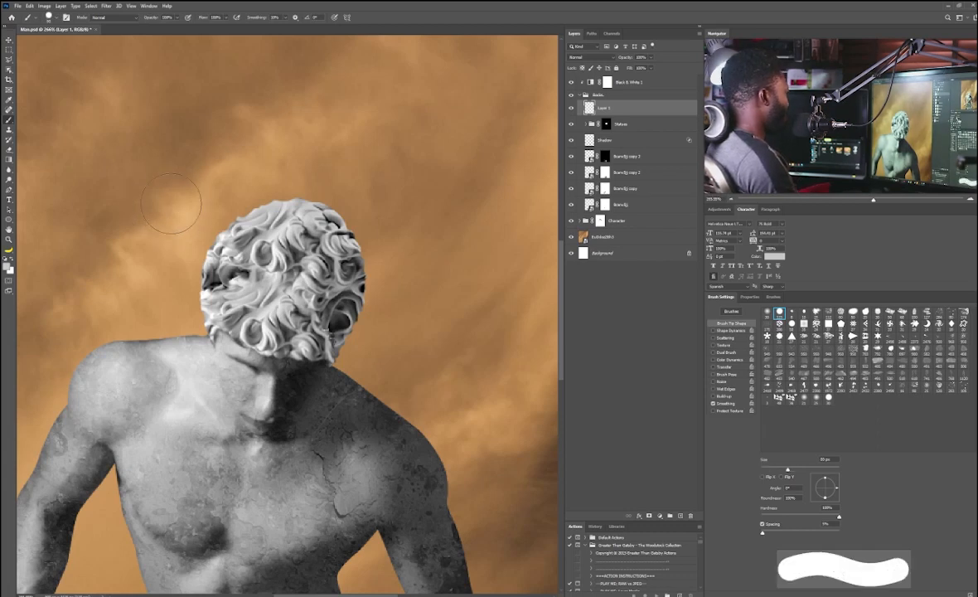
pyautogui.click(590, 57)
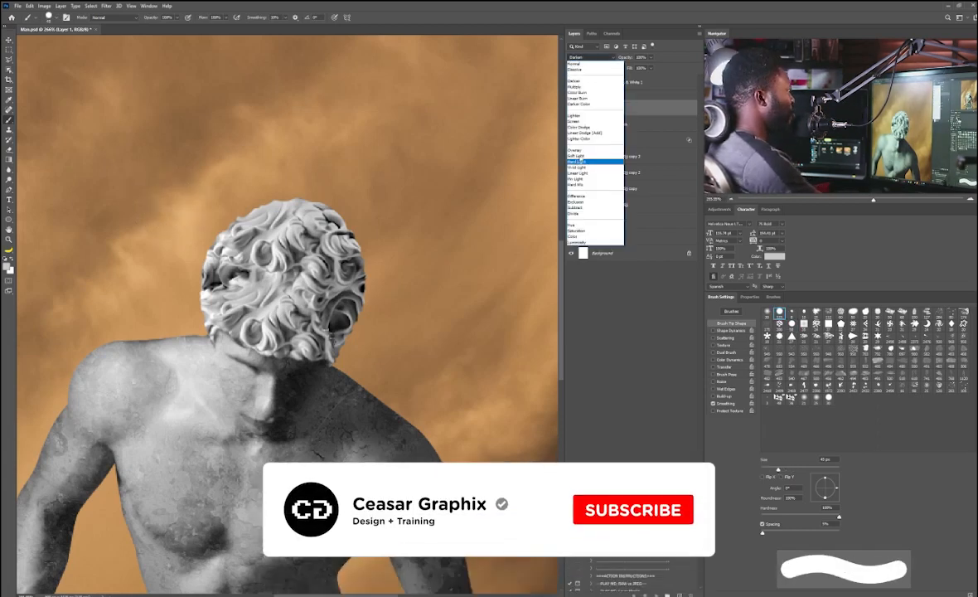
pyautogui.click(584, 87)
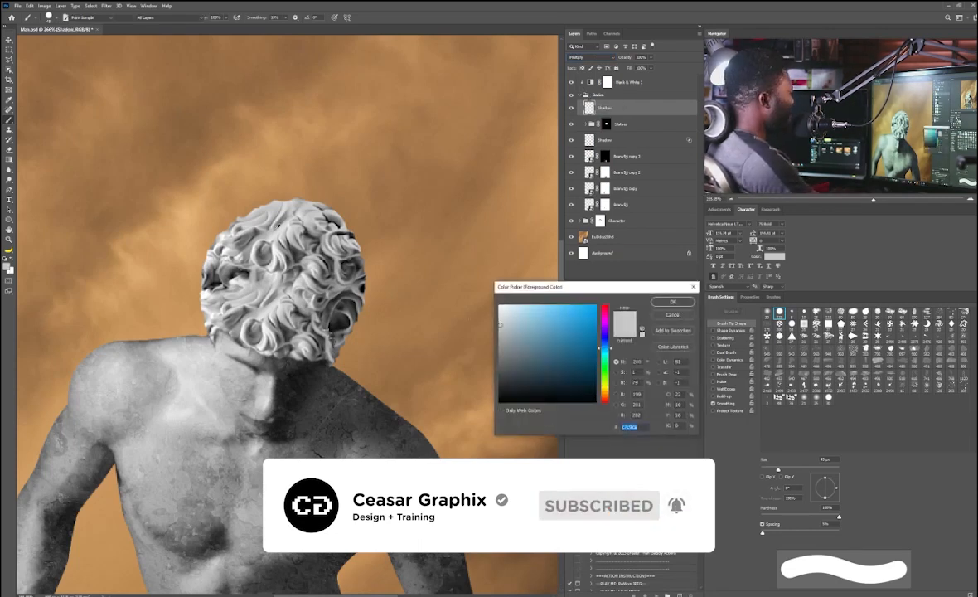
# Step: Pick a near-black foreground colour and paint a soft shadow over the right side of the statue head
pyautogui.click(499, 396)
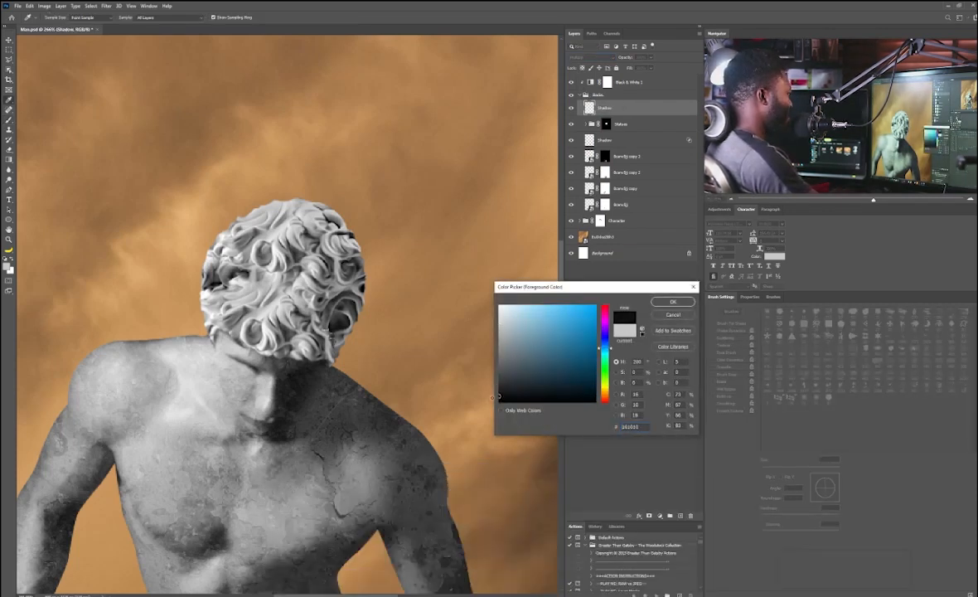
pyautogui.press('Return')
pyautogui.press('b')
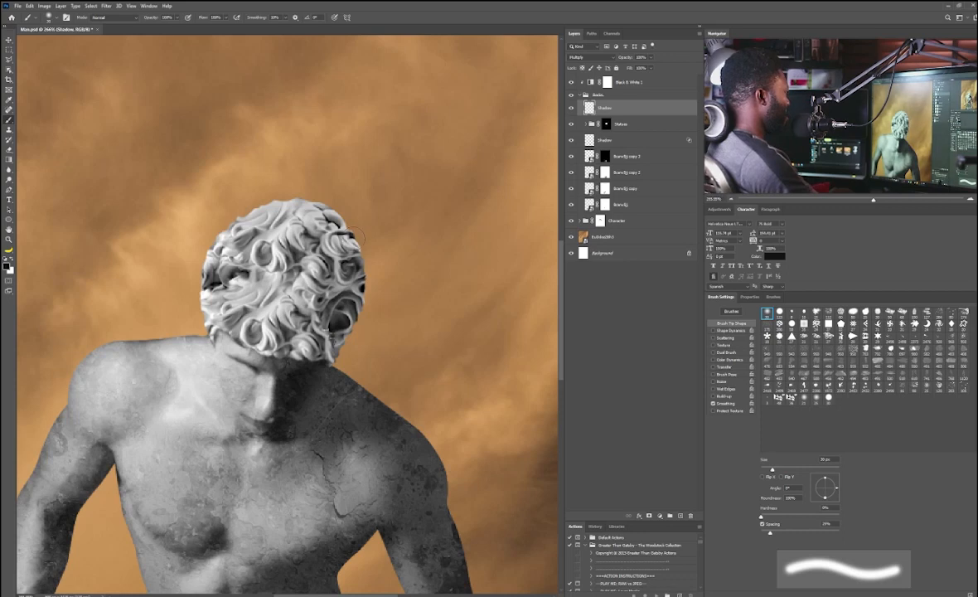
pyautogui.moveTo(353, 235)
pyautogui.mouseDown()
pyautogui.moveTo(361, 288)
pyautogui.moveTo(341, 347)
pyautogui.moveTo(354, 282)
pyautogui.moveTo(328, 312)
pyautogui.moveTo(362, 217)
pyautogui.moveTo(377, 239)
pyautogui.moveTo(343, 344)
pyautogui.moveTo(461, 246)
pyautogui.moveTo(330, 218)
pyautogui.moveTo(366, 247)
pyautogui.mouseUp()
pyautogui.press(']')
pyautogui.press(']')
pyautogui.press(']')
pyautogui.press(']')
pyautogui.press(']')
pyautogui.press('v')
pyautogui.hotkey('alt', '[')
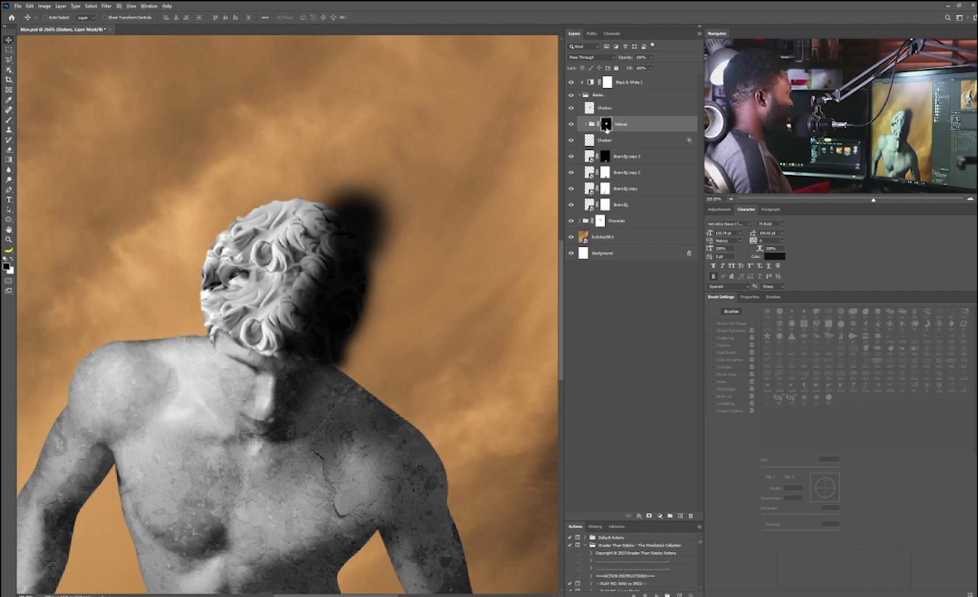
# Step: Copy the Statues group's mask onto the shadow layer so the shadow stays within the head
pyautogui.moveTo(606, 127); pyautogui.dragTo(606, 109)
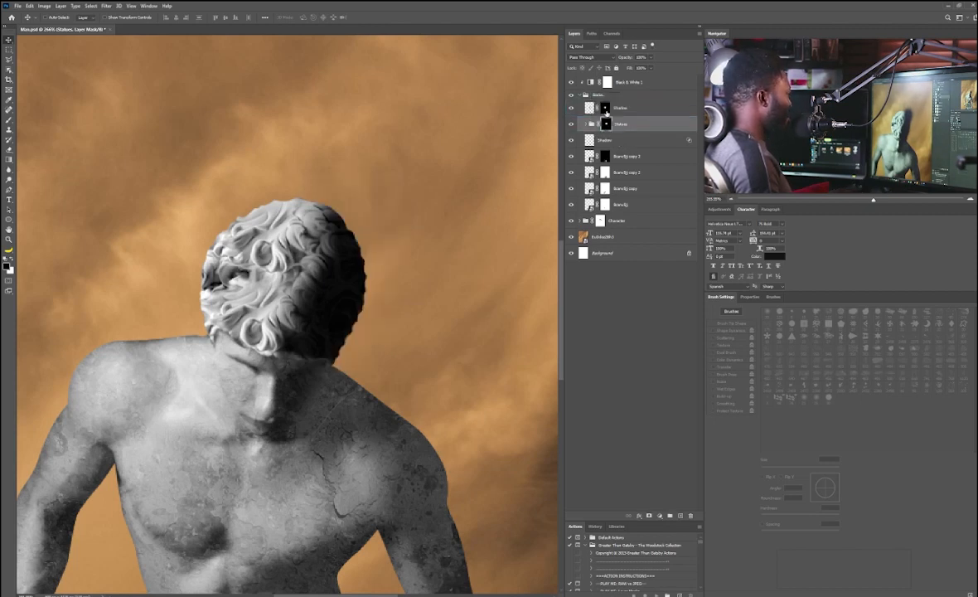
pyautogui.keyDown('ctrl'); pyautogui.click(349, 258); pyautogui.keyUp('ctrl')
pyautogui.scroll(-1, 349, 257)
pyautogui.scroll(2, 349, 253)
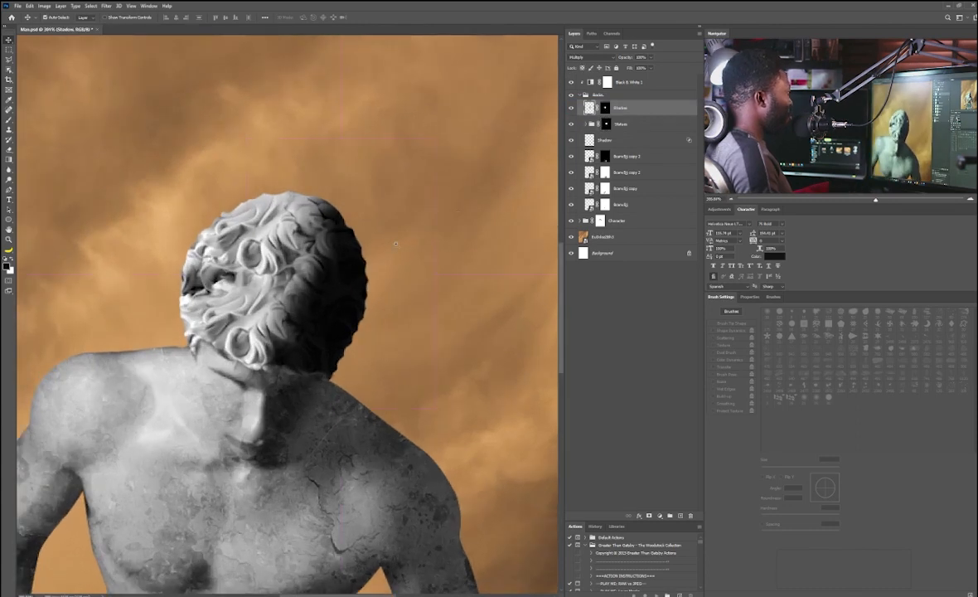
# Step: Adjust the shadow layer's Blending Options, splitting the Underlying Layer blend-if slider and lowering opacity to 64%
pyautogui.click(651, 58)
pyautogui.moveTo(652, 66); pyautogui.dragTo(643, 68)
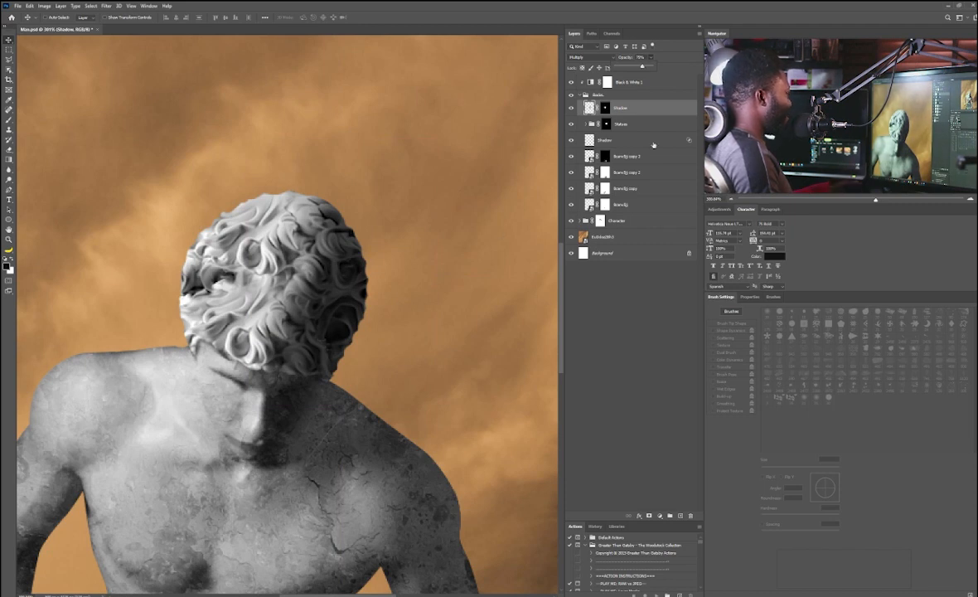
pyautogui.click(688, 111)
pyautogui.doubleClick(689, 111)
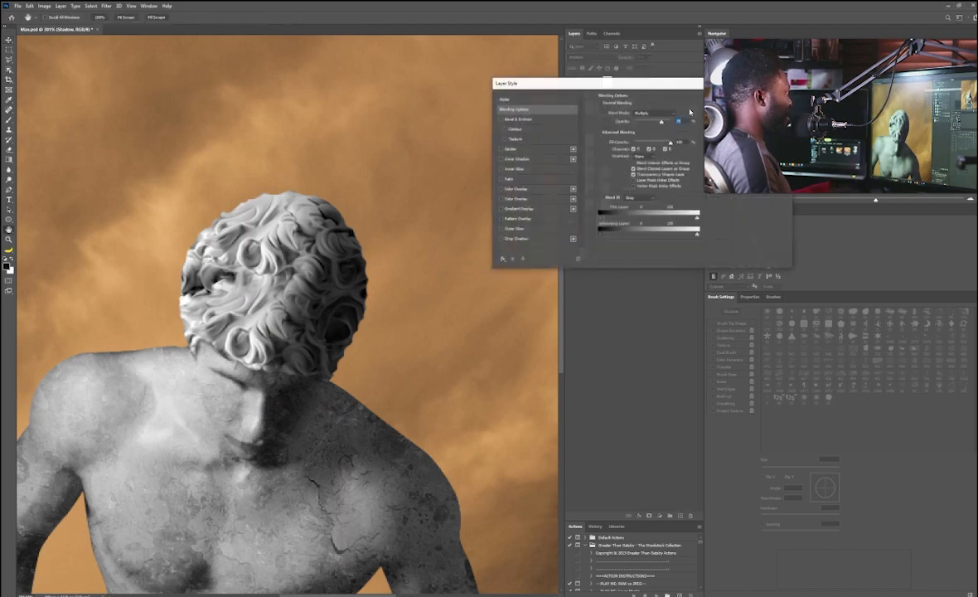
pyautogui.moveTo(694, 235); pyautogui.dragTo(654, 237)
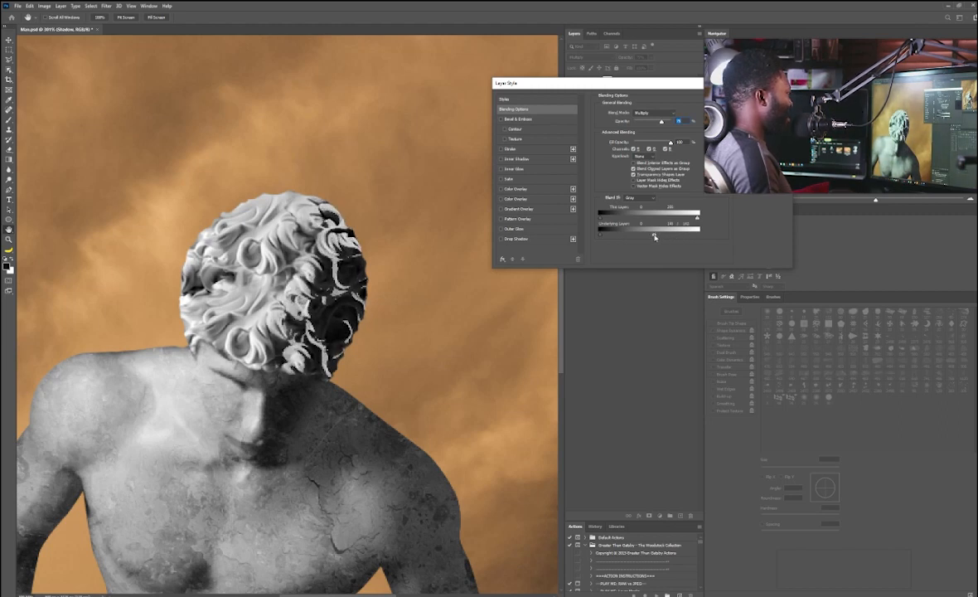
pyautogui.moveTo(655, 236)
pyautogui.mouseDown()
pyautogui.moveTo(693, 237)
pyautogui.moveTo(639, 236)
pyautogui.mouseUp()
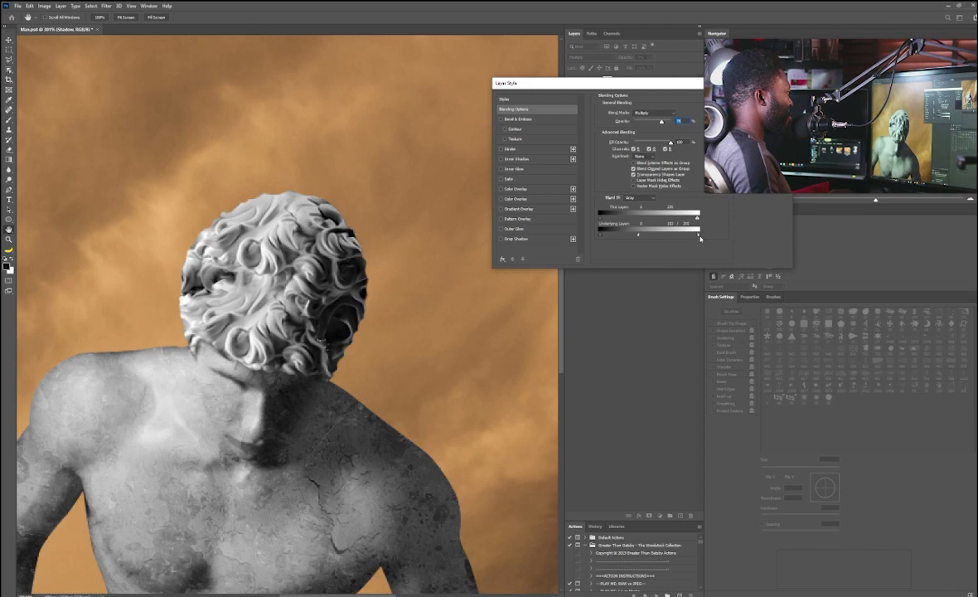
pyautogui.moveTo(643, 237); pyautogui.dragTo(650, 237)
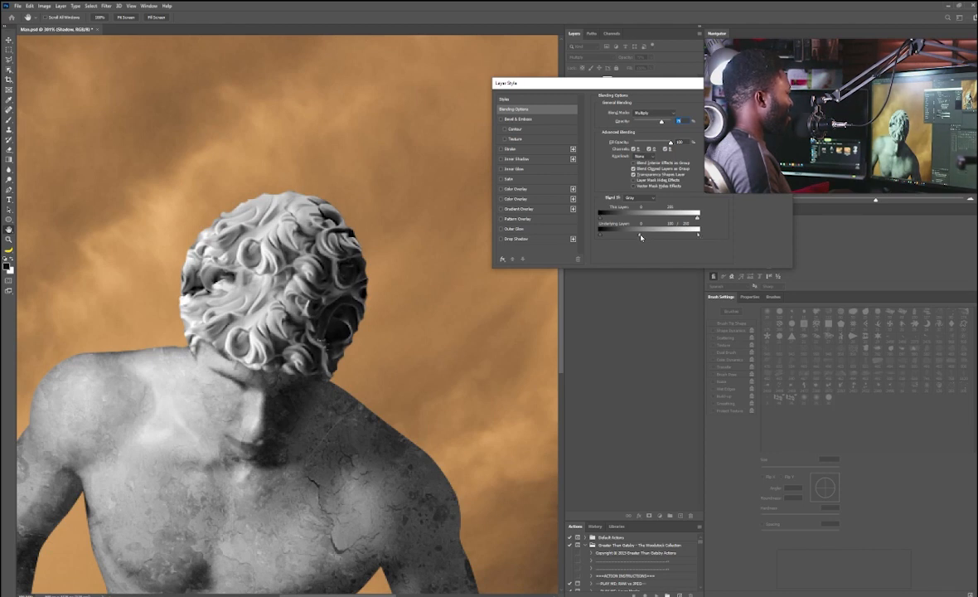
pyautogui.moveTo(664, 123); pyautogui.dragTo(658, 123)
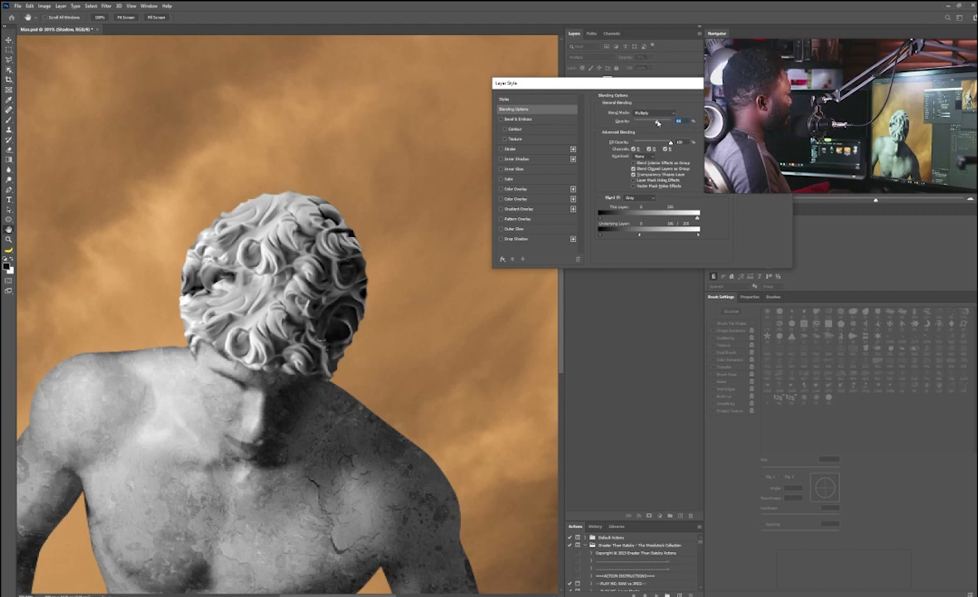
pyautogui.press('Return')
# Step: Duplicate the shadow layer and reset the copy's Underlying Layer blend-if slider to full range
pyautogui.scroll(-1, 377, 306)
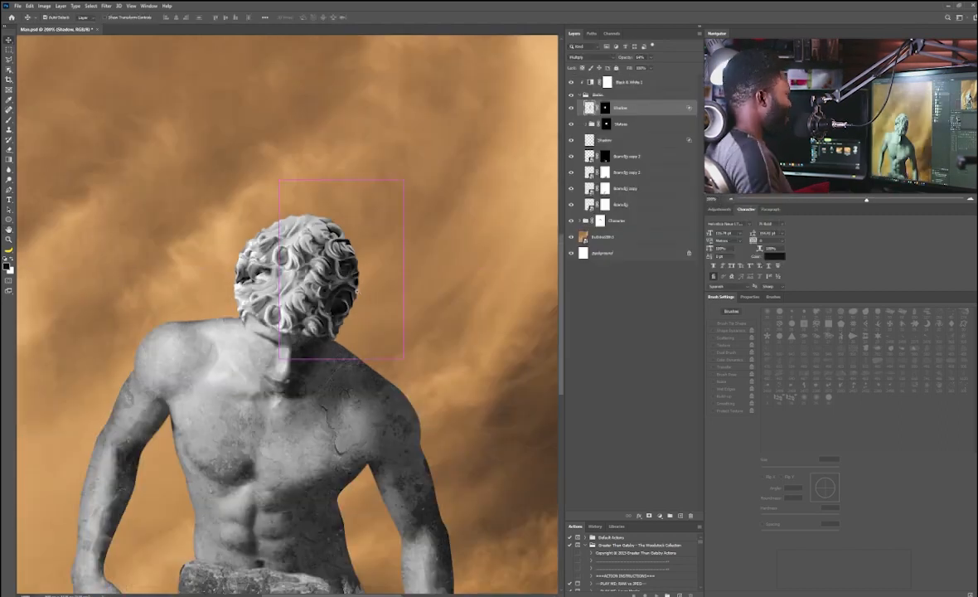
pyautogui.scroll(1, 382, 316)
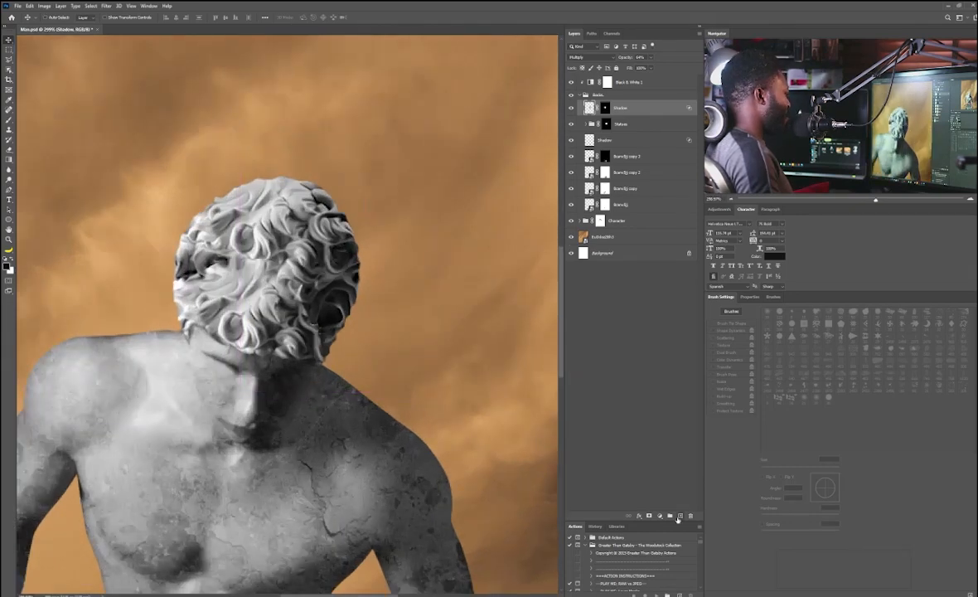
pyautogui.moveTo(634, 111); pyautogui.dragTo(681, 515)
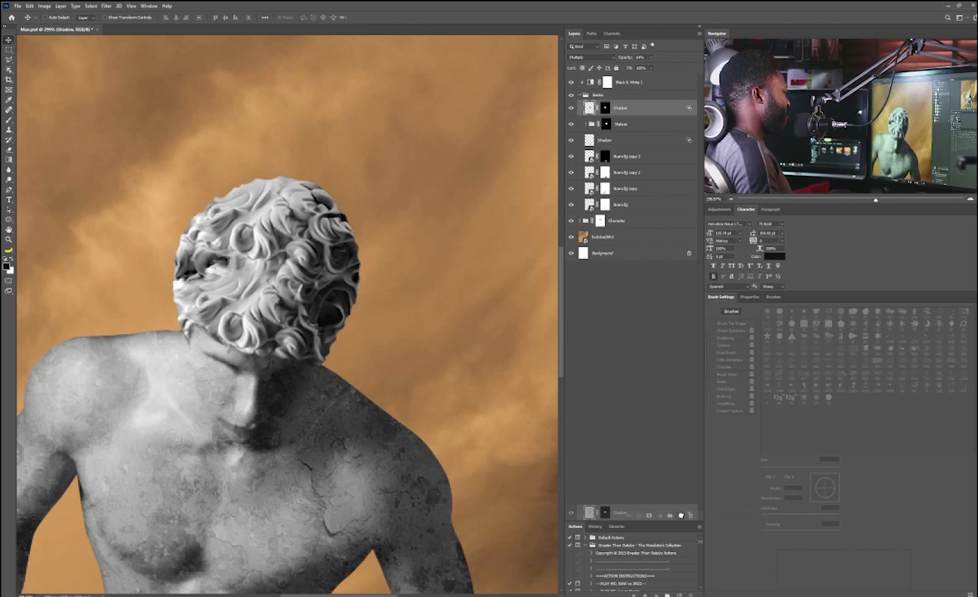
pyautogui.moveTo(681, 515); pyautogui.dragTo(682, 515)
pyautogui.doubleClick(650, 108)
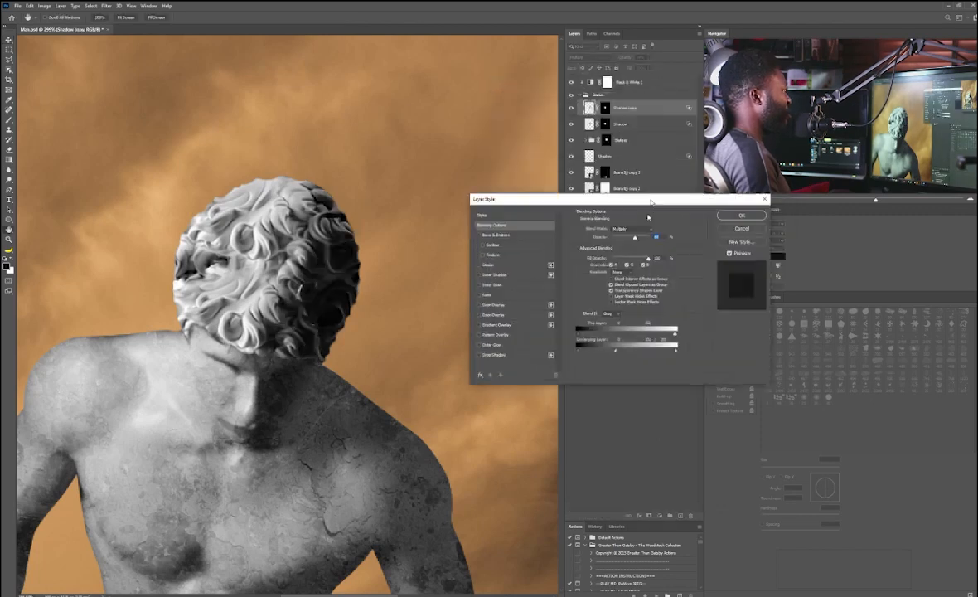
pyautogui.moveTo(597, 421); pyautogui.dragTo(687, 419)
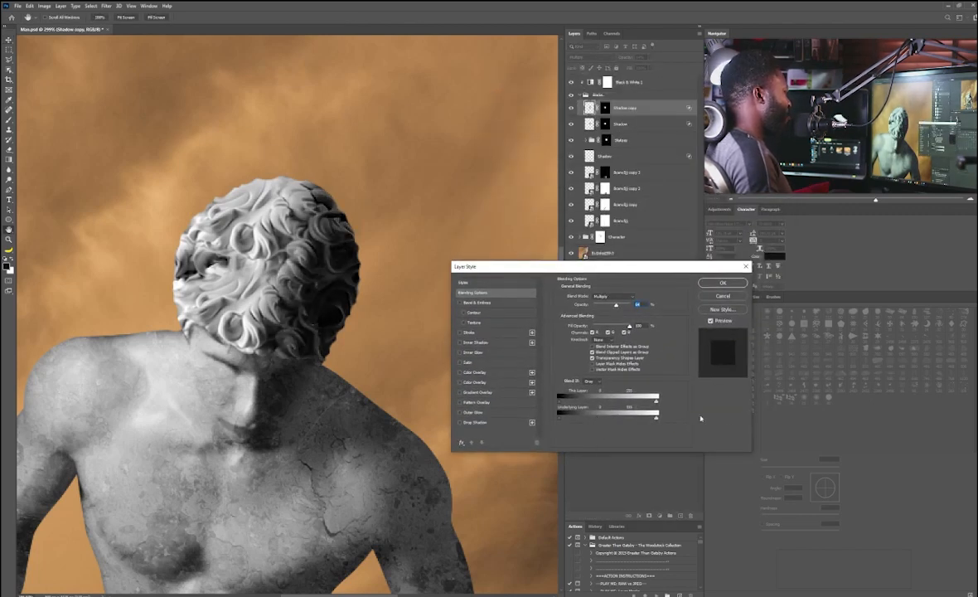
pyautogui.click(723, 284)
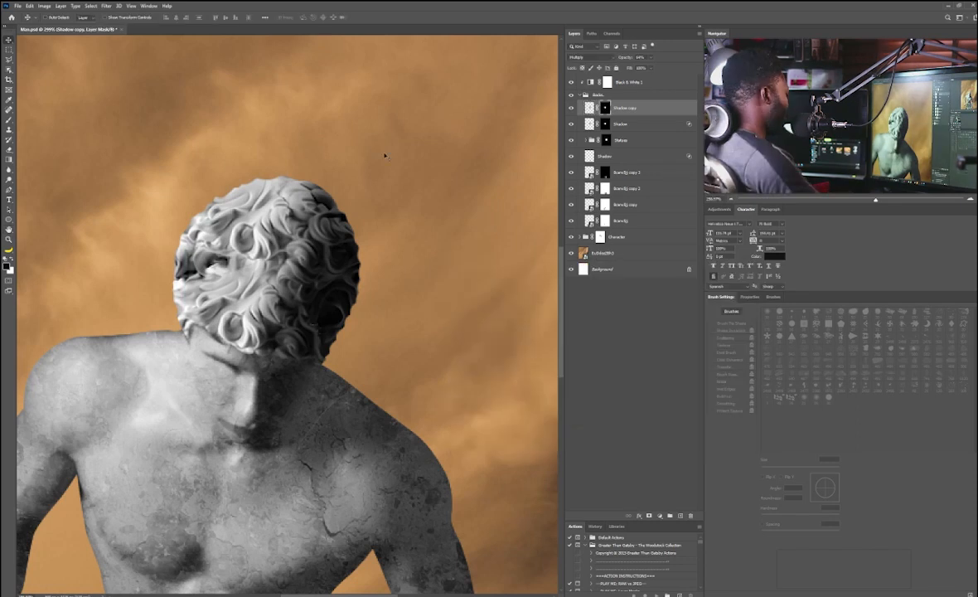
# Step: Set the brush flow to 10% and paint on the shadow copy's mask near the head's lower right edge
pyautogui.press('b')
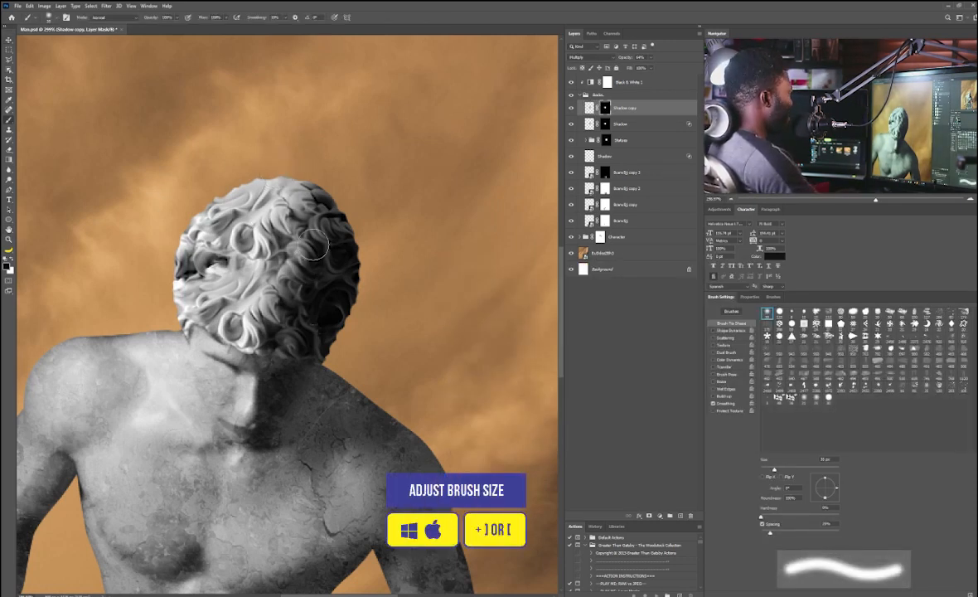
pyautogui.click(225, 18)
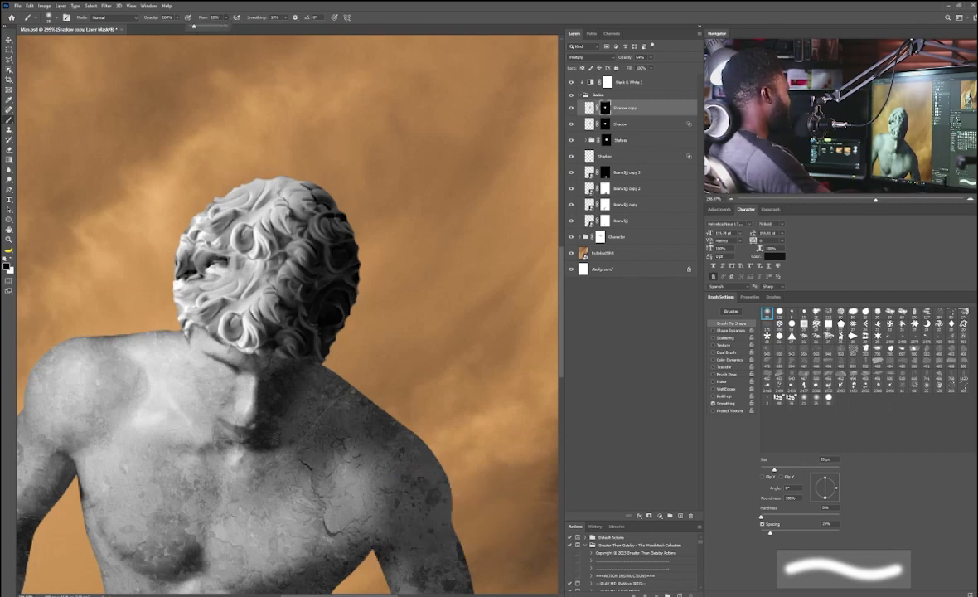
pyautogui.click(306, 275)
pyautogui.press(']')
pyautogui.press(']')
pyautogui.press(']')
pyautogui.press(']')
pyautogui.press('[')
pyautogui.moveTo(297, 251)
pyautogui.mouseDown()
pyautogui.moveTo(321, 248)
pyautogui.moveTo(313, 283)
pyautogui.moveTo(283, 304)
pyautogui.moveTo(315, 306)
pyautogui.moveTo(313, 316)
pyautogui.moveTo(323, 310)
pyautogui.moveTo(330, 253)
pyautogui.moveTo(336, 281)
pyautogui.moveTo(311, 334)
pyautogui.moveTo(312, 361)
pyautogui.moveTo(300, 326)
pyautogui.moveTo(370, 271)
pyautogui.moveTo(343, 174)
pyautogui.moveTo(308, 310)
pyautogui.mouseUp()
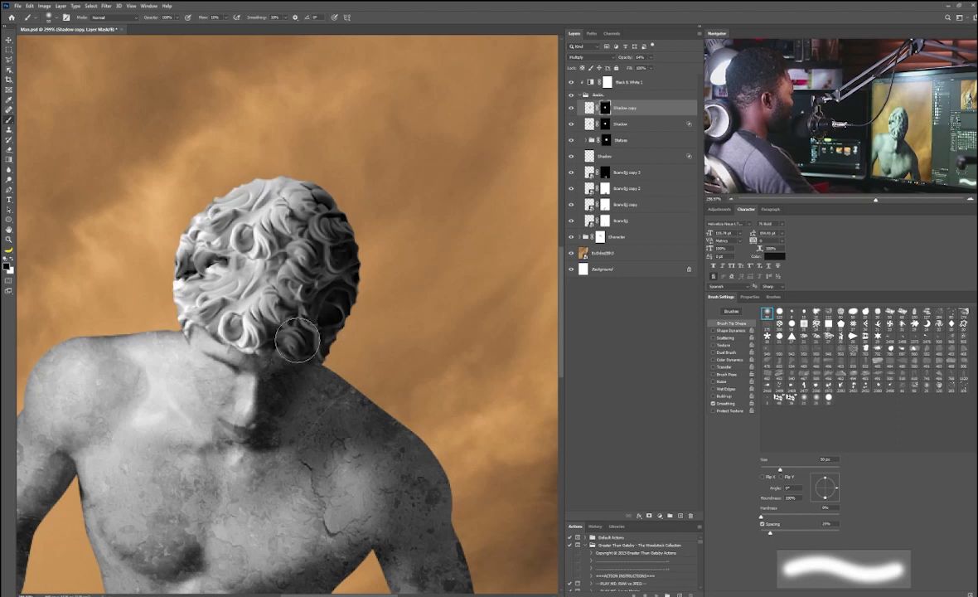
pyautogui.scroll(-4, 323, 282)
pyautogui.scroll(3, 327, 273)
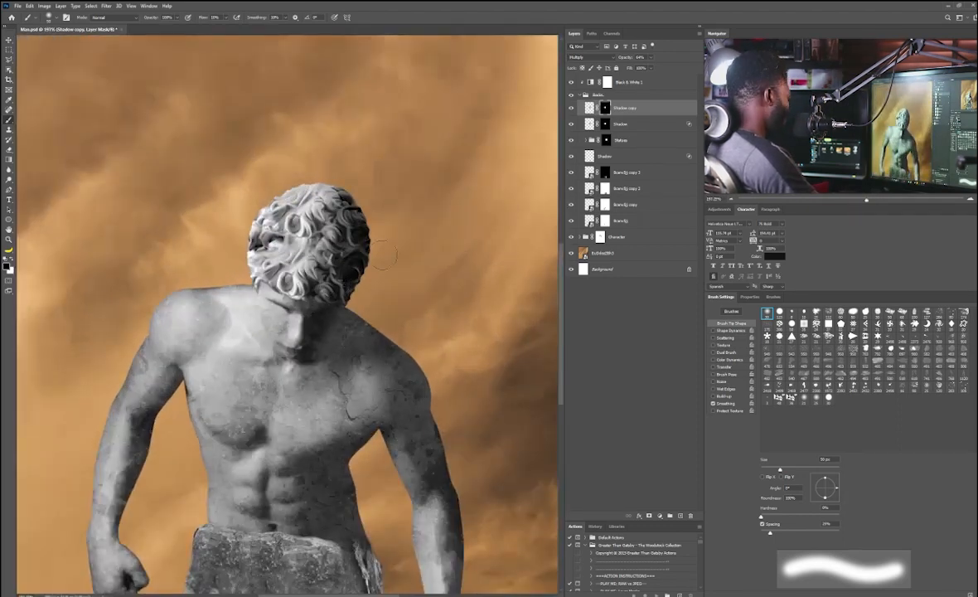
pyautogui.moveTo(306, 247)
pyautogui.mouseDown()
pyautogui.moveTo(278, 249)
pyautogui.moveTo(290, 250)
pyautogui.mouseUp()
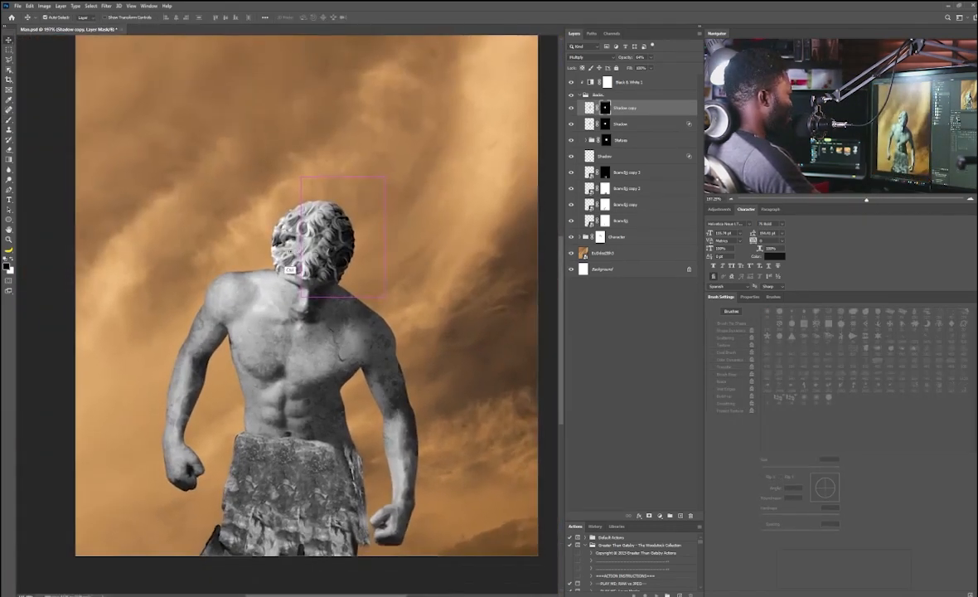
# Step: Create a new layer named Burn above Black & White 1, set to Overlay and filled with 50% neutral gray
pyautogui.click(585, 95)
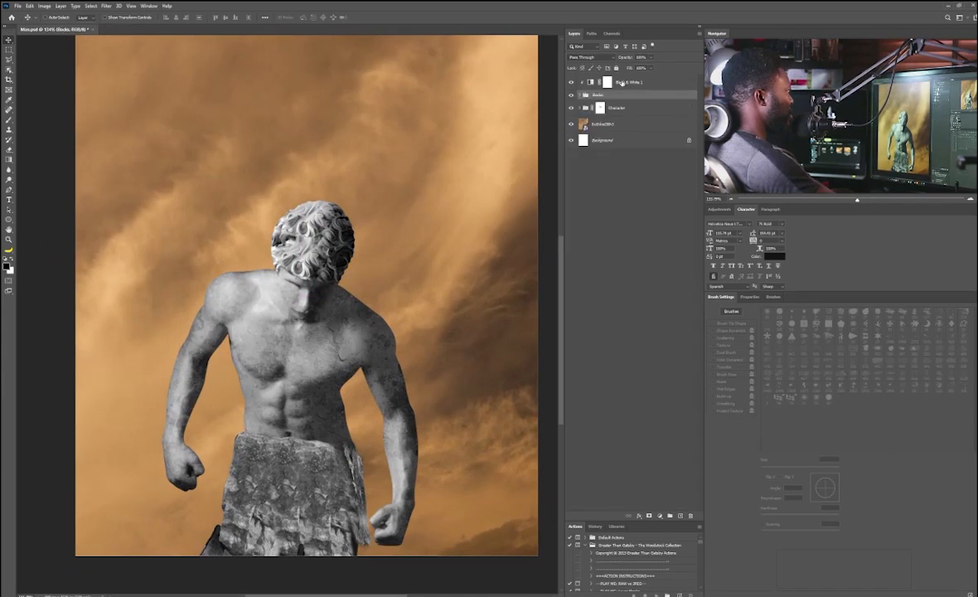
pyautogui.click(621, 83)
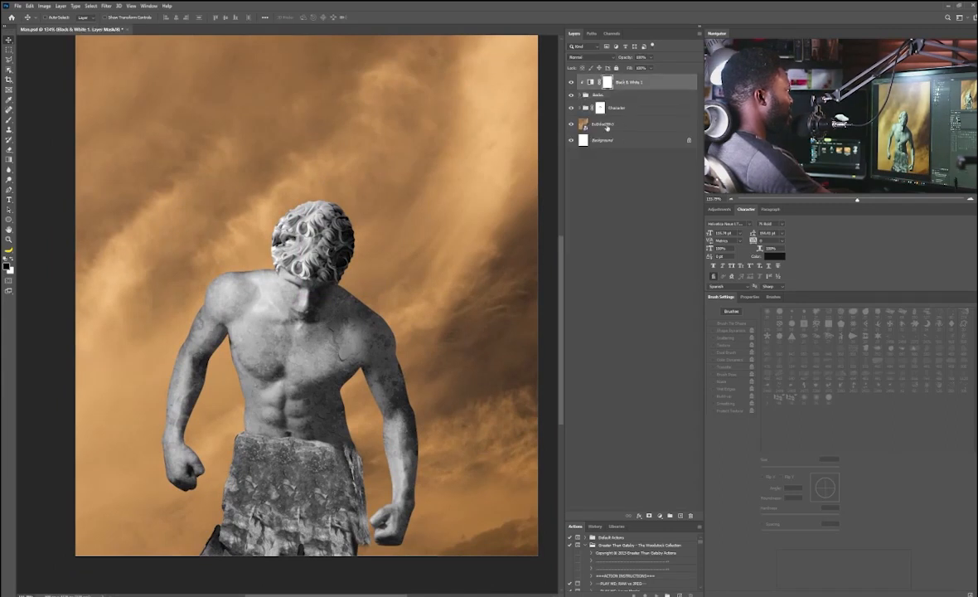
pyautogui.keyDown('alt'); pyautogui.click(680, 515); pyautogui.keyUp('alt')
pyautogui.write('D')
pyautogui.write('urn')
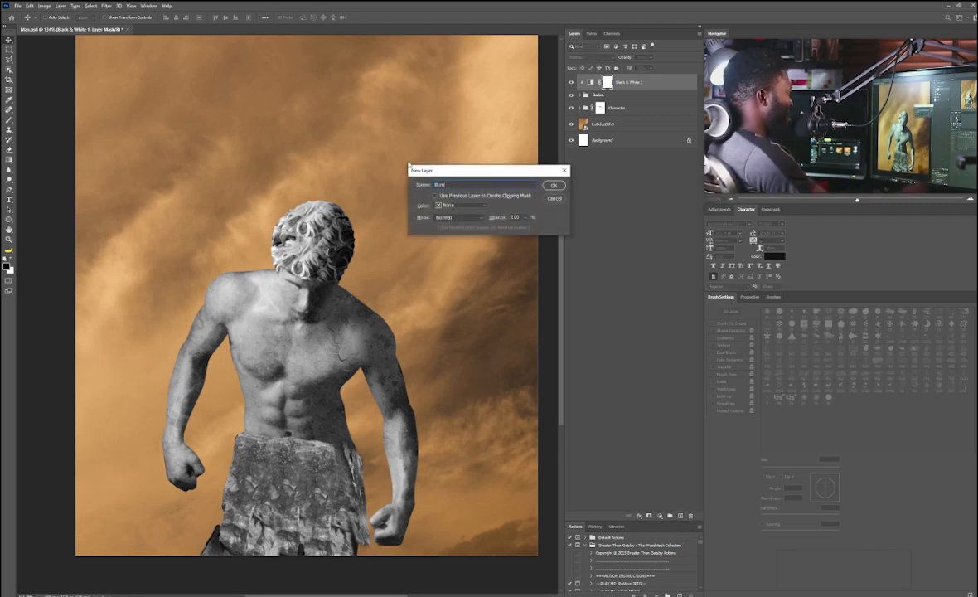
pyautogui.click(458, 217)
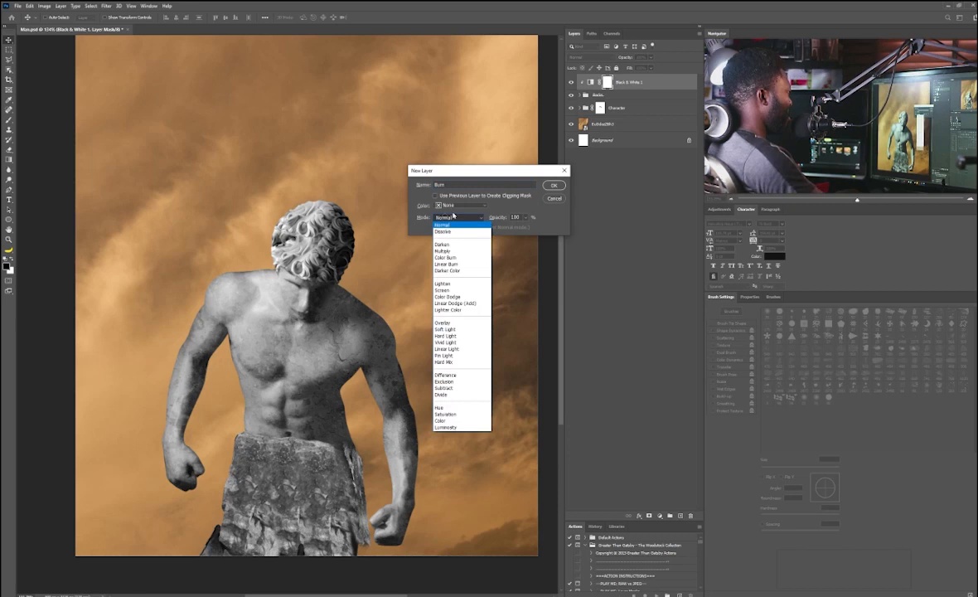
pyautogui.click(454, 323)
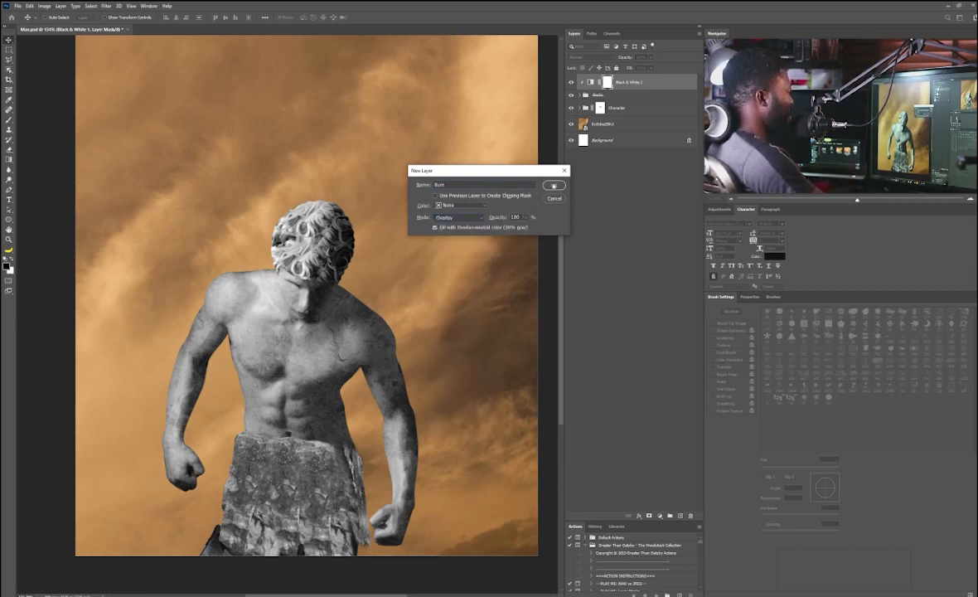
pyautogui.click(555, 185)
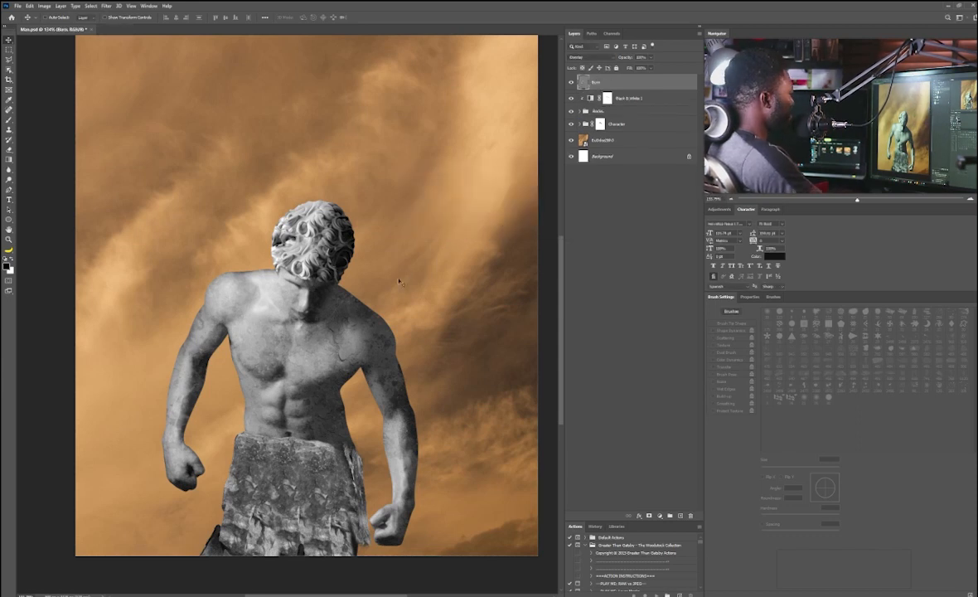
pyautogui.moveTo(295, 332); pyautogui.dragTo(315, 352)
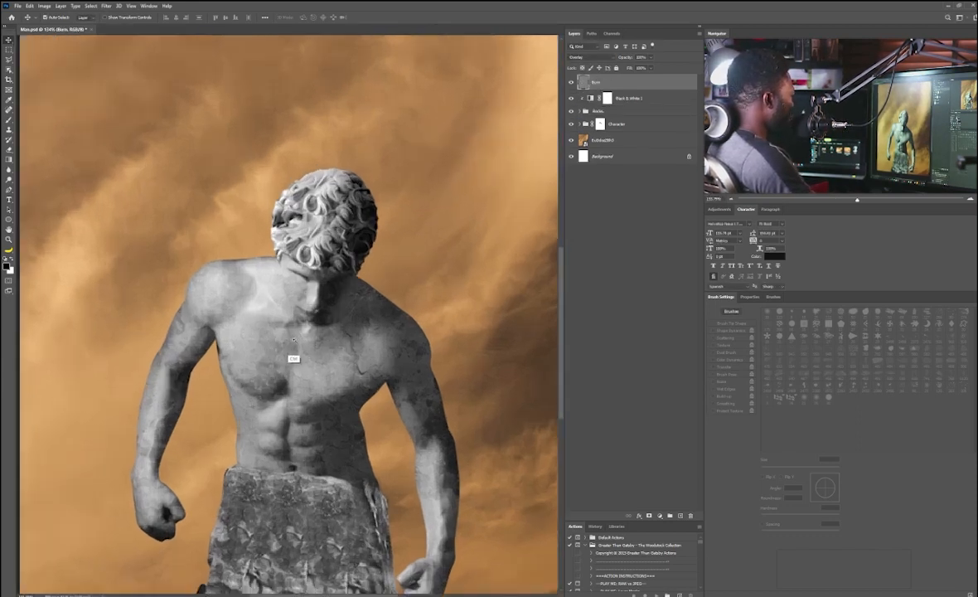
# Step: Load the body's outline as a selection and turn it into a layer mask on the Burn layer
pyautogui.moveTo(295, 307); pyautogui.dragTo(330, 250)
pyautogui.click(587, 111)
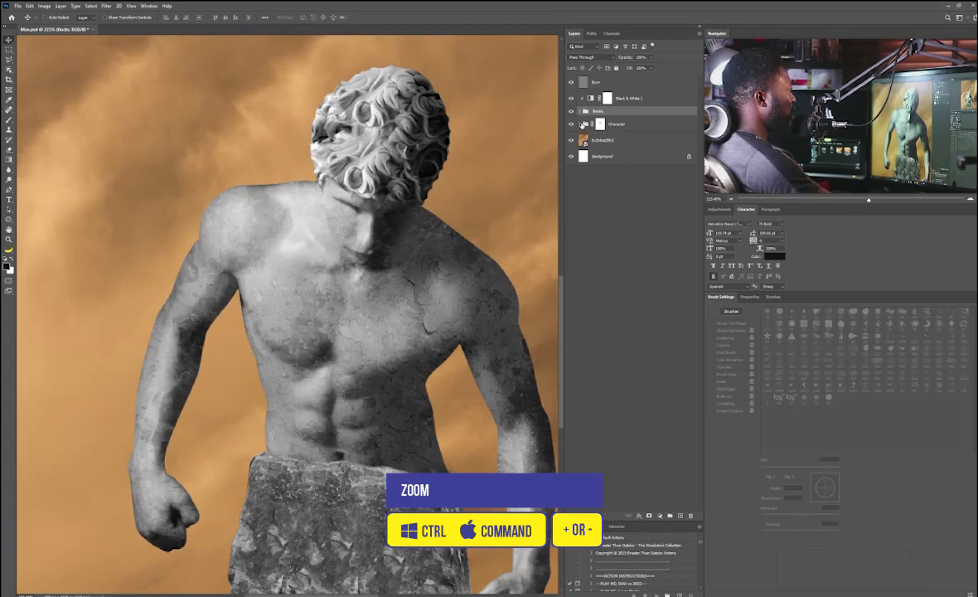
pyautogui.click(583, 123)
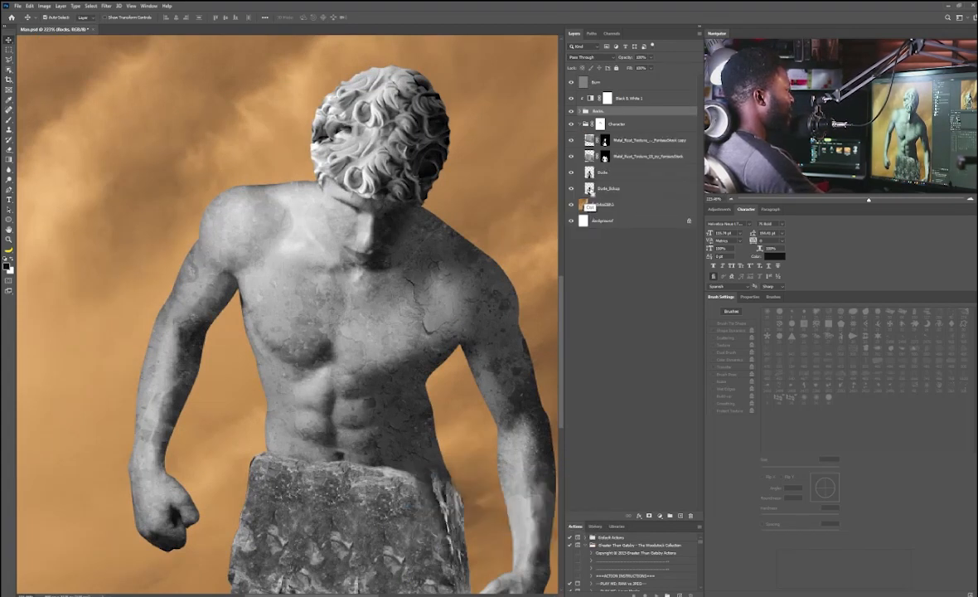
pyautogui.keyDown('ctrl'); pyautogui.click(589, 192); pyautogui.keyUp('ctrl')
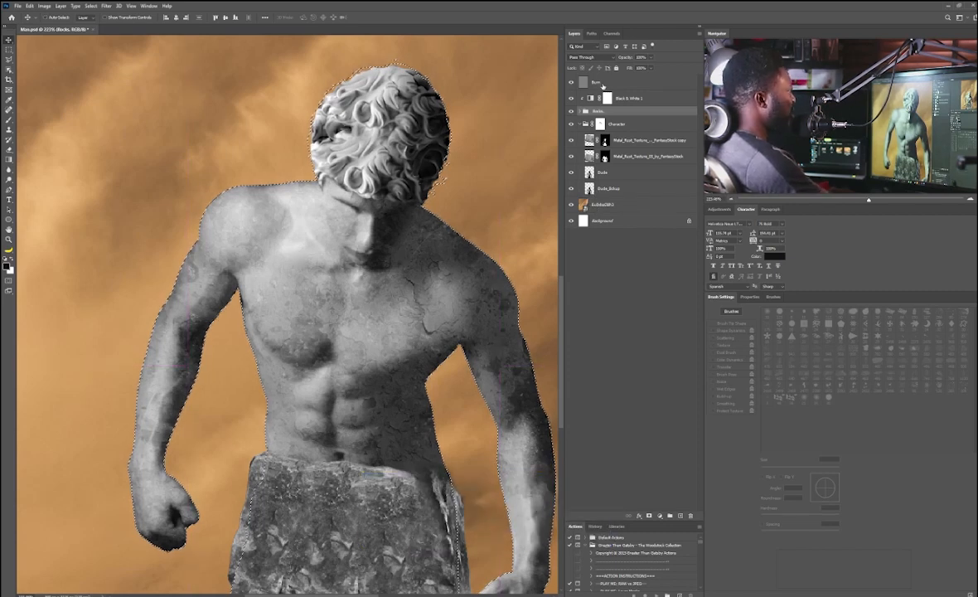
pyautogui.click(602, 83)
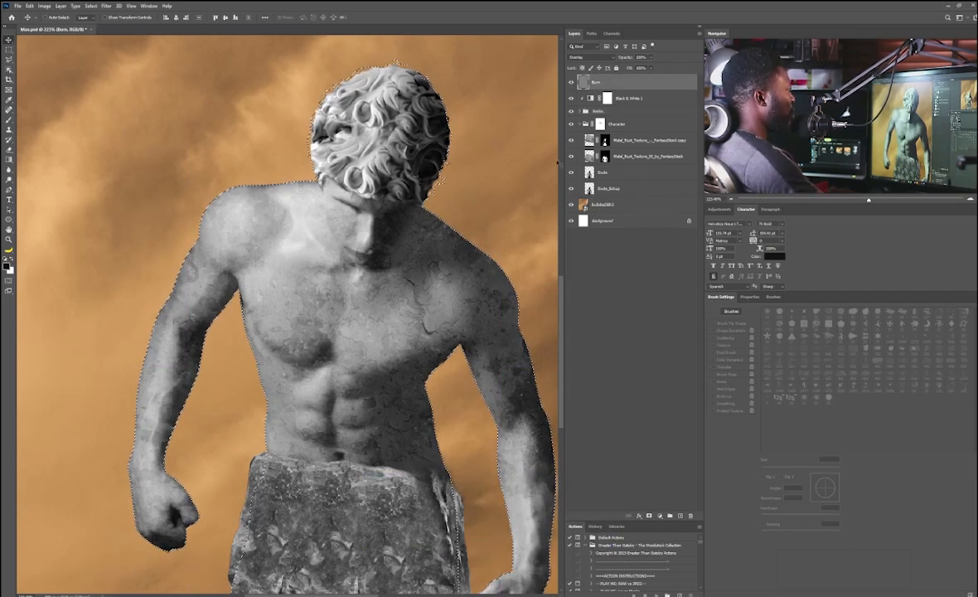
pyautogui.click(649, 516)
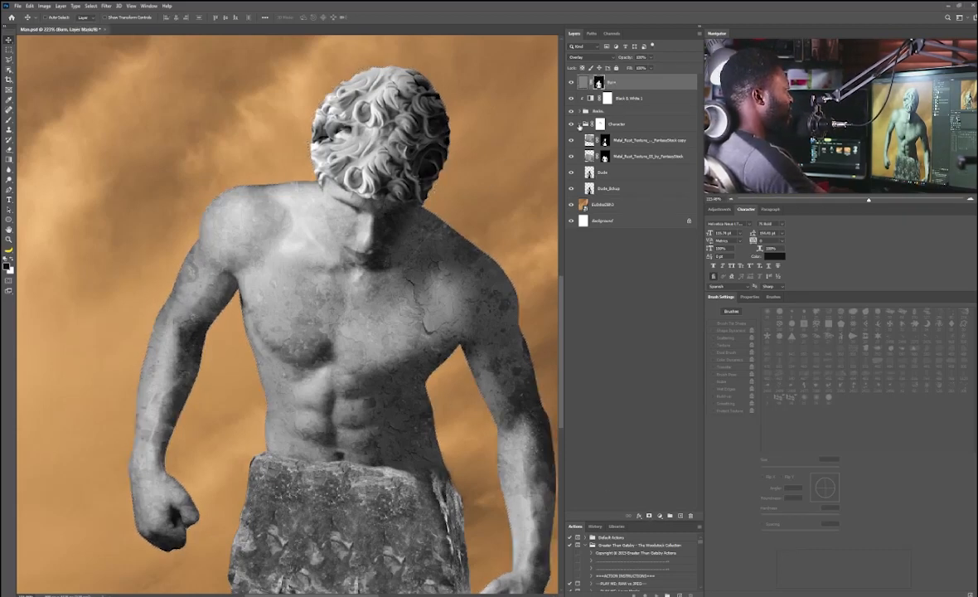
pyautogui.click(580, 123)
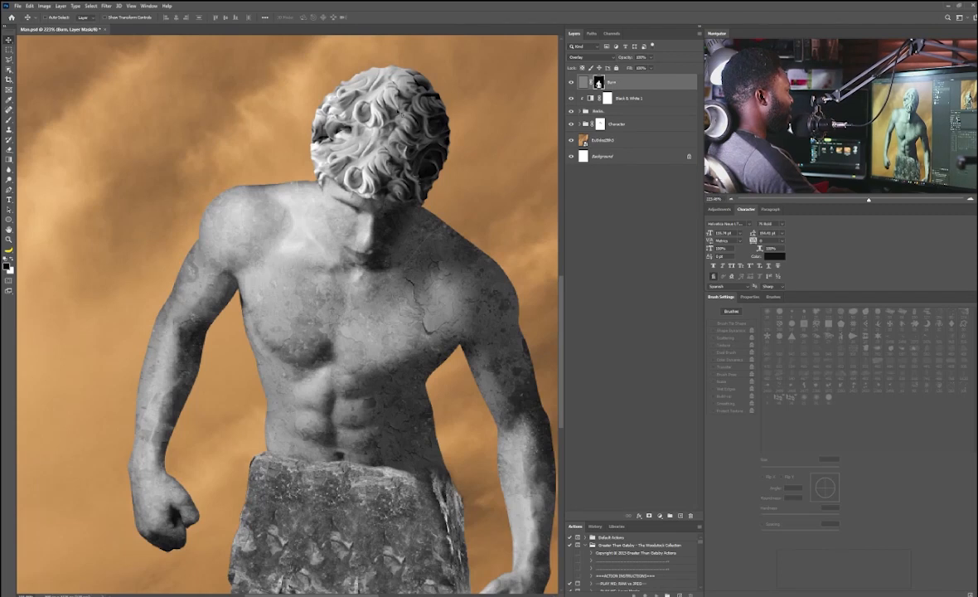
# Step: Switch to the Burn tool and burn a shadow across the upper chest beneath the head on the Burn layer
pyautogui.moveTo(448, 201); pyautogui.dragTo(357, 201)
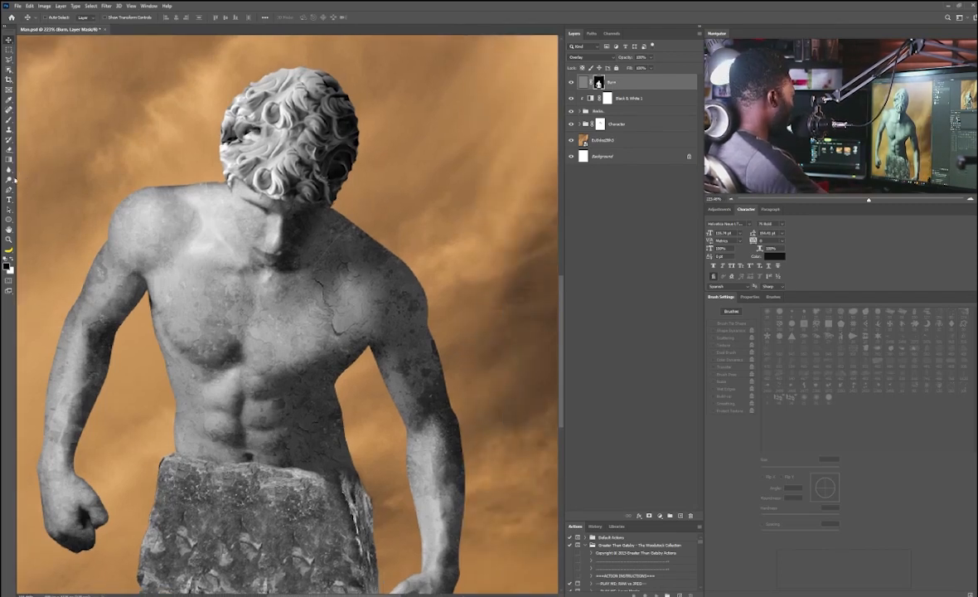
pyautogui.rightClick(9, 180)
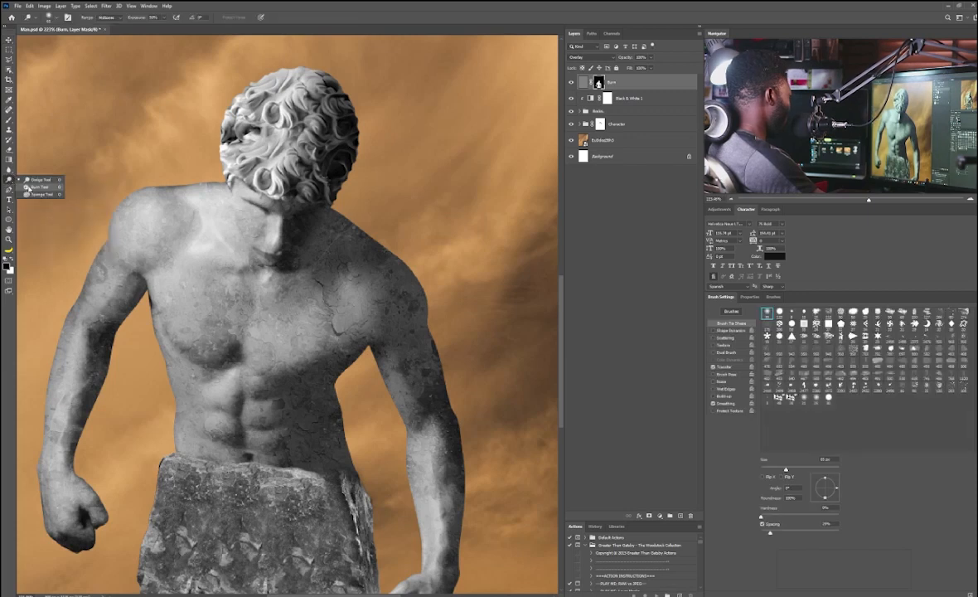
pyautogui.click(37, 184)
pyautogui.scroll(3, 340, 229)
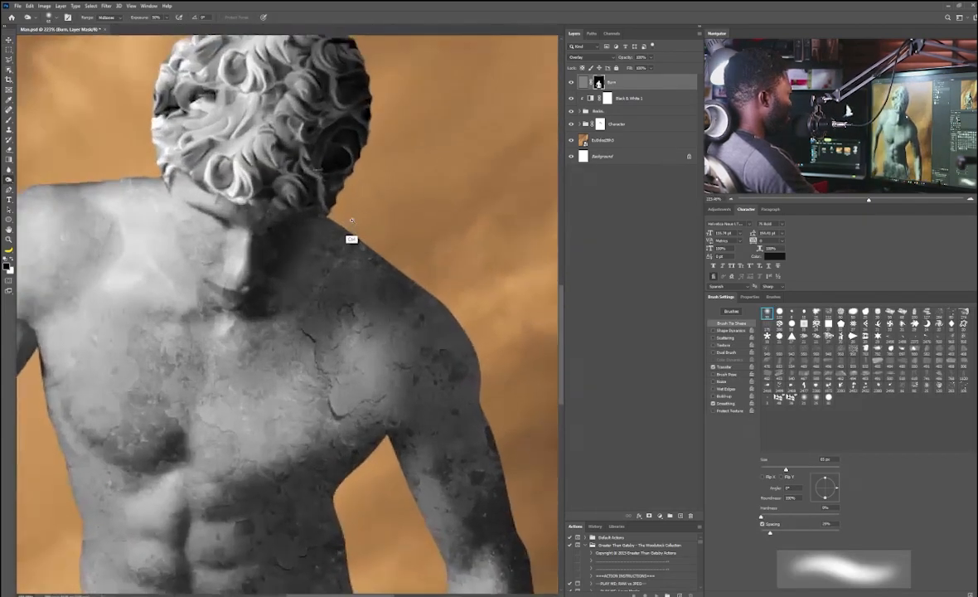
pyautogui.scroll(-1, 308, 227)
pyautogui.moveTo(308, 227); pyautogui.dragTo(308, 307)
pyautogui.press('[')
pyautogui.press('[')
pyautogui.press('[')
pyautogui.press('[')
pyautogui.click(583, 82)
pyautogui.moveTo(176, 292)
pyautogui.mouseDown()
pyautogui.moveTo(277, 210)
pyautogui.moveTo(315, 259)
pyautogui.mouseUp()
# Step: Resize the brush and burn deeper shadows over the neck, shoulders, left arm and chest
pyautogui.press('[')
pyautogui.press('[')
pyautogui.press('[')
pyautogui.press('[')
pyautogui.press('[')
pyautogui.press('[')
pyautogui.press('[')
pyautogui.press('[')
pyautogui.press(']')
pyautogui.press(']')
pyautogui.press(']')
pyautogui.press(']')
pyautogui.press(']')
pyautogui.press(']')
pyautogui.press(']')
pyautogui.moveTo(207, 205); pyautogui.dragTo(220, 238)
pyautogui.moveTo(255, 197); pyautogui.dragTo(210, 197)
pyautogui.moveTo(100, 318)
pyautogui.mouseDown()
pyautogui.moveTo(161, 224)
pyautogui.moveTo(125, 247)
pyautogui.mouseUp()
pyautogui.moveTo(159, 321)
pyautogui.mouseDown()
pyautogui.moveTo(203, 194)
pyautogui.moveTo(131, 405)
pyautogui.mouseUp()
pyautogui.moveTo(296, 363); pyautogui.dragTo(211, 282)
pyautogui.moveTo(212, 282)
pyautogui.mouseDown()
pyautogui.moveTo(203, 408)
pyautogui.moveTo(247, 298)
pyautogui.moveTo(206, 338)
pyautogui.moveTo(304, 254)
pyautogui.moveTo(403, 351)
pyautogui.moveTo(285, 397)
pyautogui.moveTo(245, 487)
pyautogui.moveTo(352, 452)
pyautogui.moveTo(408, 482)
pyautogui.mouseUp()
# Step: Burn shadows along the right arm and the side of the torso
pyautogui.moveTo(464, 442)
pyautogui.mouseDown()
pyautogui.moveTo(344, 397)
pyautogui.moveTo(360, 535)
pyautogui.mouseUp()
pyautogui.moveTo(324, 290); pyautogui.dragTo(361, 450)
pyautogui.moveTo(326, 227)
pyautogui.mouseDown()
pyautogui.moveTo(404, 220)
pyautogui.moveTo(480, 490)
pyautogui.mouseUp()
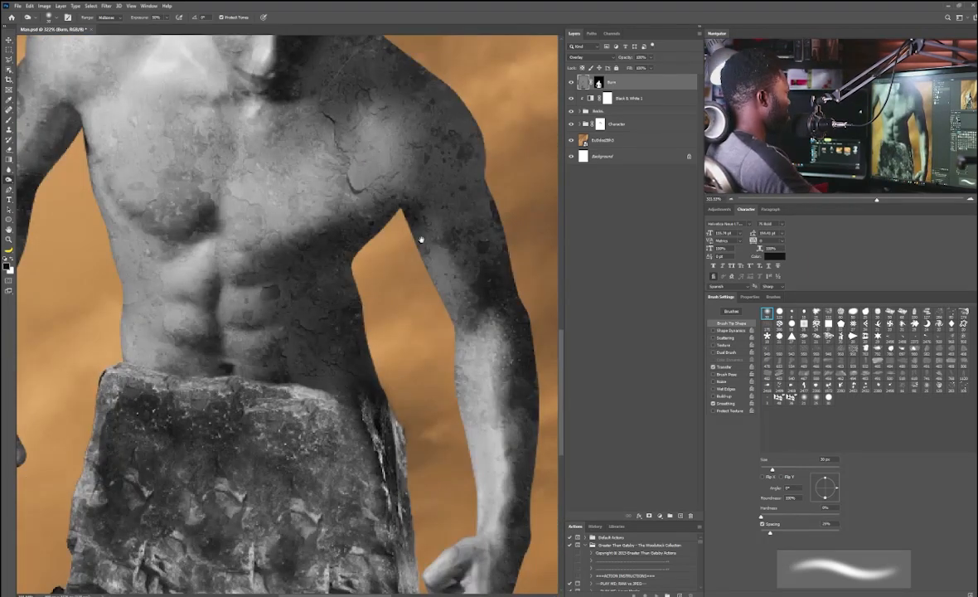
pyautogui.moveTo(421, 238); pyautogui.dragTo(364, 445)
pyautogui.moveTo(409, 321)
pyautogui.mouseDown()
pyautogui.moveTo(286, 242)
pyautogui.moveTo(323, 423)
pyautogui.mouseUp()
pyautogui.moveTo(412, 236); pyautogui.dragTo(334, 310)
pyautogui.moveTo(338, 239); pyautogui.dragTo(303, 317)
pyautogui.hotkey('ctrl', '0')
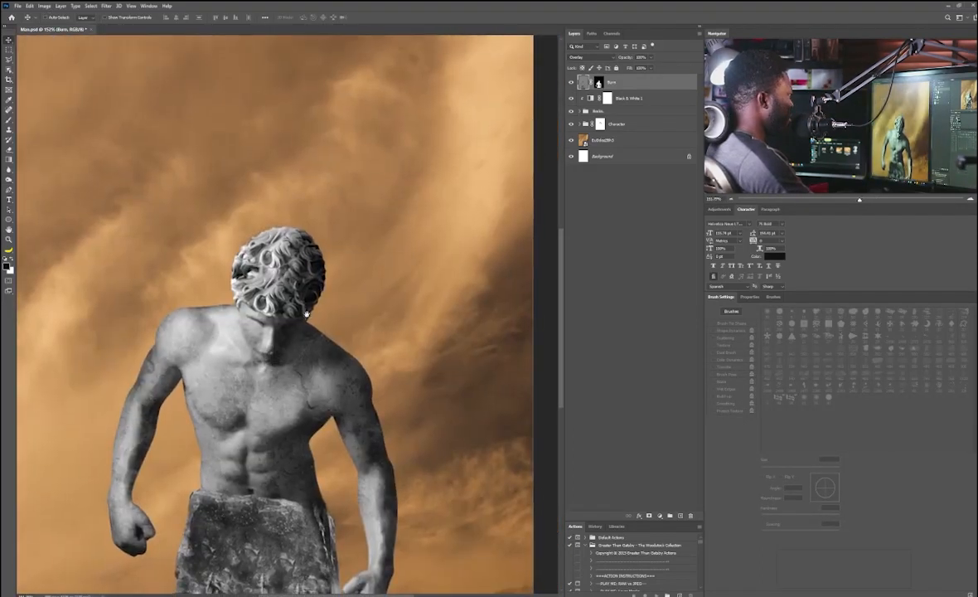
# Step: Create a Color Dodge layer named Light_Fx_1 above the sky layer, filled with dodge-neutral black
pyautogui.click(604, 141)
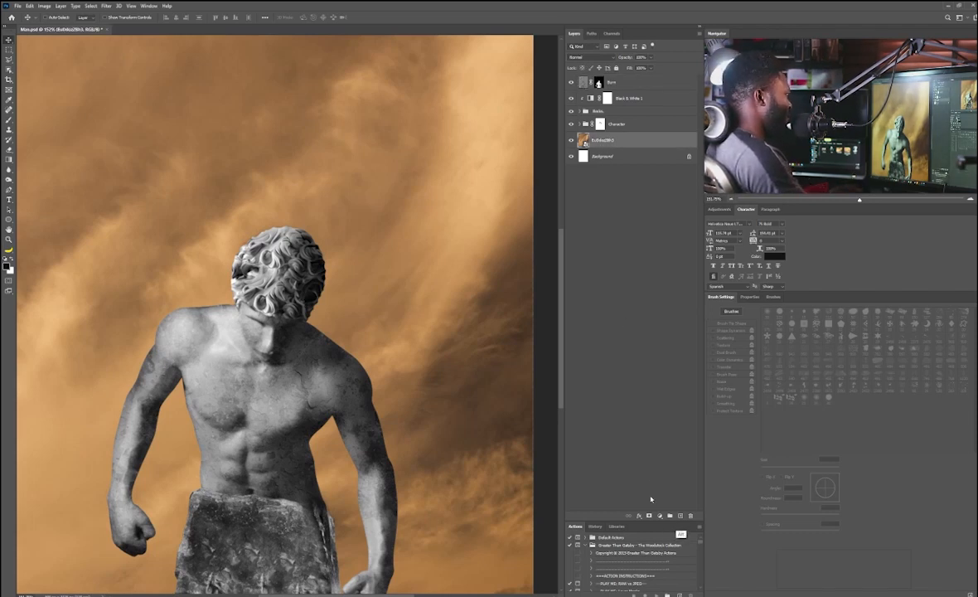
pyautogui.hotkey('ctrl', 'shift', 'n')
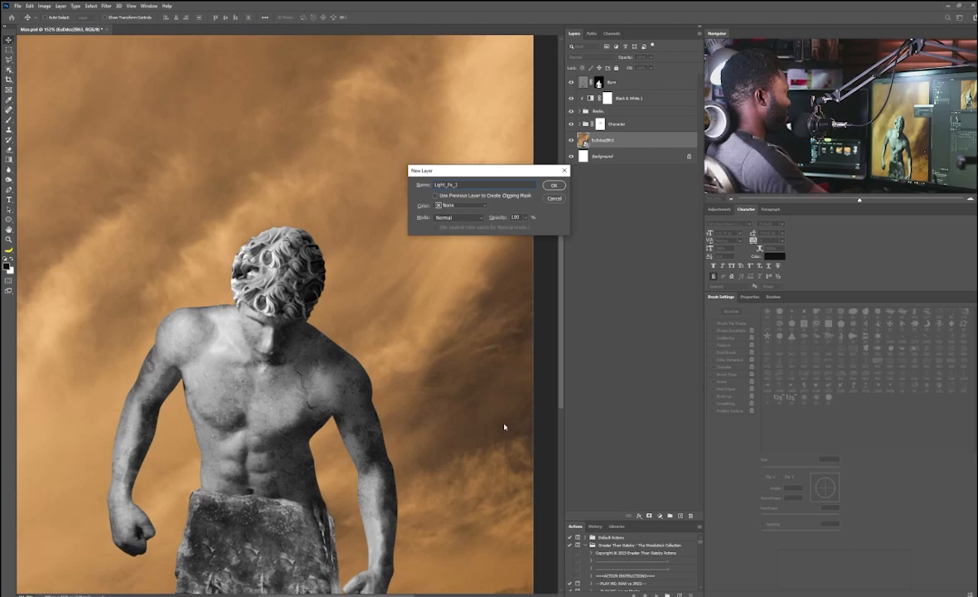
pyautogui.click(453, 218)
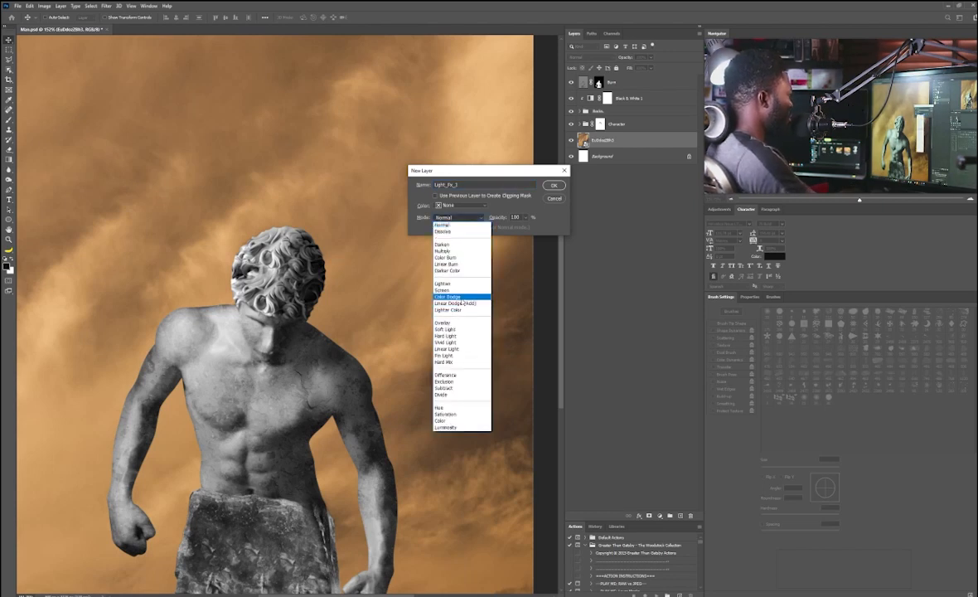
pyautogui.click(427, 284)
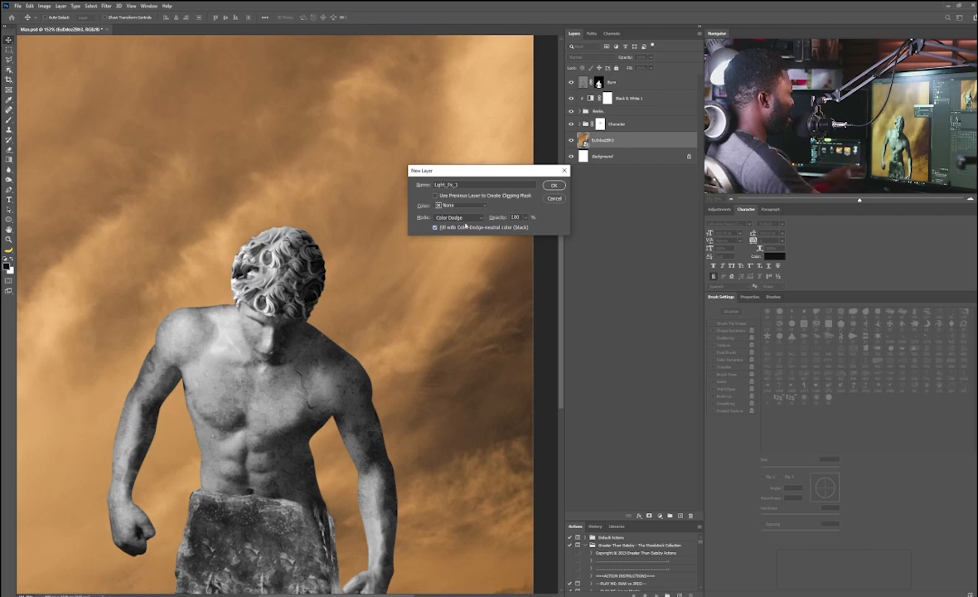
pyautogui.click(553, 187)
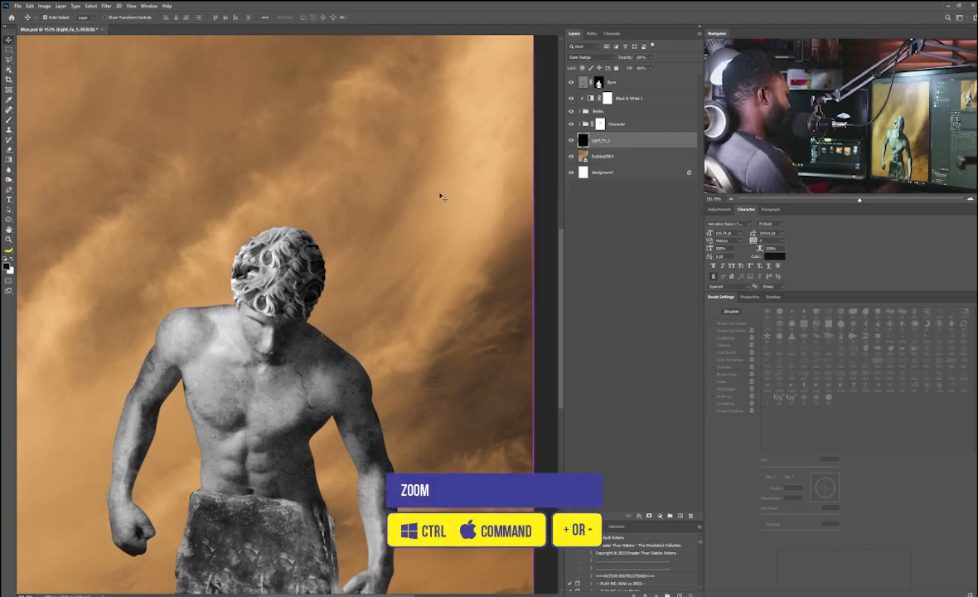
# Step: Set the foreground color to a pale peach tone sampled from the sky
pyautogui.hotkey('ctrl', '-')
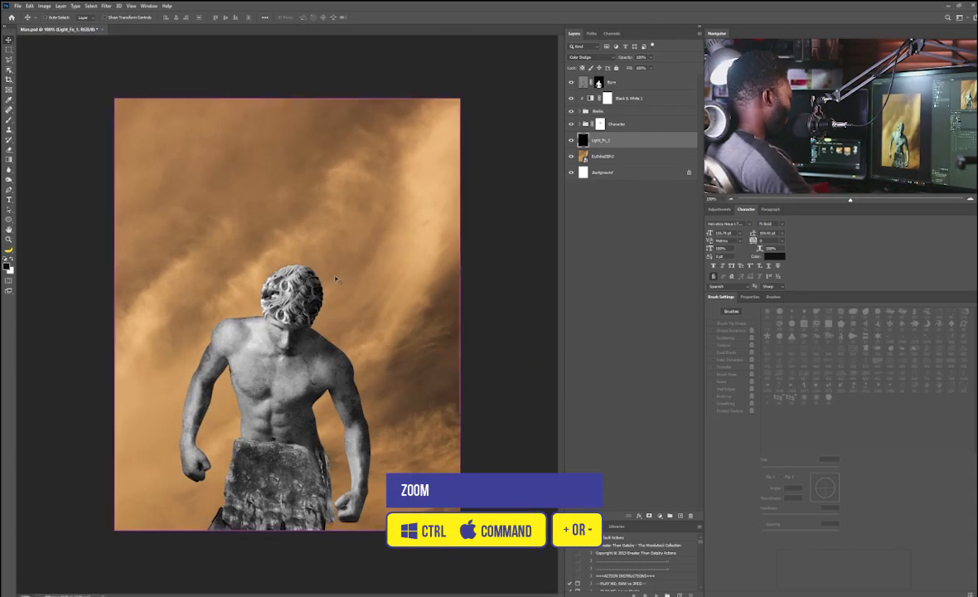
pyautogui.click(8, 120)
pyautogui.click(6, 266)
pyautogui.click(147, 324)
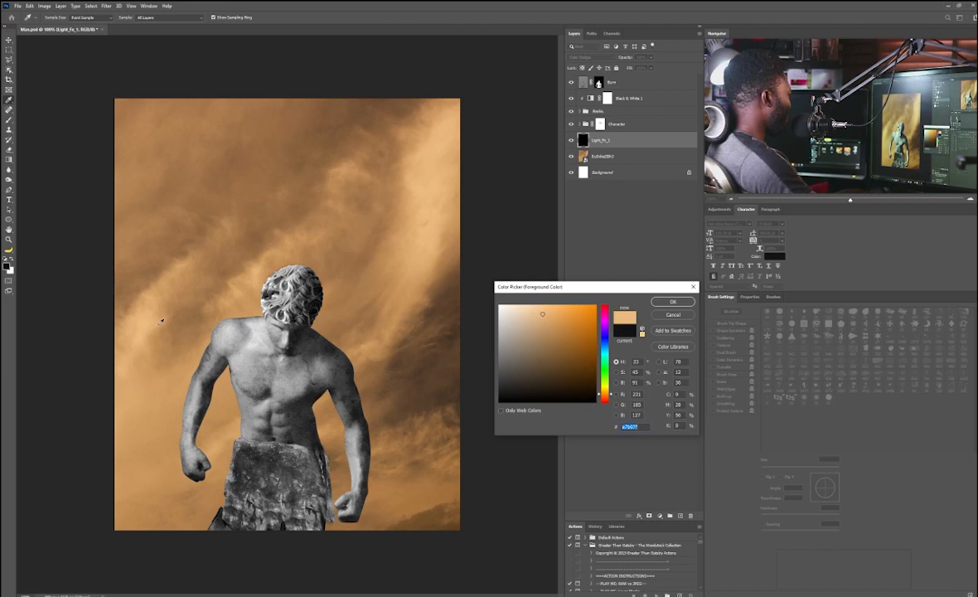
pyautogui.moveTo(542, 313); pyautogui.dragTo(531, 304)
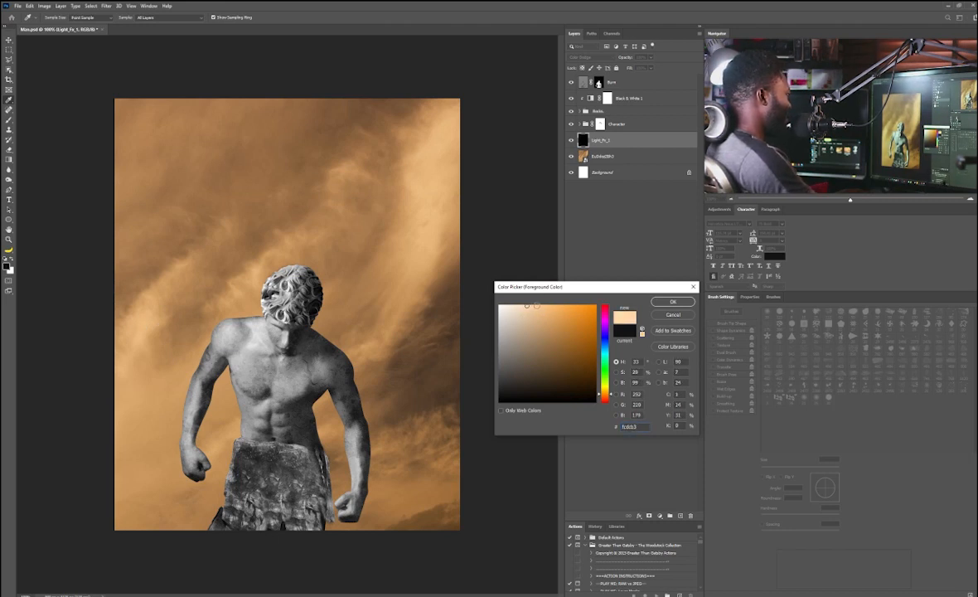
pyautogui.click(669, 302)
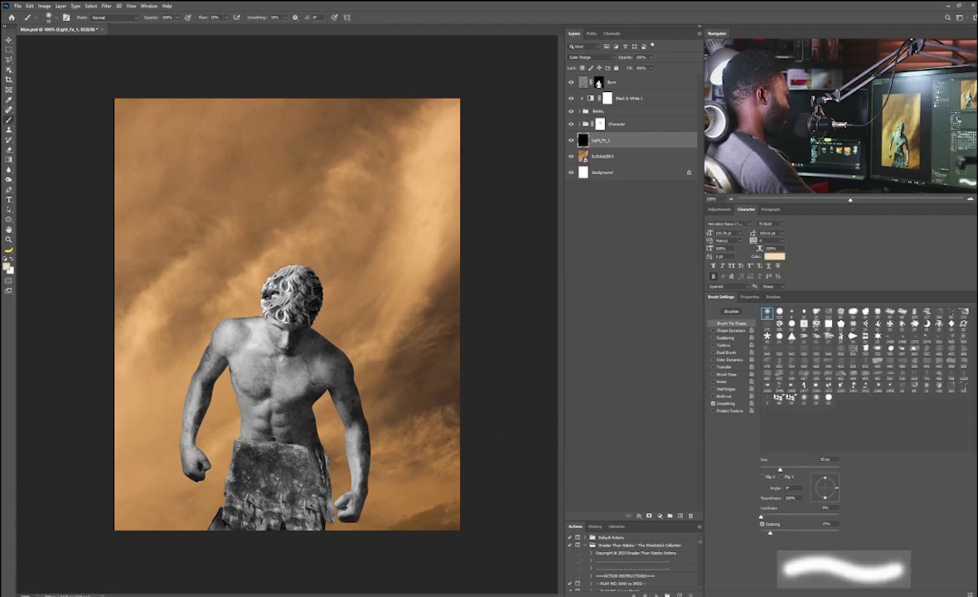
# Step: Enlarge the brush, set flow to 10%, and paint a soft glow into the sky behind the figure on Light_Fx_1
pyautogui.press(']')
pyautogui.press(']')
pyautogui.press(']')
pyautogui.press(']')
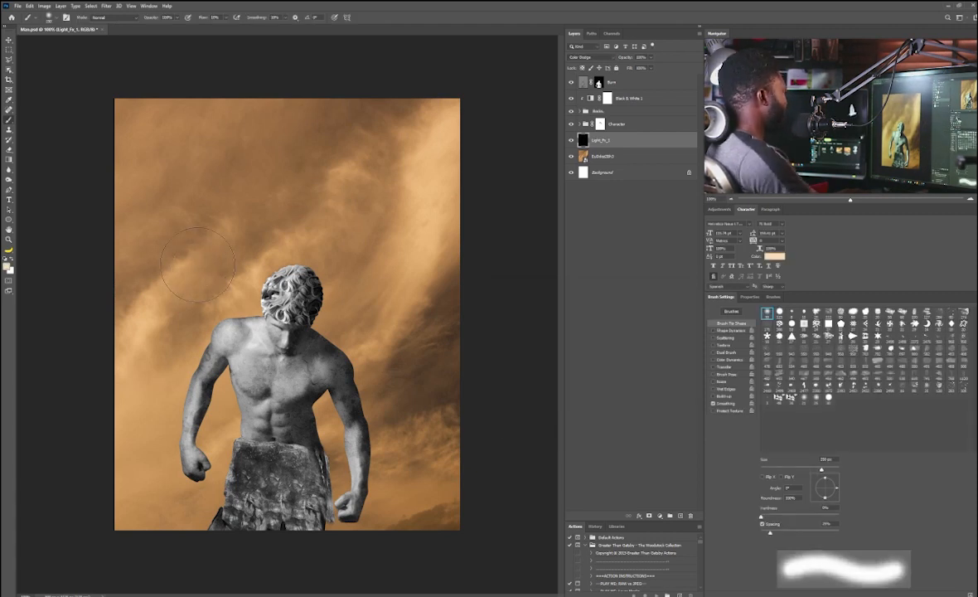
pyautogui.click(226, 17)
pyautogui.click(203, 19)
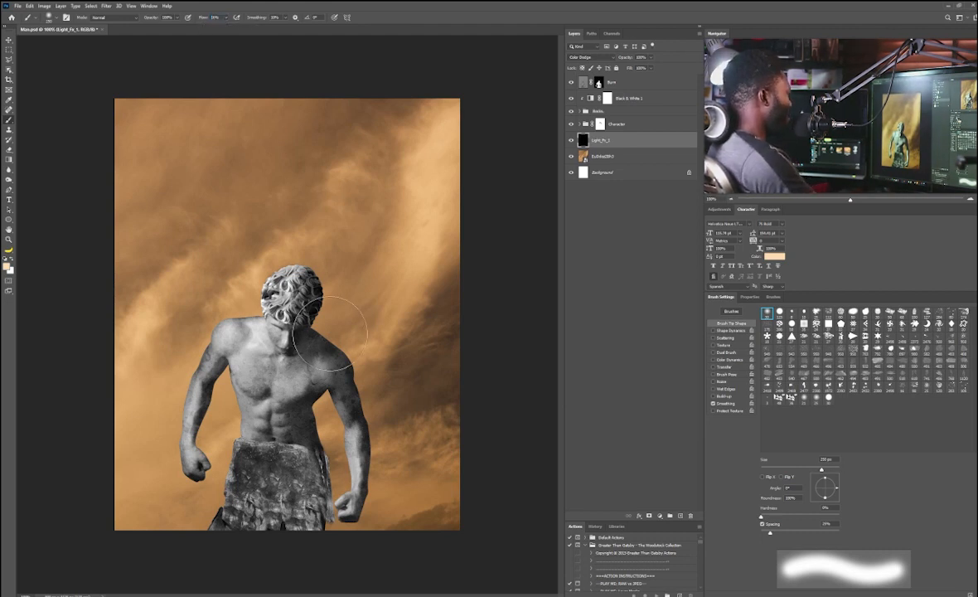
pyautogui.moveTo(313, 338); pyautogui.dragTo(388, 104)
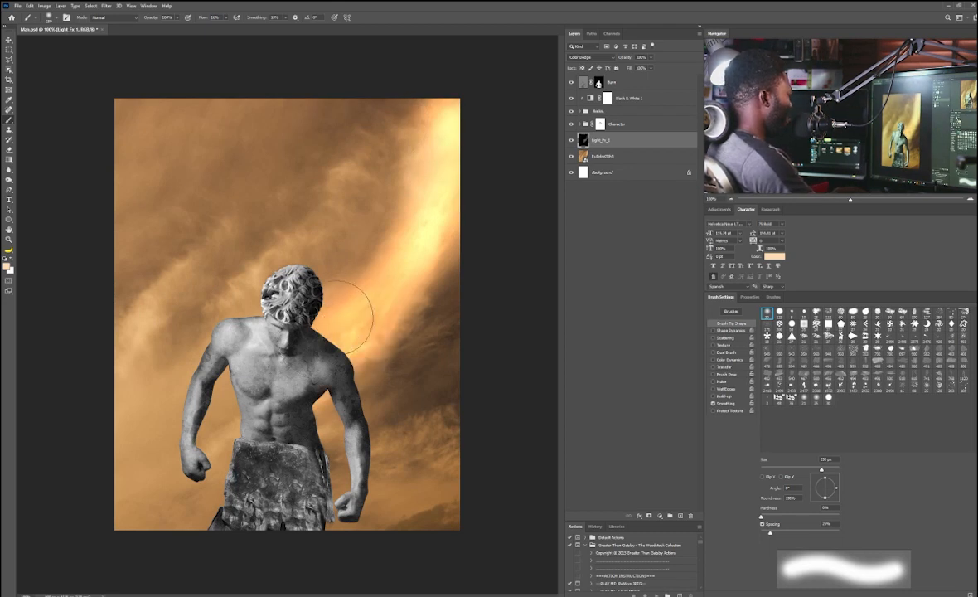
pyautogui.moveTo(351, 387)
pyautogui.mouseDown()
pyautogui.moveTo(363, 398)
pyautogui.moveTo(315, 344)
pyautogui.moveTo(355, 325)
pyautogui.moveTo(362, 382)
pyautogui.moveTo(335, 413)
pyautogui.mouseUp()
# Step: Build up the glow around the head and right shoulder with more soft brush strokes
pyautogui.press('[')
pyautogui.press('[')
pyautogui.press('[')
pyautogui.press('[')
pyautogui.press('[')
pyautogui.press('[')
pyautogui.press(']')
pyautogui.press(']')
pyautogui.press(']')
pyautogui.press(']')
pyautogui.press(']')
pyautogui.moveTo(272, 230)
pyautogui.mouseDown()
pyautogui.moveTo(282, 293)
pyautogui.moveTo(449, 206)
pyautogui.moveTo(333, 315)
pyautogui.mouseUp()
pyautogui.moveTo(342, 441)
pyautogui.mouseDown()
pyautogui.moveTo(344, 274)
pyautogui.moveTo(381, 164)
pyautogui.moveTo(387, 286)
pyautogui.mouseUp()
pyautogui.moveTo(314, 249)
pyautogui.mouseDown()
pyautogui.moveTo(303, 248)
pyautogui.moveTo(420, 135)
pyautogui.mouseUp()
pyautogui.moveTo(481, 251); pyautogui.dragTo(407, 307)
# Step: Create a Color Dodge layer named Light_Fx_2 above Burn, filled with dodge-neutral black
pyautogui.scroll(3, 336, 339)
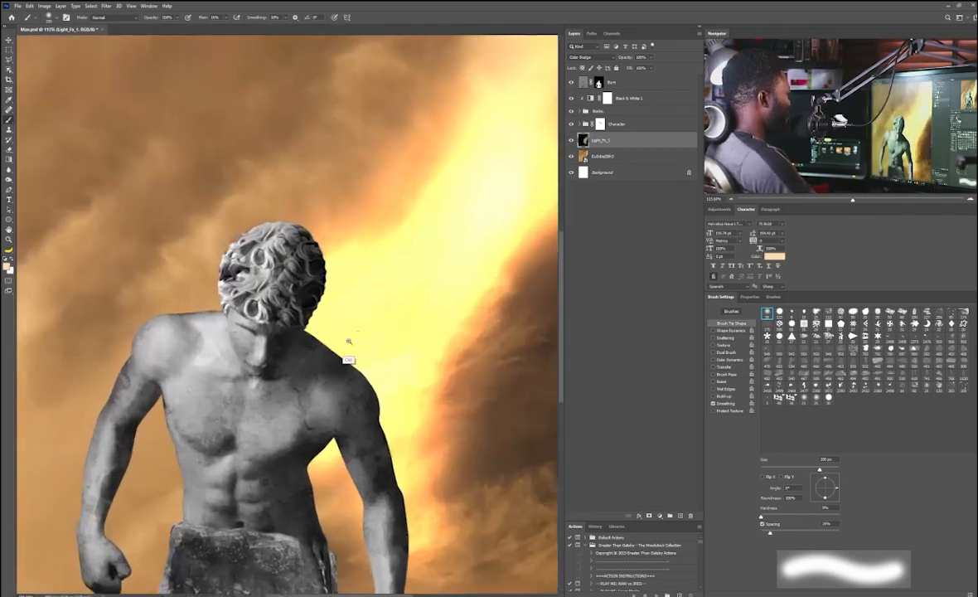
pyautogui.click(636, 83)
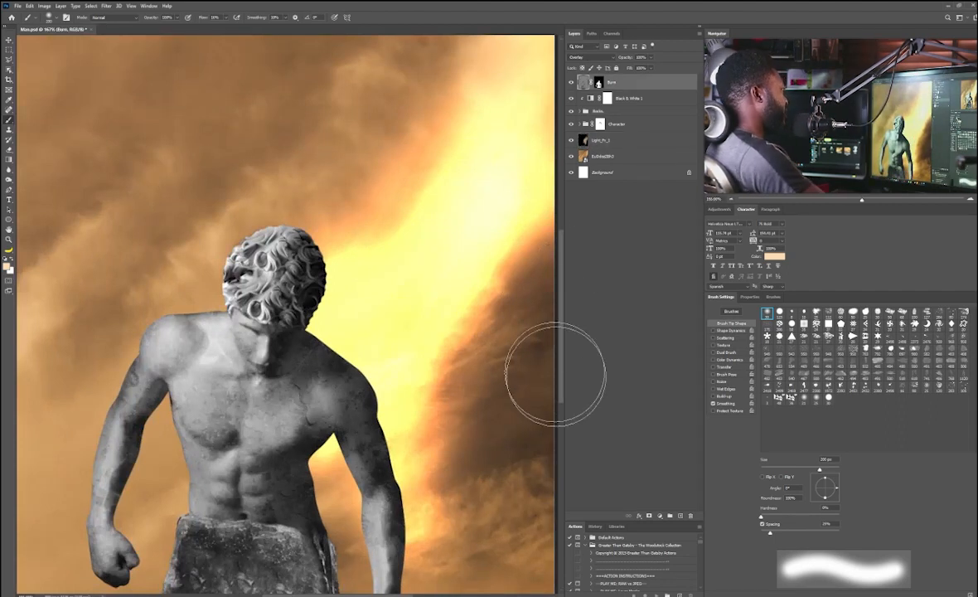
pyautogui.keyDown('alt'); pyautogui.click(679, 515); pyautogui.keyUp('alt')
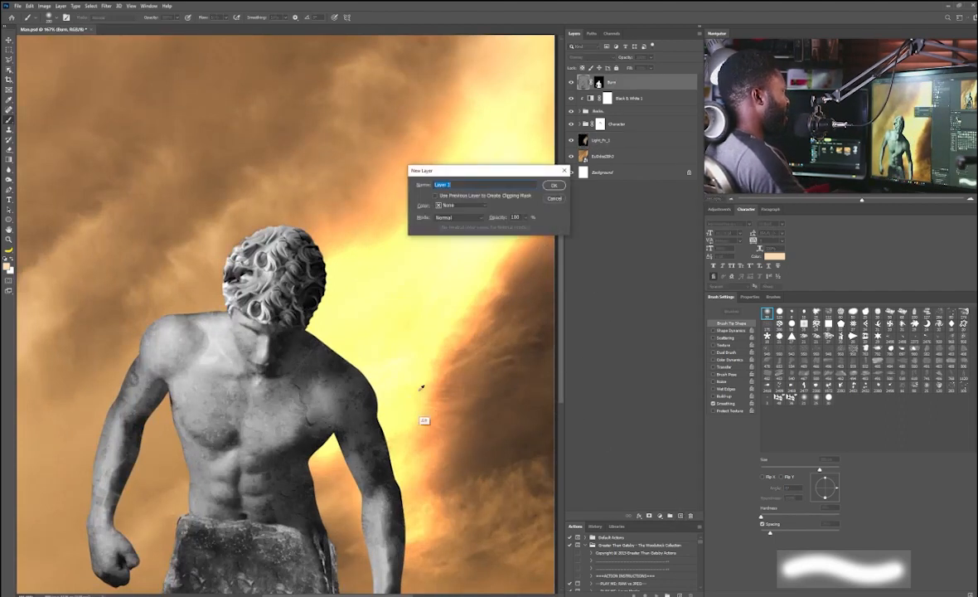
pyautogui.write('Light_Fx_2')
pyautogui.click(449, 217)
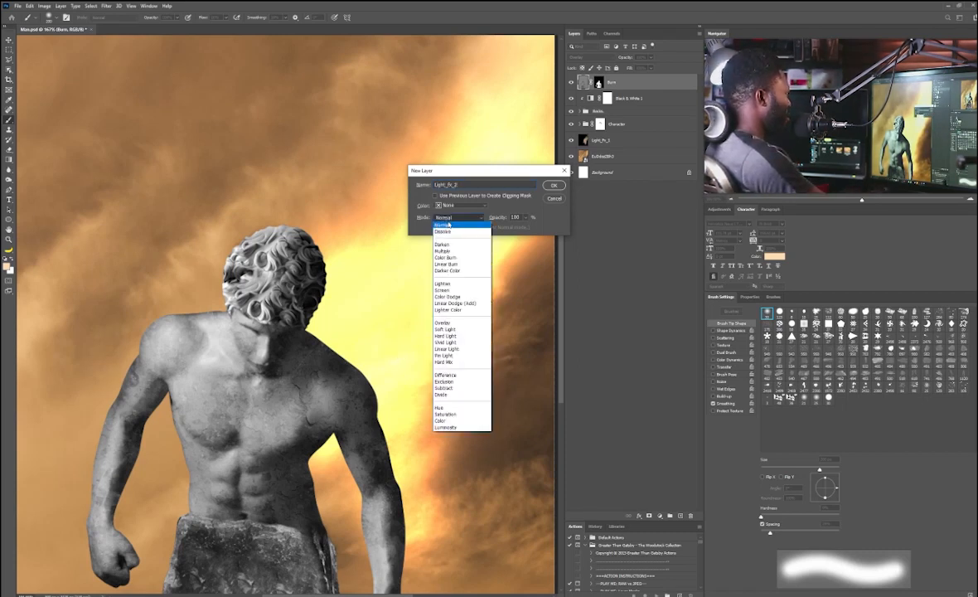
pyautogui.click(448, 296)
pyautogui.click(436, 227)
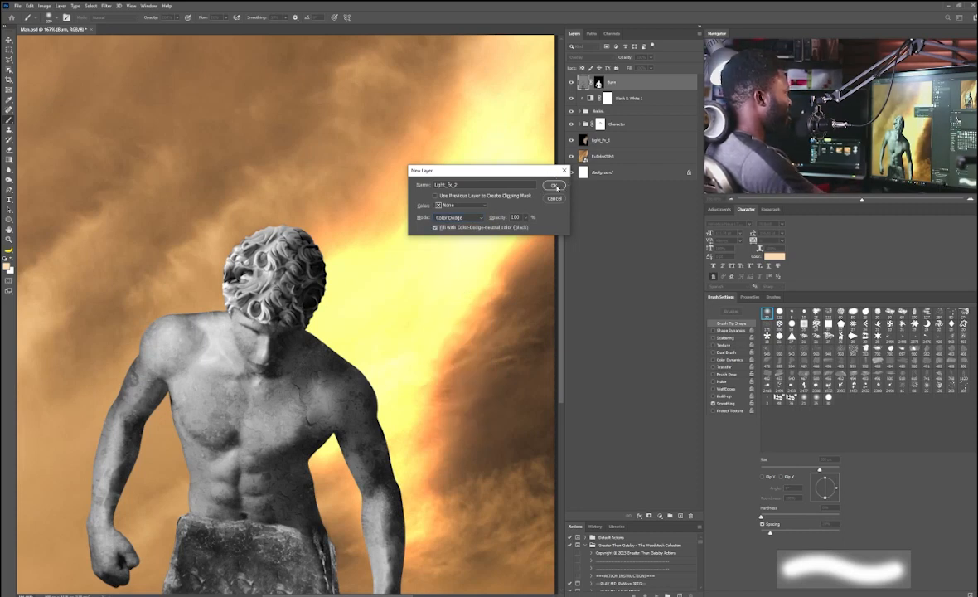
pyautogui.click(556, 188)
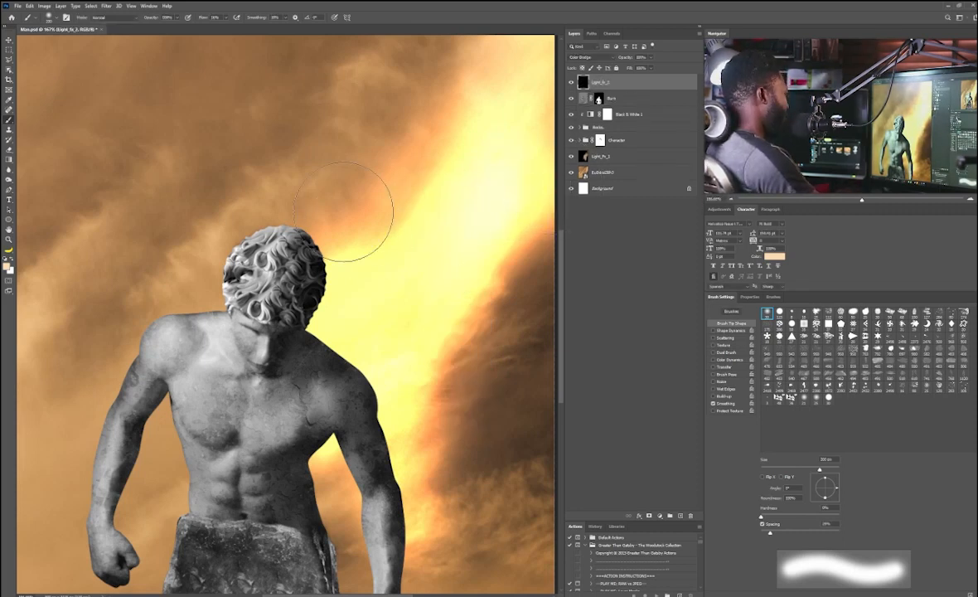
# Step: Shrink the brush and copy the Burn layer's mask onto Light_Fx_2
pyautogui.press('[')
pyautogui.press('[')
pyautogui.press('[')
pyautogui.press('[')
pyautogui.press('[')
pyautogui.press('[')
pyautogui.press('[')
pyautogui.press('[')
pyautogui.press('[')
pyautogui.press('[')
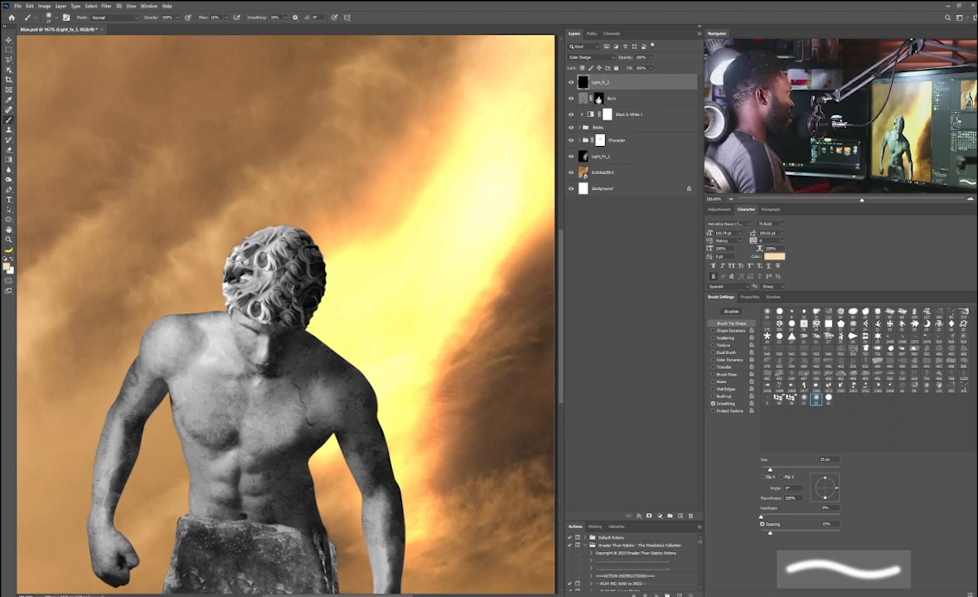
pyautogui.moveTo(599, 101); pyautogui.dragTo(600, 83)
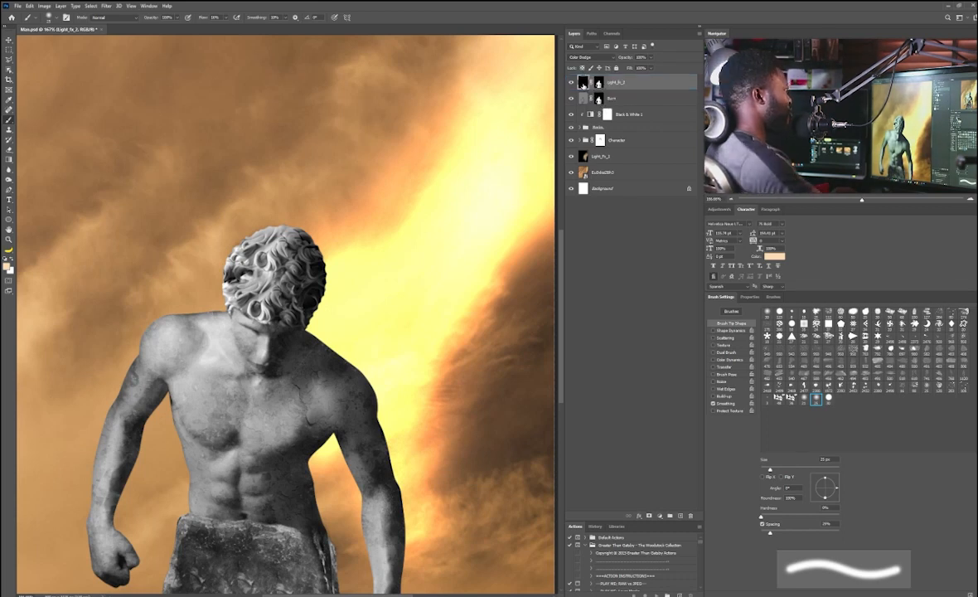
# Step: Paint soft dodge light along the edges of the head and shoulder on Light_Fx_2
pyautogui.moveTo(313, 308); pyautogui.dragTo(297, 326)
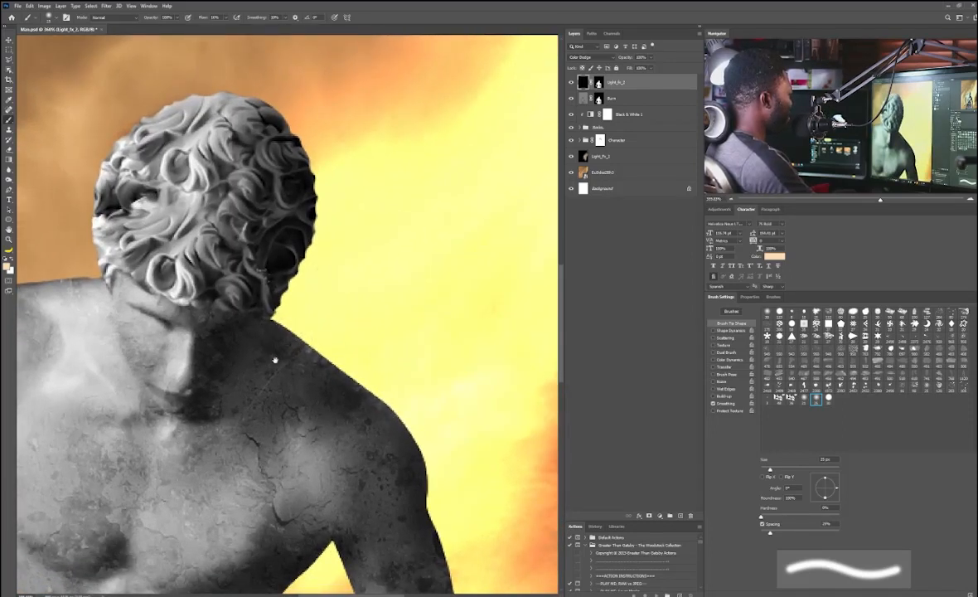
pyautogui.moveTo(272, 349); pyautogui.dragTo(255, 283)
pyautogui.press(']')
pyautogui.press(']')
pyautogui.press('[')
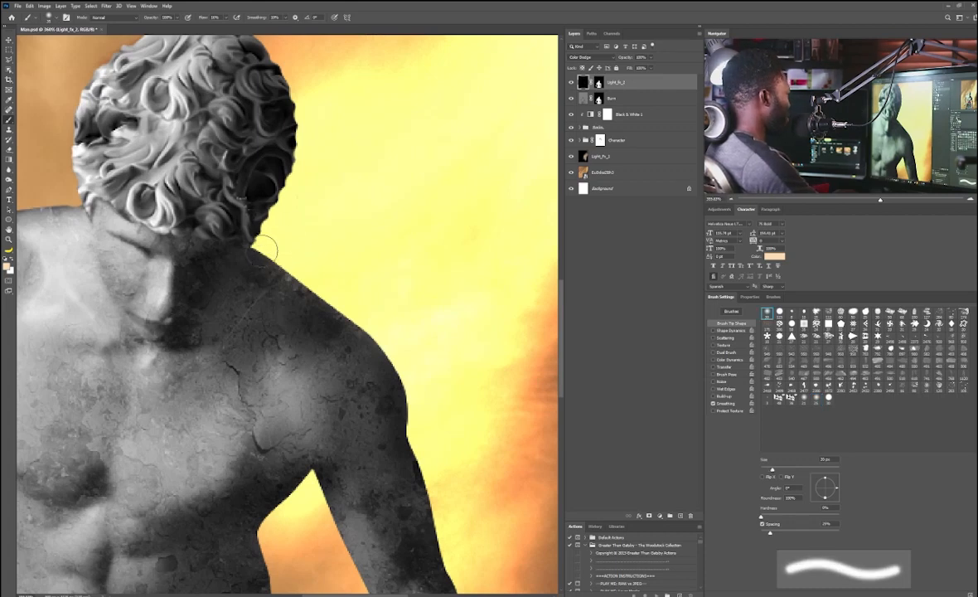
pyautogui.moveTo(264, 254)
pyautogui.mouseDown()
pyautogui.moveTo(386, 347)
pyautogui.moveTo(276, 264)
pyautogui.moveTo(266, 253)
pyautogui.moveTo(338, 294)
pyautogui.moveTo(266, 240)
pyautogui.mouseUp()
pyautogui.moveTo(223, 200); pyautogui.dragTo(303, 290)
pyautogui.moveTo(166, 135)
pyautogui.mouseDown()
pyautogui.moveTo(220, 268)
pyautogui.moveTo(203, 239)
pyautogui.moveTo(225, 201)
pyautogui.moveTo(236, 136)
pyautogui.moveTo(259, 166)
pyautogui.moveTo(235, 258)
pyautogui.mouseUp()
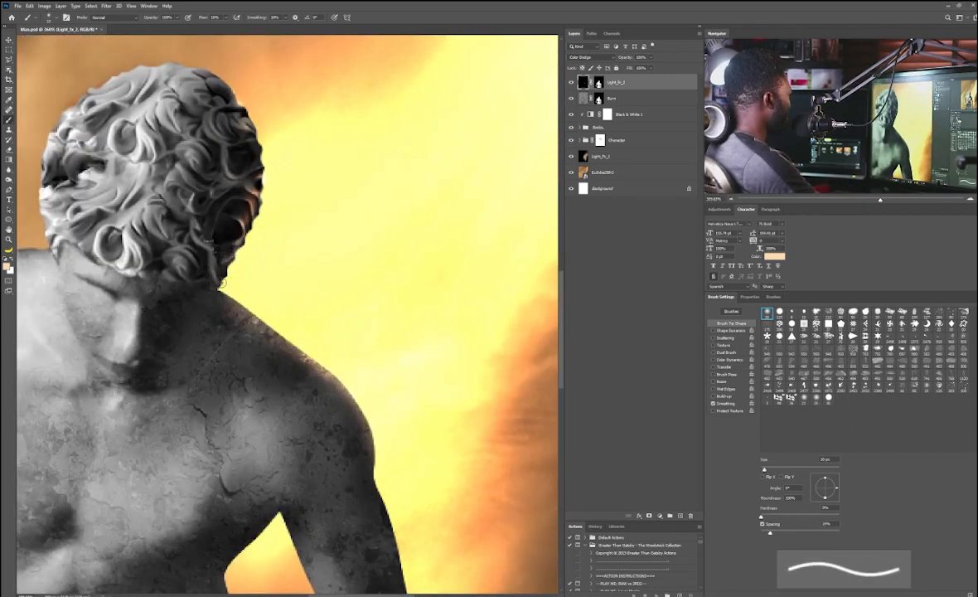
pyautogui.moveTo(397, 487); pyautogui.dragTo(379, 330)
pyautogui.moveTo(321, 233)
pyautogui.mouseDown()
pyautogui.moveTo(340, 273)
pyautogui.moveTo(260, 225)
pyautogui.moveTo(208, 218)
pyautogui.mouseUp()
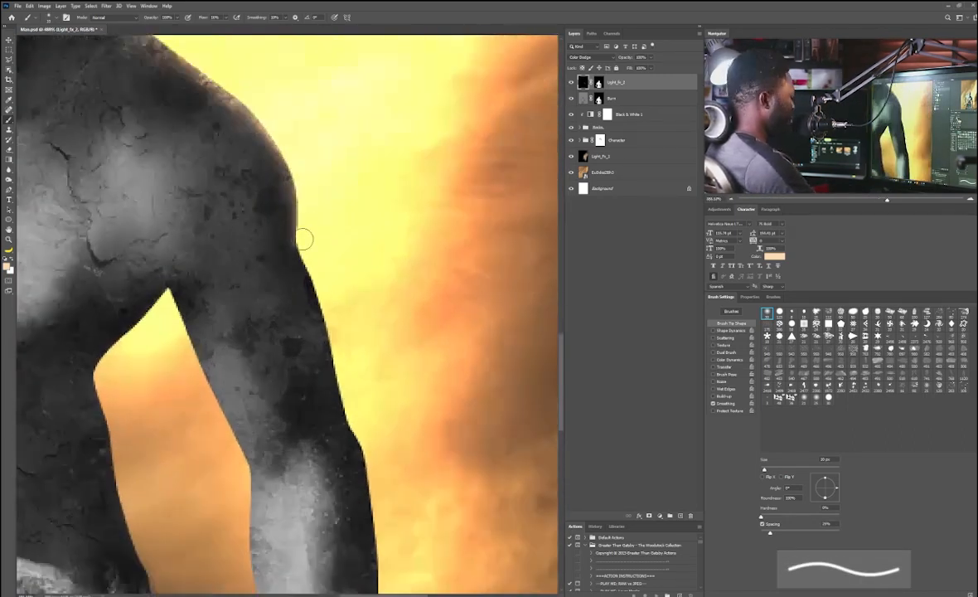
# Step: Enlarge the brush and paint light along the arm's outer edge, then shrink the brush to 2 px
pyautogui.press(']')
pyautogui.press(']')
pyautogui.press(']')
pyautogui.press(']')
pyautogui.press(']')
pyautogui.moveTo(251, 105); pyautogui.dragTo(290, 211)
pyautogui.moveTo(348, 240)
pyautogui.keyDown('ctrl'); pyautogui.mouseDown()
pyautogui.moveTo(295, 194)
pyautogui.moveTo(311, 255)
pyautogui.mouseUp(); pyautogui.keyUp('ctrl')
pyautogui.moveTo(302, 248)
pyautogui.keyDown('ctrl'); pyautogui.mouseDown()
pyautogui.moveTo(324, 249)
pyautogui.moveTo(327, 287)
pyautogui.moveTo(396, 309)
pyautogui.mouseUp(); pyautogui.keyUp('ctrl')
pyautogui.press('[')
pyautogui.press('[')
pyautogui.press('[')
pyautogui.press('[')
pyautogui.press('[')
pyautogui.press('[')
pyautogui.press('[')
pyautogui.press('[')
pyautogui.press('[')
pyautogui.press('[')
pyautogui.press('[')
pyautogui.press('[')
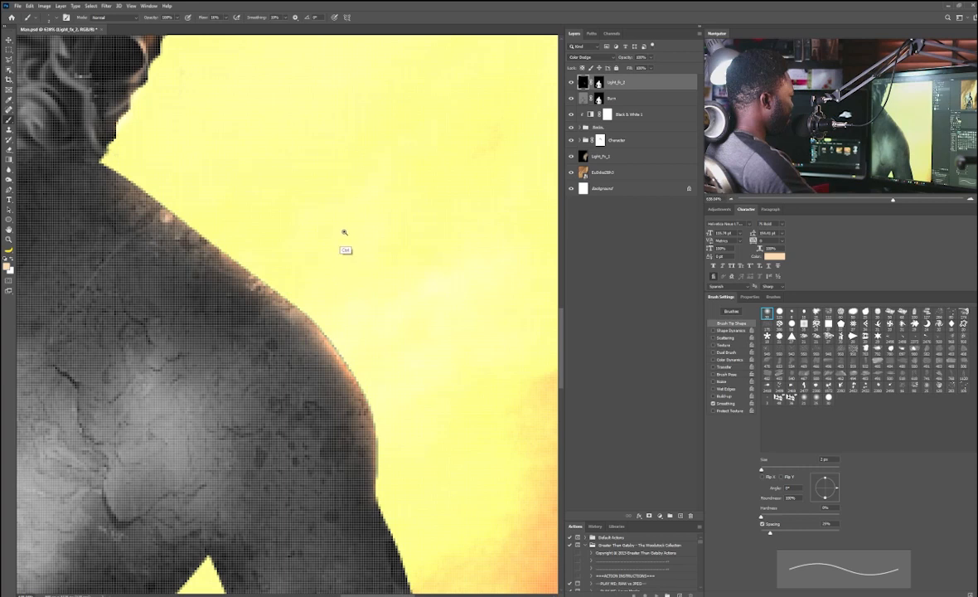
pyautogui.keyDown('ctrl'); pyautogui.moveTo(342, 233); pyautogui.dragTo(310, 280); pyautogui.keyUp('ctrl')
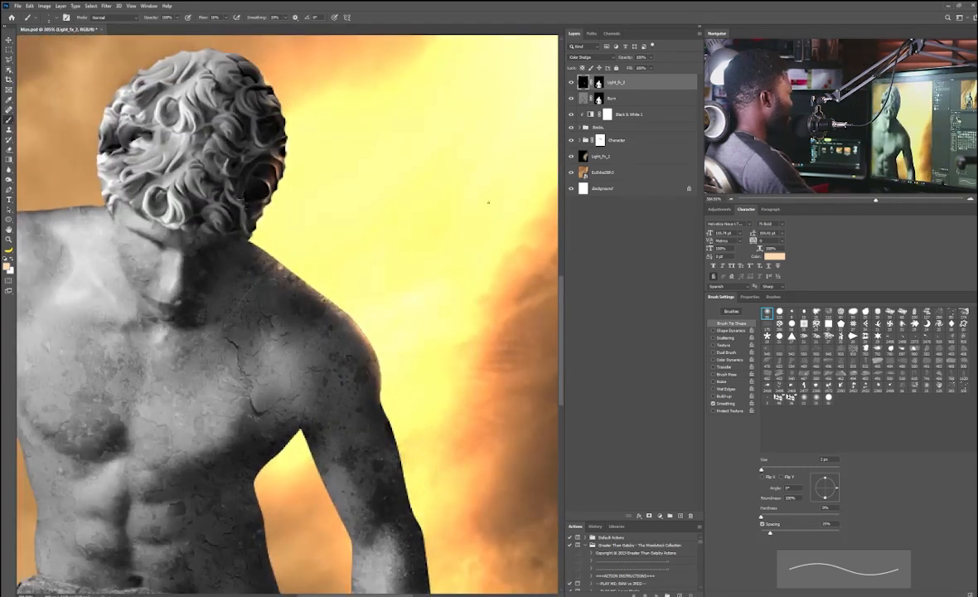
# Step: Load the Burn mask as a selection, expand it by 1 pixel, and target Light_Fx_2's layer mask
pyautogui.keyDown('ctrl'); pyautogui.click(599, 97); pyautogui.keyUp('ctrl')
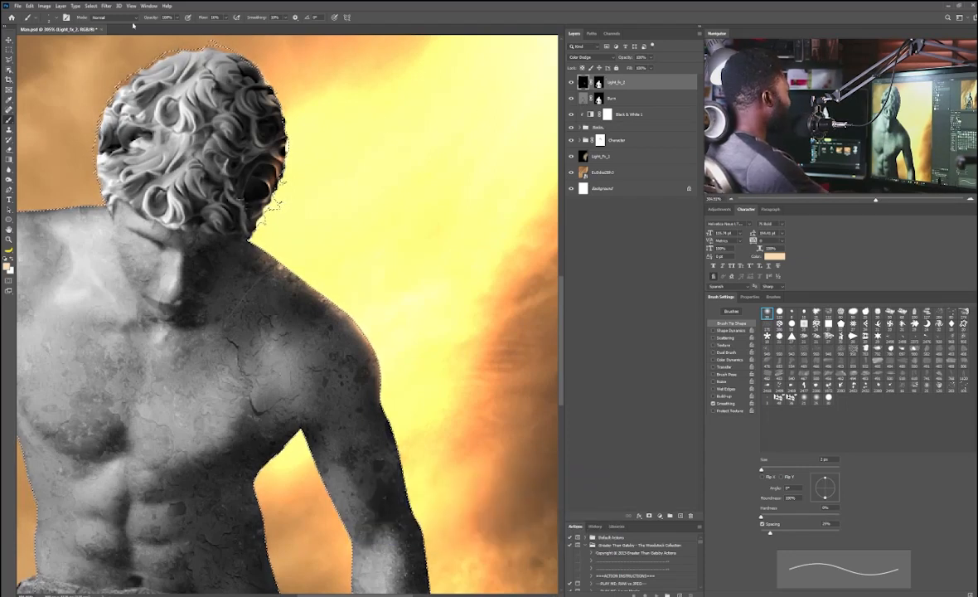
pyautogui.click(90, 6)
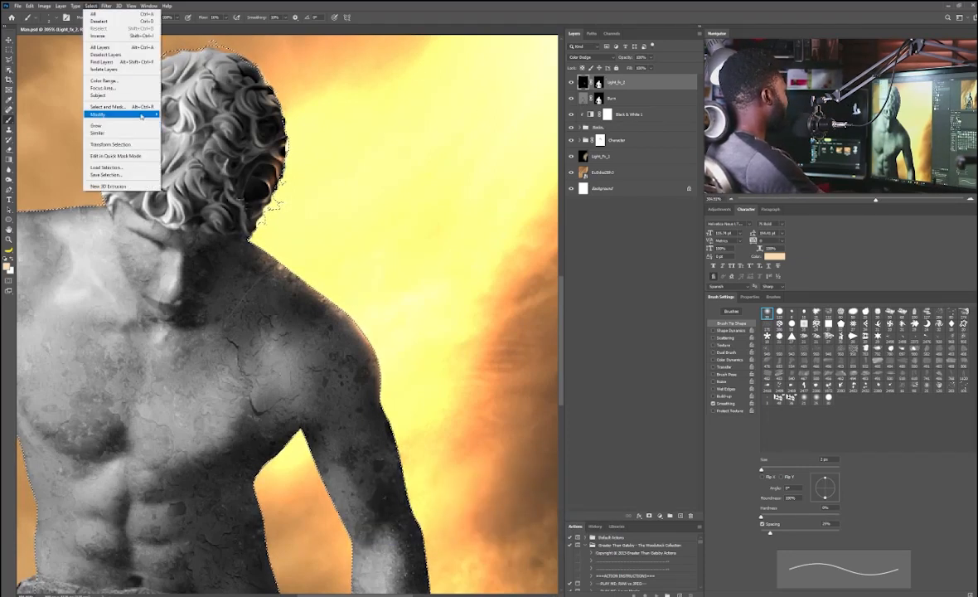
pyautogui.moveTo(141, 114)
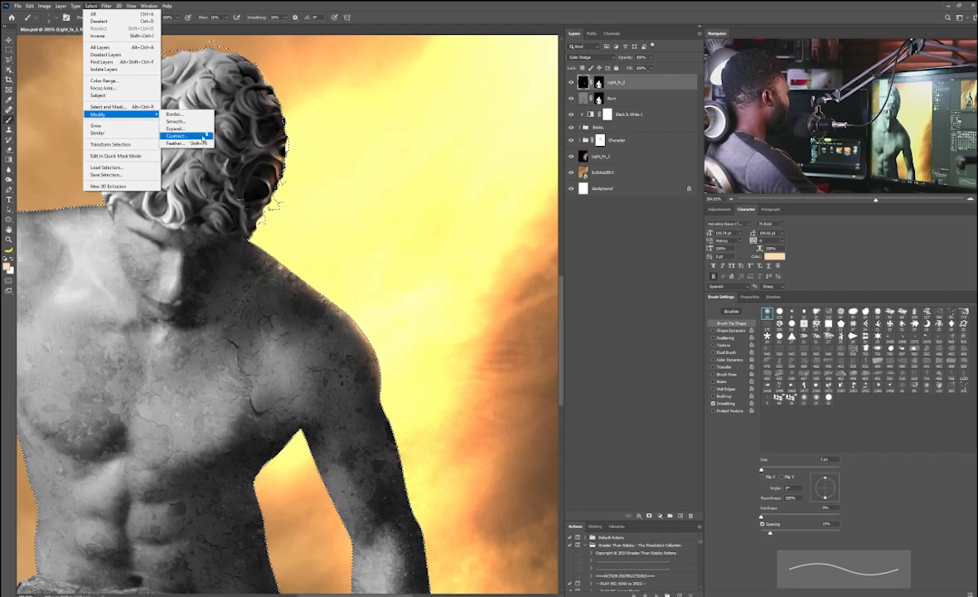
pyautogui.click(176, 129)
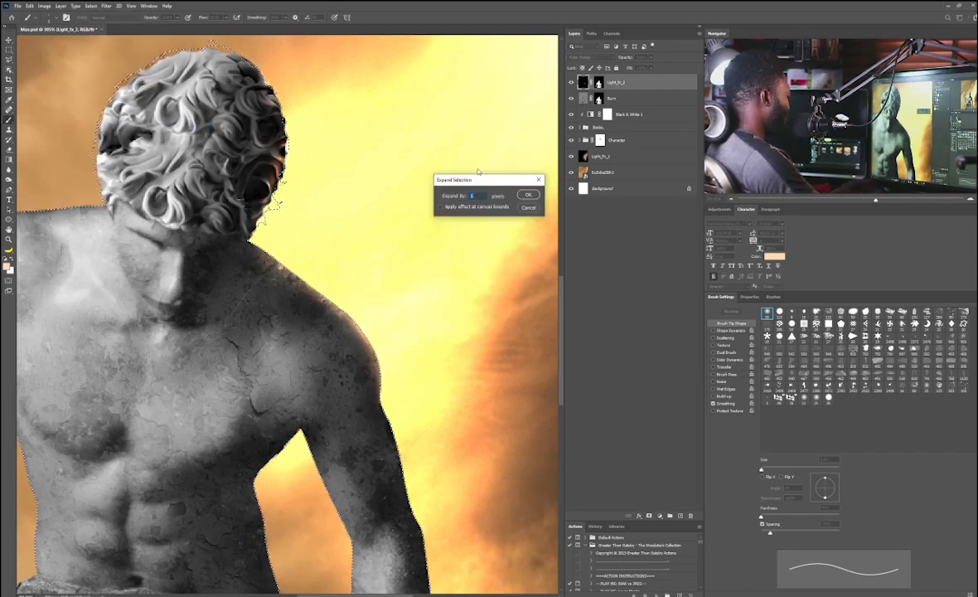
pyautogui.click(526, 196)
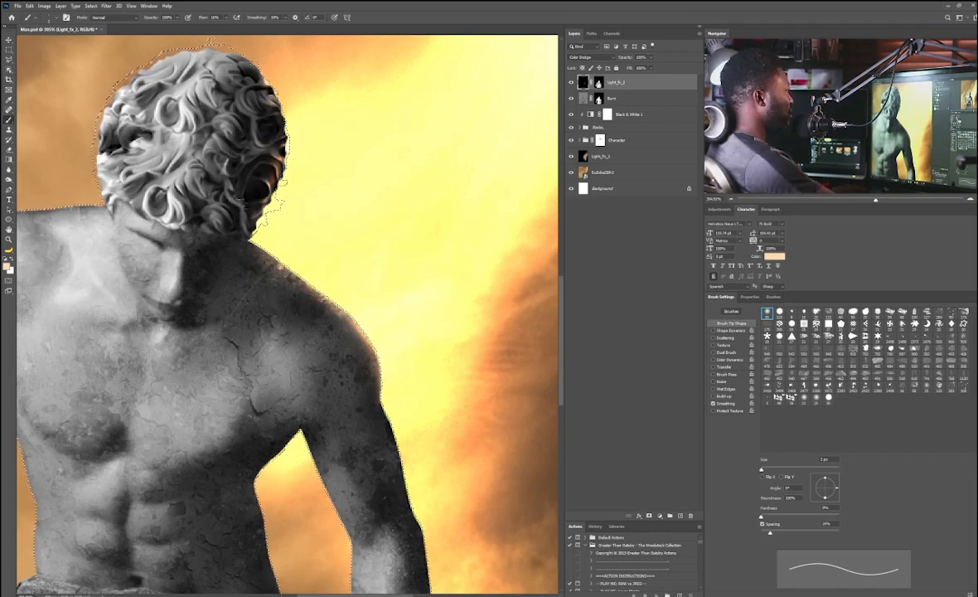
pyautogui.click(597, 83)
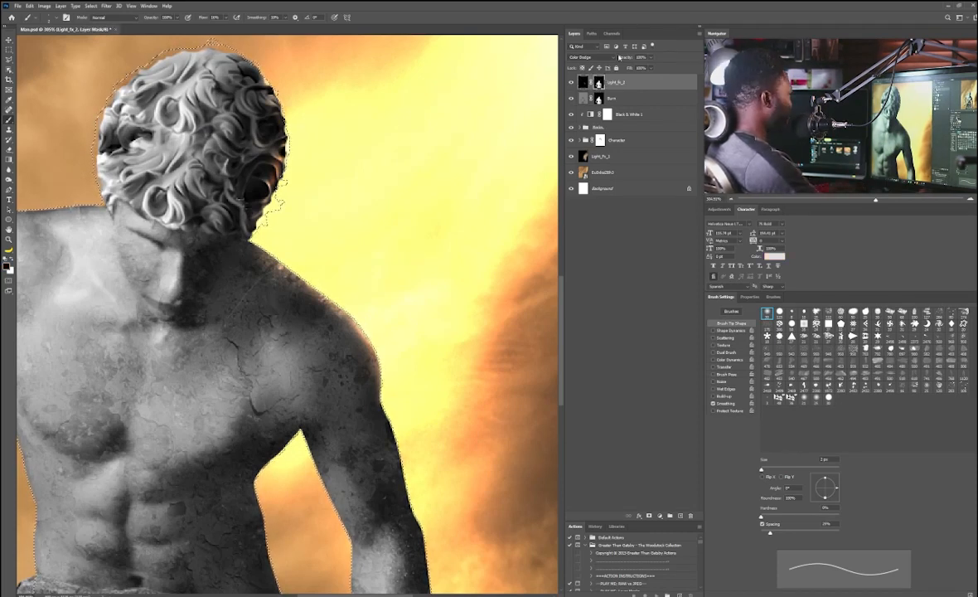
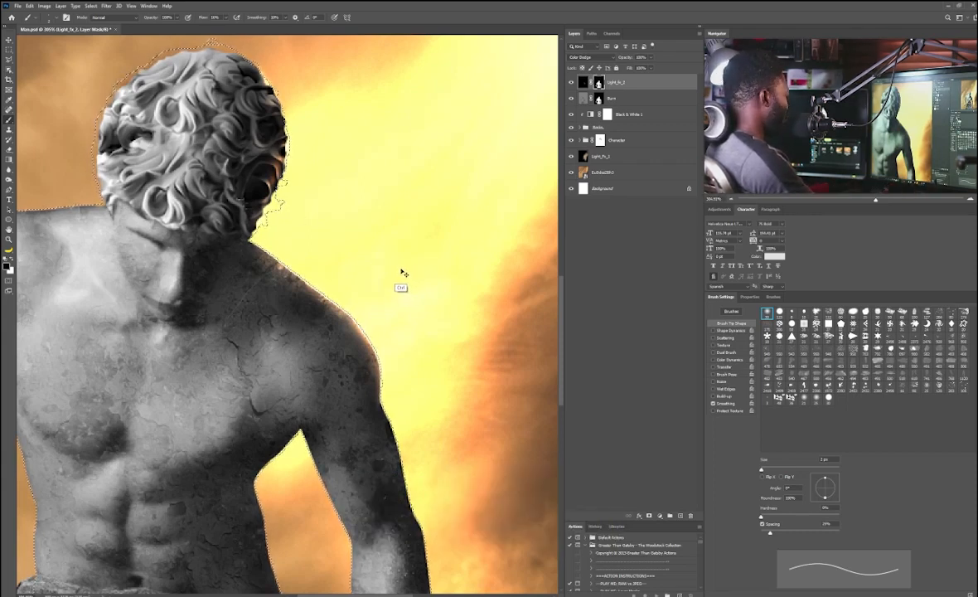
# Step: Deselect and paint a thin light line along the shoulder's outer edge on Light_Fx_2's mask
pyautogui.hotkey('ctrl', 'd')
pyautogui.moveTo(380, 275)
pyautogui.mouseDown()
pyautogui.moveTo(352, 283)
pyautogui.moveTo(375, 292)
pyautogui.mouseUp()
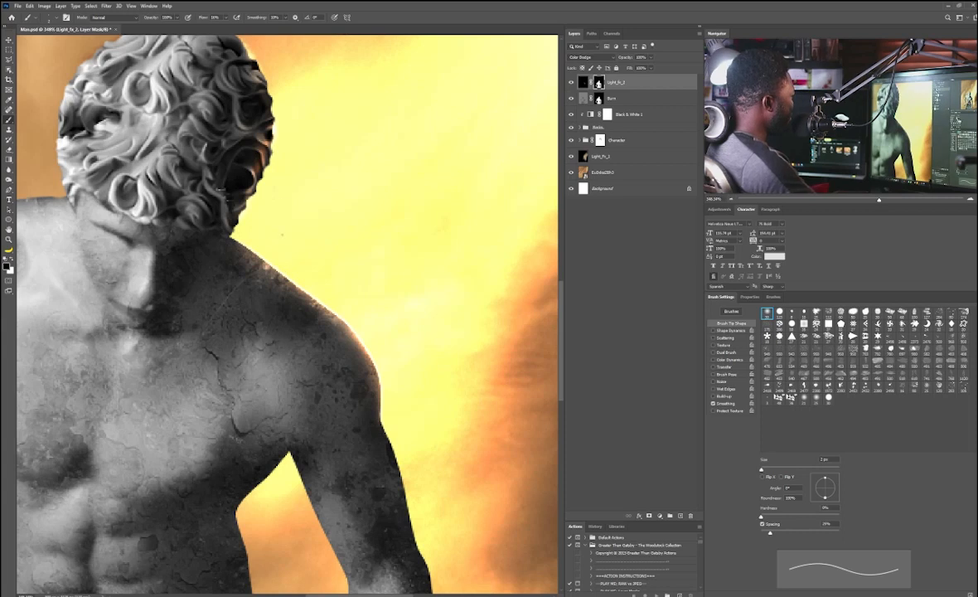
pyautogui.moveTo(260, 270)
pyautogui.mouseDown()
pyautogui.moveTo(242, 278)
pyautogui.moveTo(280, 266)
pyautogui.mouseUp()
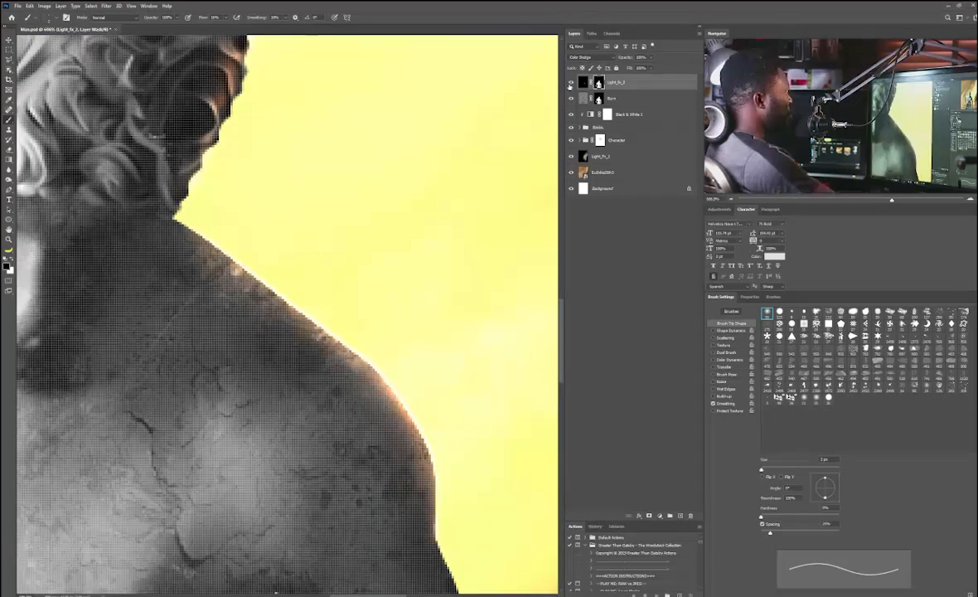
# Step: Target Light_Fx_2's pixels and sample a pale peach colour from the lit shoulder edge as foreground
pyautogui.click(584, 83)
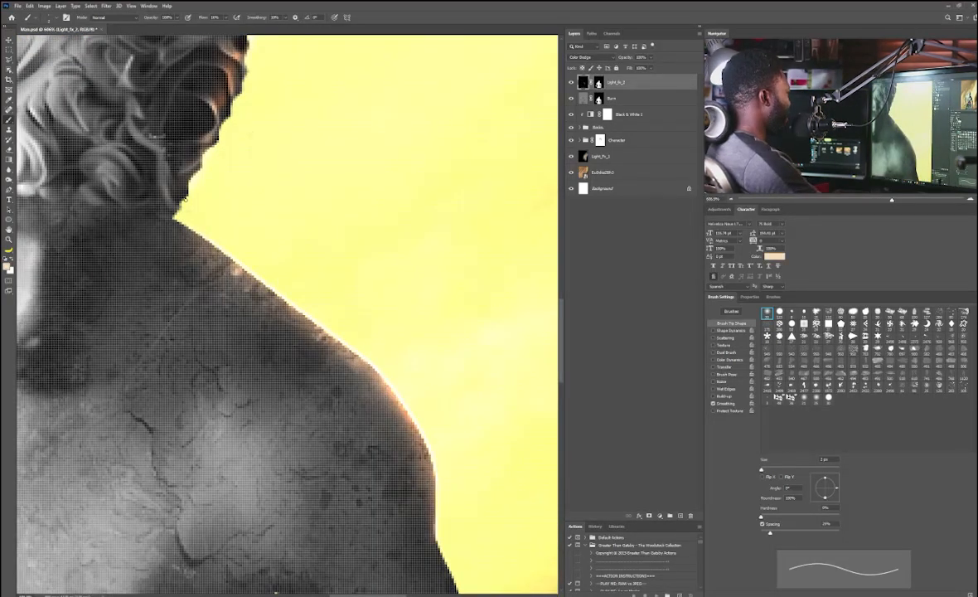
pyautogui.click(12, 258)
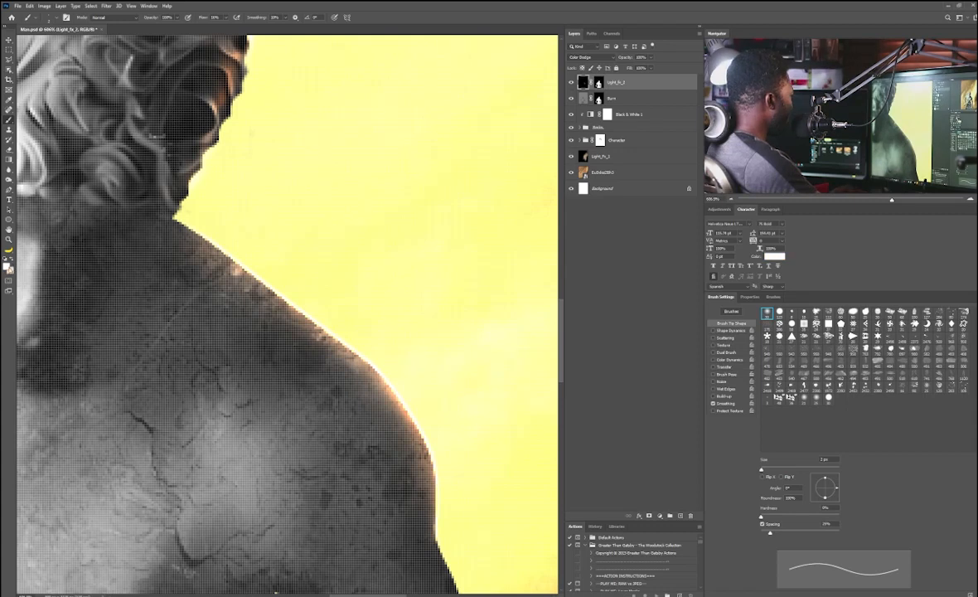
pyautogui.click(8, 266)
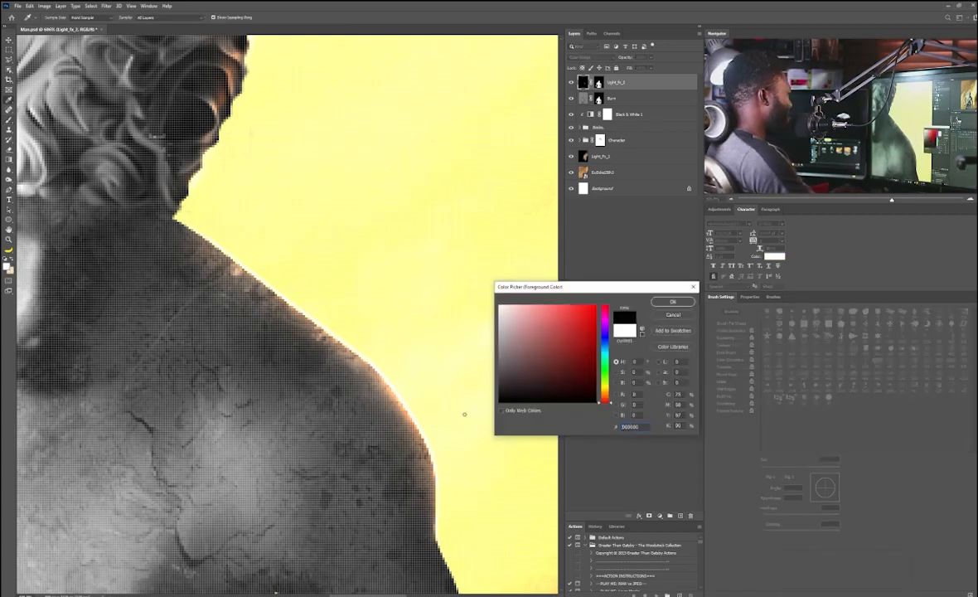
pyautogui.click(673, 303)
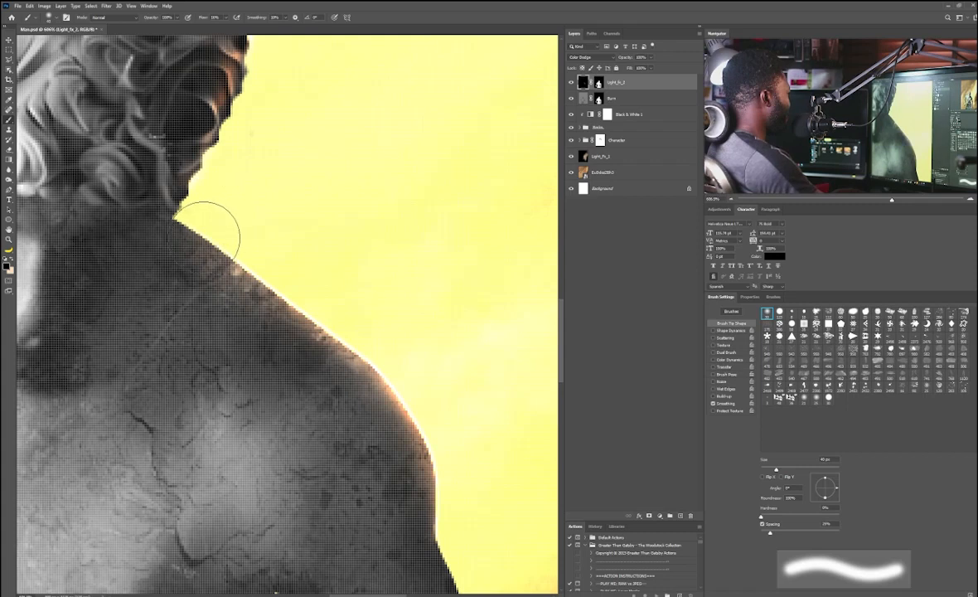
pyautogui.press('[')
pyautogui.press('[')
pyautogui.press('[')
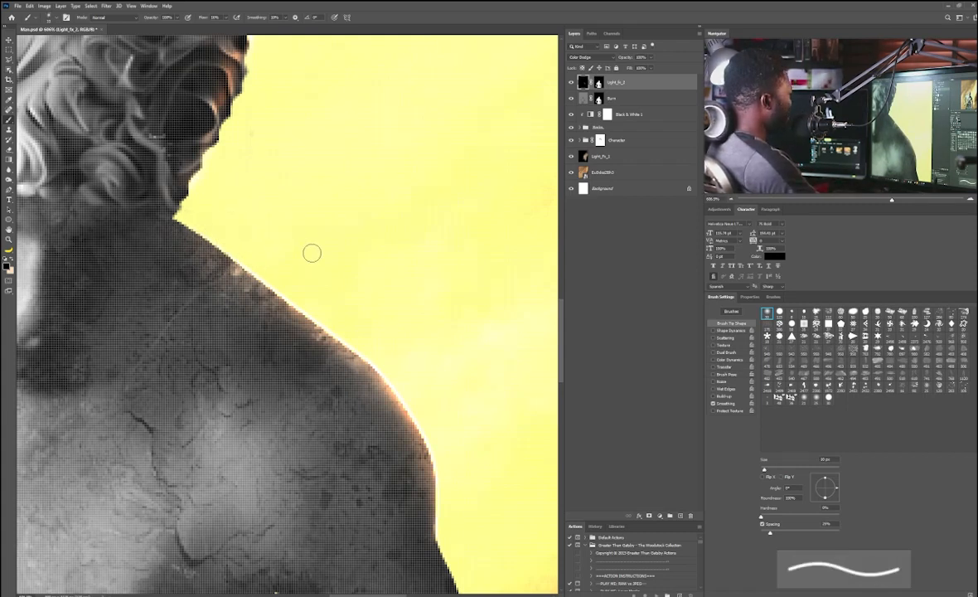
pyautogui.moveTo(331, 210); pyautogui.dragTo(301, 223)
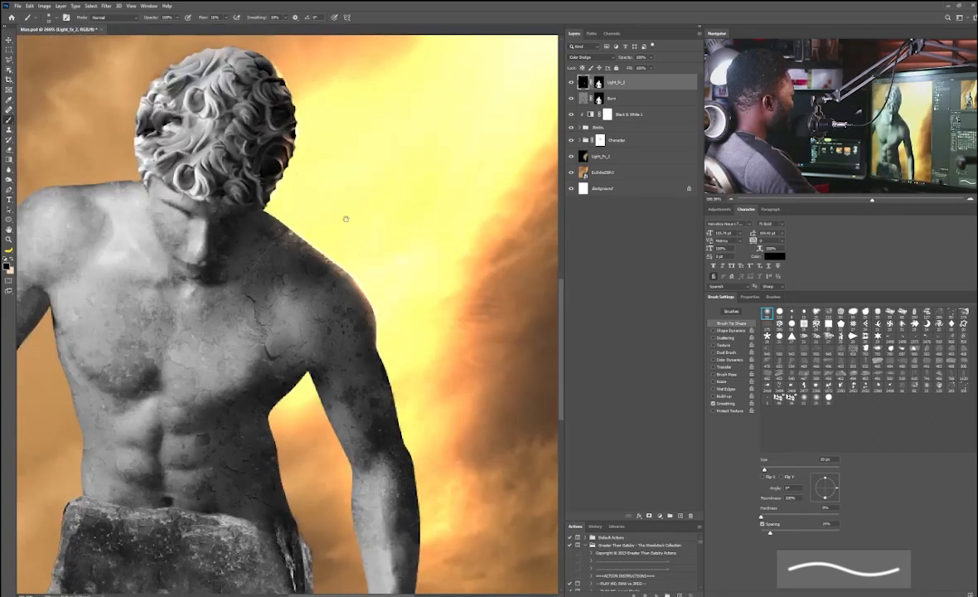
pyautogui.moveTo(293, 206); pyautogui.dragTo(363, 221)
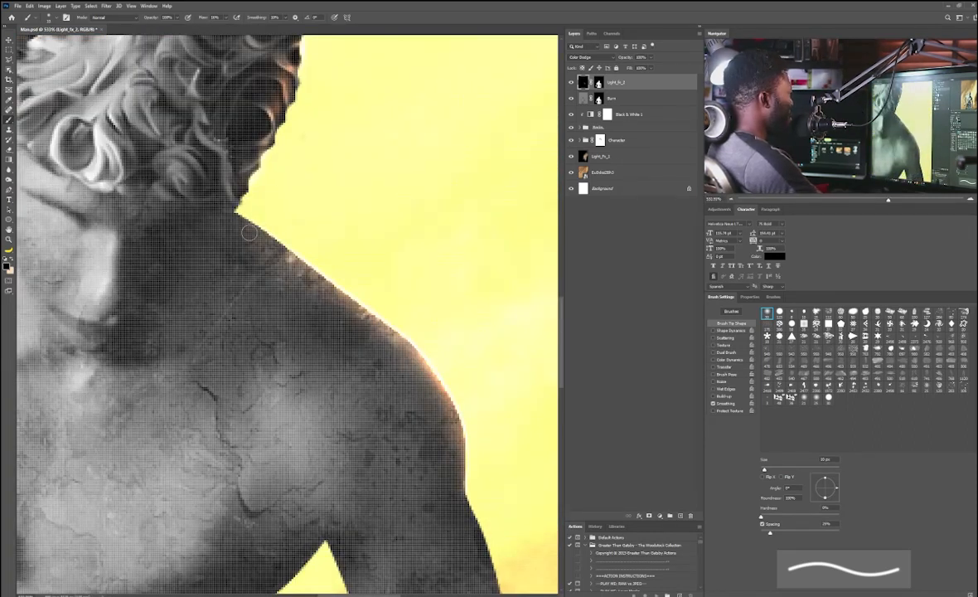
pyautogui.hotkey('ctrl', '\\')
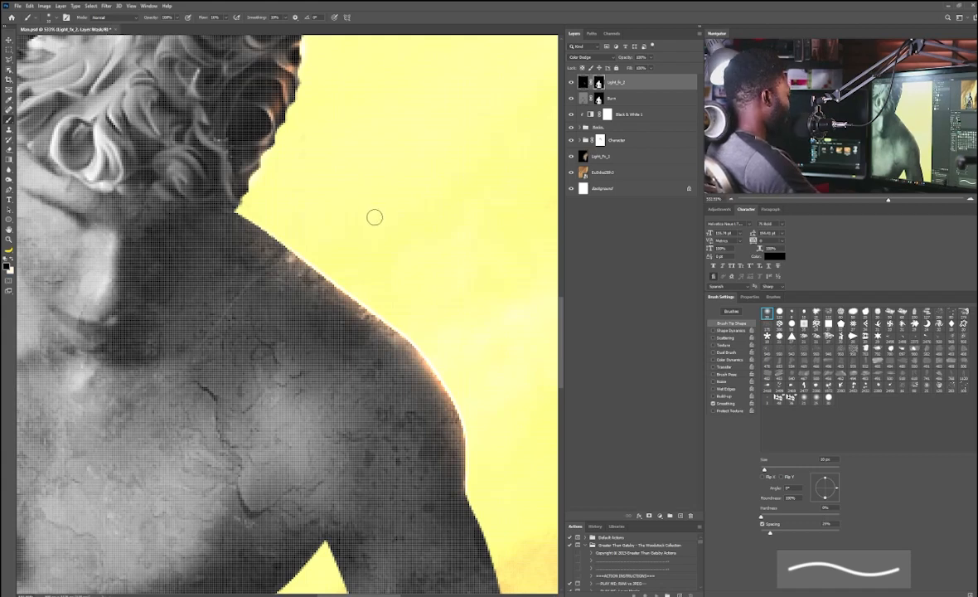
pyautogui.hotkey('ctrl', '2')
pyautogui.keyDown('alt'); pyautogui.click(263, 225); pyautogui.keyUp('alt')
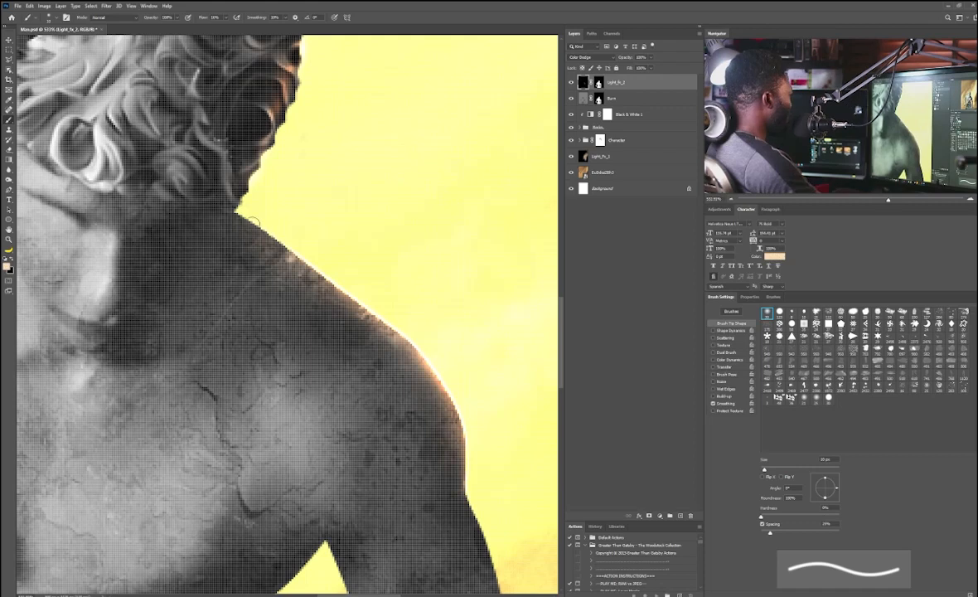
# Step: Paint peach dodge light along the shoulder, neck and head edges, resizing the brush between strokes
pyautogui.press(']')
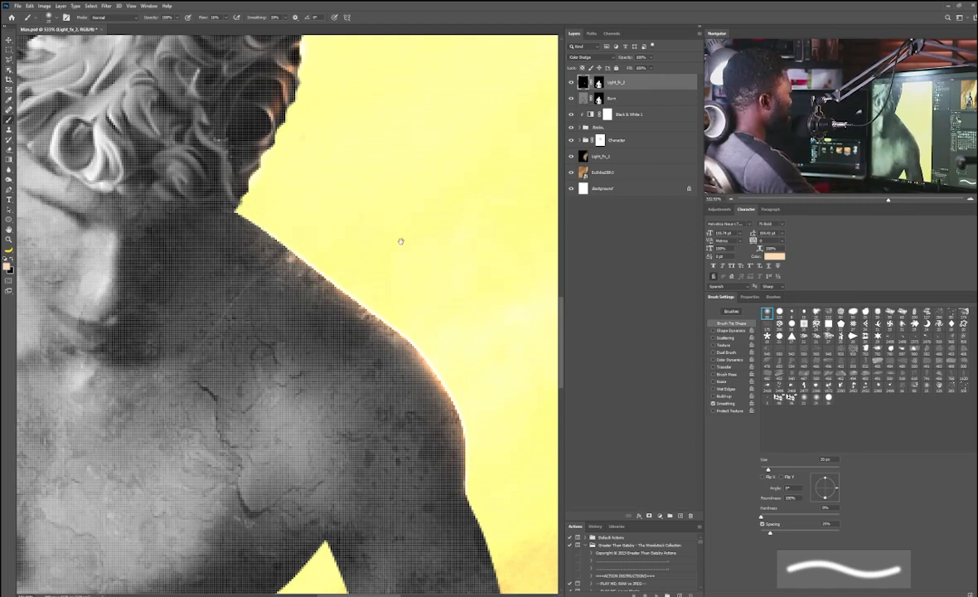
pyautogui.moveTo(408, 230); pyautogui.dragTo(264, 210)
pyautogui.moveTo(325, 300); pyautogui.dragTo(278, 157)
pyautogui.scroll(-5, 279, 157)
pyautogui.press(']')
pyautogui.press(']')
pyautogui.press(']')
pyautogui.press(']')
pyautogui.press(']')
pyautogui.press(']')
pyautogui.press(']')
pyautogui.press(']')
pyautogui.press(']')
pyautogui.scroll(4, 286, 154)
pyautogui.moveTo(333, 250)
pyautogui.mouseDown()
pyautogui.moveTo(274, 193)
pyautogui.moveTo(266, 243)
pyautogui.moveTo(290, 305)
pyautogui.mouseUp()
pyautogui.press('[')
pyautogui.press('[')
pyautogui.press('[')
pyautogui.press('[')
pyautogui.press('[')
pyautogui.press('[')
pyautogui.press('[')
pyautogui.press('[')
pyautogui.moveTo(305, 344)
pyautogui.mouseDown()
pyautogui.moveTo(234, 241)
pyautogui.moveTo(252, 472)
pyautogui.mouseUp()
pyautogui.moveTo(159, 306); pyautogui.dragTo(286, 371)
pyautogui.press(']')
pyautogui.press(']')
pyautogui.press(']')
pyautogui.press('[')
pyautogui.press('[')
pyautogui.press('[')
pyautogui.press('[')
pyautogui.press('[')
pyautogui.press('[')
pyautogui.press('[')
pyautogui.moveTo(213, 236); pyautogui.dragTo(154, 312)
pyautogui.scroll(-5, 157, 309)
pyautogui.scroll(8, 271, 195)
pyautogui.moveTo(263, 253); pyautogui.dragTo(206, 383)
pyautogui.moveTo(243, 189)
pyautogui.mouseDown()
pyautogui.moveTo(239, 144)
pyautogui.moveTo(218, 104)
pyautogui.moveTo(228, 203)
pyautogui.mouseUp()
pyautogui.press(']')
pyautogui.press(']')
pyautogui.press(']')
pyautogui.press(']')
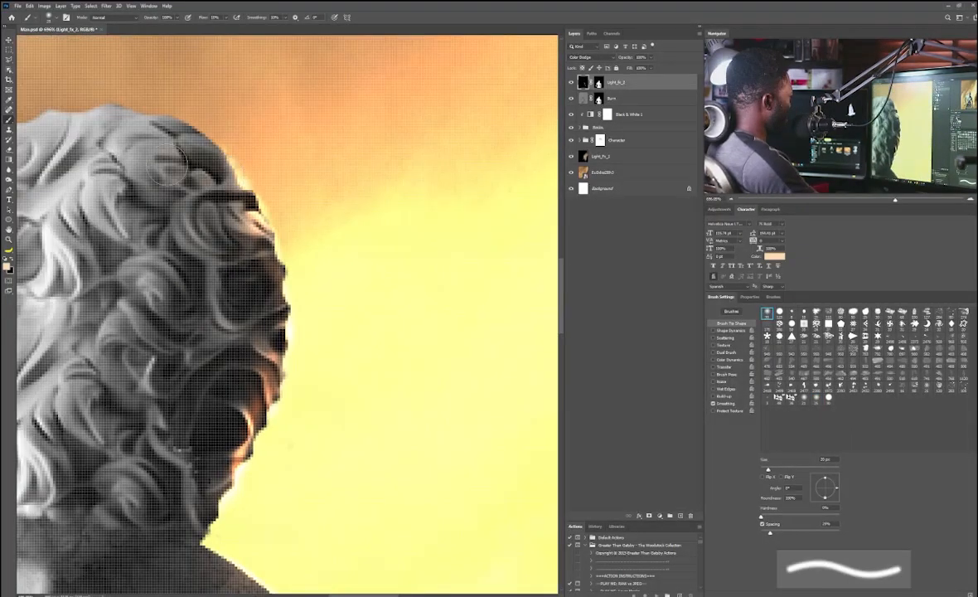
# Step: Paint more peach light over the hair curls along the head's lit edge
pyautogui.scroll(-6, 166, 165)
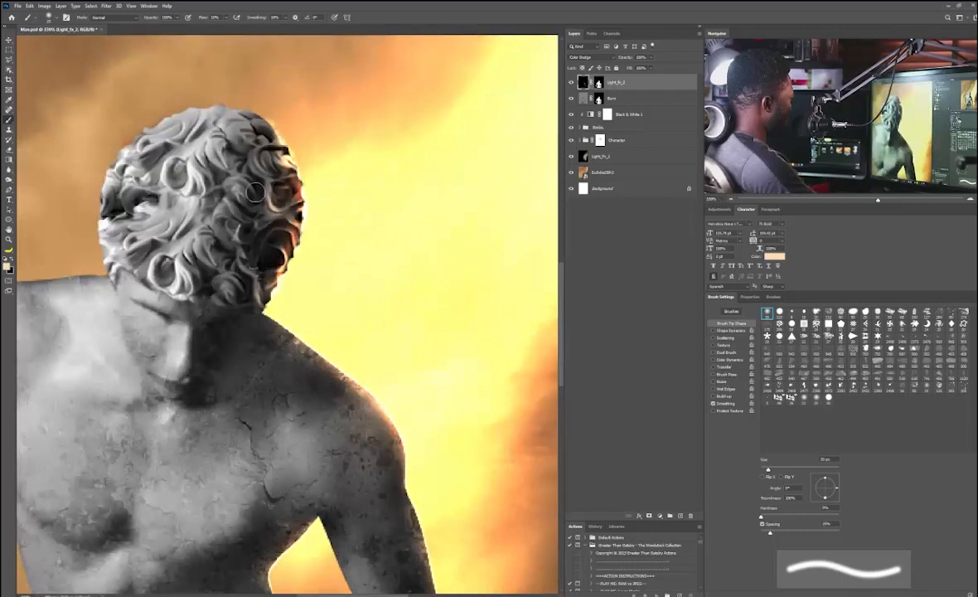
pyautogui.moveTo(255, 193); pyautogui.dragTo(208, 194)
pyautogui.moveTo(351, 339); pyautogui.dragTo(272, 212)
pyautogui.press(']')
pyautogui.moveTo(182, 157); pyautogui.dragTo(331, 265)
pyautogui.moveTo(257, 241)
pyautogui.mouseDown()
pyautogui.moveTo(303, 238)
pyautogui.moveTo(290, 229)
pyautogui.moveTo(321, 236)
pyautogui.mouseUp()
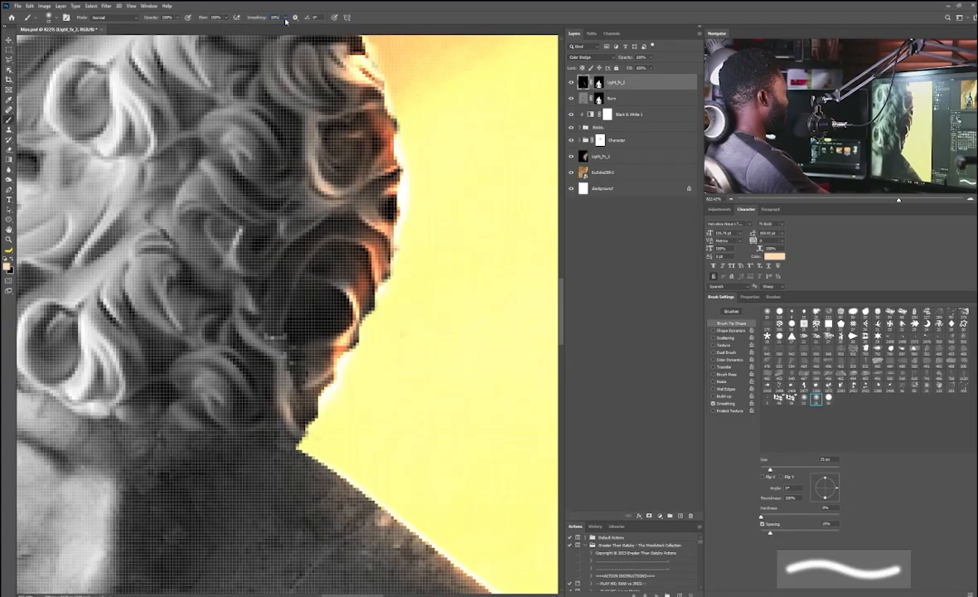
# Step: Set brush smoothing to 50%, enable pressure-controlled size, and shrink the brush to 7 px
pyautogui.write('50')
pyautogui.press('Return')
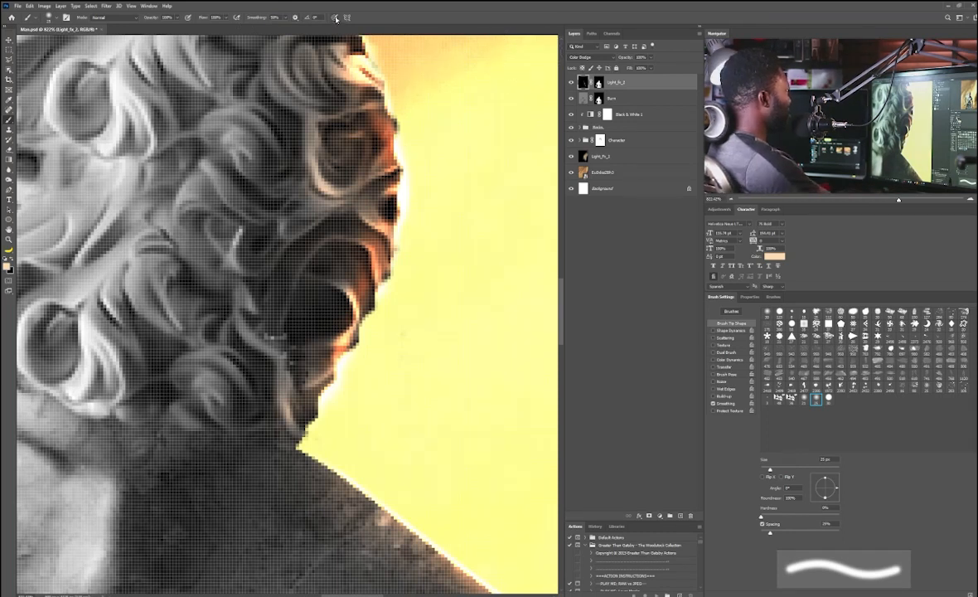
pyautogui.click(334, 17)
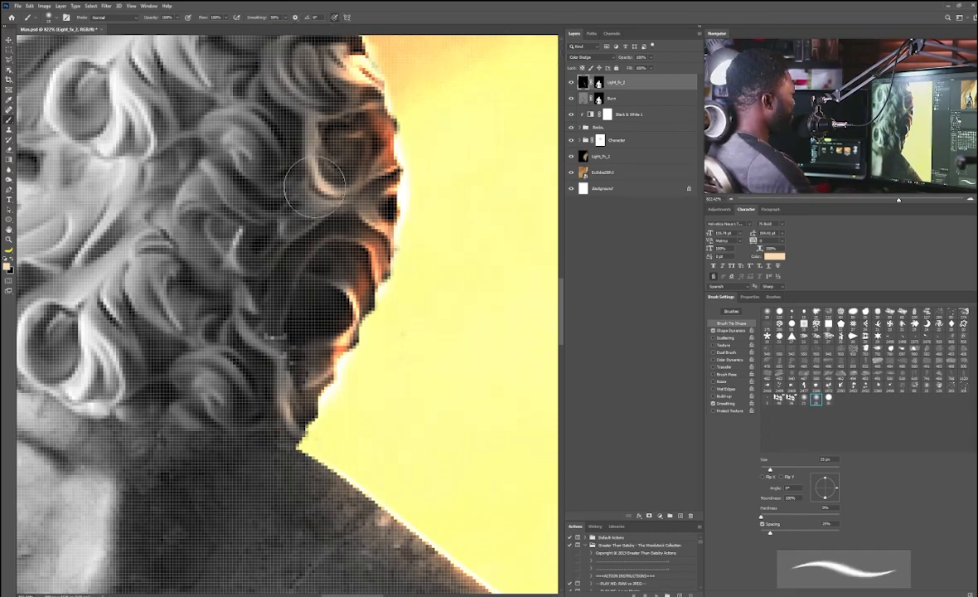
pyautogui.press('[')
pyautogui.press('[')
pyautogui.press('[')
pyautogui.press('[')
pyautogui.press('[')
pyautogui.press('[')
pyautogui.press('[')
pyautogui.press('[')
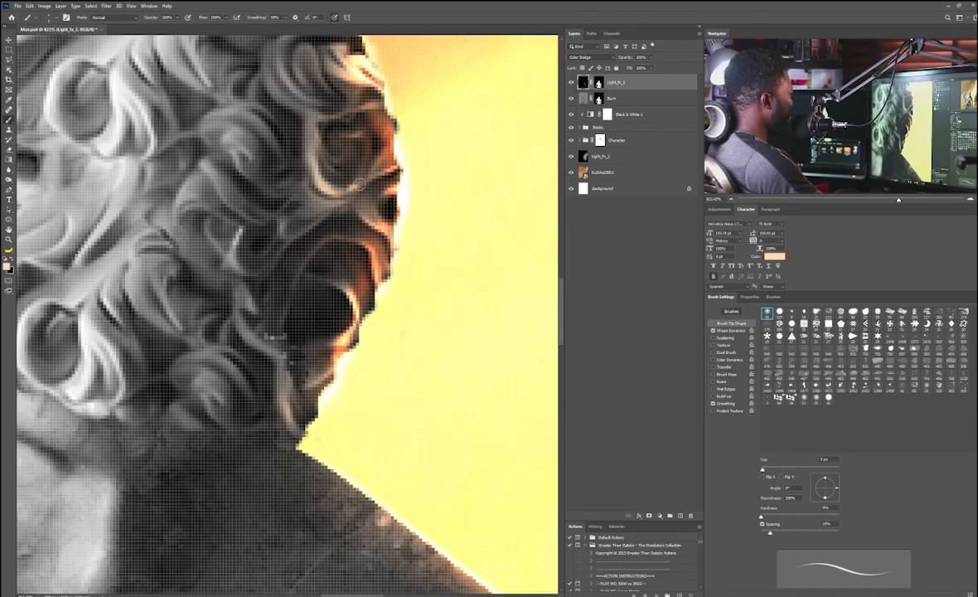
# Step: Paint thin light strokes along the individual hair curls on the head's lit side
pyautogui.moveTo(304, 132); pyautogui.dragTo(266, 196)
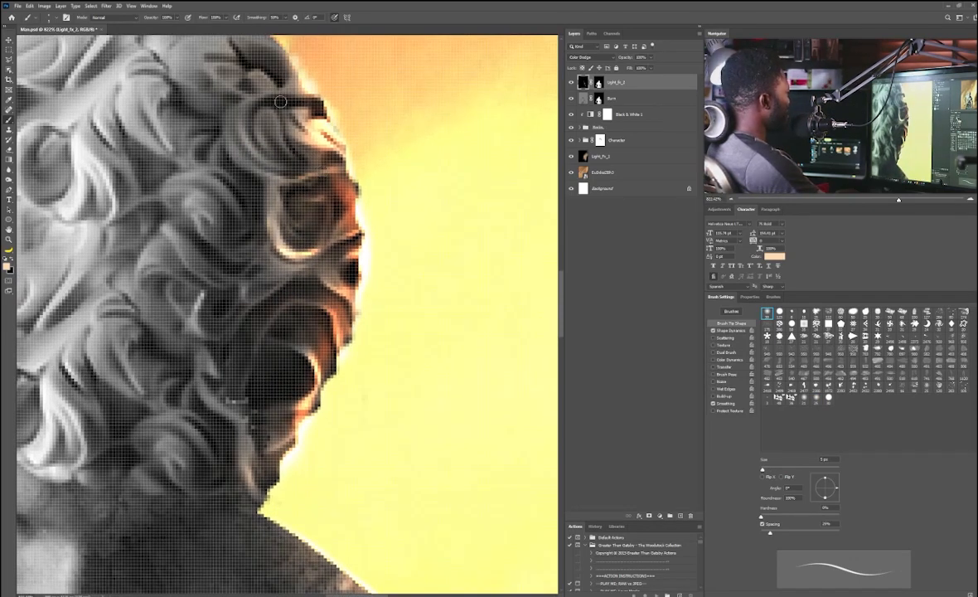
pyautogui.moveTo(232, 127)
pyautogui.mouseDown()
pyautogui.moveTo(244, 163)
pyautogui.moveTo(260, 172)
pyautogui.mouseUp()
pyautogui.moveTo(255, 115); pyautogui.dragTo(267, 141)
pyautogui.moveTo(276, 121); pyautogui.dragTo(289, 152)
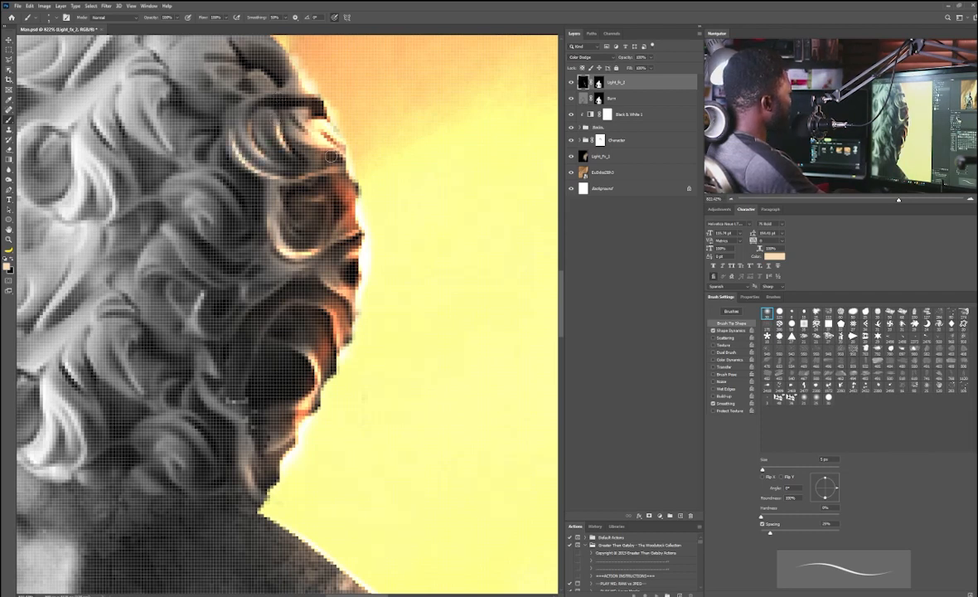
pyautogui.moveTo(232, 73)
pyautogui.mouseDown()
pyautogui.moveTo(257, 83)
pyautogui.moveTo(251, 175)
pyautogui.moveTo(238, 119)
pyautogui.moveTo(204, 114)
pyautogui.mouseUp()
pyautogui.keyDown('space'); pyautogui.moveTo(260, 233); pyautogui.dragTo(237, 89); pyautogui.keyUp('space')
pyautogui.moveTo(227, 246)
pyautogui.mouseDown()
pyautogui.moveTo(204, 230)
pyautogui.moveTo(204, 279)
pyautogui.moveTo(180, 244)
pyautogui.mouseUp()
pyautogui.moveTo(204, 199); pyautogui.dragTo(185, 161)
pyautogui.moveTo(262, 227); pyautogui.dragTo(233, 257)
pyautogui.moveTo(338, 256)
pyautogui.keyDown('ctrl'); pyautogui.keyDown('space'); pyautogui.mouseDown()
pyautogui.moveTo(240, 217)
pyautogui.moveTo(298, 197)
pyautogui.moveTo(292, 206)
pyautogui.mouseUp(); pyautogui.keyUp('space'); pyautogui.keyUp('ctrl')
pyautogui.keyDown('space'); pyautogui.moveTo(292, 206); pyautogui.dragTo(242, 115); pyautogui.keyUp('space')
pyautogui.keyDown('ctrl'); pyautogui.keyDown('space'); pyautogui.moveTo(298, 242); pyautogui.dragTo(324, 240); pyautogui.keyUp('space'); pyautogui.keyUp('ctrl')
pyautogui.moveTo(222, 260); pyautogui.dragTo(253, 281)
pyautogui.moveTo(223, 183)
pyautogui.keyDown('ctrl'); pyautogui.keyDown('space'); pyautogui.mouseDown()
pyautogui.moveTo(196, 188)
pyautogui.moveTo(236, 187)
pyautogui.mouseUp(); pyautogui.keyUp('space'); pyautogui.keyUp('ctrl')
pyautogui.moveTo(216, 276)
pyautogui.mouseDown()
pyautogui.moveTo(224, 270)
pyautogui.moveTo(192, 258)
pyautogui.moveTo(207, 264)
pyautogui.moveTo(205, 236)
pyautogui.moveTo(239, 234)
pyautogui.mouseUp()
pyautogui.moveTo(208, 143)
pyautogui.mouseDown()
pyautogui.moveTo(195, 171)
pyautogui.moveTo(162, 156)
pyautogui.mouseUp()
pyautogui.moveTo(260, 122)
pyautogui.keyDown('ctrl'); pyautogui.keyDown('space'); pyautogui.mouseDown()
pyautogui.moveTo(235, 122)
pyautogui.moveTo(267, 125)
pyautogui.mouseUp(); pyautogui.keyUp('space'); pyautogui.keyUp('ctrl')
pyautogui.keyDown('space'); pyautogui.moveTo(267, 124); pyautogui.dragTo(275, 217); pyautogui.keyUp('space')
# Step: Create a new layer named Light above the Burn layer
pyautogui.click(622, 99)
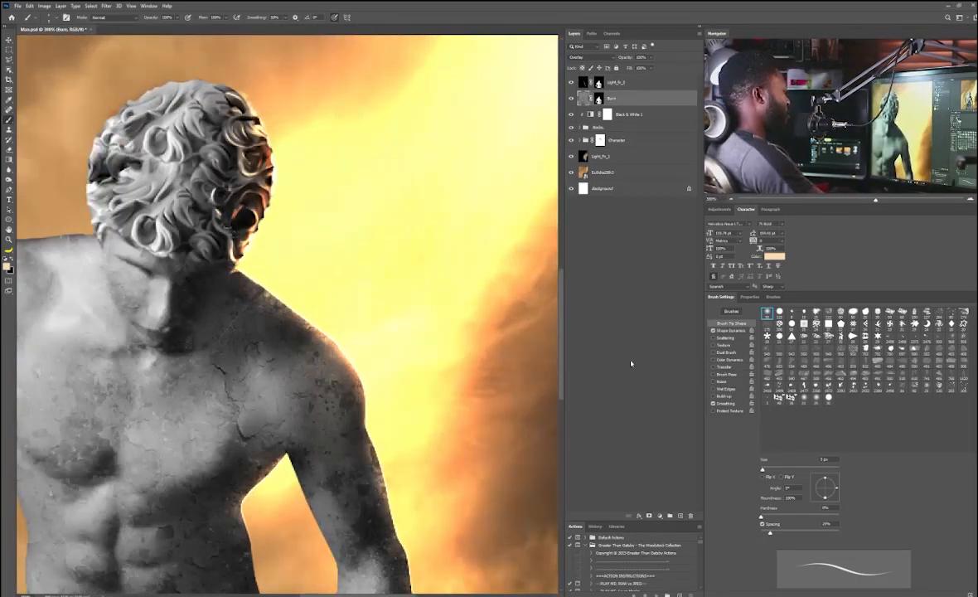
pyautogui.keyDown('alt'); pyautogui.click(680, 516); pyautogui.keyUp('alt')
pyautogui.write('Light')
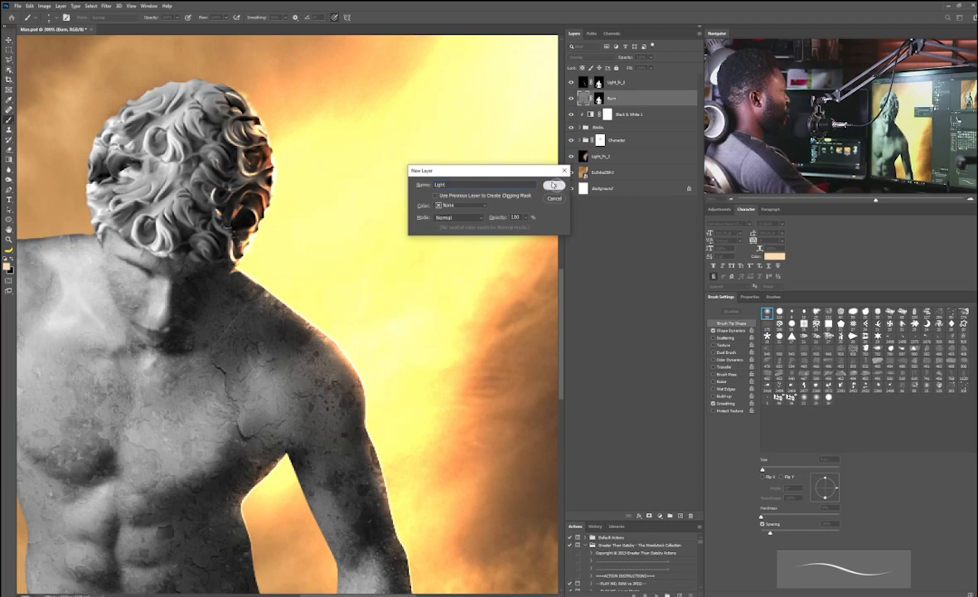
pyautogui.click(555, 186)
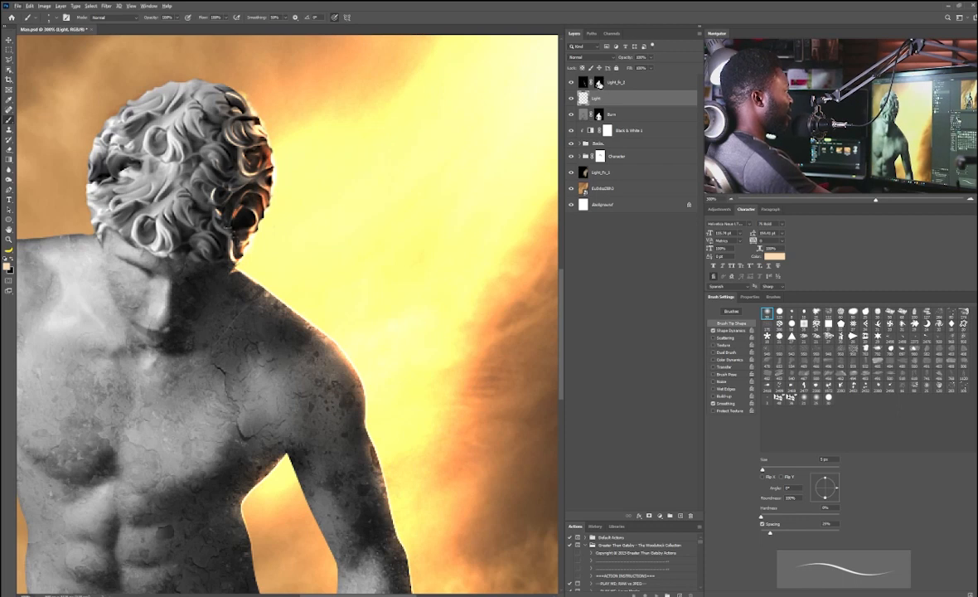
# Step: Copy the Burn layer's mask onto the Light layer and sample an orange colour from the hair edge
pyautogui.moveTo(596, 100); pyautogui.dragTo(598, 98)
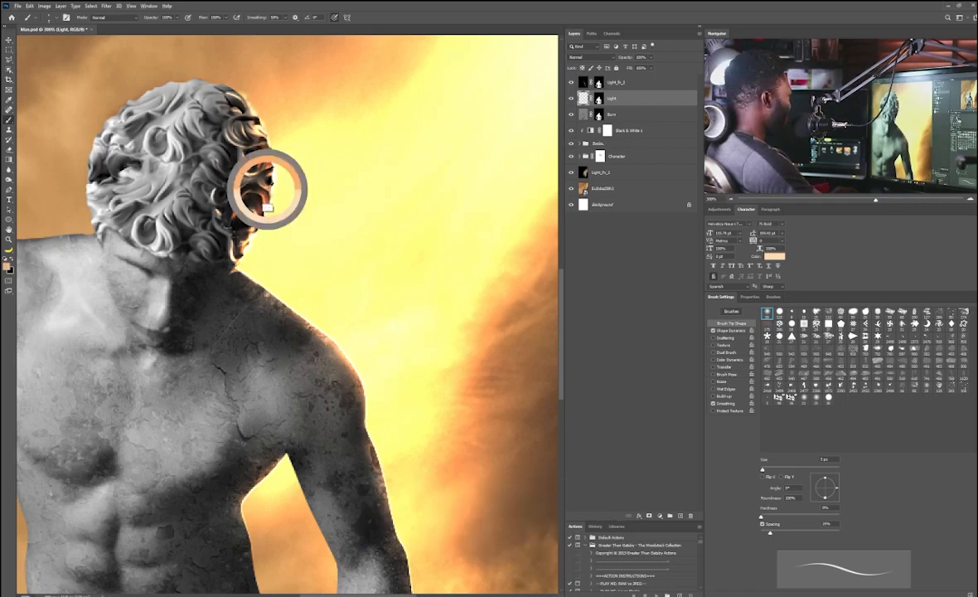
pyautogui.moveTo(310, 199); pyautogui.dragTo(278, 193)
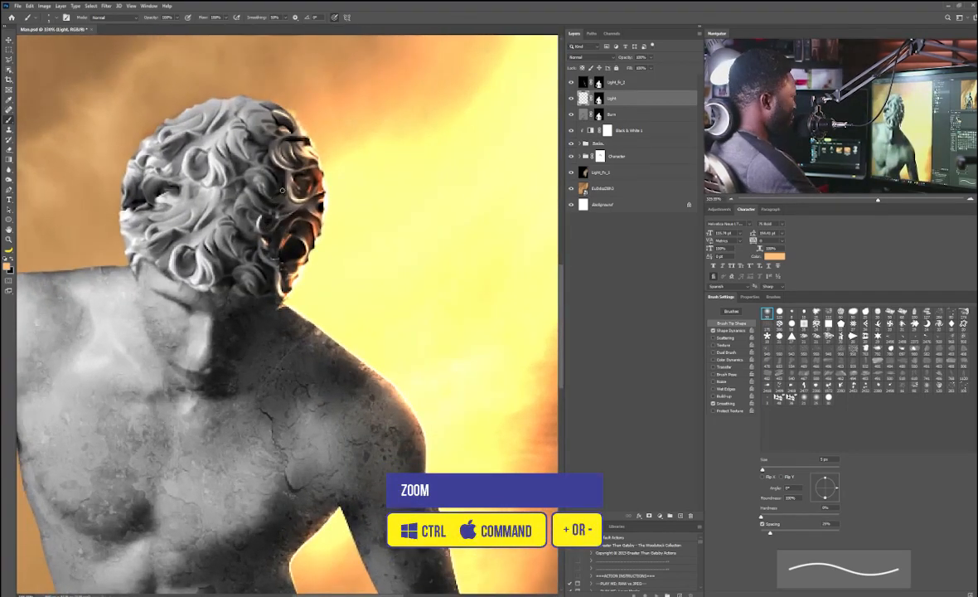
# Step: Try painting an orange glow along the head's edge with a 40 px brush at 10% flow, then undo it
pyautogui.press(']')
pyautogui.press(']')
pyautogui.press(']')
pyautogui.press(']')
pyautogui.press(']')
pyautogui.press(']')
pyautogui.press(']')
pyautogui.press(']')
pyautogui.press(']')
pyautogui.press(']')
pyautogui.press(']')
pyautogui.press(']')
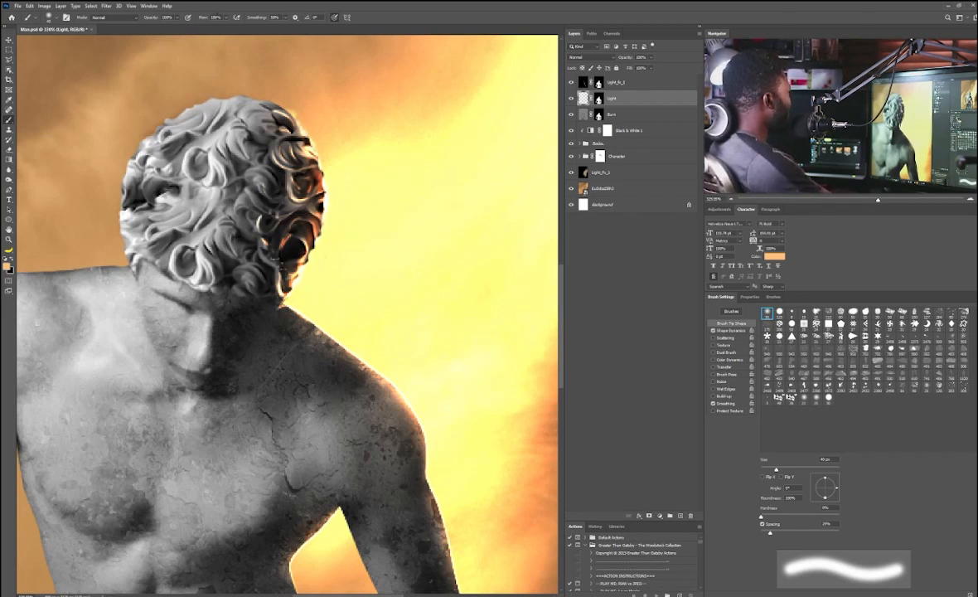
pyautogui.write('10')
pyautogui.press('Return')
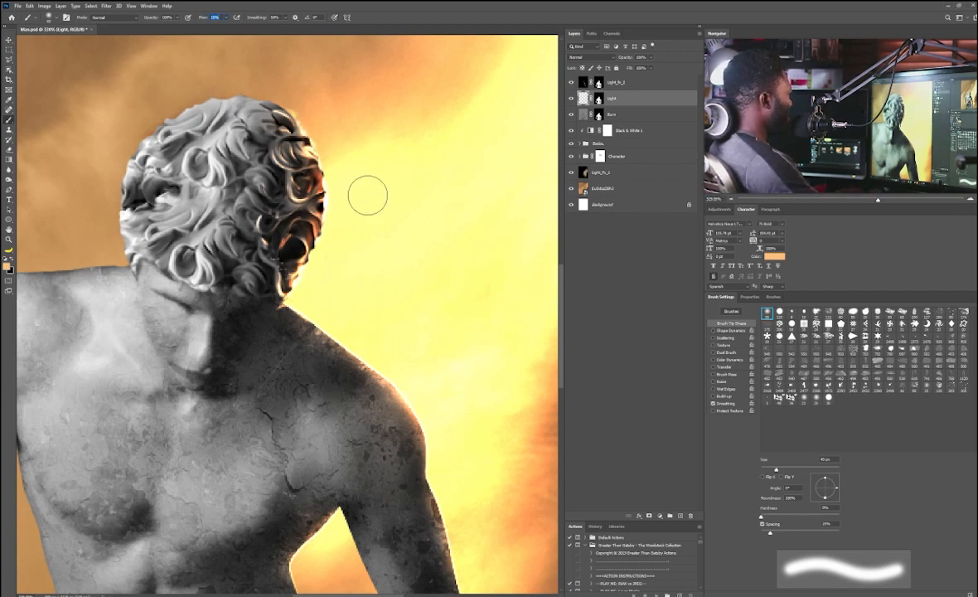
pyautogui.moveTo(281, 142); pyautogui.dragTo(287, 278)
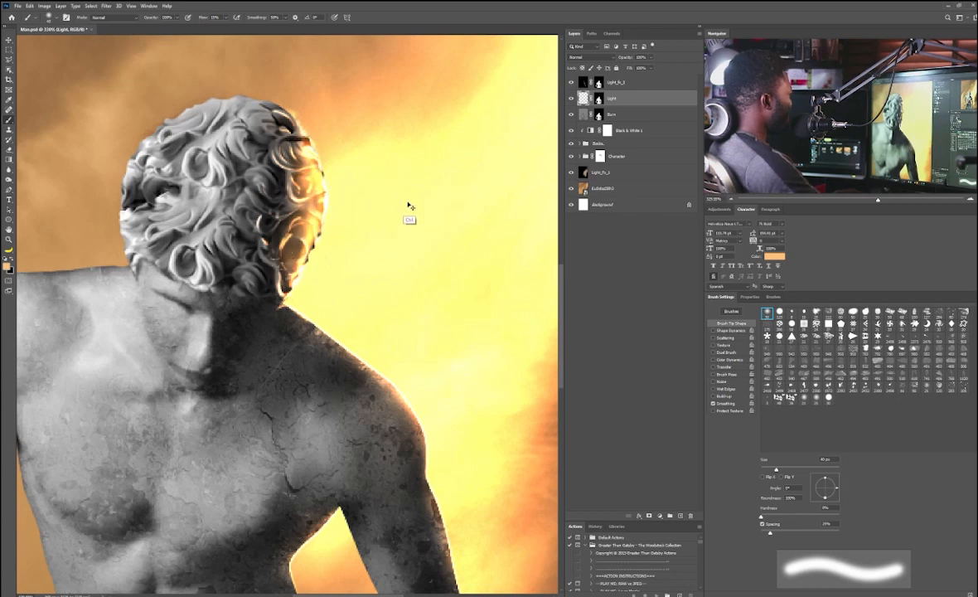
pyautogui.hotkey('ctrl', 'z')
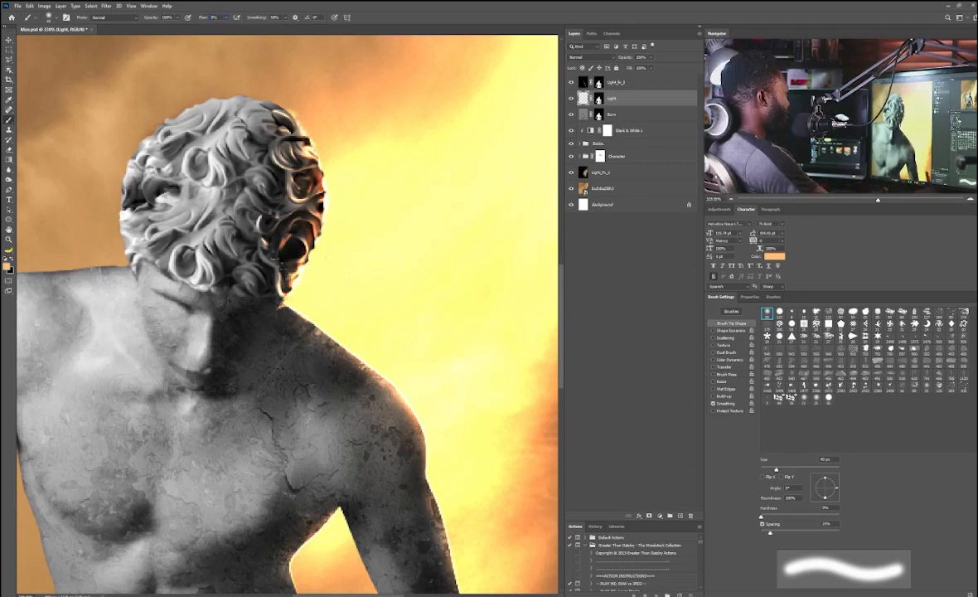
# Step: Set flow to 5%, enlarge the brush, and paint a soft orange glow around the back of the head
pyautogui.write('5')
pyautogui.press('Return')
pyautogui.press(']')
pyautogui.press(']')
pyautogui.press(']')
pyautogui.press(']')
pyautogui.press(']')
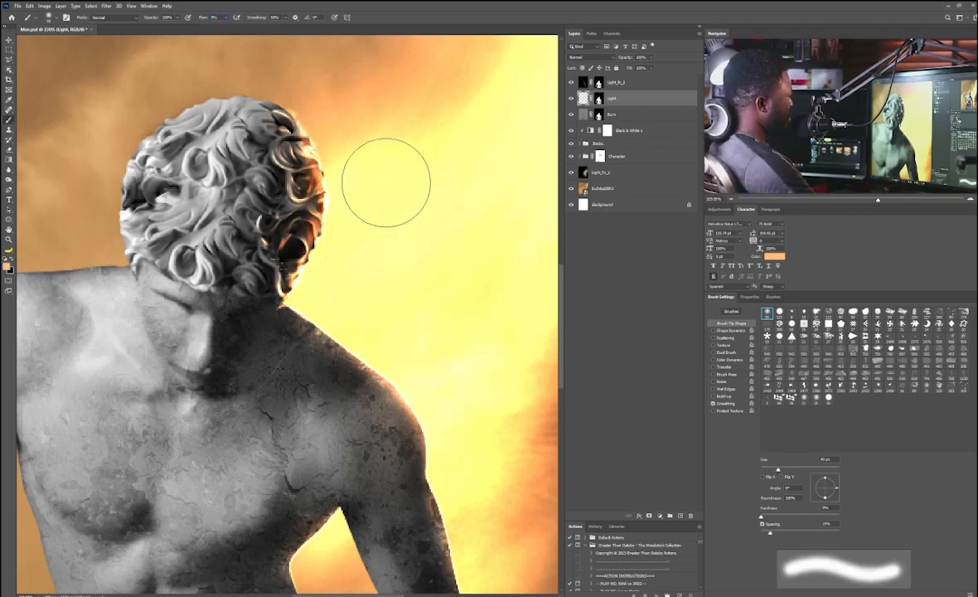
pyautogui.moveTo(386, 182)
pyautogui.mouseDown()
pyautogui.moveTo(389, 166)
pyautogui.moveTo(397, 168)
pyautogui.moveTo(370, 146)
pyautogui.moveTo(386, 182)
pyautogui.moveTo(362, 120)
pyautogui.moveTo(280, 43)
pyautogui.mouseUp()
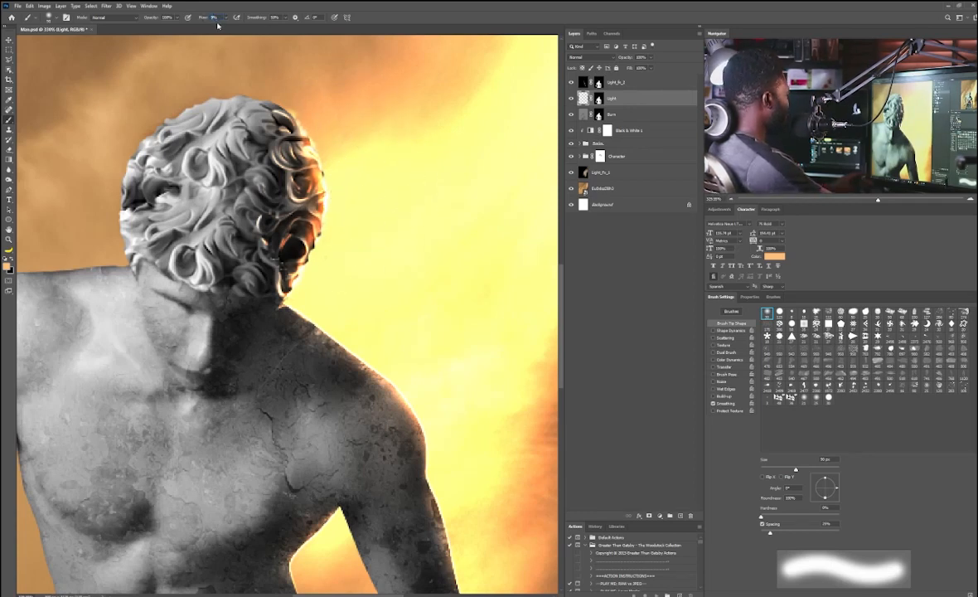
pyautogui.moveTo(338, 129)
pyautogui.mouseDown()
pyautogui.moveTo(321, 109)
pyautogui.moveTo(346, 208)
pyautogui.moveTo(338, 214)
pyautogui.moveTo(355, 245)
pyautogui.moveTo(341, 275)
pyautogui.moveTo(364, 247)
pyautogui.moveTo(356, 253)
pyautogui.mouseUp()
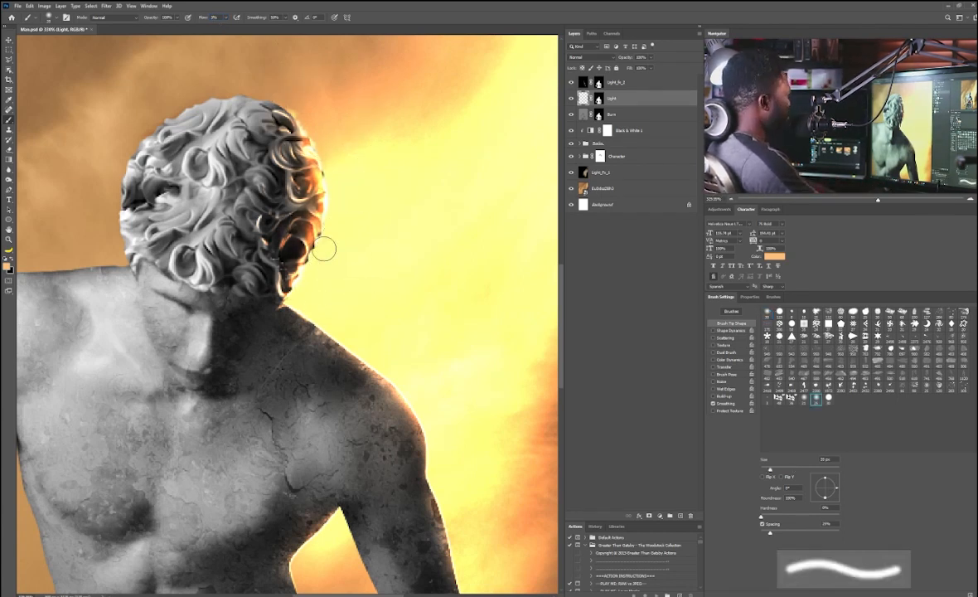
# Step: Paint the soft orange glow along the shoulder, arm and underarm edges on the Light layer
pyautogui.scroll(-3, 337, 313)
pyautogui.scroll(3, 268, 290)
pyautogui.moveTo(240, 272)
pyautogui.mouseDown()
pyautogui.moveTo(203, 215)
pyautogui.moveTo(194, 78)
pyautogui.moveTo(179, 207)
pyautogui.mouseUp()
pyautogui.moveTo(314, 331); pyautogui.dragTo(265, 155)
pyautogui.moveTo(251, 175)
pyautogui.mouseDown()
pyautogui.moveTo(212, 142)
pyautogui.moveTo(303, 240)
pyautogui.mouseUp()
pyautogui.moveTo(303, 240)
pyautogui.mouseDown()
pyautogui.moveTo(257, 152)
pyautogui.moveTo(329, 475)
pyautogui.mouseUp()
pyautogui.moveTo(135, 240); pyautogui.dragTo(145, 272)
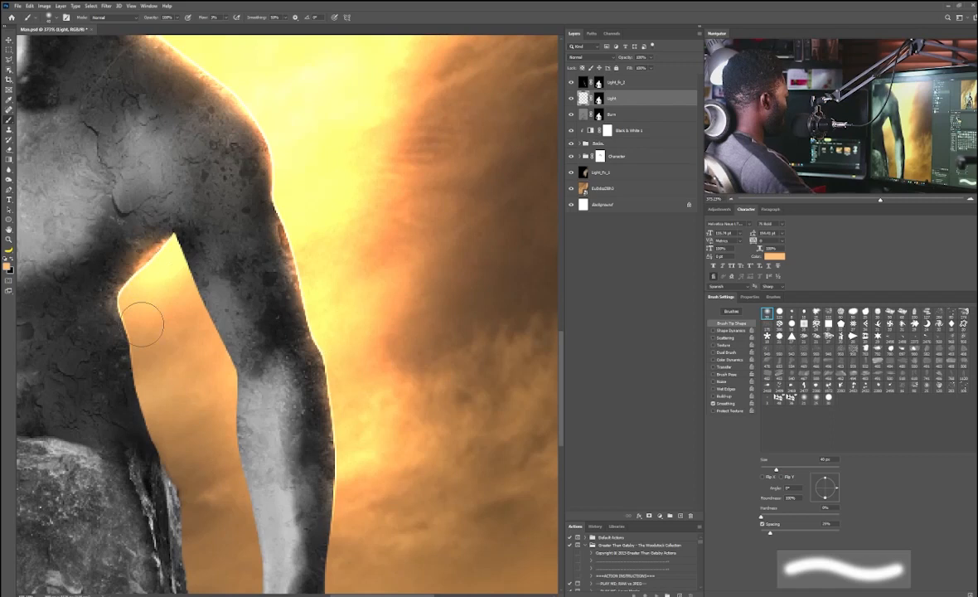
# Step: Fit the canvas on screen, switch to the Move tool, and select the Black & White 1 layer mask
pyautogui.scroll(-5, 248, 236)
pyautogui.scroll(2, 221, 136)
pyautogui.hotkey('ctrl', '0')
pyautogui.press('v')
pyautogui.click(598, 144)
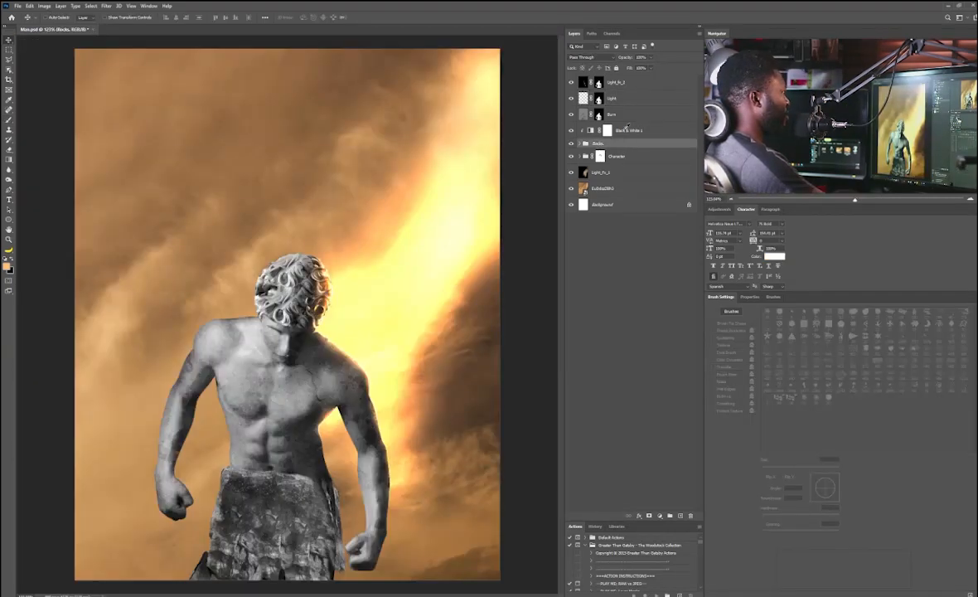
pyautogui.click(627, 131)
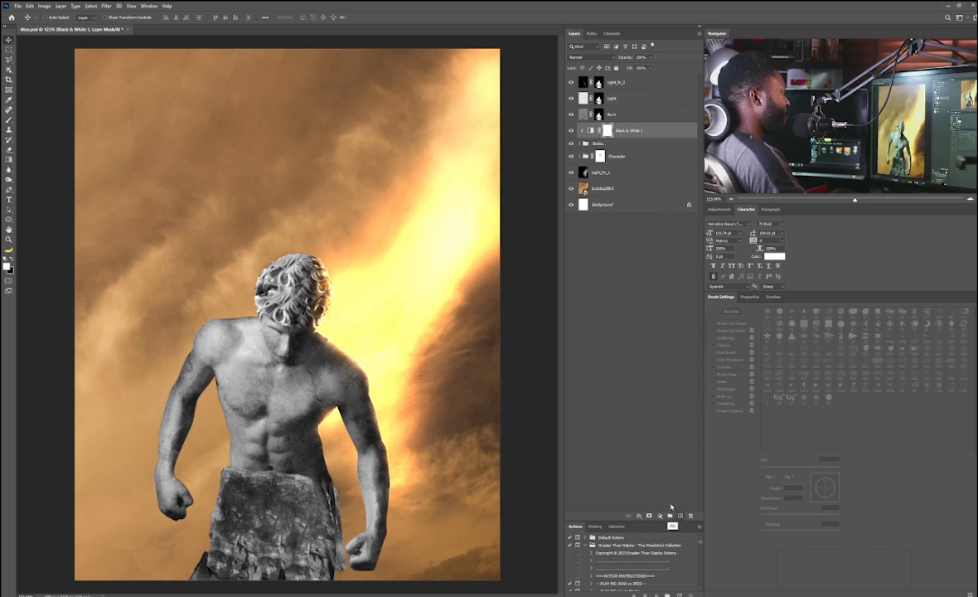
# Step: Create a new layer named Dust and zoom in on the statue's torso and rock block
pyautogui.hotkey('ctrl', 'shift', 'n')
pyautogui.write('Dust')
pyautogui.press('Return')
pyautogui.moveTo(267, 394); pyautogui.dragTo(331, 195)
pyautogui.moveTo(308, 267); pyautogui.dragTo(328, 263)
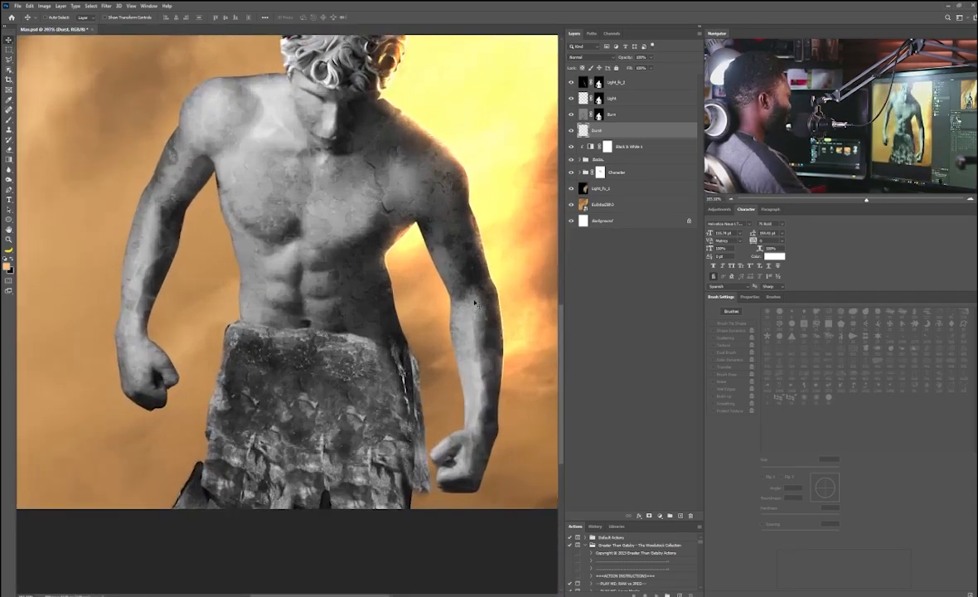
# Step: With the Brush tool, sample an orange color, lower the flow, and paint soft dust over the bottom of the rock block
pyautogui.press('b')
pyautogui.moveTo(763, 469); pyautogui.dragTo(800, 469)
pyautogui.keyDown('alt'); pyautogui.click(183, 300); pyautogui.keyUp('alt')
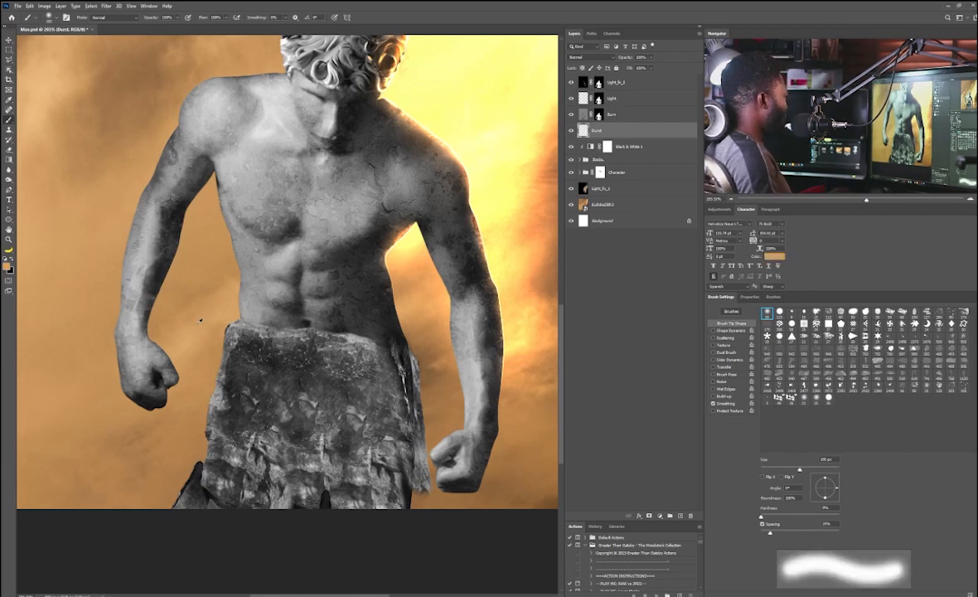
pyautogui.moveTo(181, 453)
pyautogui.mouseDown()
pyautogui.moveTo(189, 440)
pyautogui.moveTo(182, 466)
pyautogui.mouseUp()
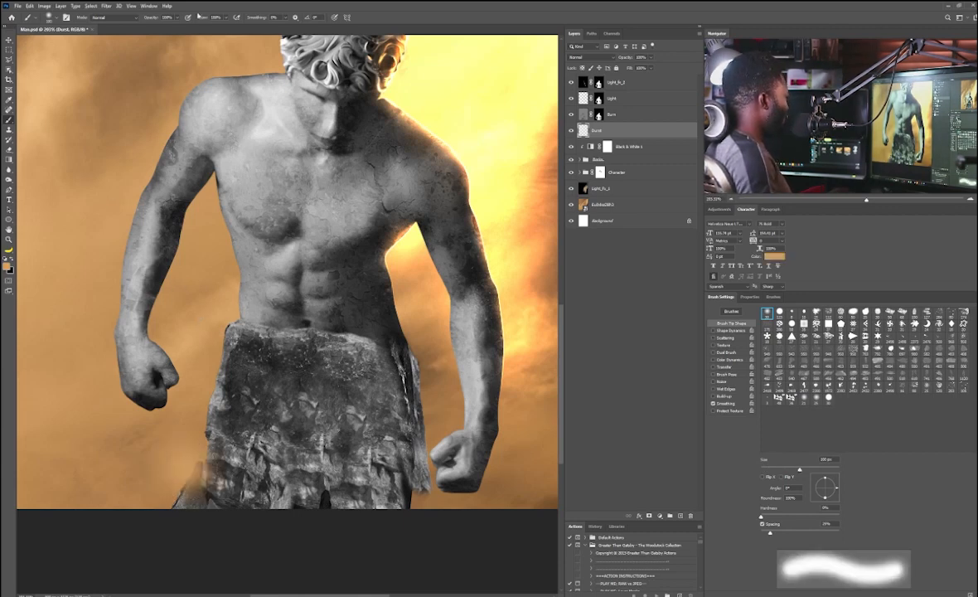
pyautogui.click(229, 19)
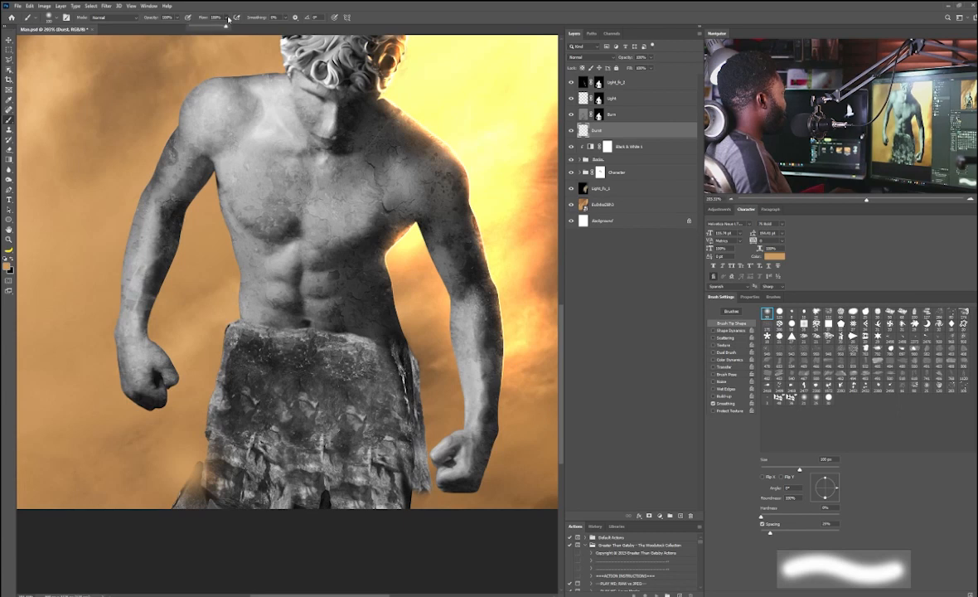
pyautogui.moveTo(199, 26); pyautogui.dragTo(179, 25)
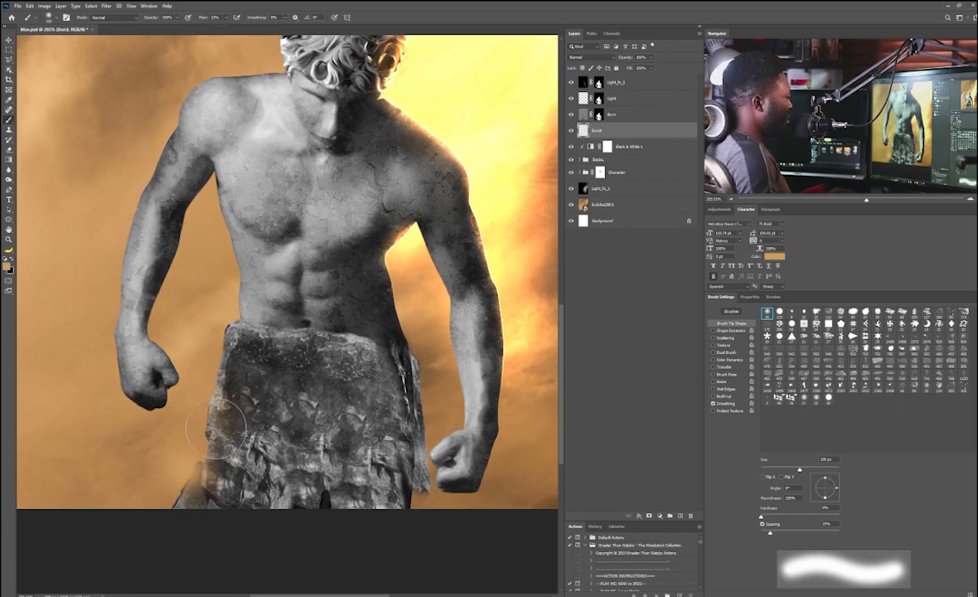
pyautogui.moveTo(217, 428); pyautogui.dragTo(209, 449)
pyautogui.moveTo(219, 429)
pyautogui.mouseDown()
pyautogui.moveTo(252, 496)
pyautogui.moveTo(164, 497)
pyautogui.mouseUp()
# Step: Move the Dust layer to the top of the stack and paint more soft dust across the rock block with varying brush sizes
pyautogui.moveTo(630, 130); pyautogui.dragTo(595, 78)
pyautogui.moveTo(241, 393)
pyautogui.mouseDown()
pyautogui.moveTo(191, 470)
pyautogui.moveTo(398, 498)
pyautogui.mouseUp()
pyautogui.press('[')
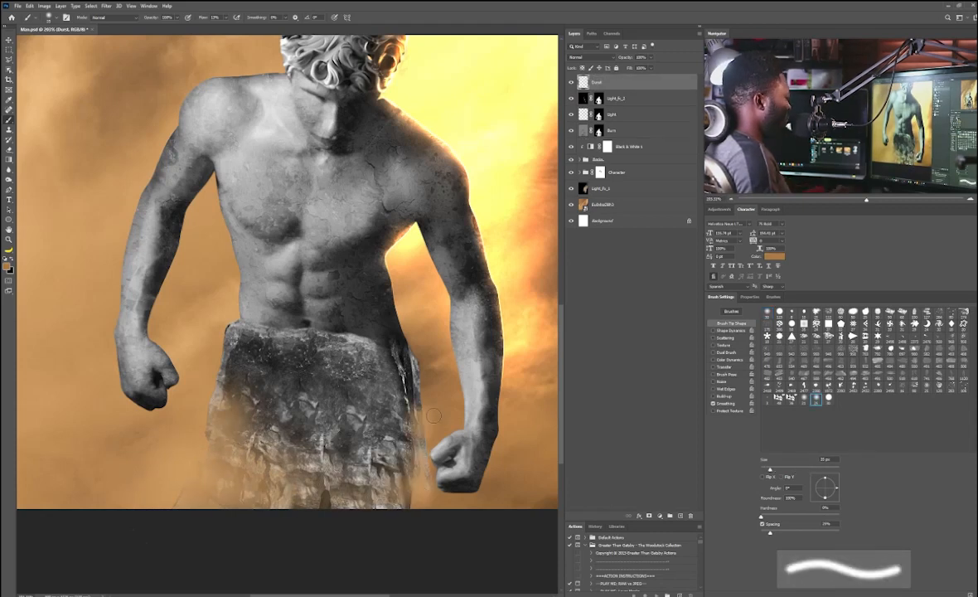
pyautogui.press(']')
pyautogui.press(']')
pyautogui.press(']')
pyautogui.press(']')
pyautogui.press(']')
pyautogui.press(']')
pyautogui.press(']')
pyautogui.press(']')
pyautogui.press(']')
pyautogui.press(']')
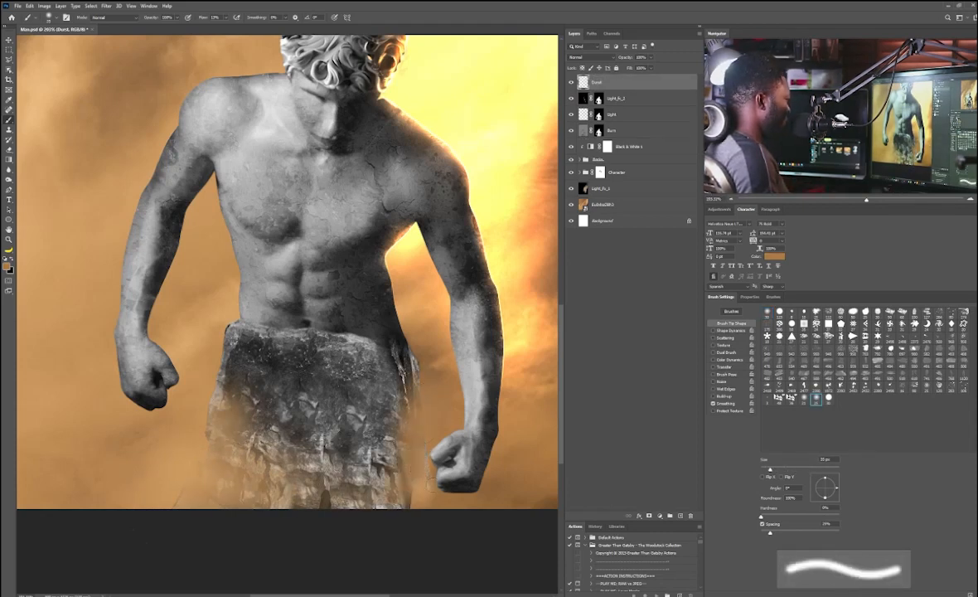
pyautogui.moveTo(359, 426); pyautogui.dragTo(319, 397)
pyautogui.press('[')
pyautogui.press('[')
pyautogui.press('[')
pyautogui.press('[')
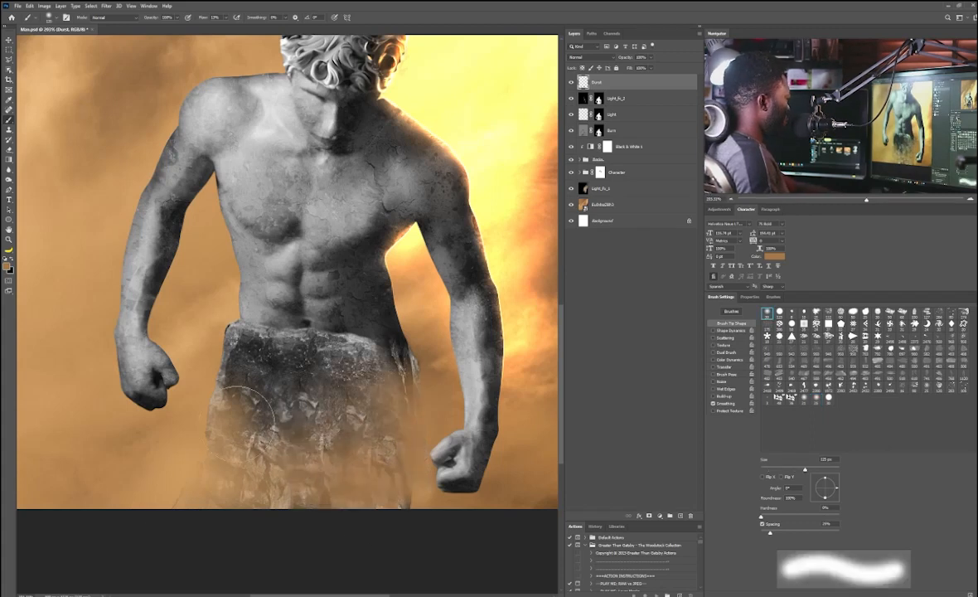
pyautogui.press('[')
pyautogui.press('[')
pyautogui.press('[')
pyautogui.press('[')
pyautogui.press(']')
pyautogui.press(']')
pyautogui.moveTo(217, 278); pyautogui.dragTo(213, 344)
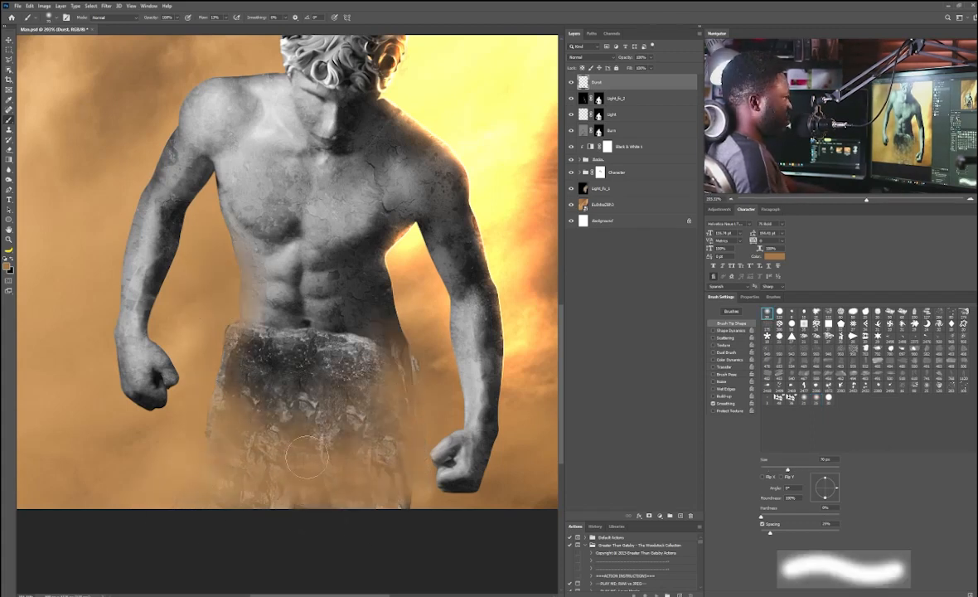
pyautogui.press('[')
pyautogui.press('[')
# Step: Fit the canvas on screen, add a Color Lookup adjustment layer using the EdgyAmber.3DL preset, and hide it
pyautogui.hotkey('ctrl', '0')
pyautogui.press('v')
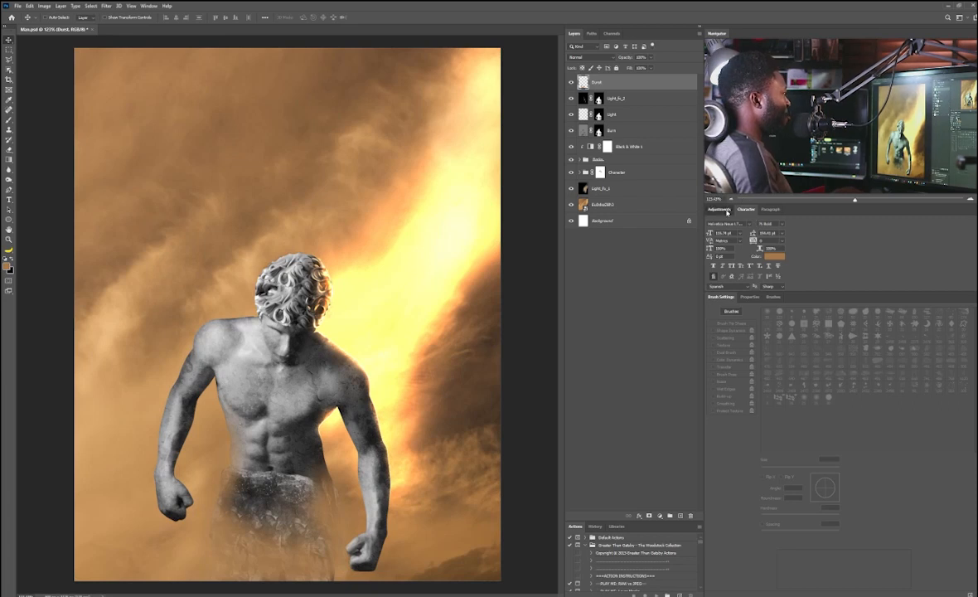
pyautogui.click(720, 209)
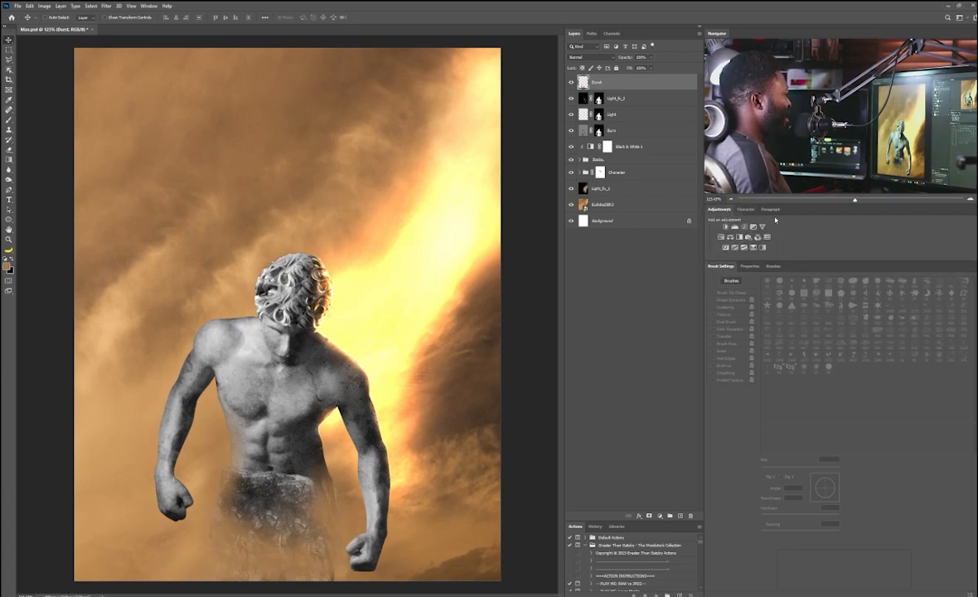
pyautogui.click(150, 6)
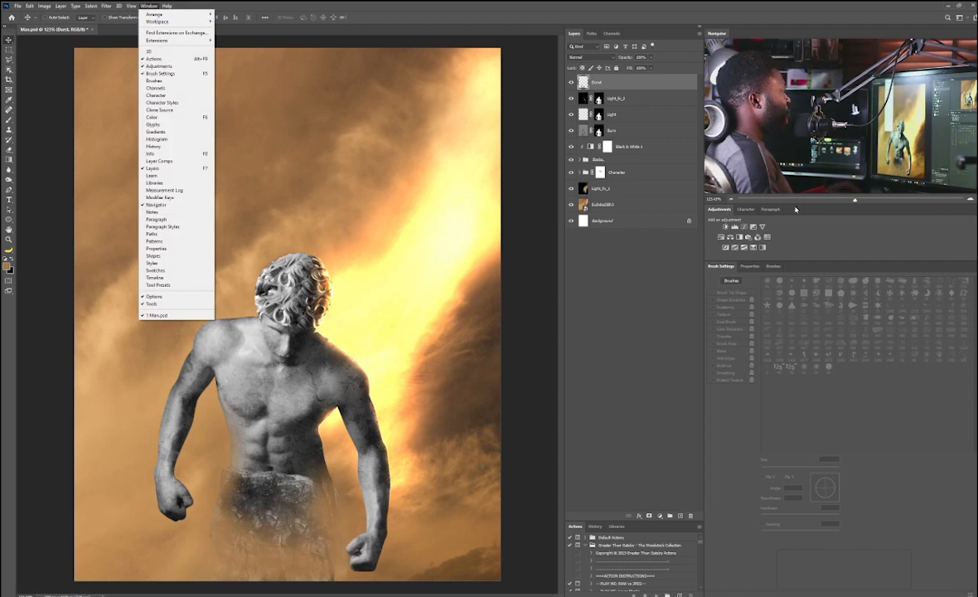
pyautogui.click(162, 67)
pyautogui.click(768, 237)
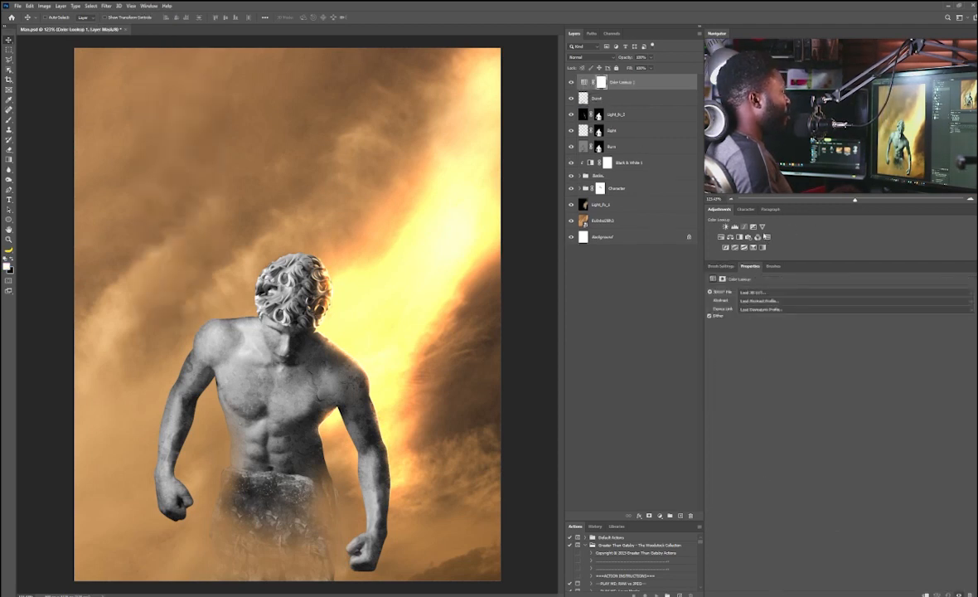
pyautogui.click(768, 294)
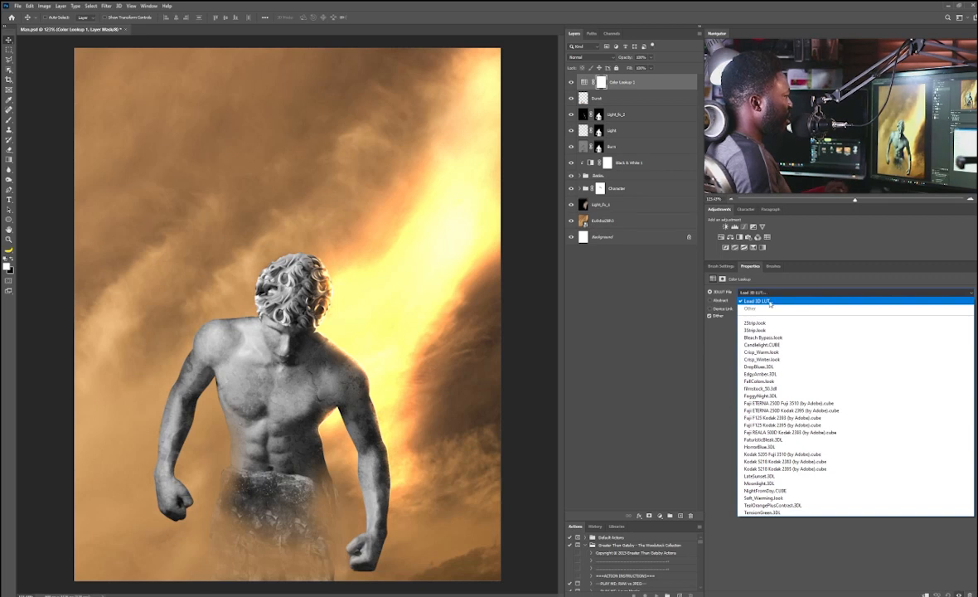
pyautogui.click(760, 374)
pyautogui.click(571, 82)
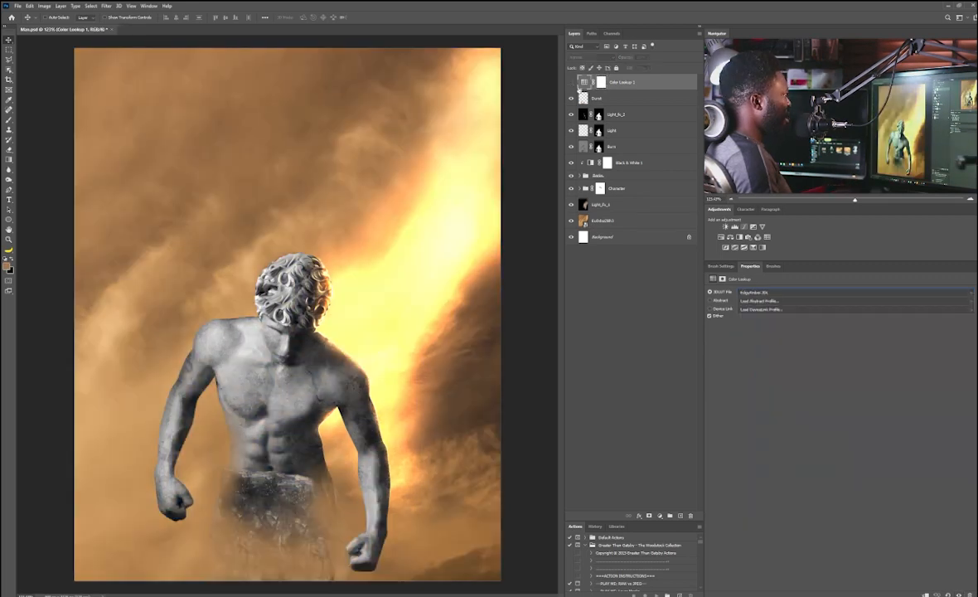
# Step: Select the Dust layer and add a Gradient Map adjustment above it, applying the blue preset gradient
pyautogui.click(610, 98)
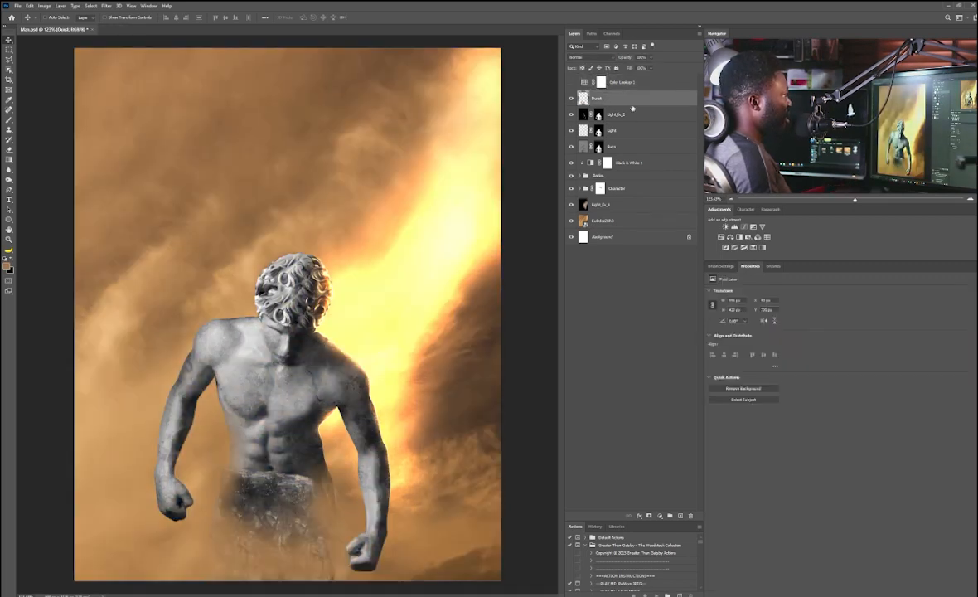
pyautogui.click(763, 247)
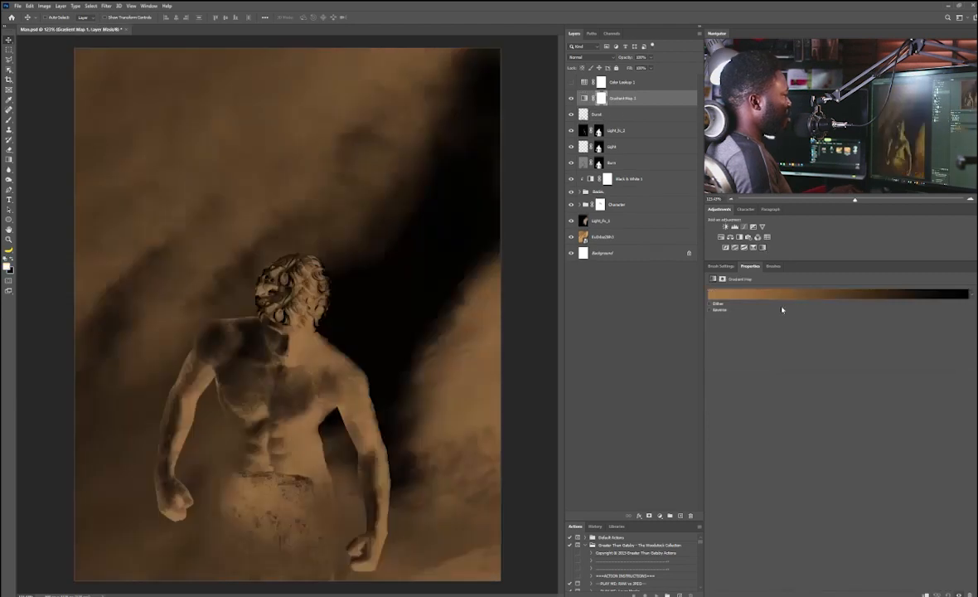
pyautogui.click(780, 296)
pyautogui.scroll(-5, 472, 178)
pyautogui.click(451, 197)
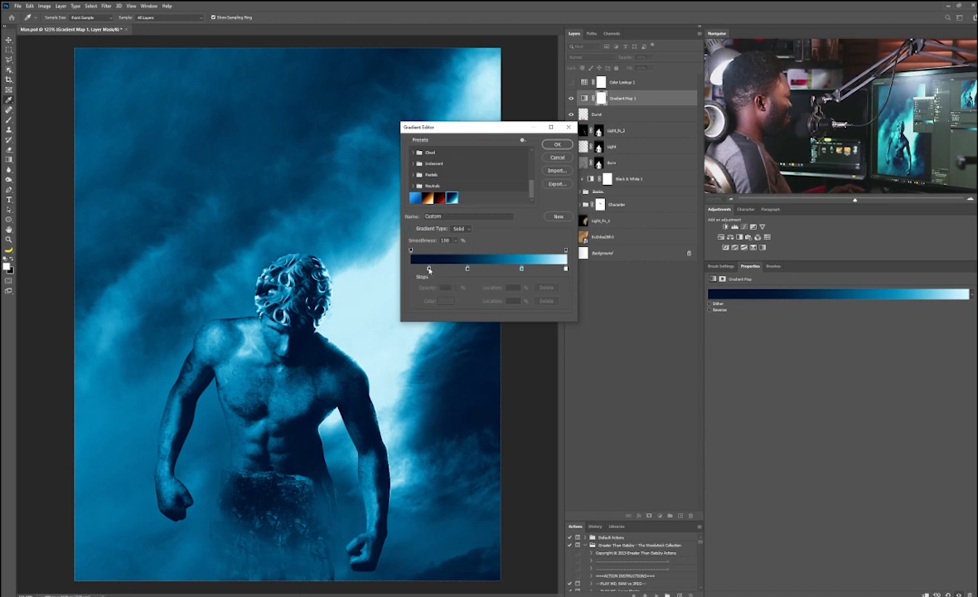
# Step: Inspect the color of each of the gradient's four stops, add and remove a test stop, and confirm the gradient
pyautogui.doubleClick(428, 269)
pyautogui.moveTo(556, 289); pyautogui.dragTo(472, 290)
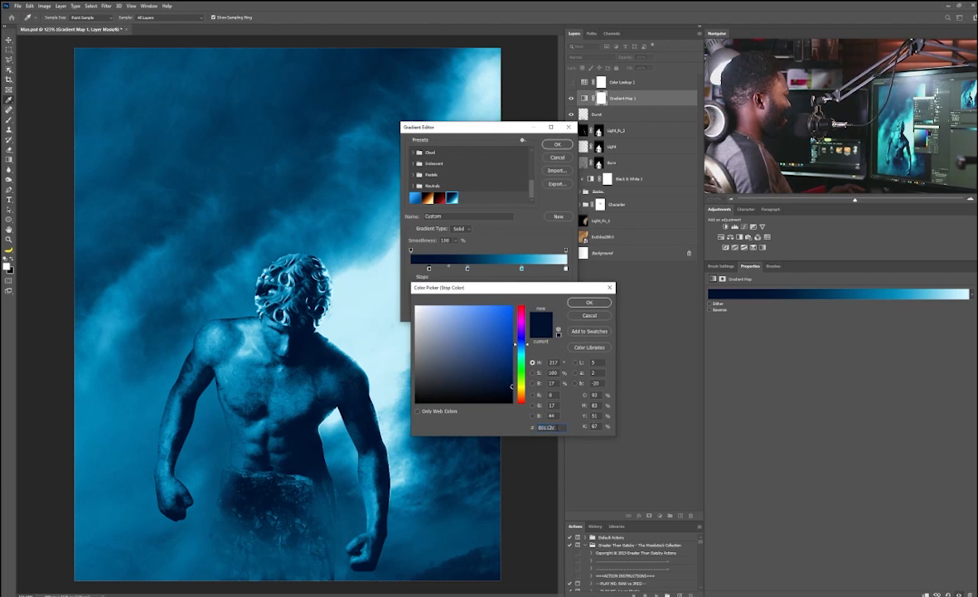
pyautogui.click(589, 304)
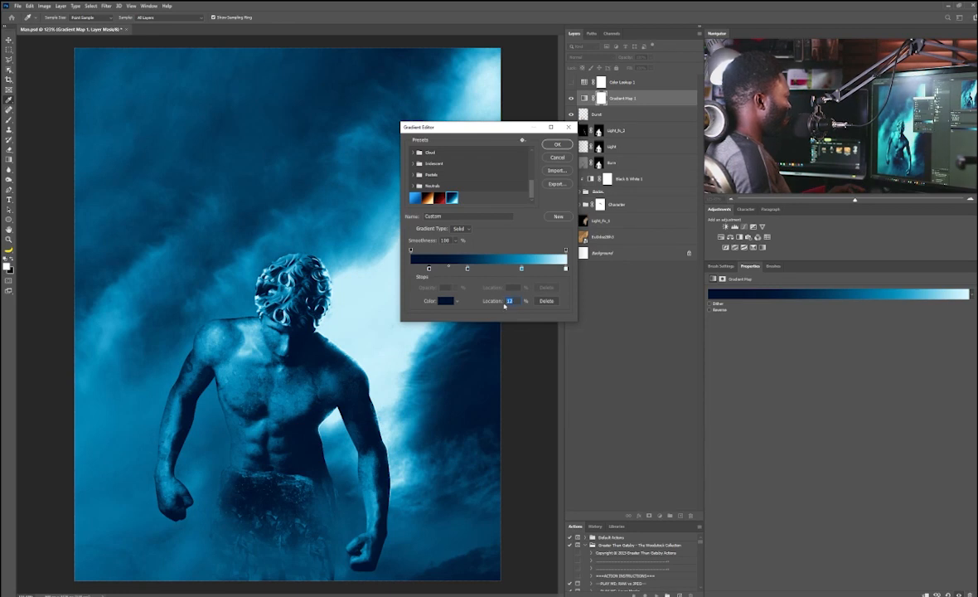
pyautogui.doubleClick(467, 269)
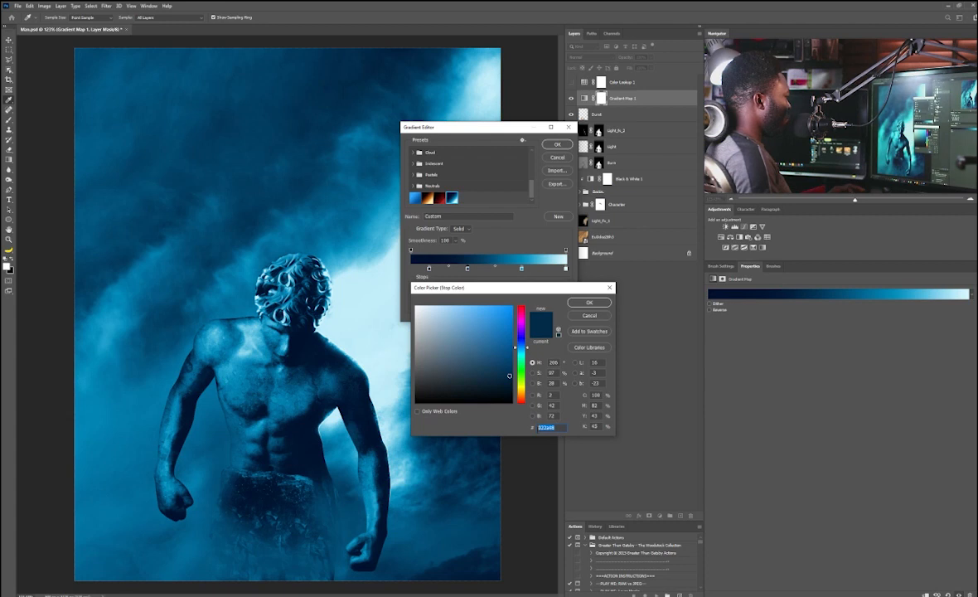
pyautogui.click(587, 303)
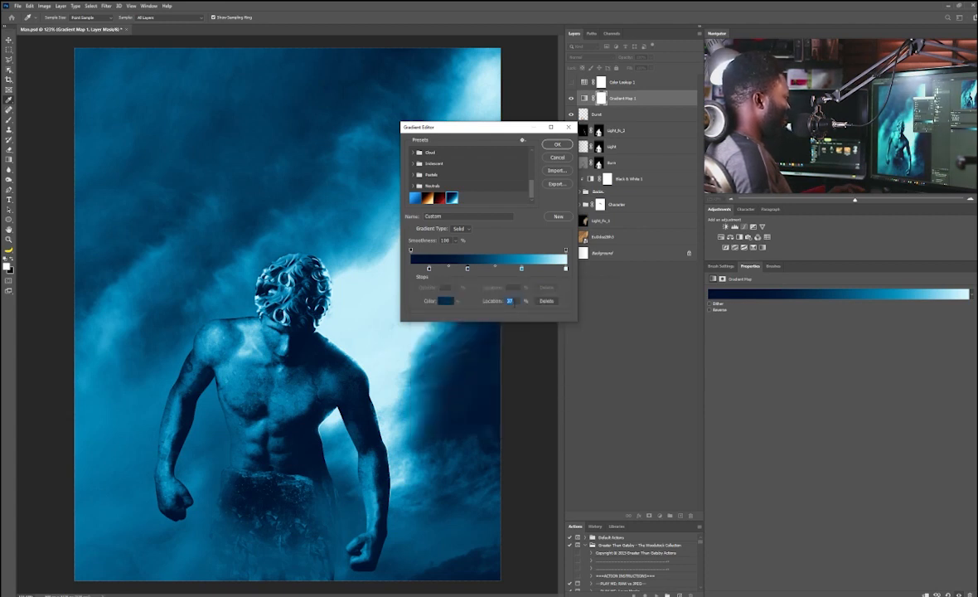
pyautogui.click(521, 268)
pyautogui.doubleClick(521, 270)
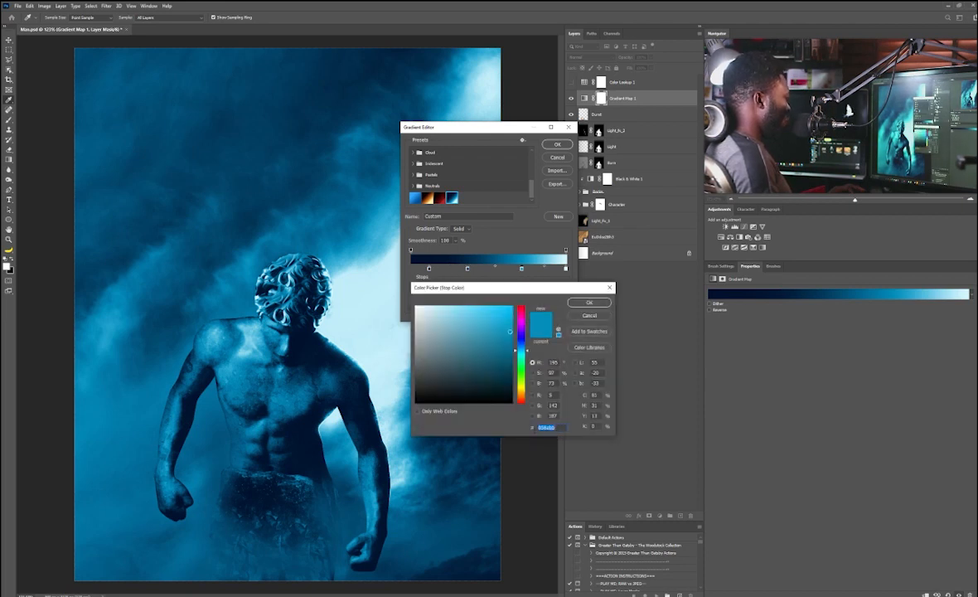
pyautogui.click(592, 303)
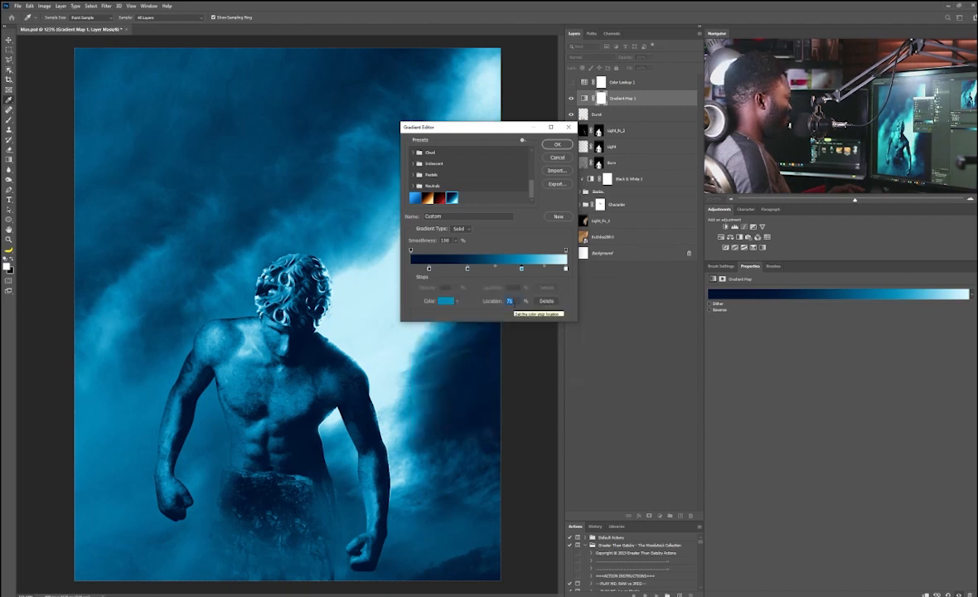
pyautogui.doubleClick(565, 269)
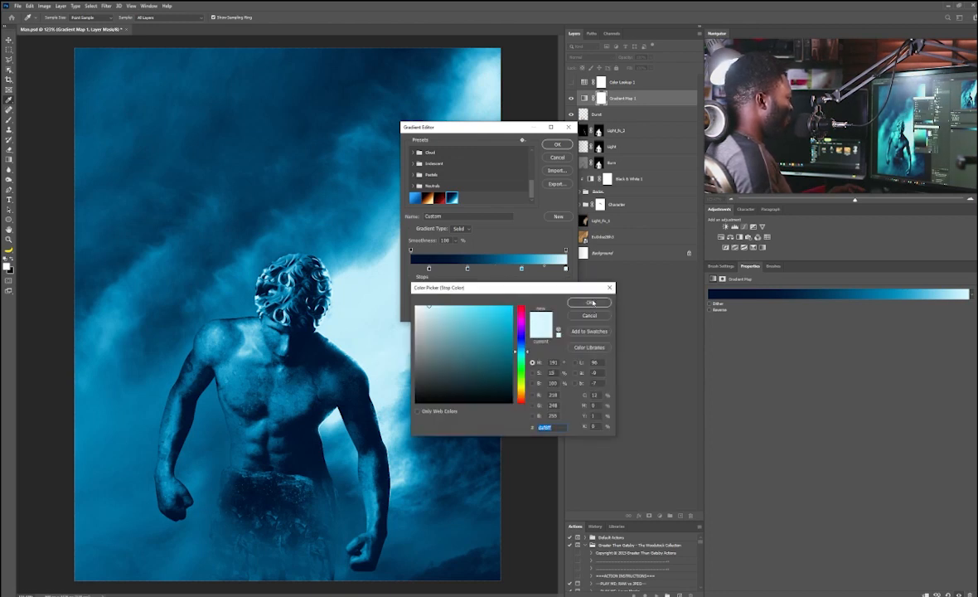
pyautogui.click(591, 302)
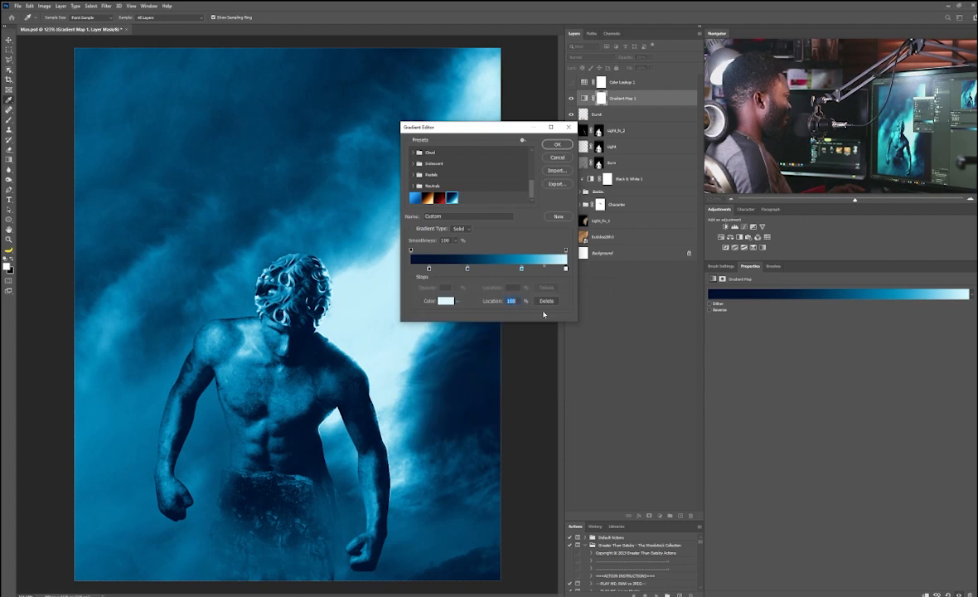
pyautogui.click(495, 277)
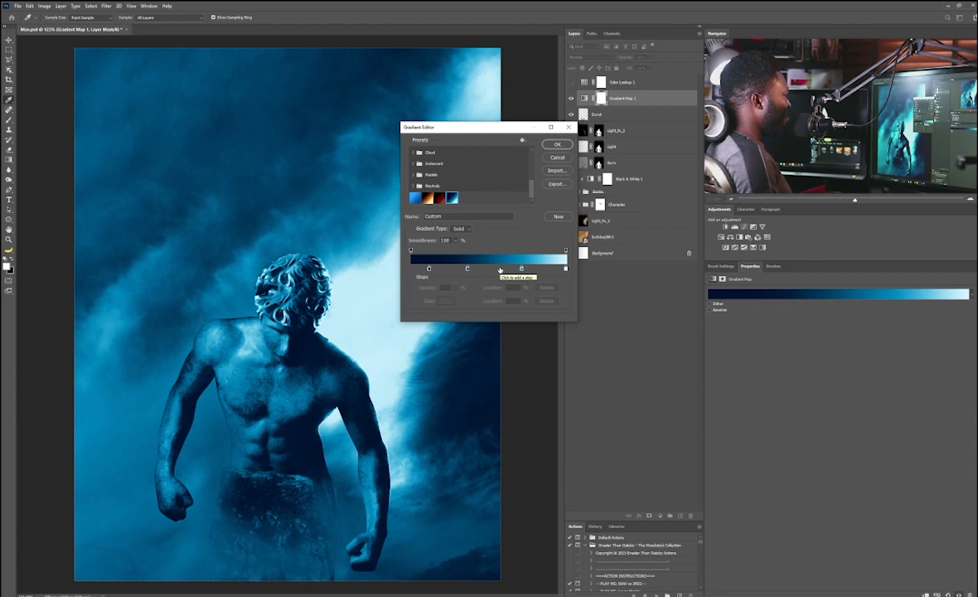
pyautogui.click(499, 269)
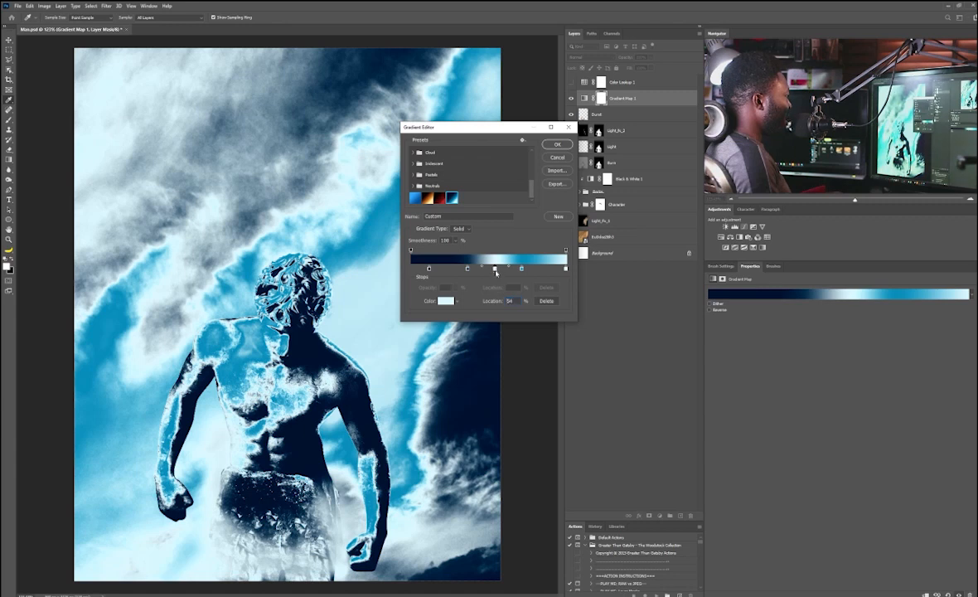
pyautogui.moveTo(495, 271); pyautogui.dragTo(504, 307)
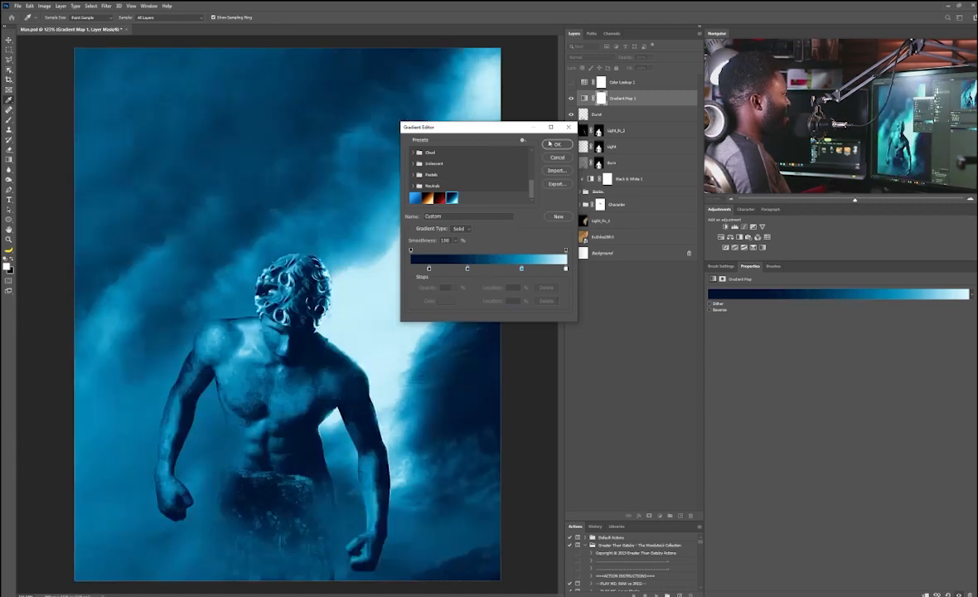
pyautogui.click(556, 145)
# Step: Stamp all visible layers into a new merged layer and move the Color Lookup layer beneath it
pyautogui.press('v')
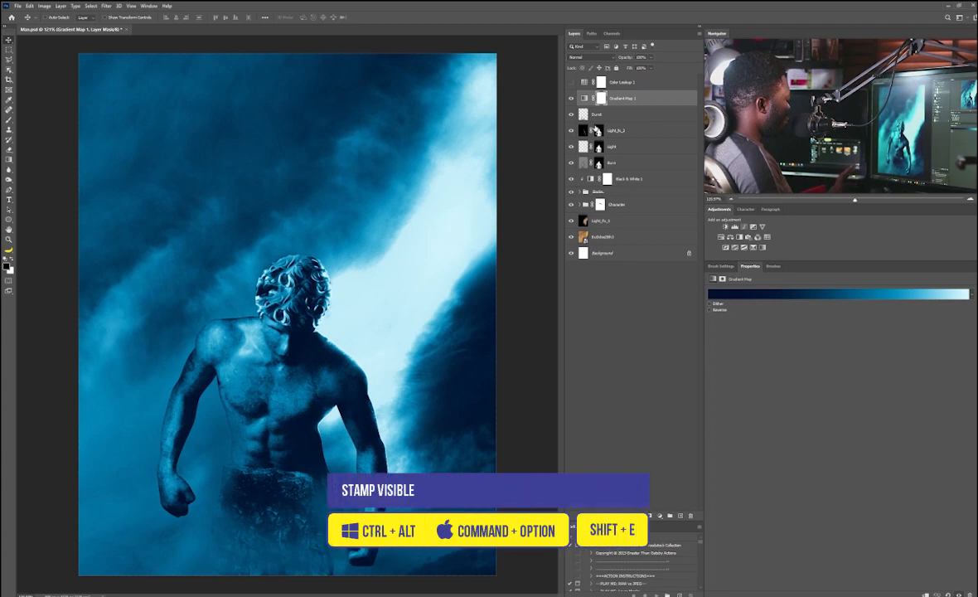
pyautogui.hotkey('ctrl', 'alt', 'shift', 'e')
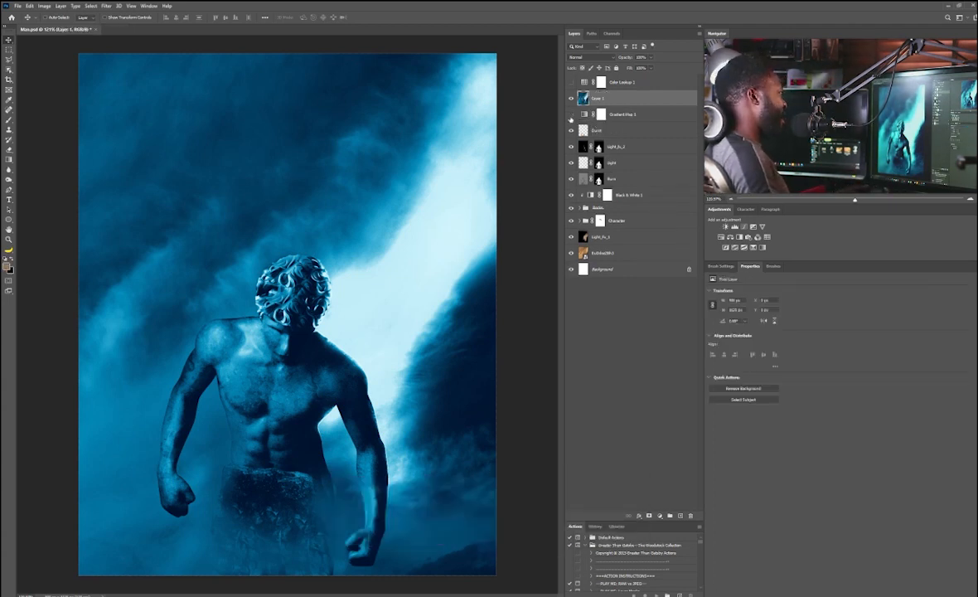
pyautogui.click(624, 82)
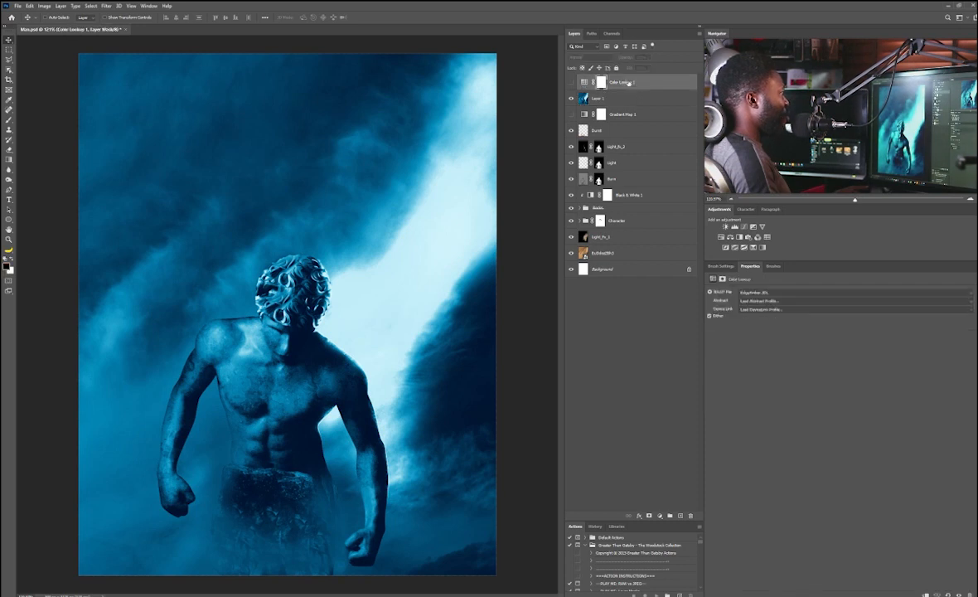
pyautogui.moveTo(630, 105); pyautogui.dragTo(627, 107)
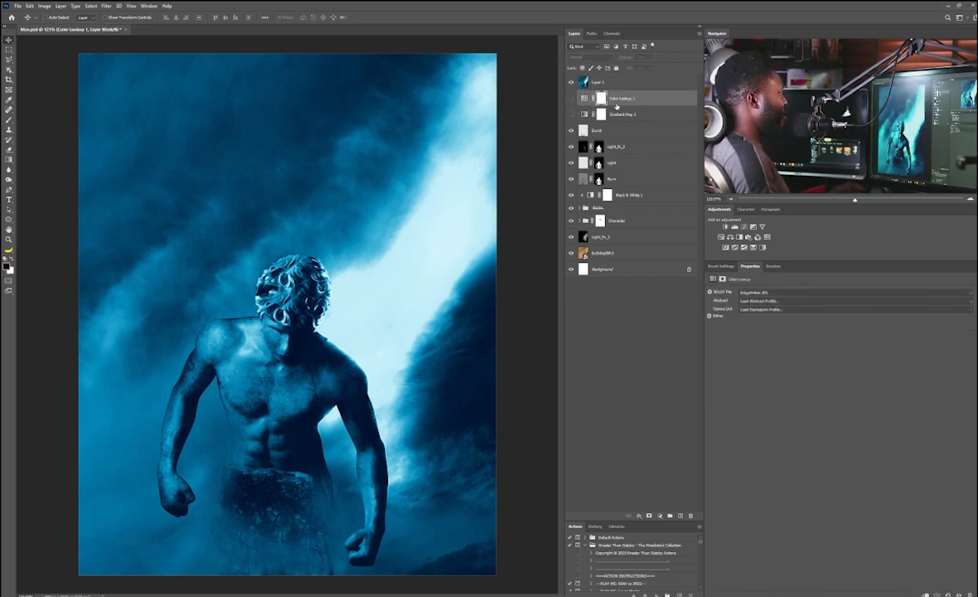
# Step: Rename the merged layer to Stamp Visible
pyautogui.doubleClick(597, 83)
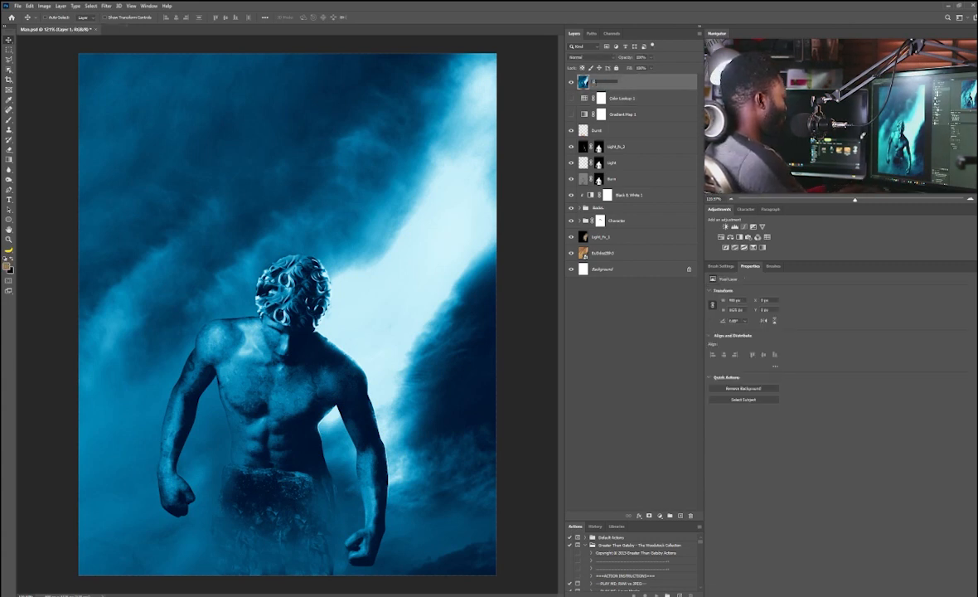
pyautogui.write('Stamp Vis')
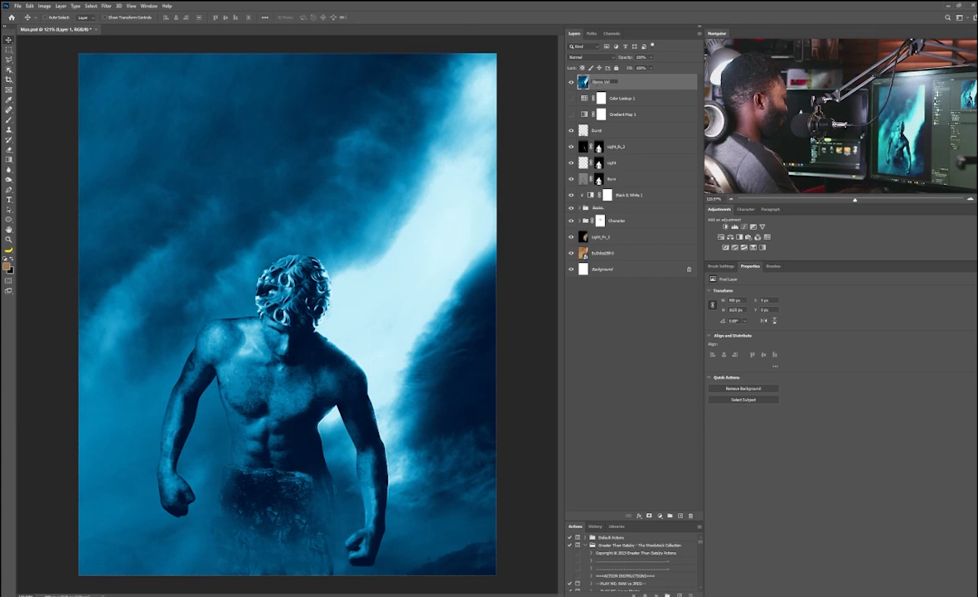
pyautogui.write('ible')
pyautogui.press('Return')
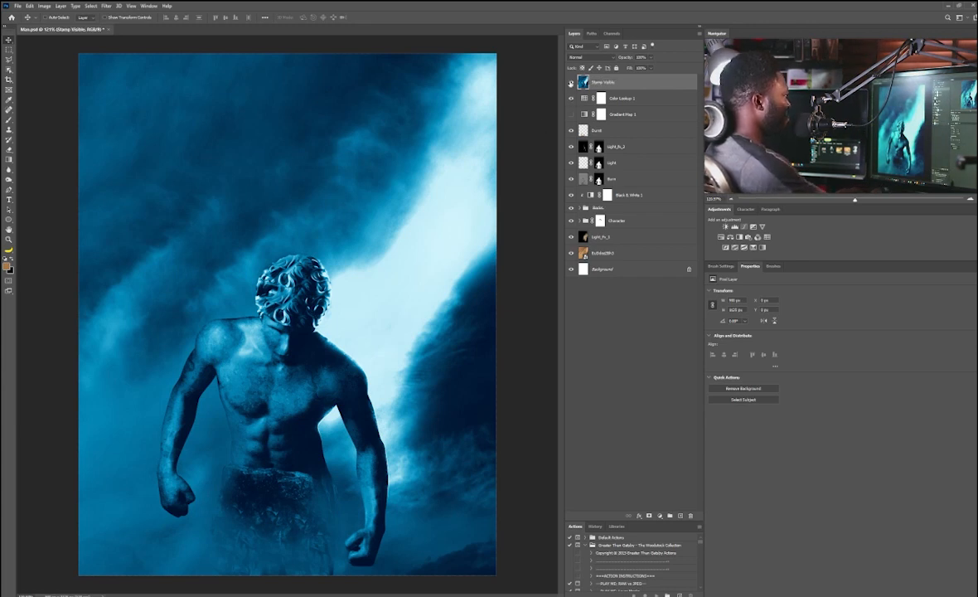
# Step: Show the Color Lookup layer and add a layer mask to the Stamp Visible layer
pyautogui.click(570, 82)
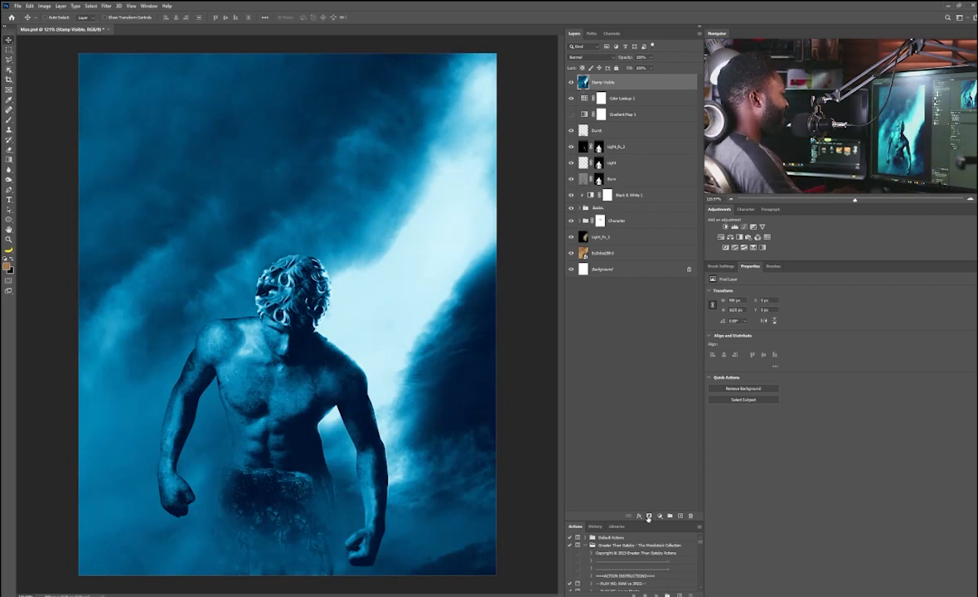
pyautogui.click(649, 517)
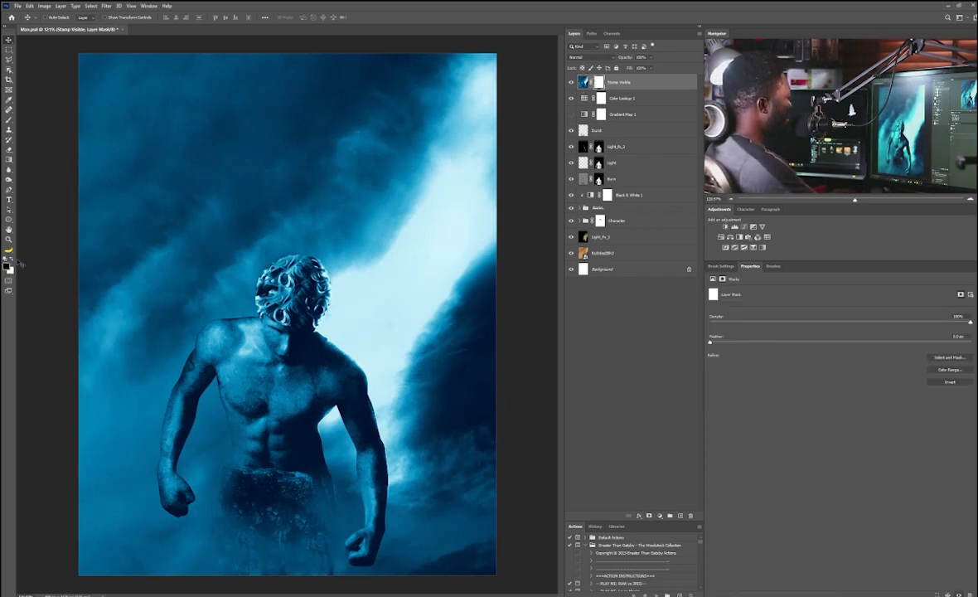
# Step: Paint on the Stamp Visible mask with an enlarged brush to reveal amber glow around the statue's head and shoulder
pyautogui.scroll(4, 338, 299)
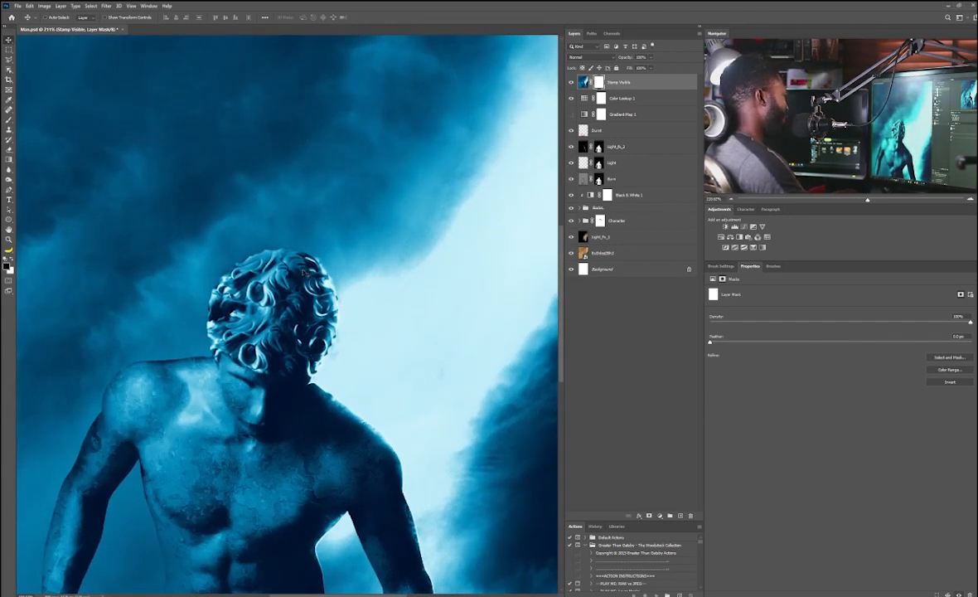
pyautogui.press('b')
pyautogui.press(']')
pyautogui.press(']')
pyautogui.press(']')
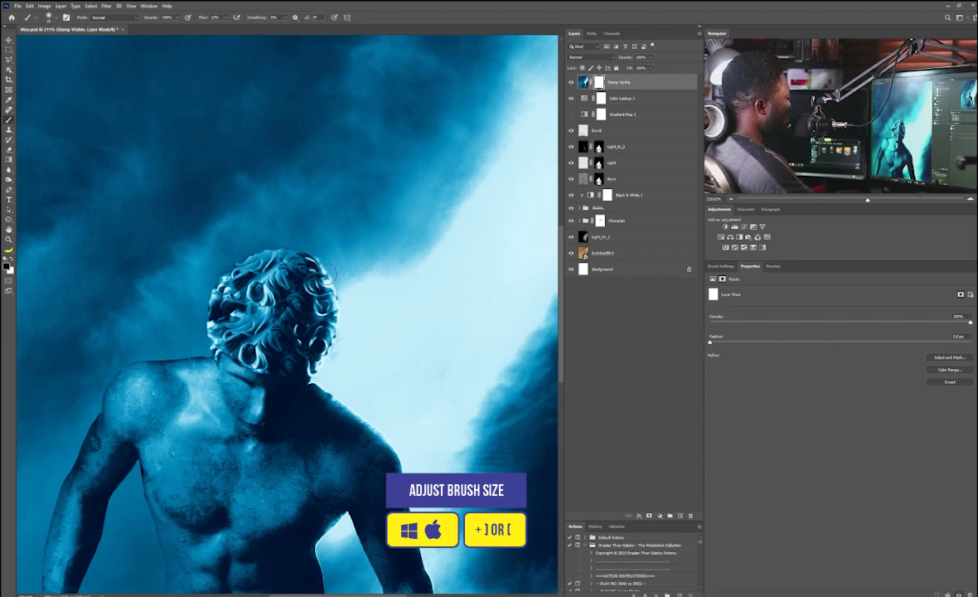
pyautogui.moveTo(333, 276); pyautogui.dragTo(335, 308)
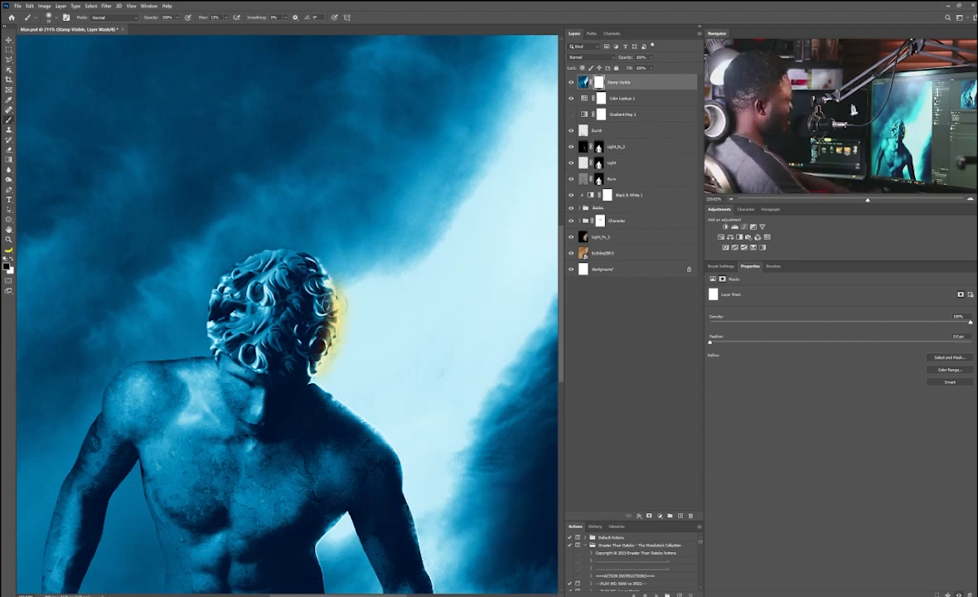
pyautogui.moveTo(332, 277)
pyautogui.mouseDown()
pyautogui.moveTo(326, 348)
pyautogui.moveTo(281, 292)
pyautogui.mouseUp()
pyautogui.moveTo(286, 331); pyautogui.dragTo(375, 408)
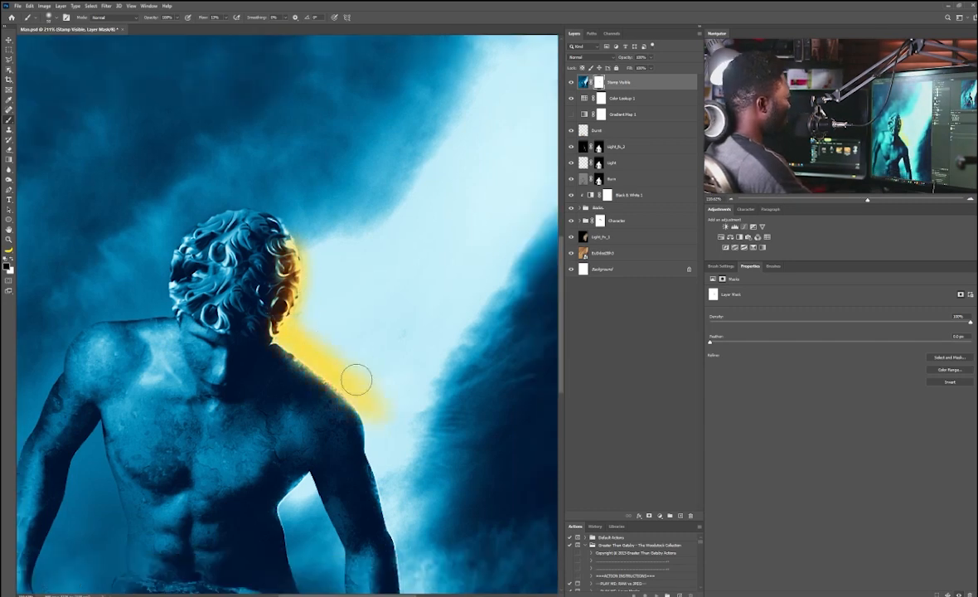
# Step: Raise the brush flow to 20% and paint more amber glow into the sky beside the figure and along the arm
pyautogui.click(203, 18)
pyautogui.press(']')
pyautogui.press(']')
pyautogui.press(']')
pyautogui.press(']')
pyautogui.press(']')
pyautogui.press(']')
pyautogui.press(']')
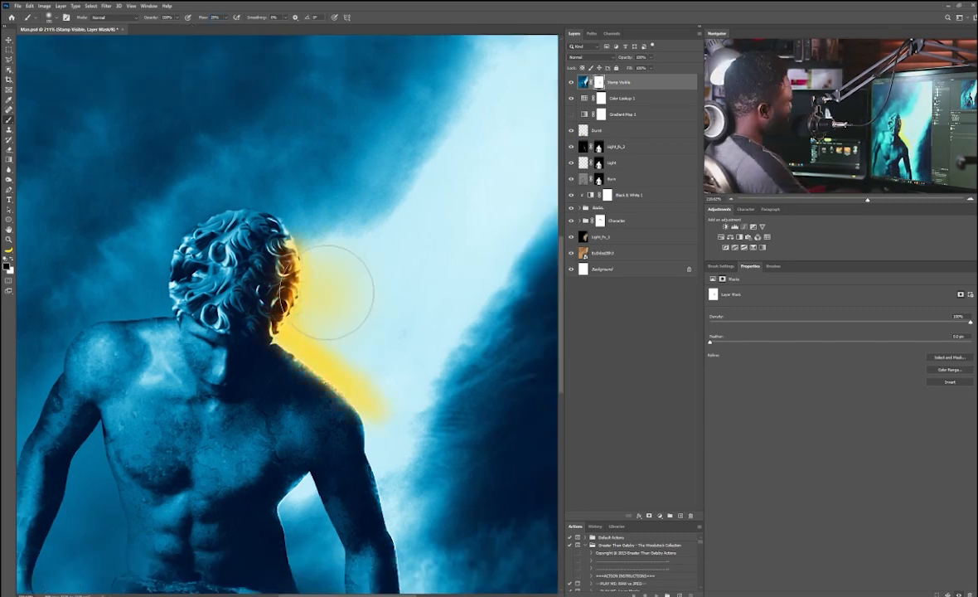
pyautogui.moveTo(292, 293); pyautogui.dragTo(323, 304)
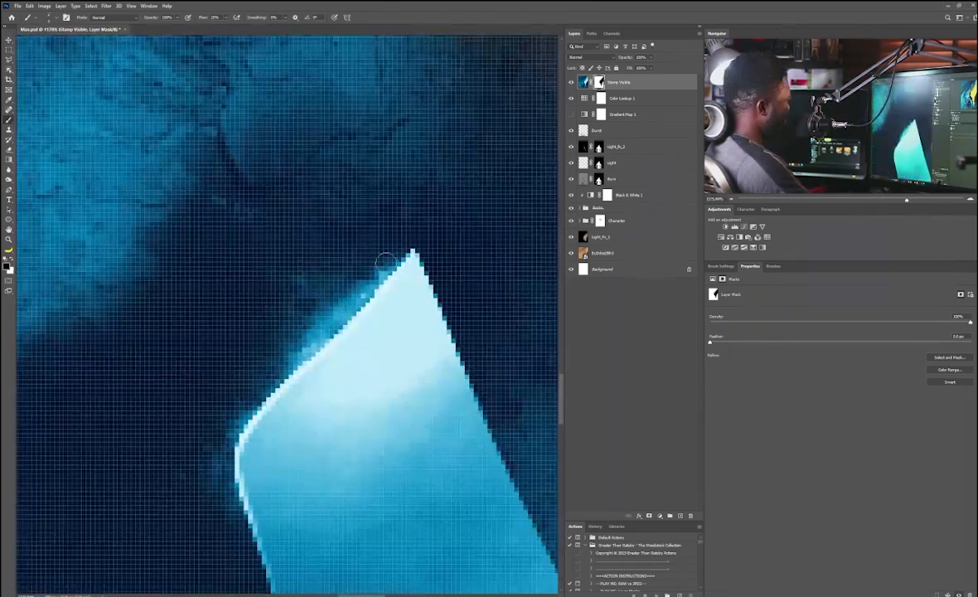
pyautogui.moveTo(386, 267); pyautogui.dragTo(249, 377)
pyautogui.moveTo(264, 279)
pyautogui.mouseDown()
pyautogui.moveTo(389, 247)
pyautogui.moveTo(310, 351)
pyautogui.mouseUp()
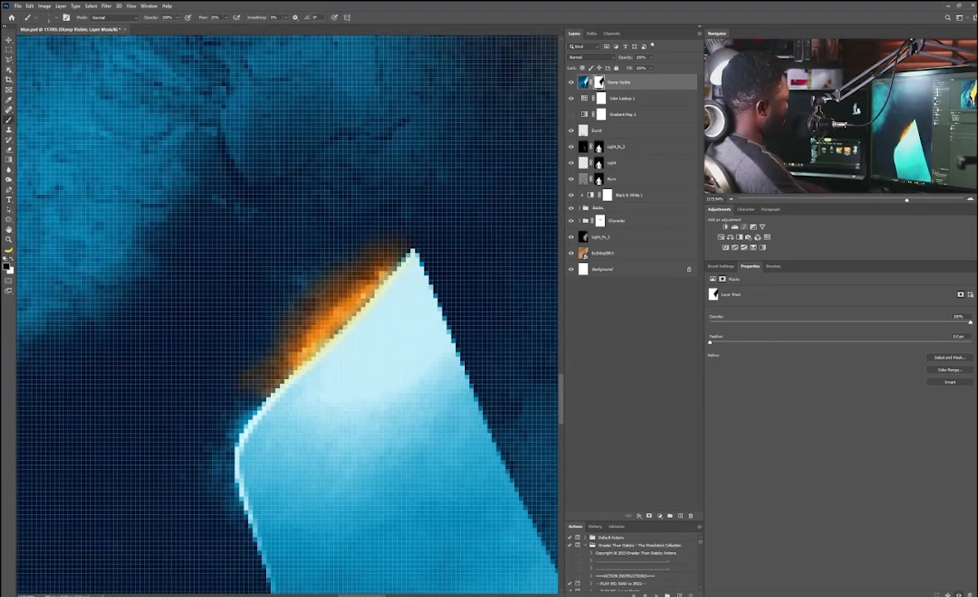
pyautogui.moveTo(248, 425); pyautogui.dragTo(266, 373)
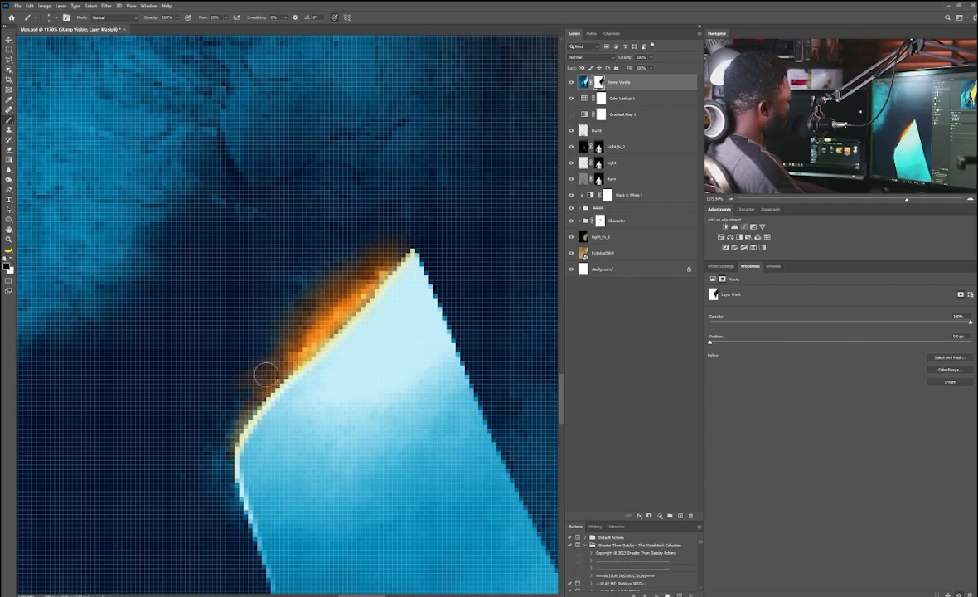
# Step: Lower the brush flow and, with a larger brush, softly reveal more glow across the sky beside the statue
pyautogui.moveTo(226, 17); pyautogui.dragTo(206, 29)
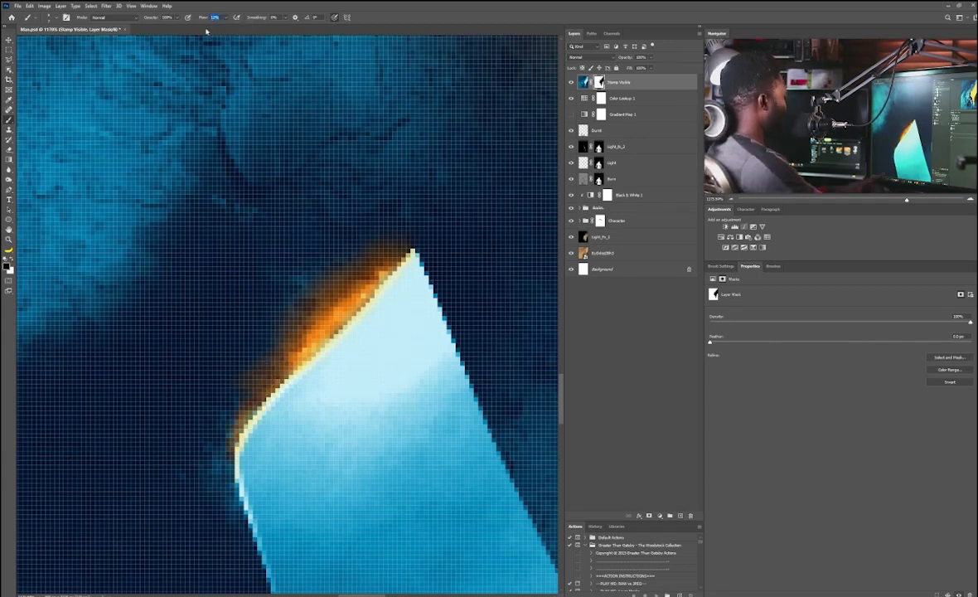
pyautogui.click(335, 17)
pyautogui.press(']')
pyautogui.press(']')
pyautogui.press(']')
pyautogui.press(']')
pyautogui.press(']')
pyautogui.press(']')
pyautogui.press(']')
pyautogui.press(']')
pyautogui.moveTo(334, 251)
pyautogui.mouseDown()
pyautogui.moveTo(289, 326)
pyautogui.moveTo(320, 380)
pyautogui.moveTo(300, 390)
pyautogui.mouseUp()
pyautogui.scroll(-10, 287, 344)
pyautogui.scroll(5, 313, 382)
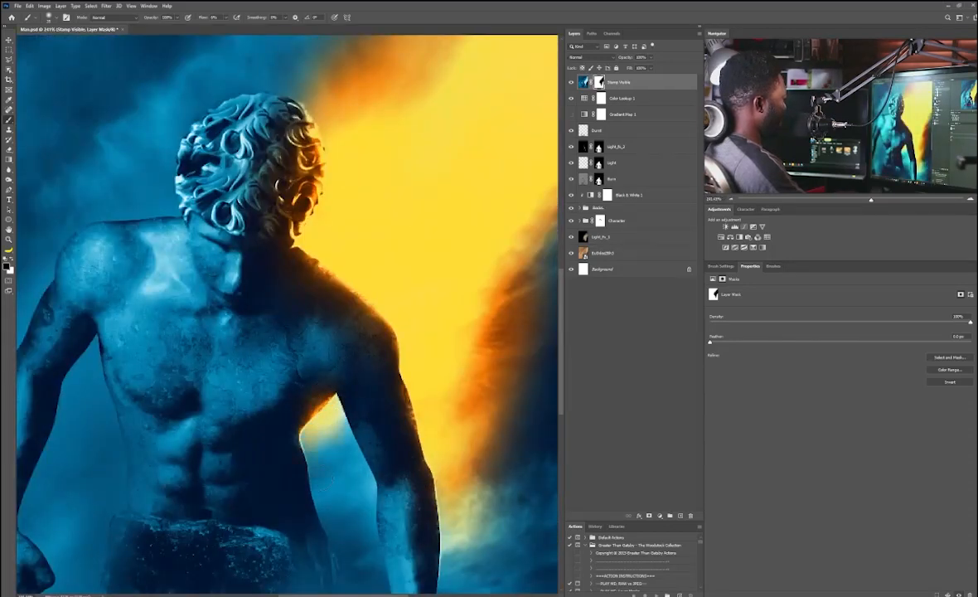
pyautogui.scroll(-5, 332, 398)
pyautogui.scroll(1, 359, 344)
pyautogui.scroll(-1, 359, 344)
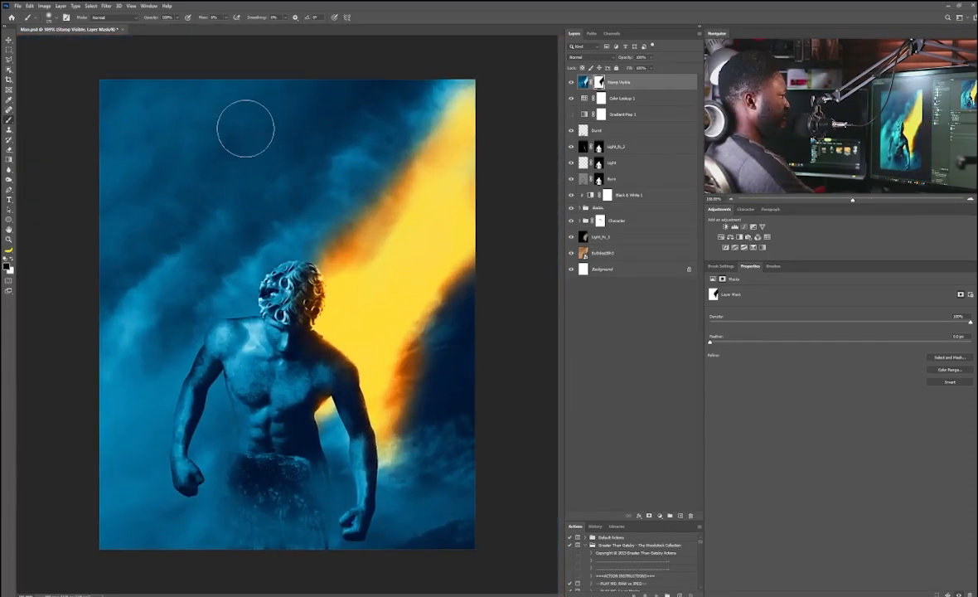
pyautogui.press('x')
pyautogui.press('x')
pyautogui.scroll(-2, 290, 229)
pyautogui.scroll(3, 388, 280)
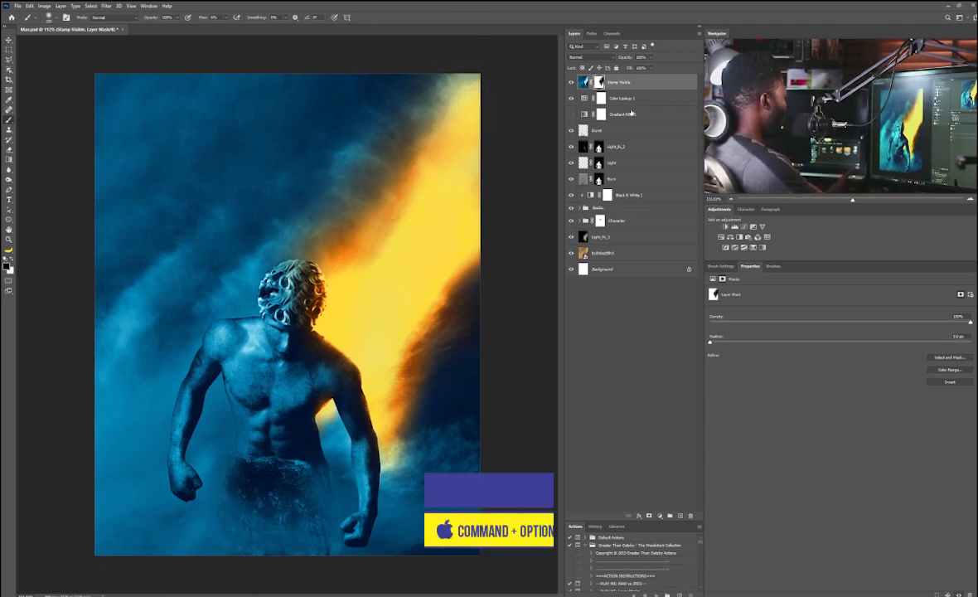
# Step: Stamp all visible layers into a new layer and convert it to a smart object
pyautogui.hotkey('ctrl', 'alt', 'shift', 'e')
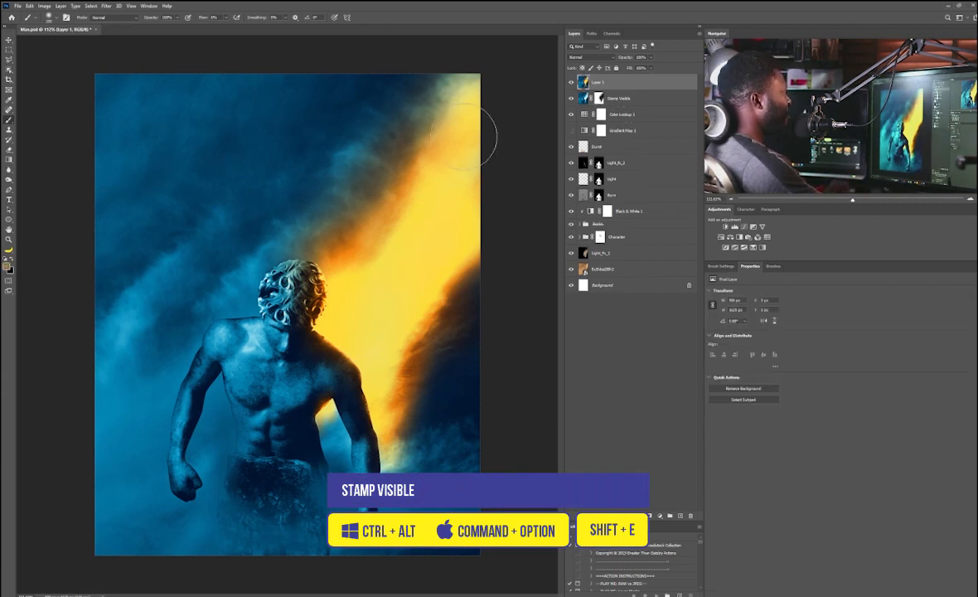
pyautogui.rightClick(623, 84)
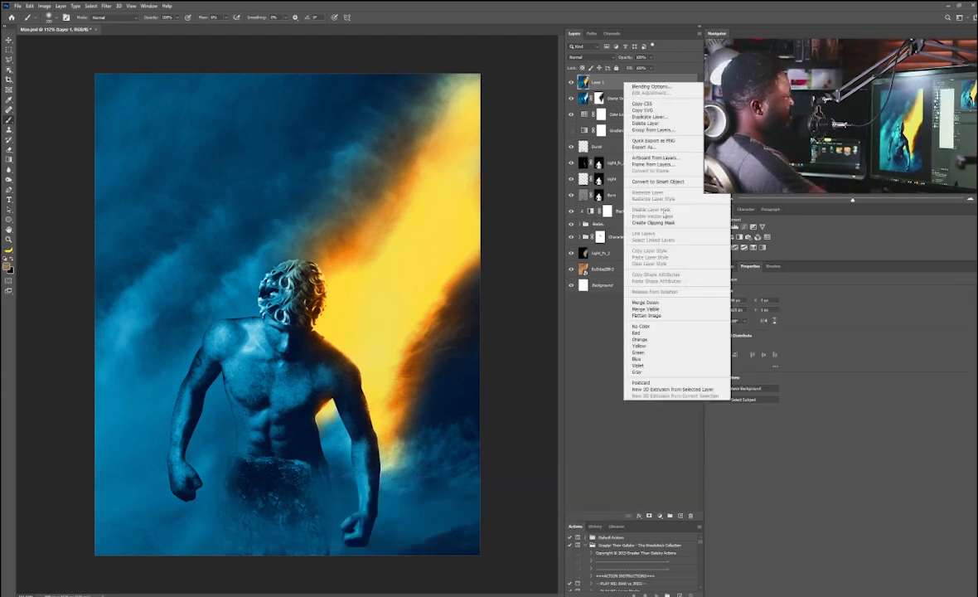
pyautogui.click(663, 181)
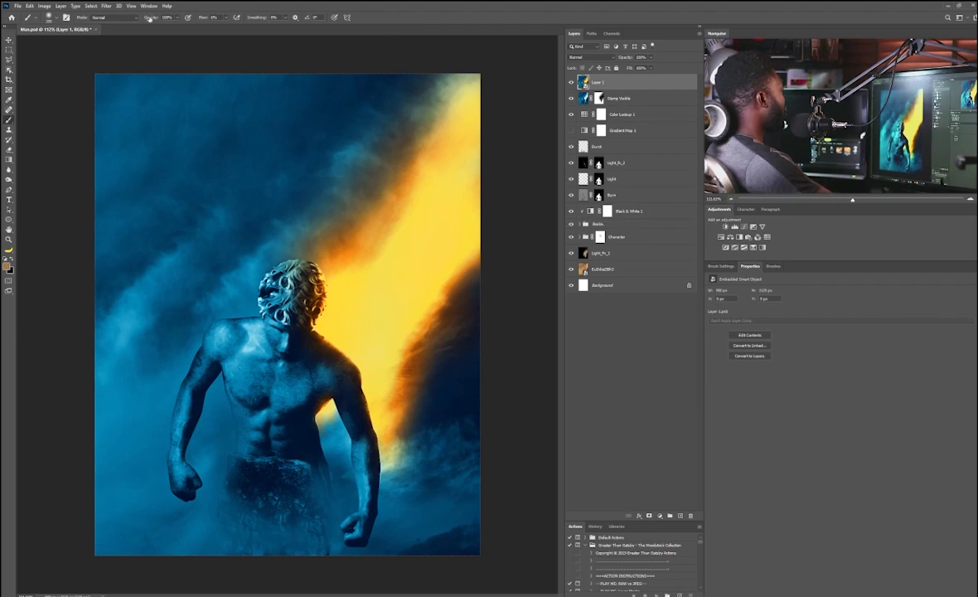
# Step: Open the Camera Raw Filter and set contrast +20, highlights +7, shadows +22 and whites -46
pyautogui.click(106, 6)
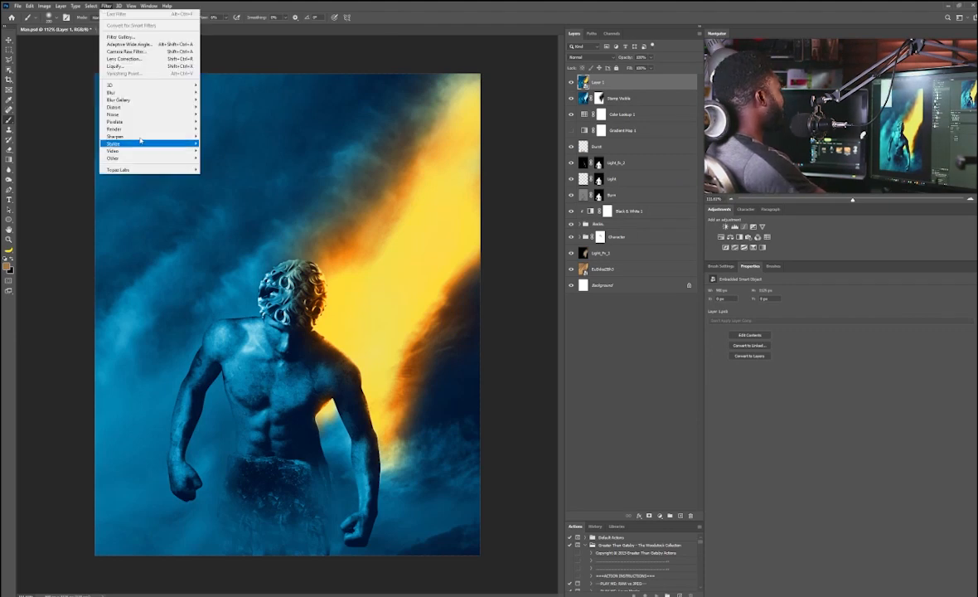
pyautogui.click(151, 53)
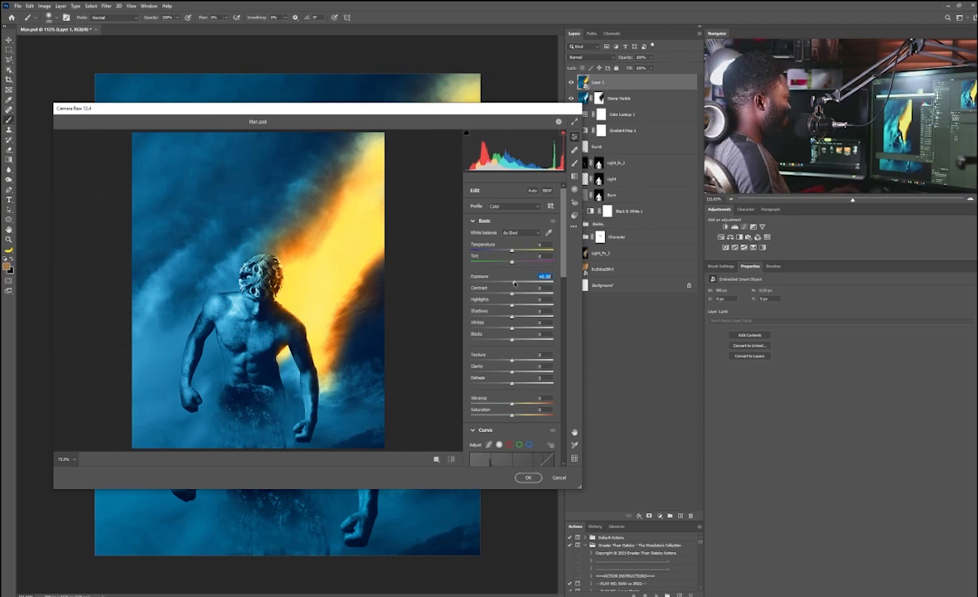
pyautogui.moveTo(512, 291); pyautogui.dragTo(523, 295)
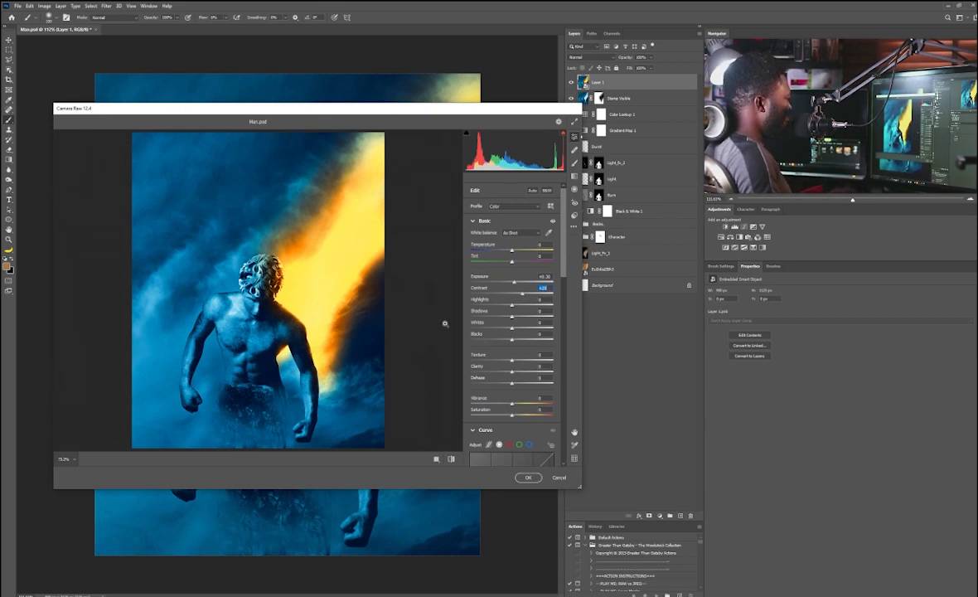
pyautogui.moveTo(512, 300); pyautogui.dragTo(521, 300)
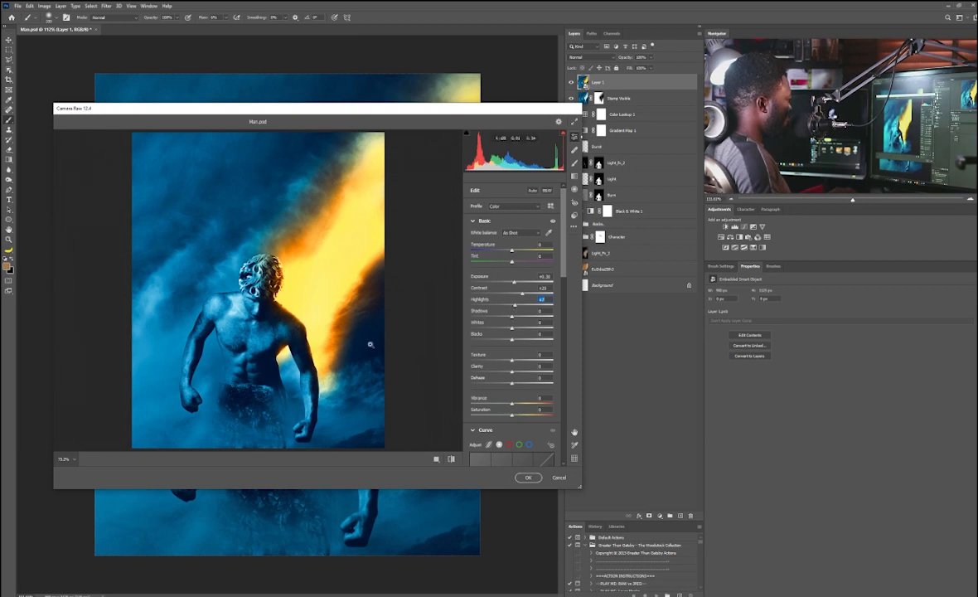
pyautogui.moveTo(511, 318); pyautogui.dragTo(525, 317)
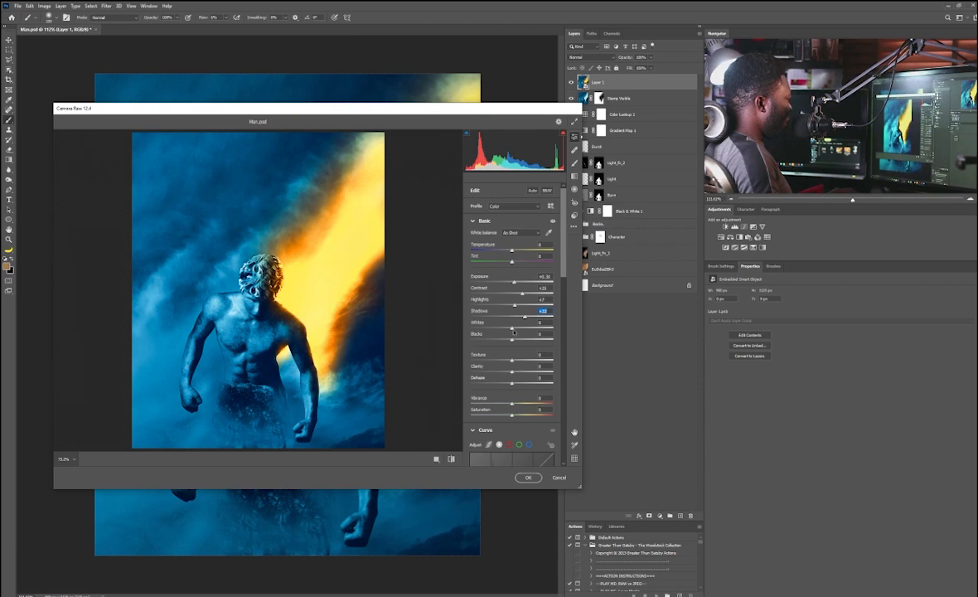
pyautogui.moveTo(511, 328); pyautogui.dragTo(487, 329)
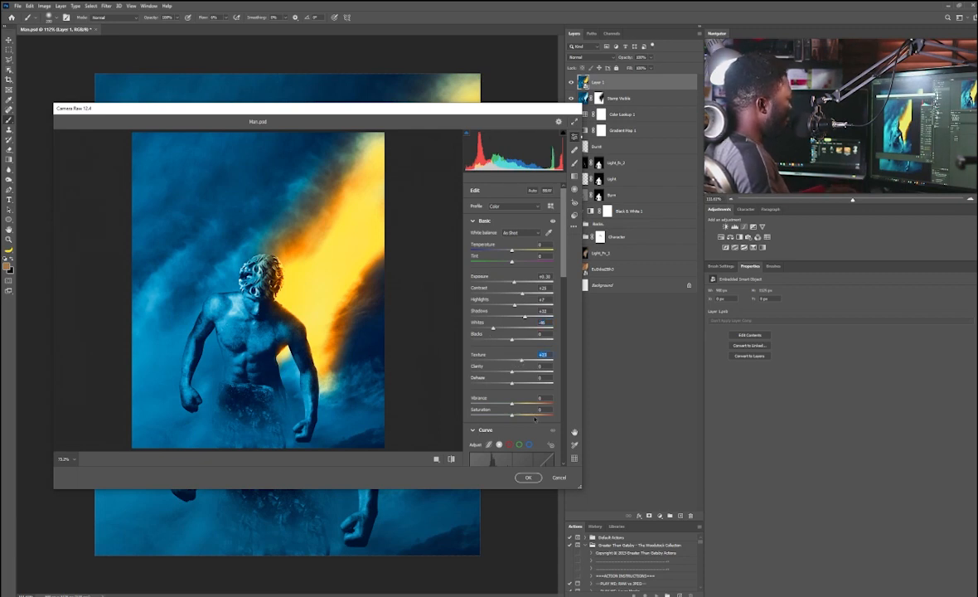
# Step: Add two points to the point curve to shape a gentle contrast curve
pyautogui.scroll(-2, 563, 279)
pyautogui.scroll(-4, 522, 274)
pyautogui.moveTo(490, 295); pyautogui.dragTo(490, 298)
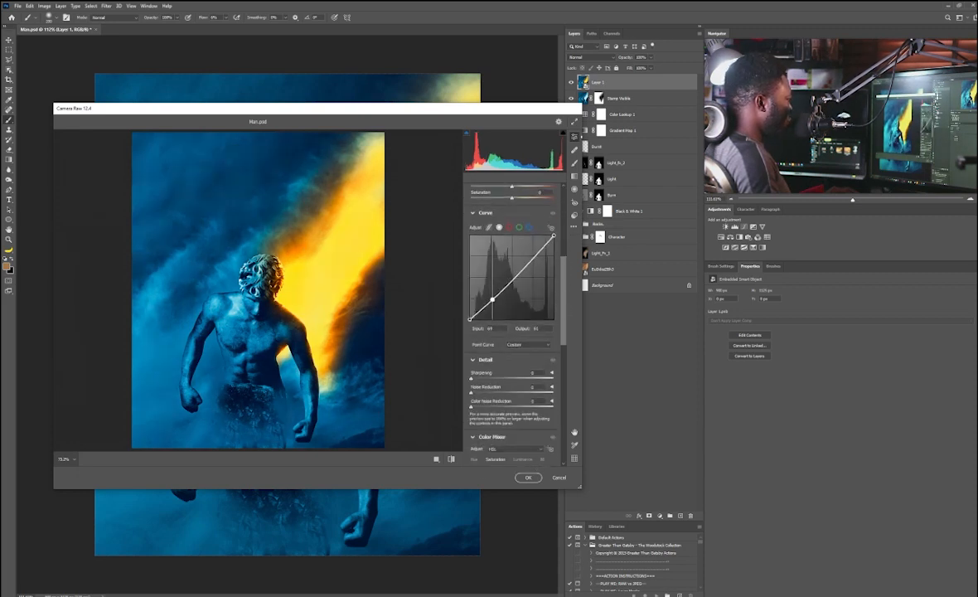
pyautogui.click(521, 265)
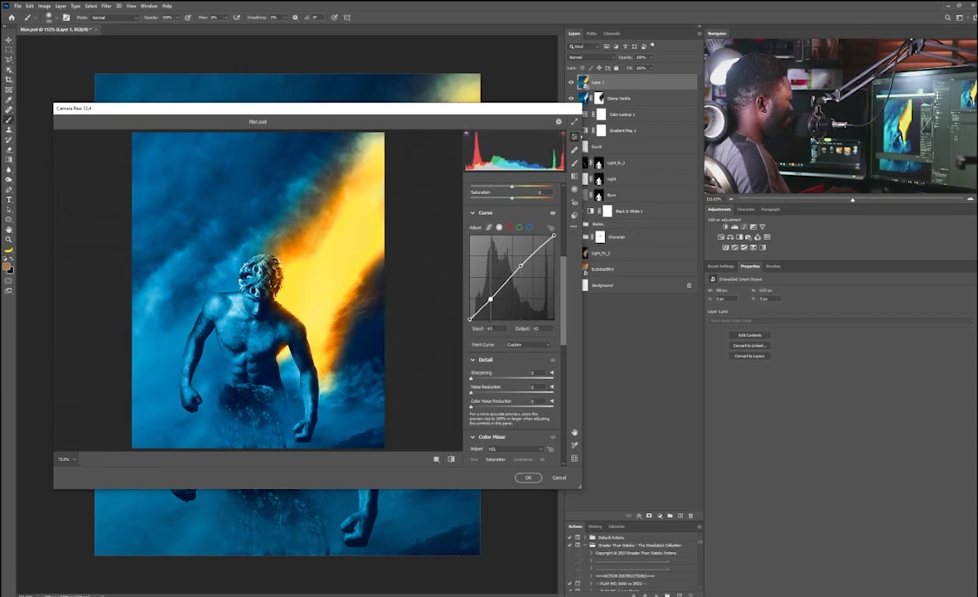
# Step: Set sharpening to 18 and raise the Oranges saturation to +28 in the Color Mixer
pyautogui.scroll(-2, 501, 327)
pyautogui.moveTo(471, 332); pyautogui.dragTo(485, 334)
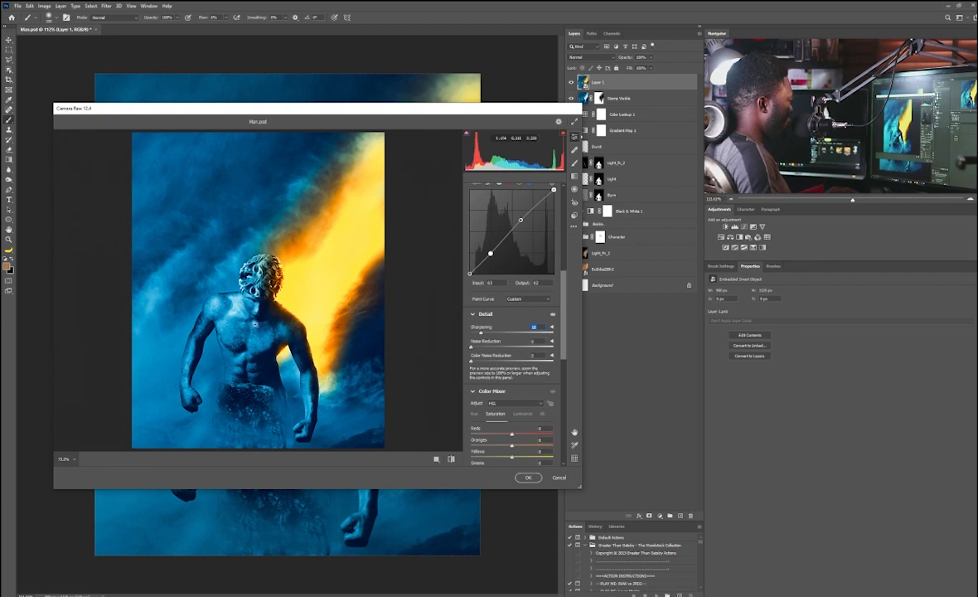
pyautogui.scroll(-3, 567, 367)
pyautogui.moveTo(567, 367); pyautogui.dragTo(568, 369)
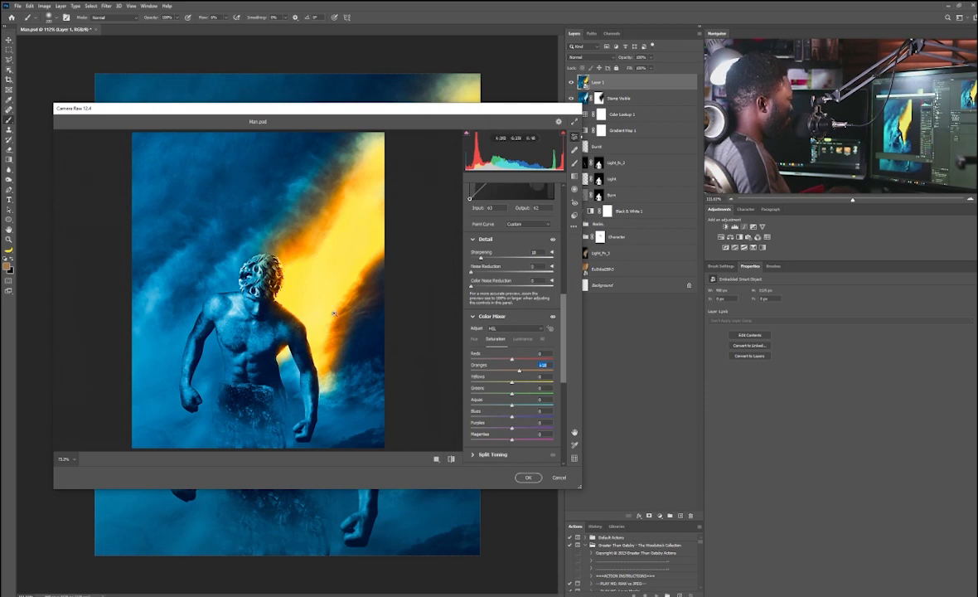
pyautogui.moveTo(559, 367); pyautogui.dragTo(564, 416)
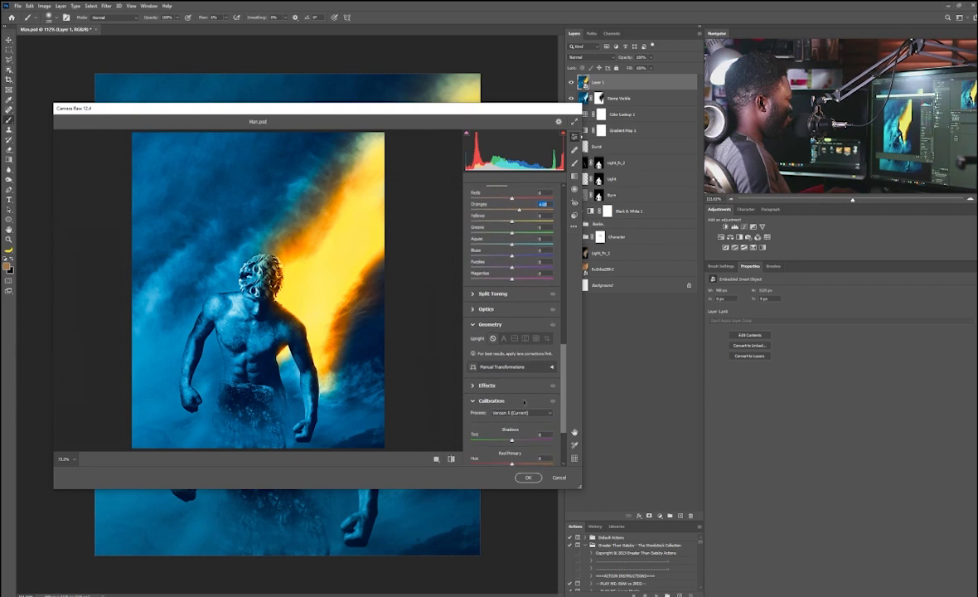
# Step: Expand the Effects section and add a small amount of grain
pyautogui.scroll(-1, 476, 364)
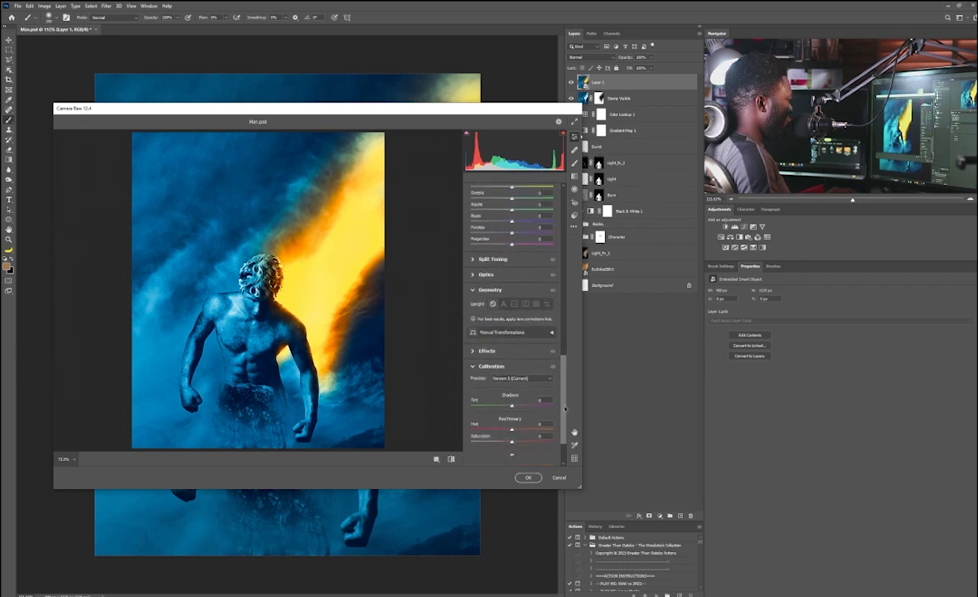
pyautogui.click(476, 350)
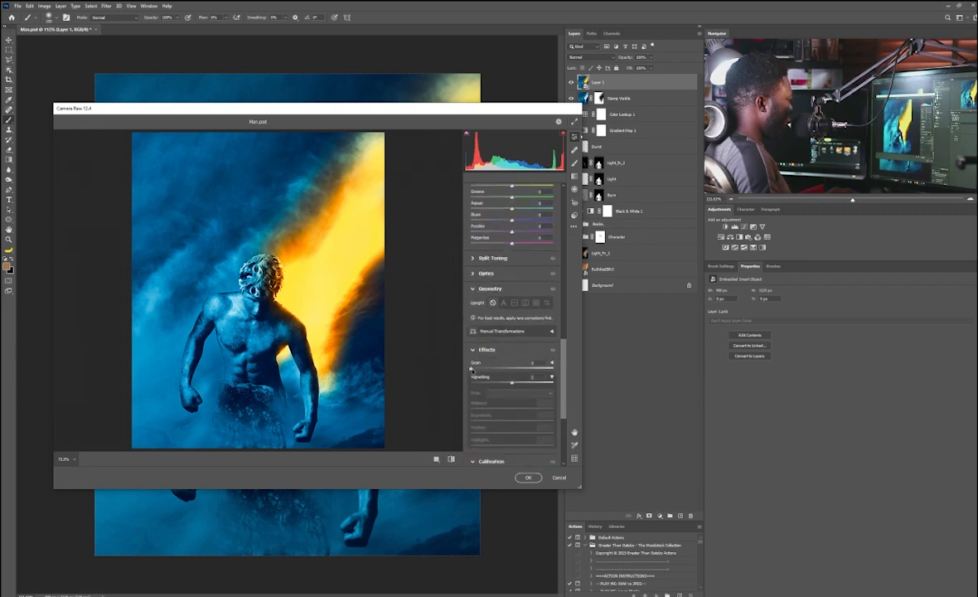
pyautogui.moveTo(472, 370); pyautogui.dragTo(476, 370)
# Step: Raise the Blues saturation to +22 in the Color Mixer
pyautogui.moveTo(562, 375); pyautogui.dragTo(563, 331)
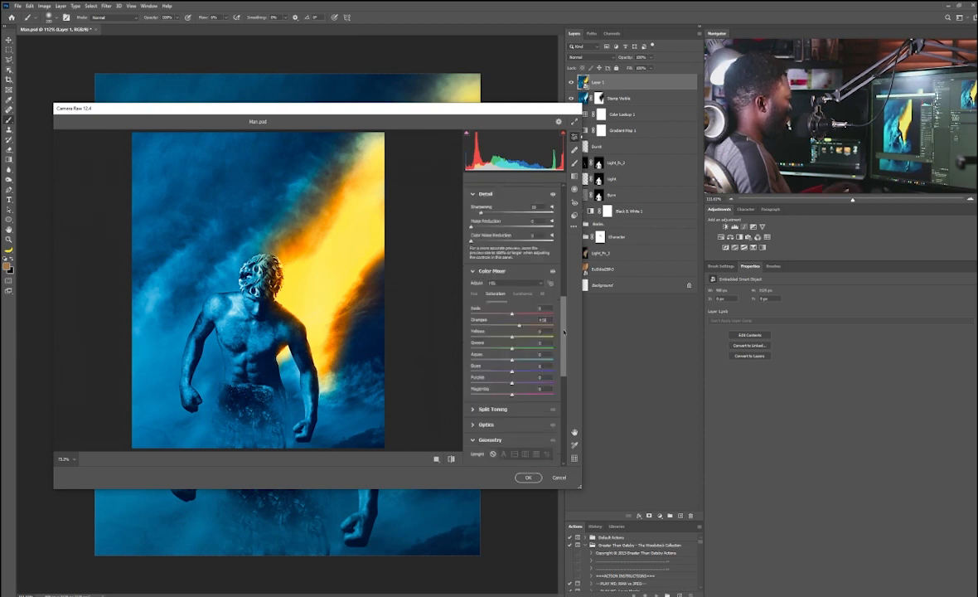
pyautogui.moveTo(511, 371); pyautogui.dragTo(524, 373)
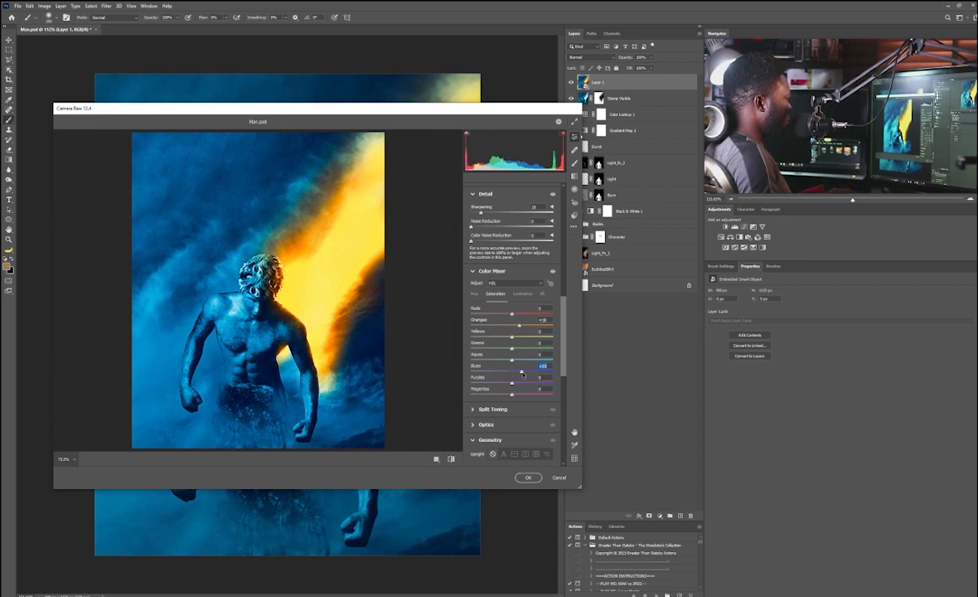
# Step: Apply the Camera Raw filter with the adjusted settings
pyautogui.moveTo(561, 358); pyautogui.dragTo(566, 437)
pyautogui.click(528, 477)
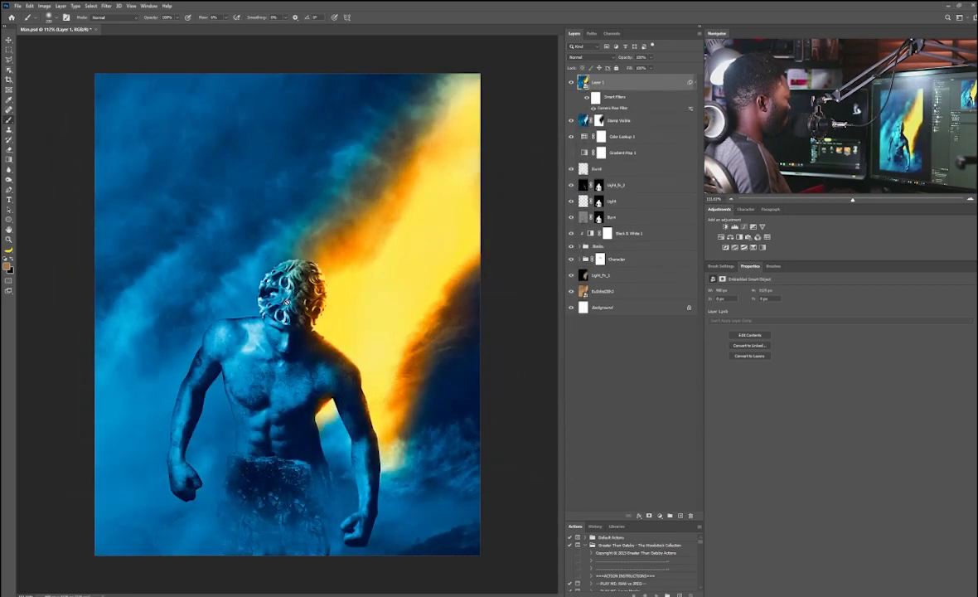
# Step: Edit the poster's date text so it reads JUNE 13
pyautogui.press('v')
pyautogui.hotkey('ctrl', '1')
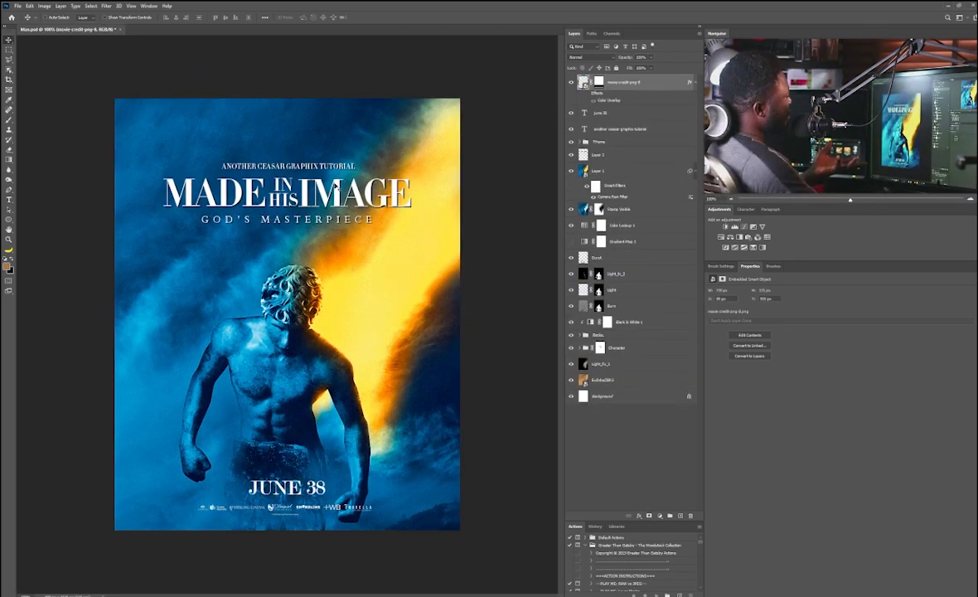
pyautogui.rightClick(334, 186)
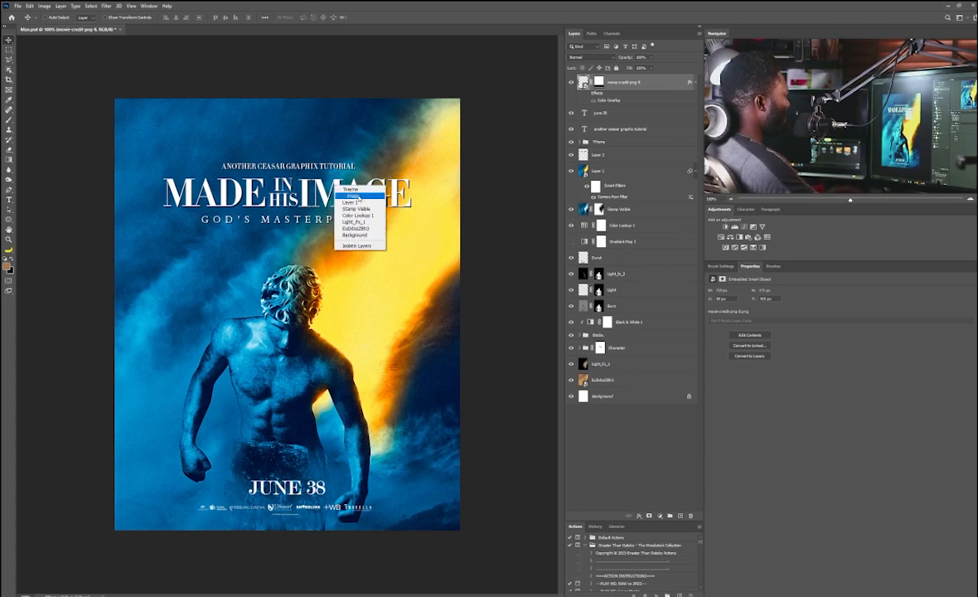
pyautogui.click(354, 196)
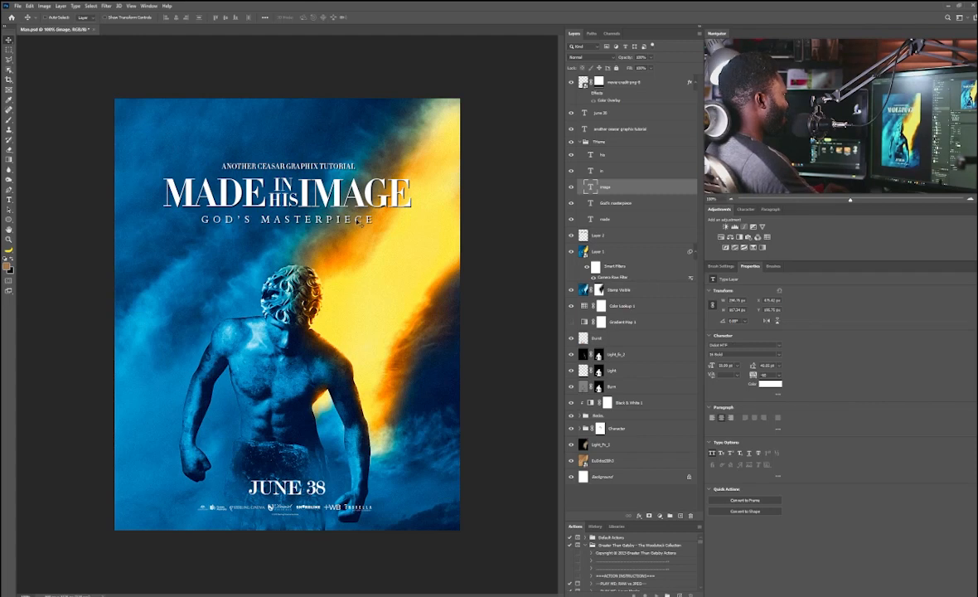
pyautogui.rightClick(292, 365)
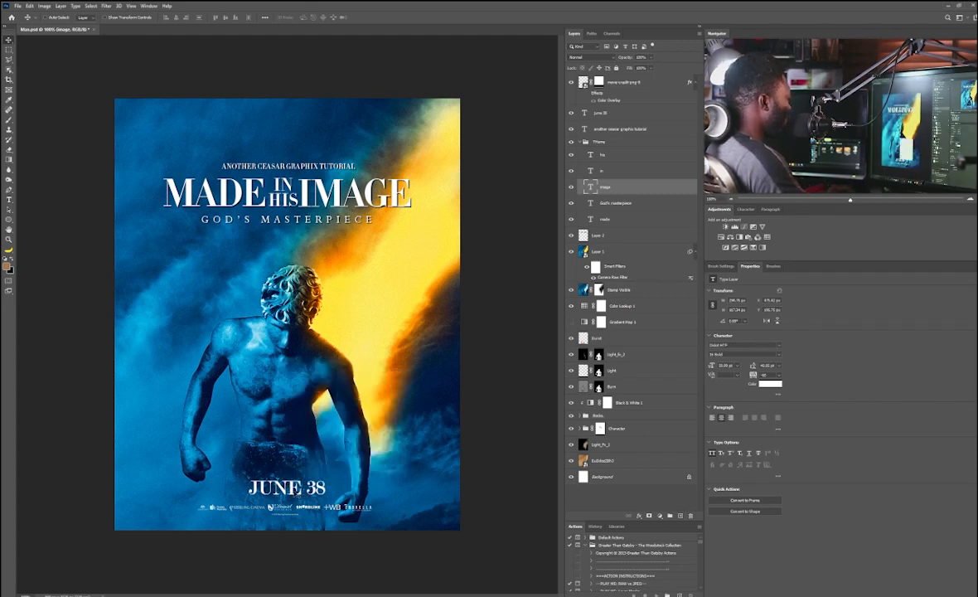
pyautogui.click(310, 371)
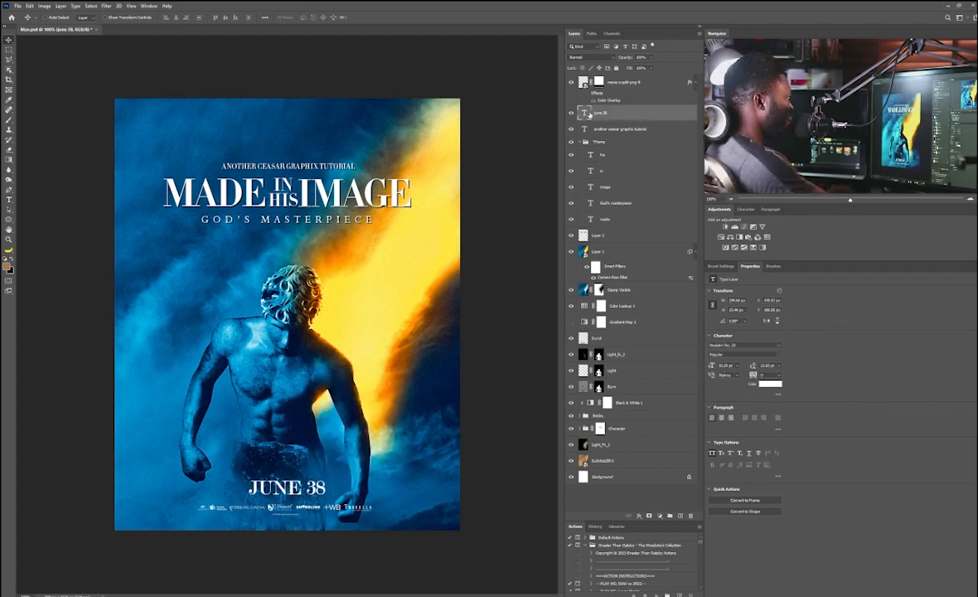
pyautogui.doubleClick(584, 112)
pyautogui.moveTo(306, 488); pyautogui.dragTo(326, 488)
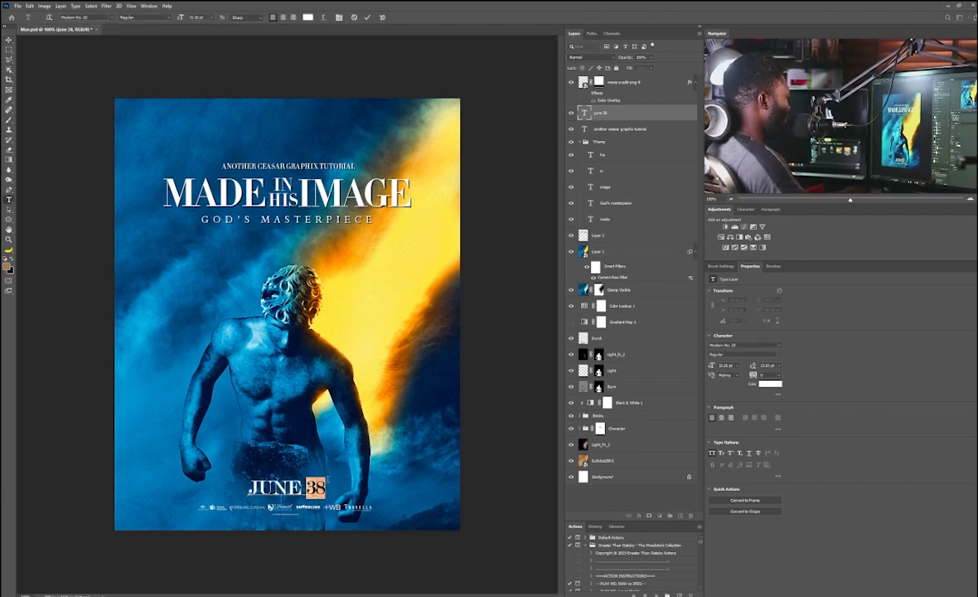
pyautogui.write('13')
pyautogui.click(9, 40)
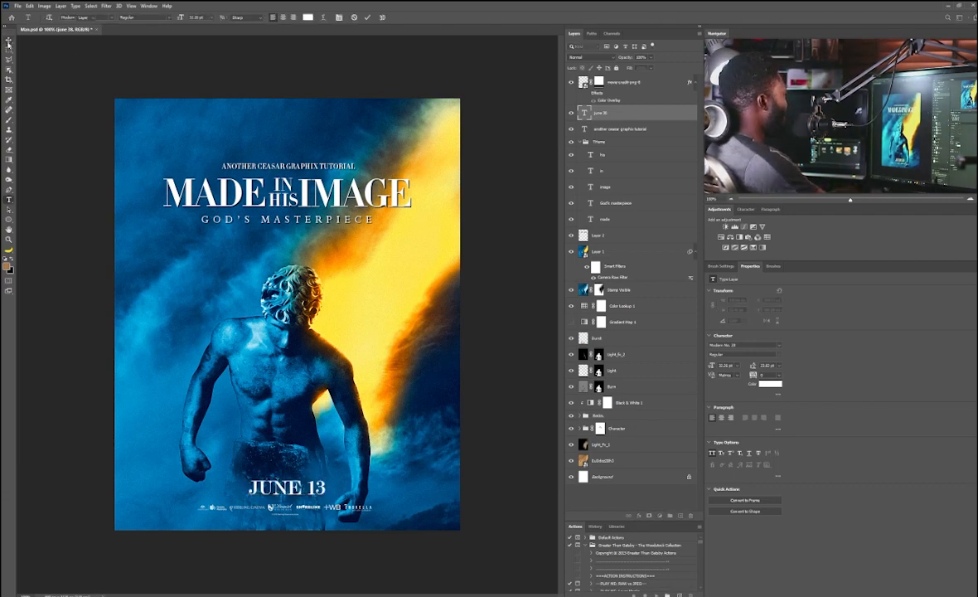
# Step: Add a new empty layer above Layer 1 and load the figure's selection from the Burn layer mask
pyautogui.click(605, 254)
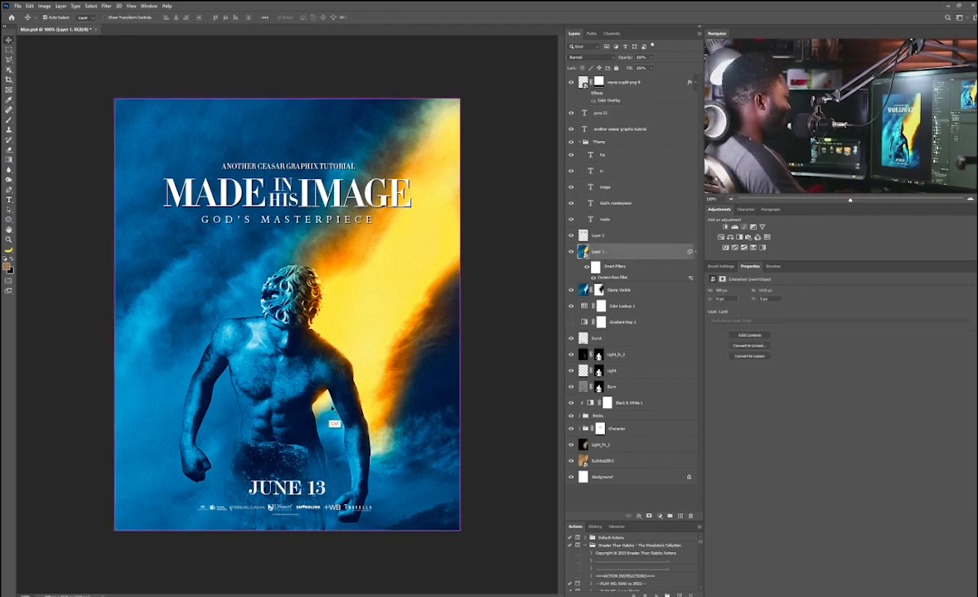
pyautogui.scroll(6, 317, 387)
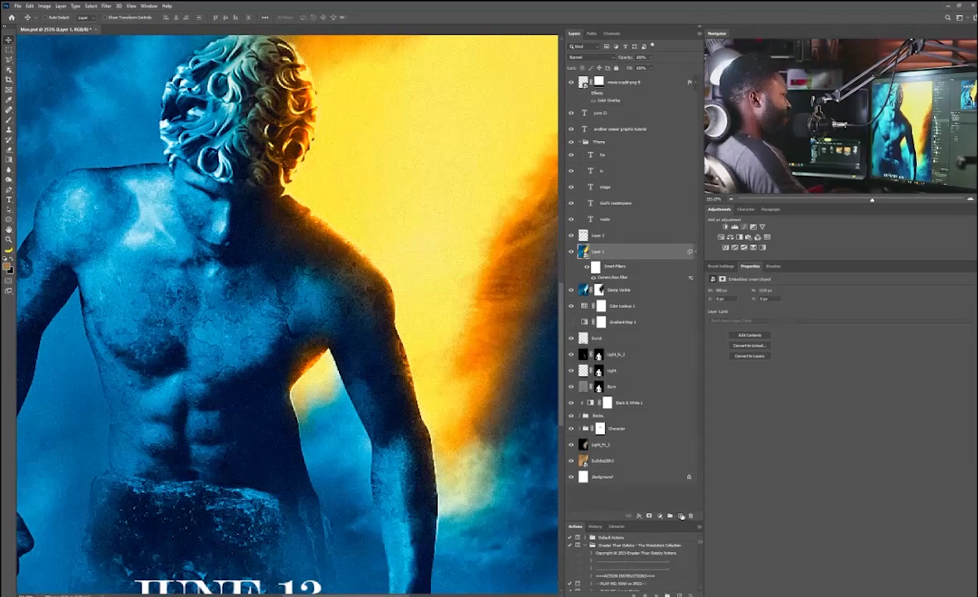
pyautogui.click(680, 515)
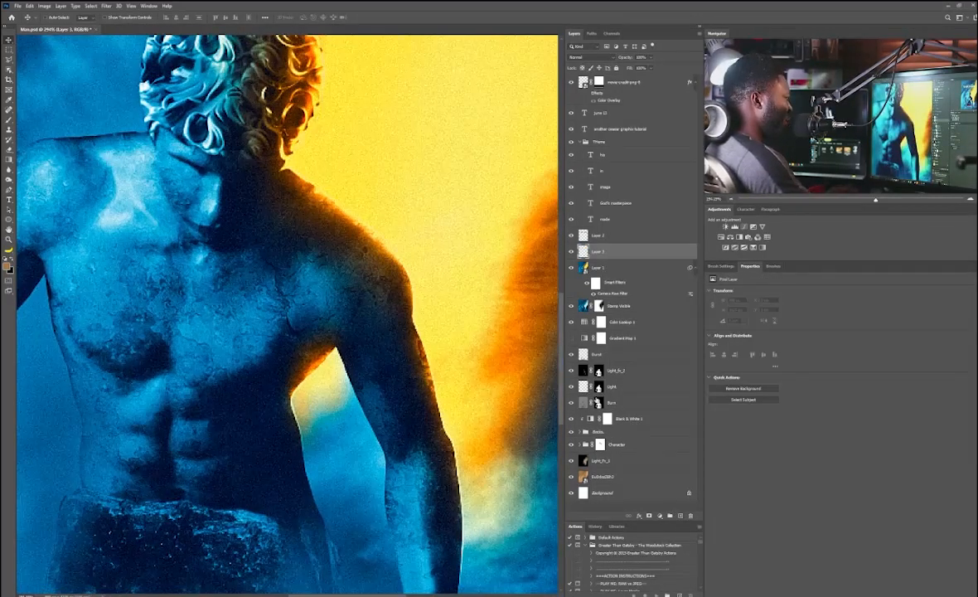
pyautogui.keyDown('ctrl'); pyautogui.click(599, 403); pyautogui.keyUp('ctrl')
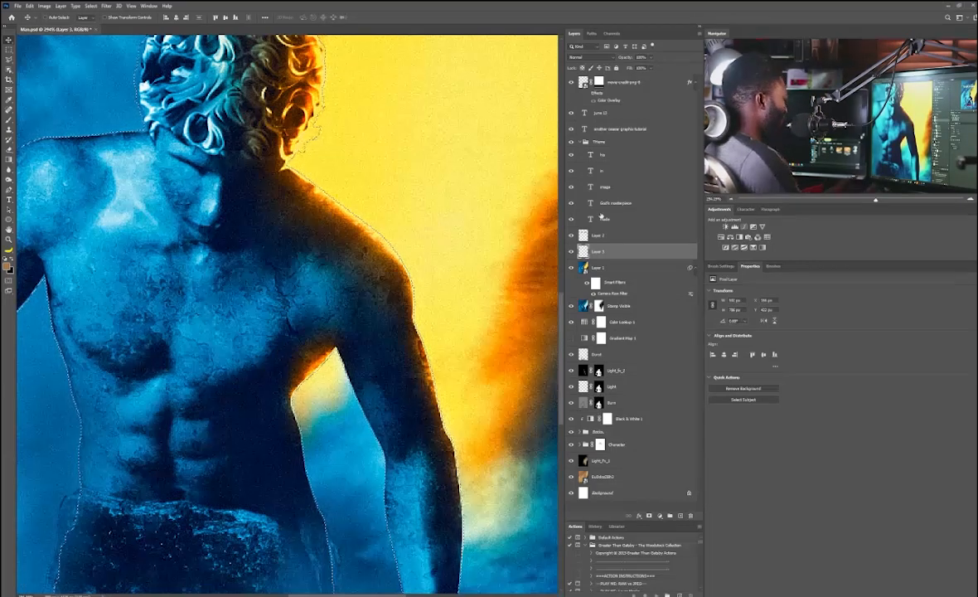
# Step: Clone-stamp over the glow between the arm and torso on the new layer, sampling All Layers
pyautogui.scroll(-5, 385, 258)
pyautogui.scroll(3, 401, 256)
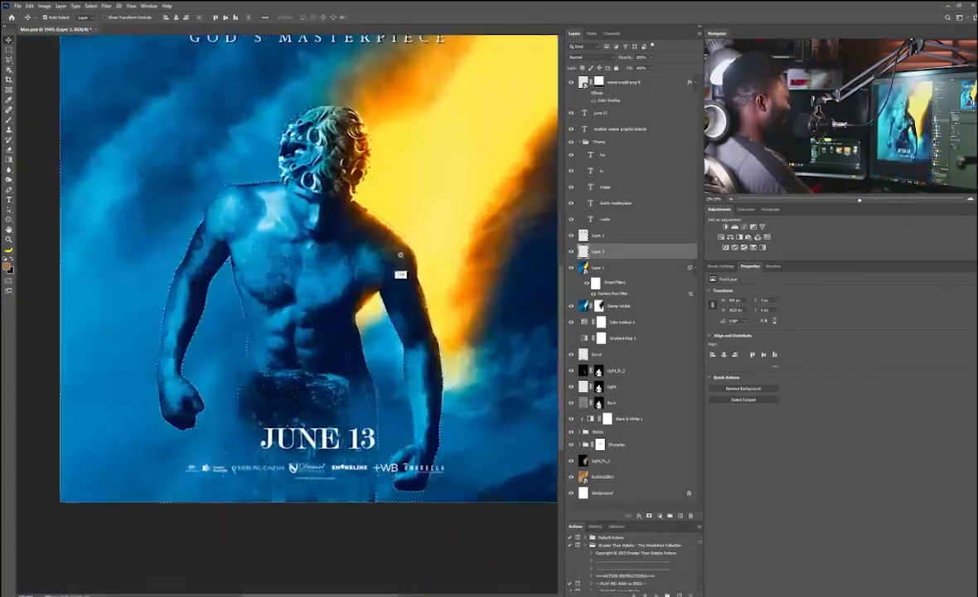
pyautogui.scroll(3, 400, 257)
pyautogui.click(9, 131)
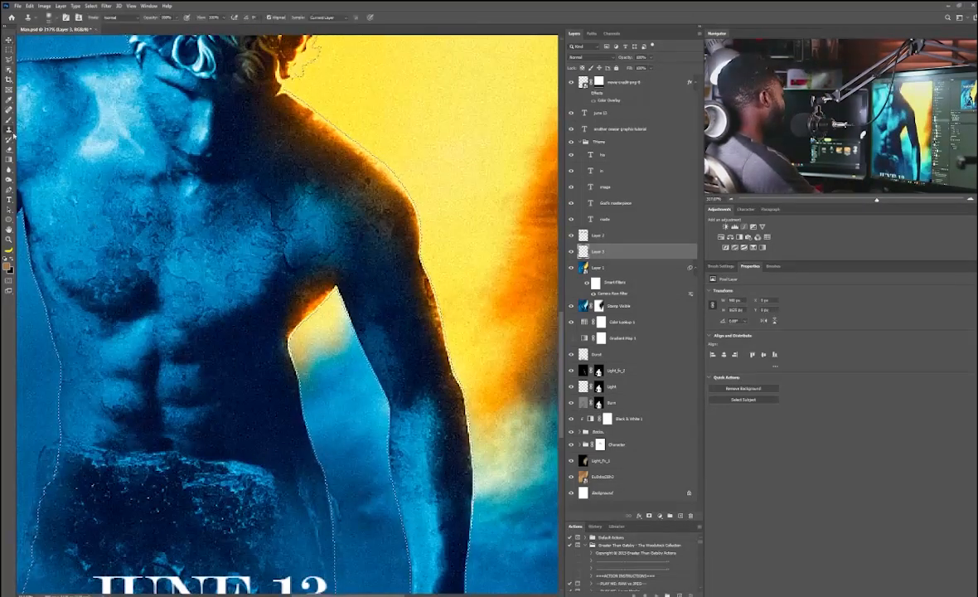
pyautogui.click(327, 16)
pyautogui.click(323, 35)
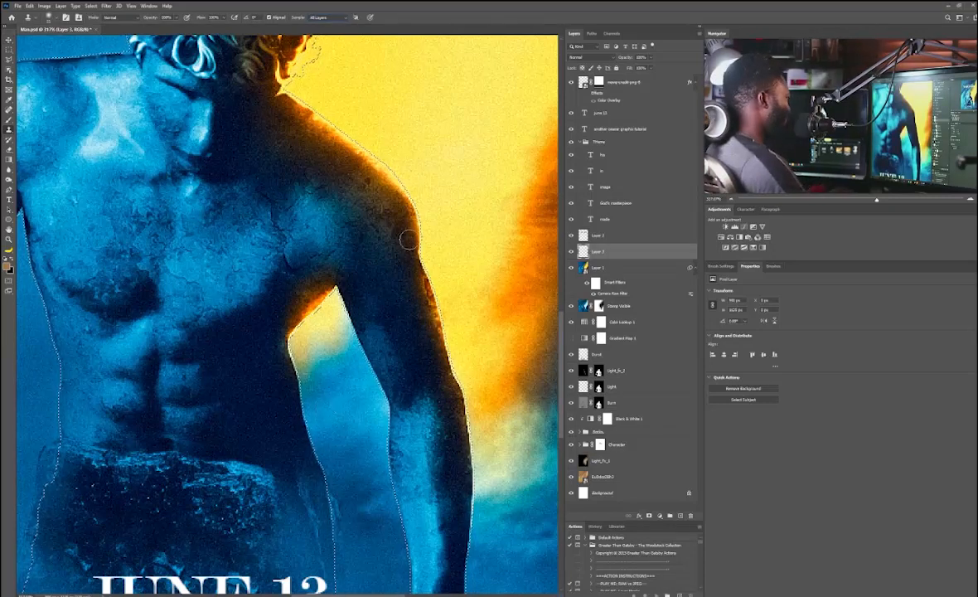
pyautogui.click(59, 18)
pyautogui.click(340, 408)
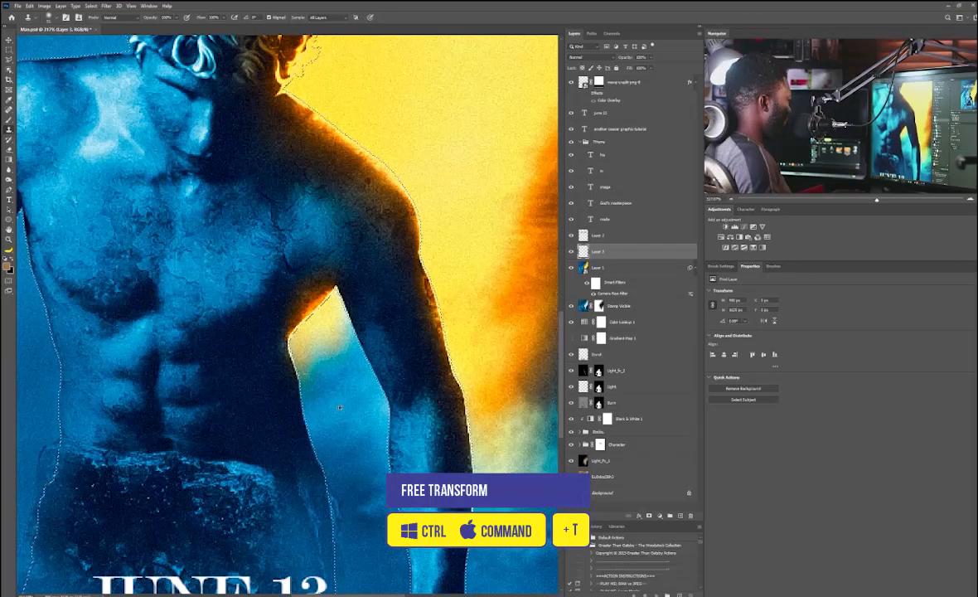
pyautogui.moveTo(311, 349); pyautogui.dragTo(331, 319)
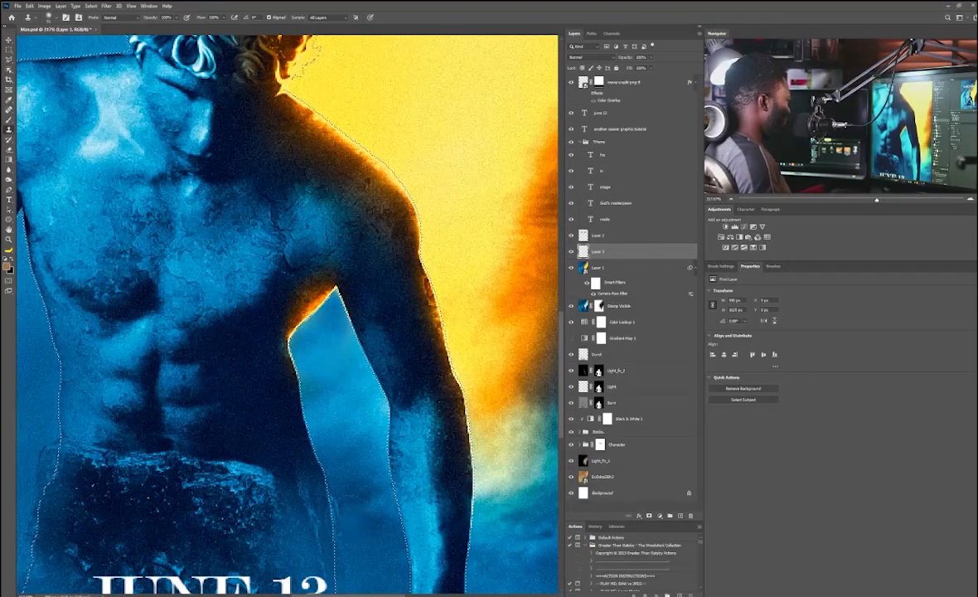
pyautogui.press('v')
pyautogui.hotkey('ctrl', '0')
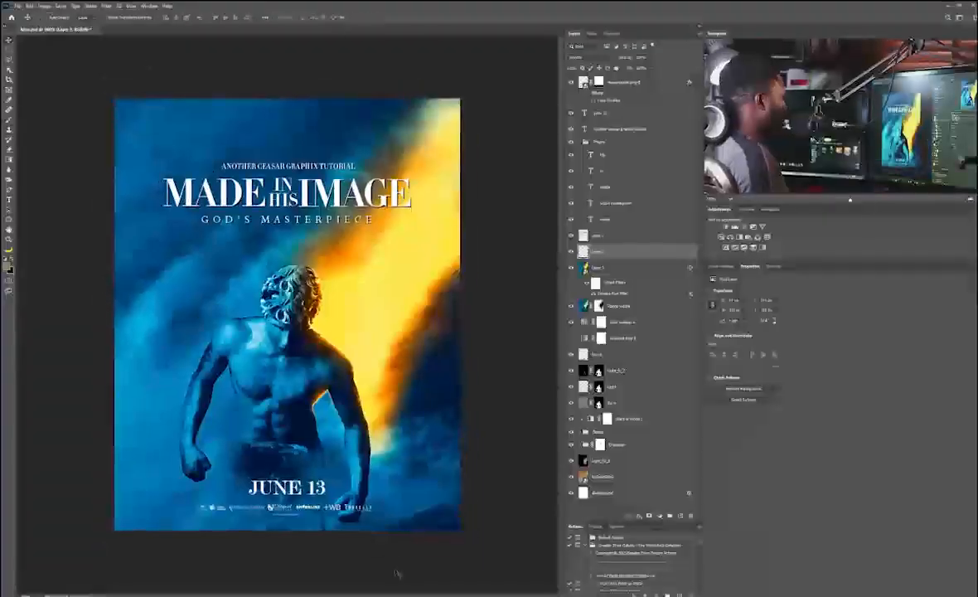